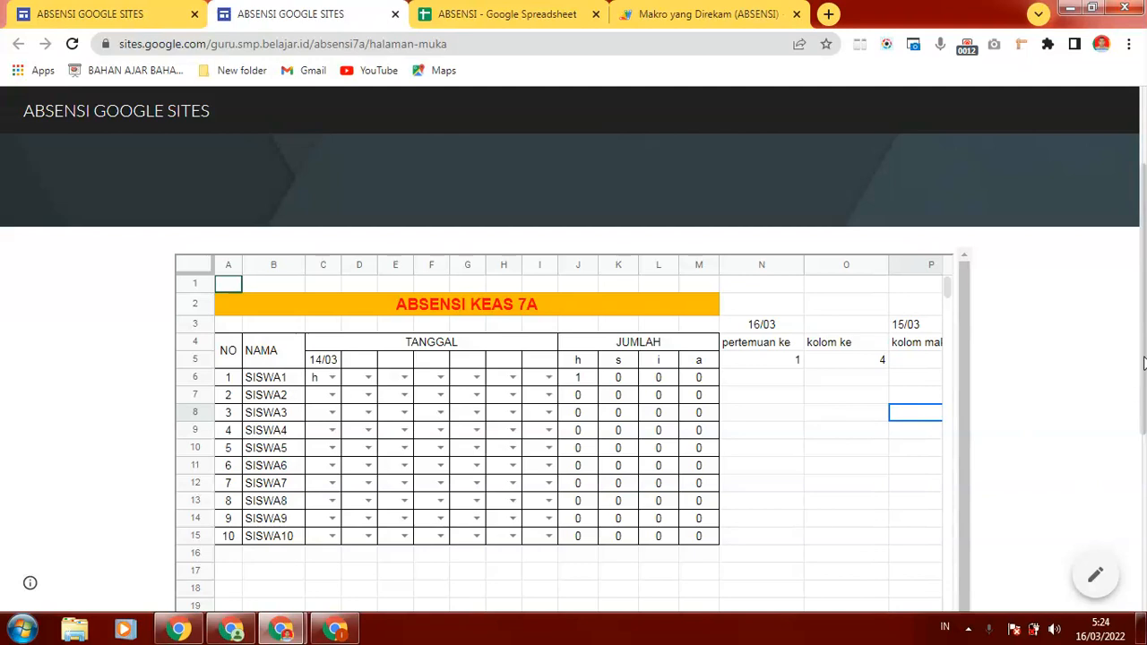
Examine the class 7A attendance table embedded on the published Google Sites page, including its date row and attendance totals.
drag(1143, 202, 1145, 148)
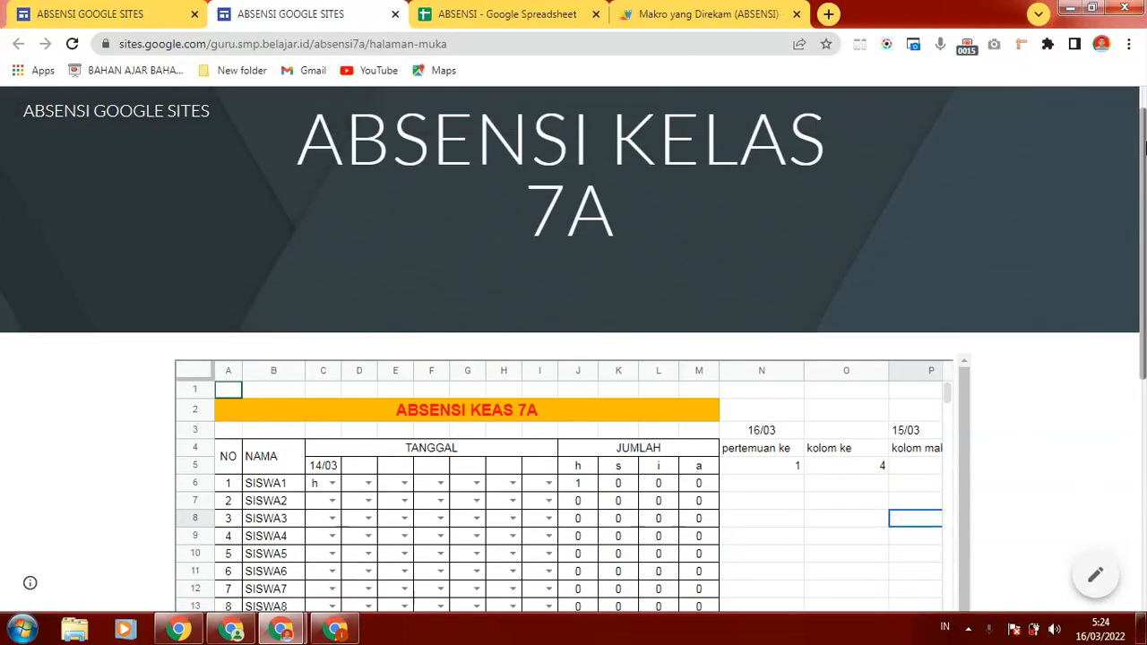
scroll(1144, 173, down, 2)
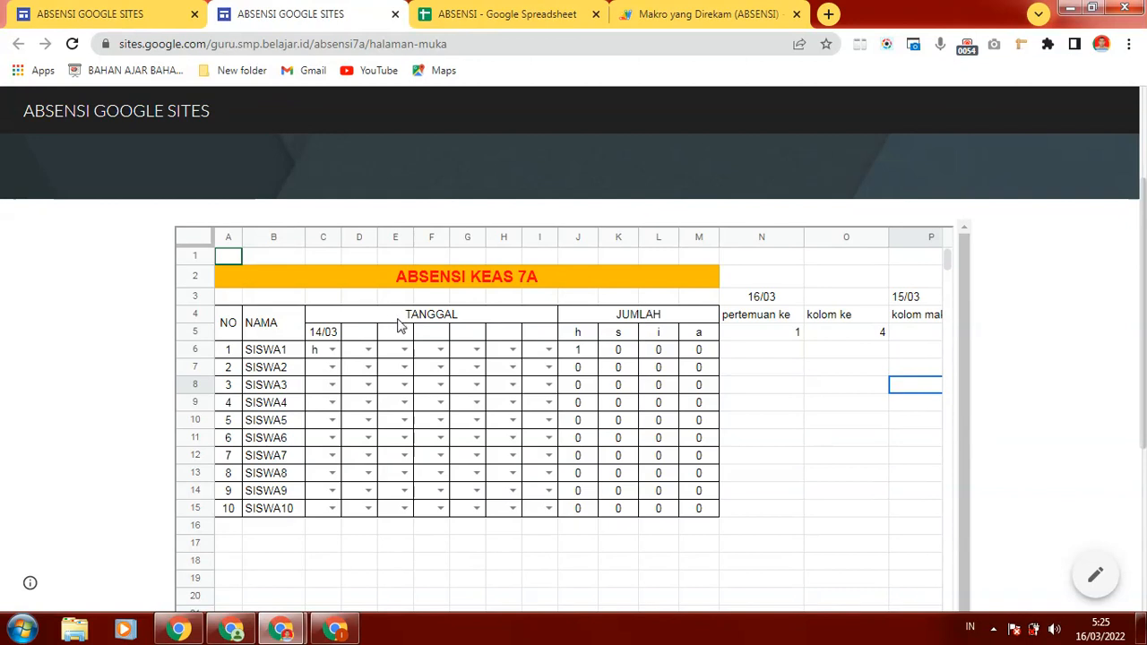
click(361, 333)
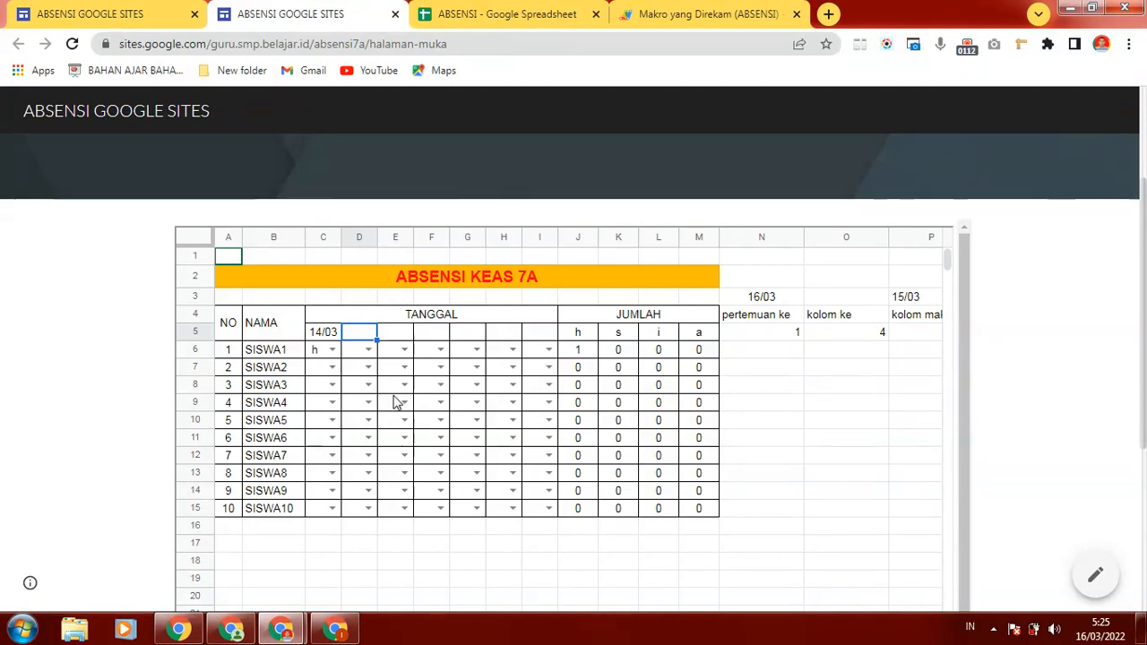
click(350, 512)
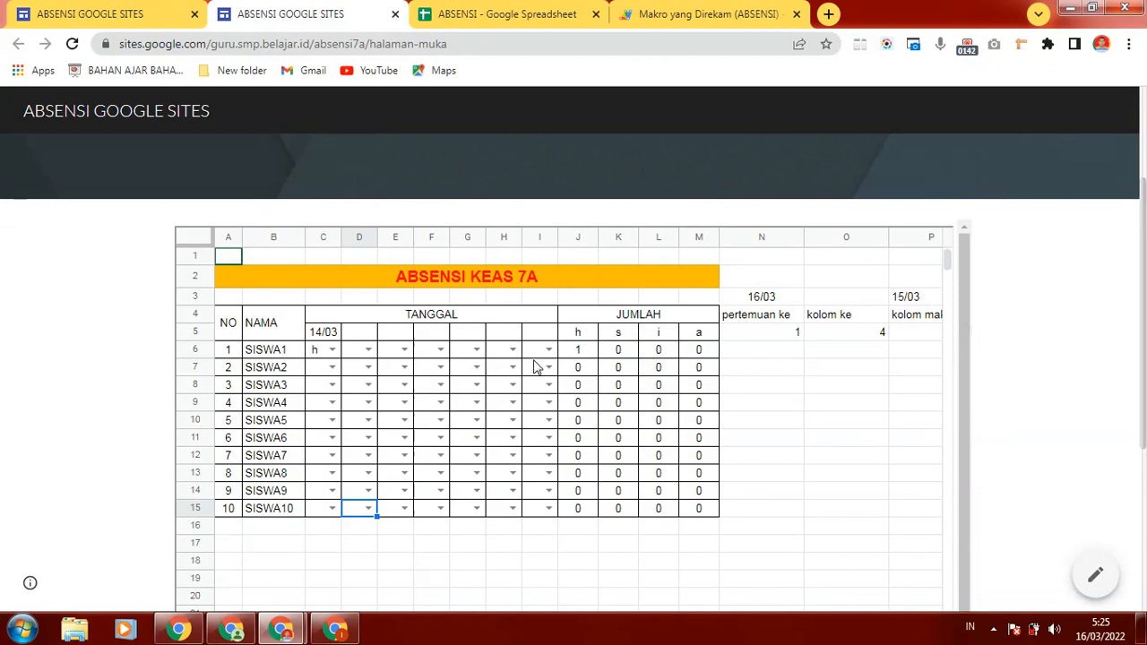
click(574, 355)
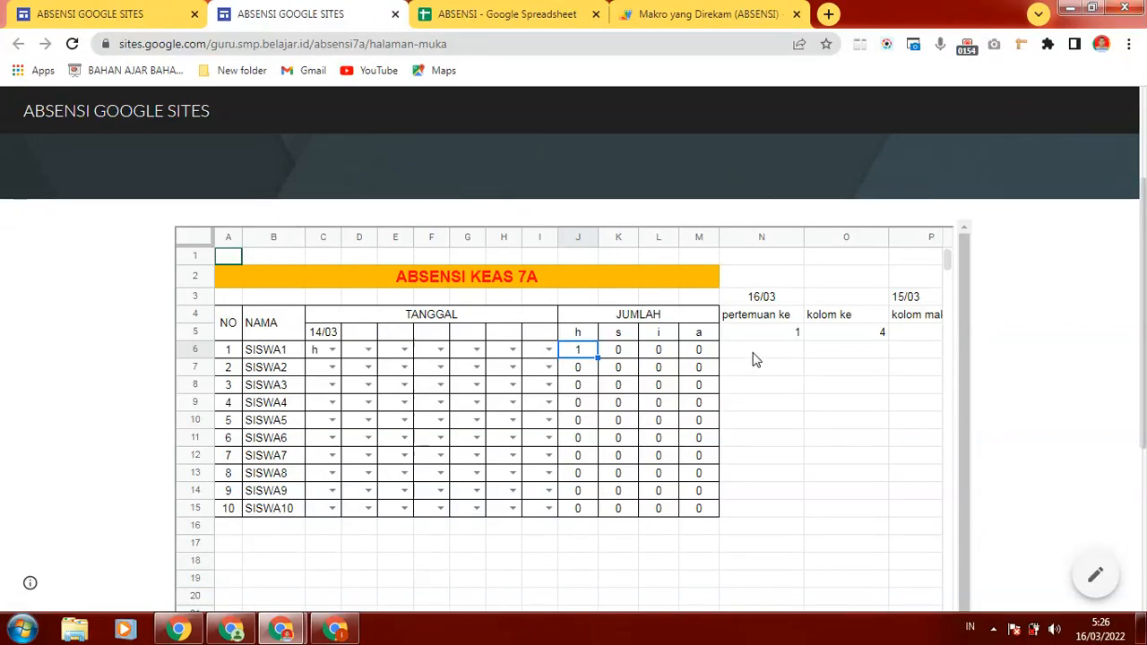
click(365, 335)
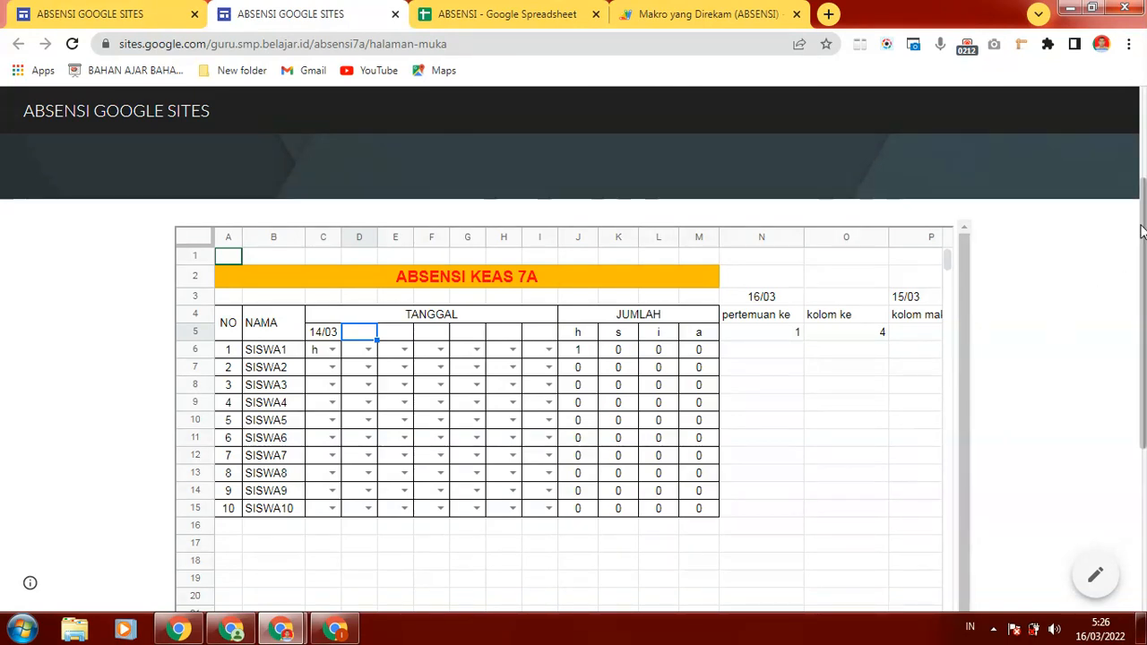
mouse_move(1143, 224)
mouse_down()
mouse_move(1144, 467)
mouse_move(1145, 235)
mouse_up()
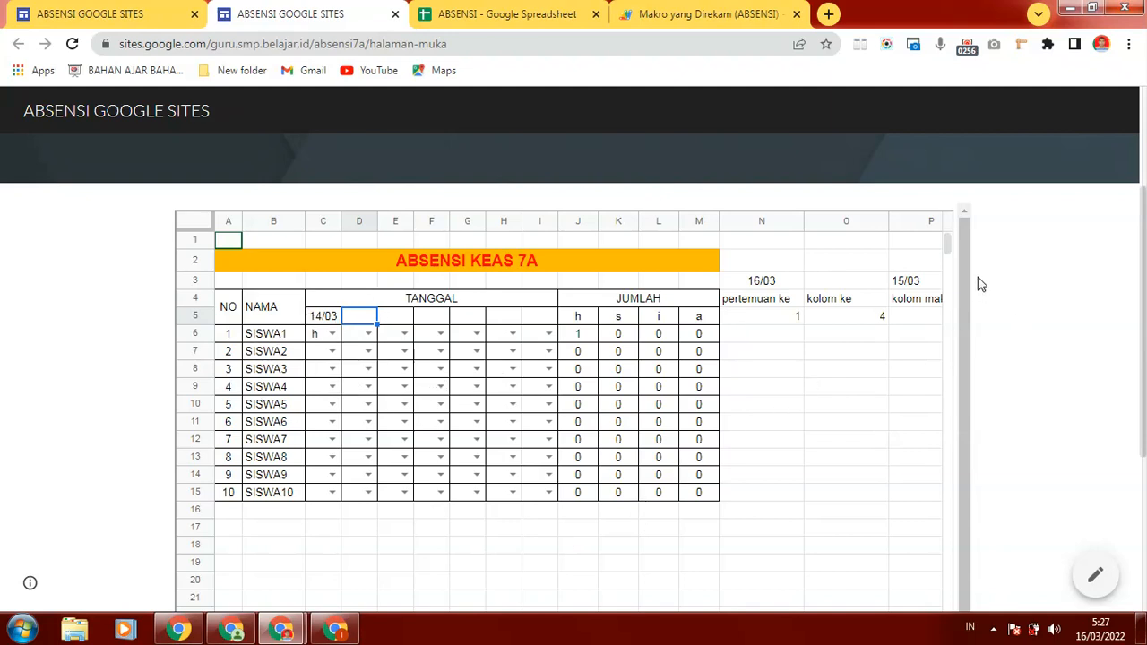
drag(967, 269, 985, 285)
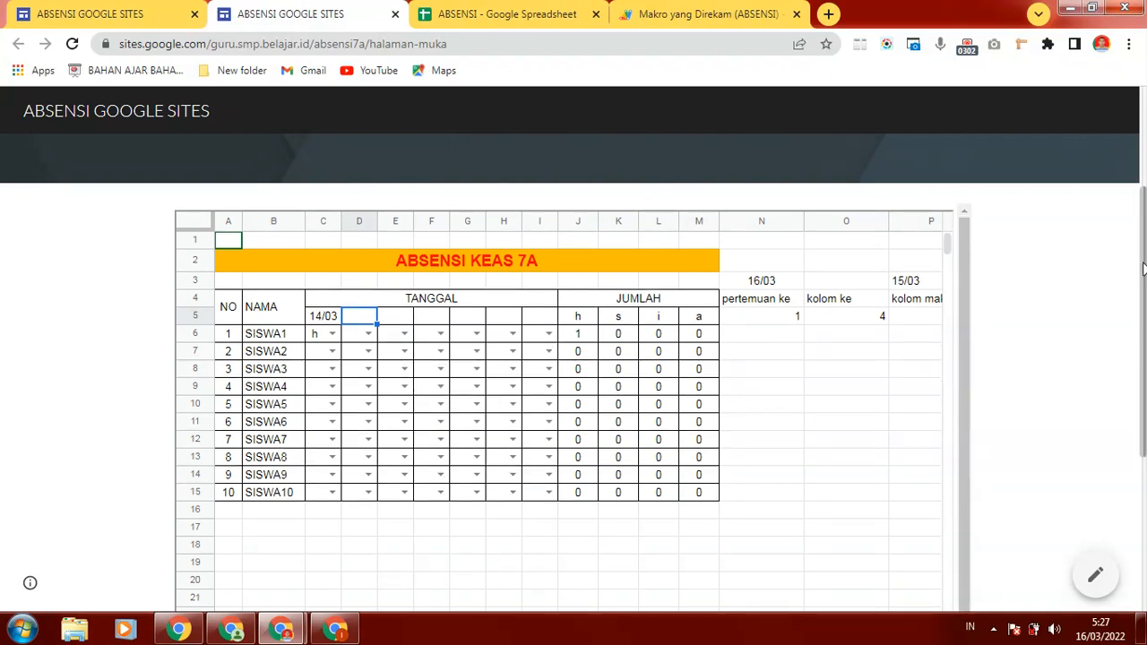
drag(1142, 259, 1144, 141)
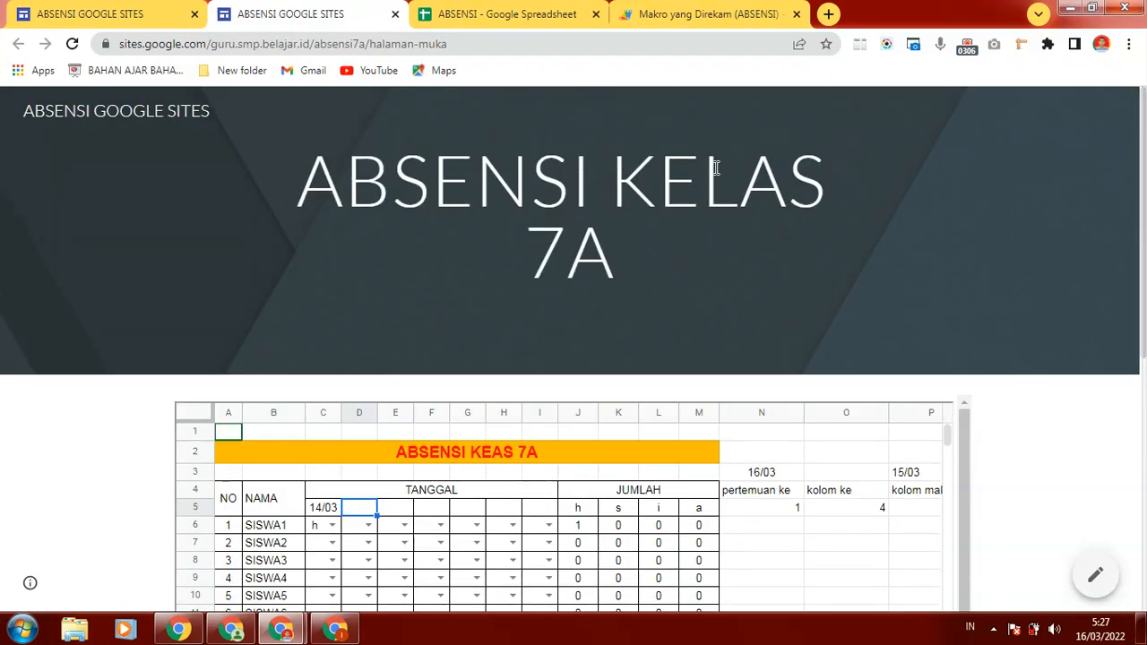
drag(1144, 194, 1145, 283)
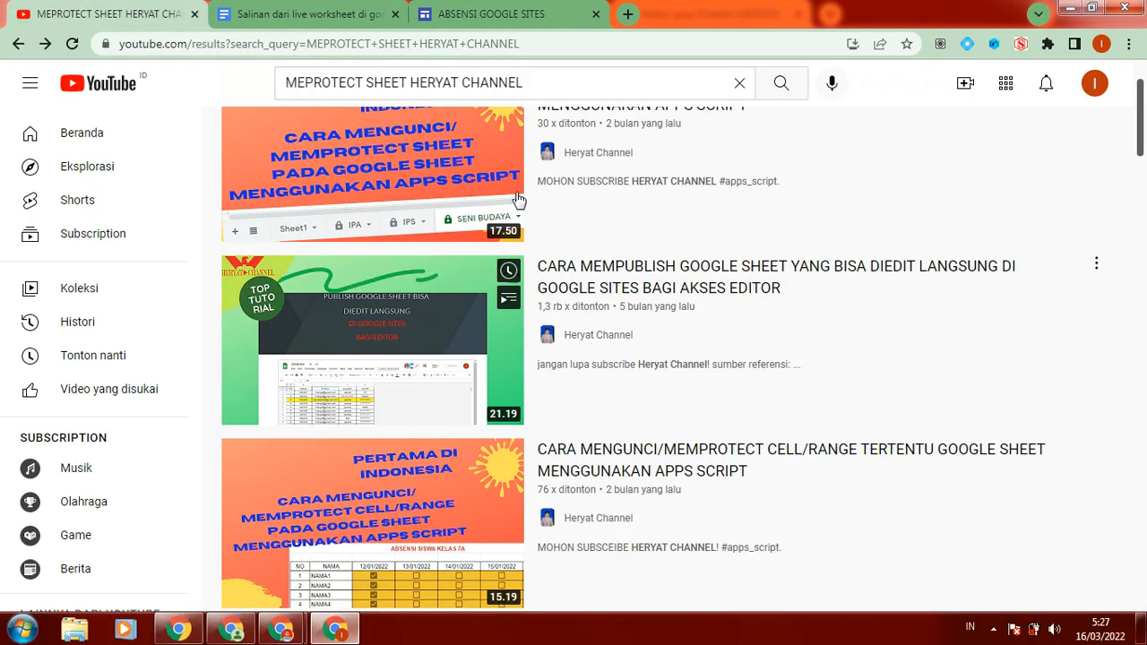
Return from YouTube to the ABSENSI GOOGLE SITES page and examine the date cells of SISWA1 and SISWA2.
mouse_move(432, 333)
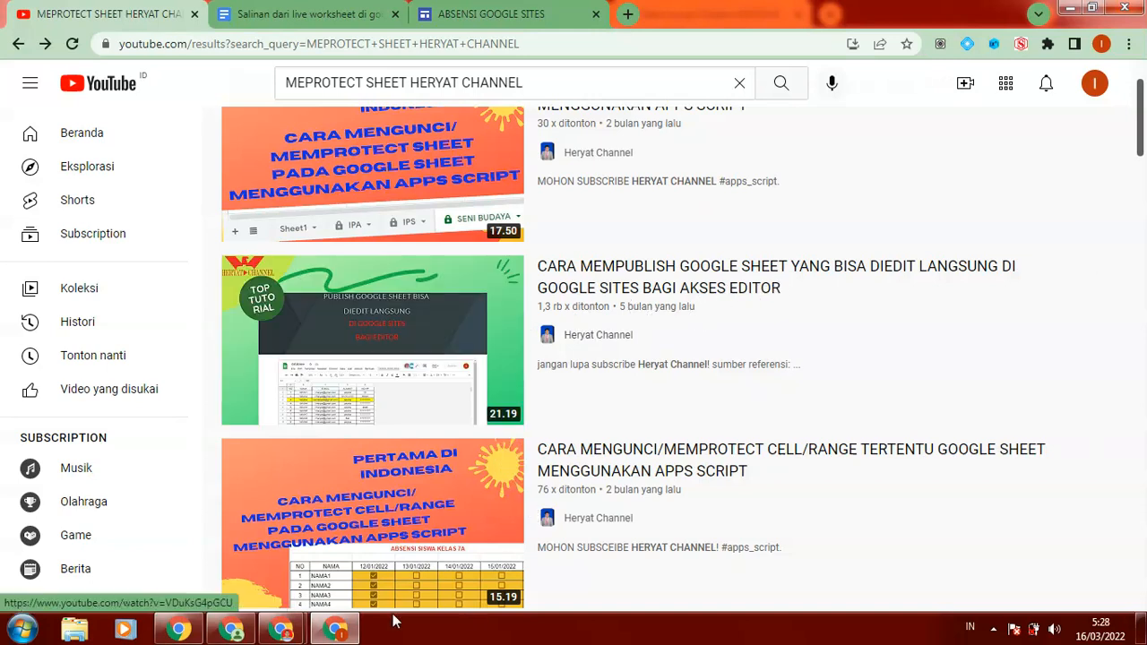
mouse_move(285, 635)
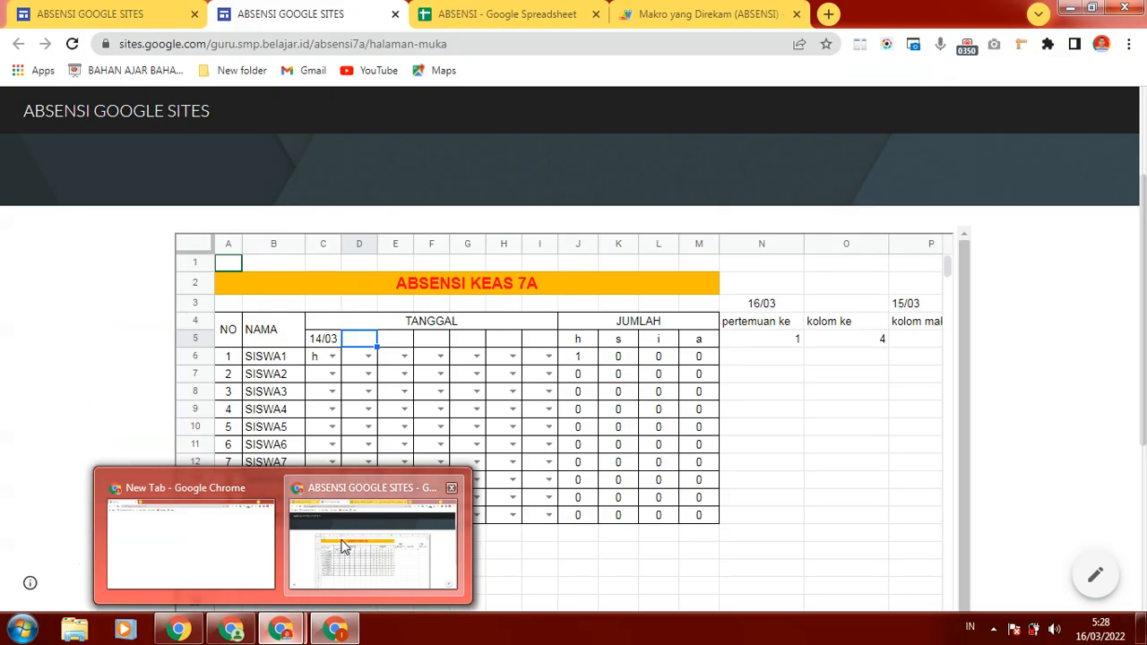
click(346, 545)
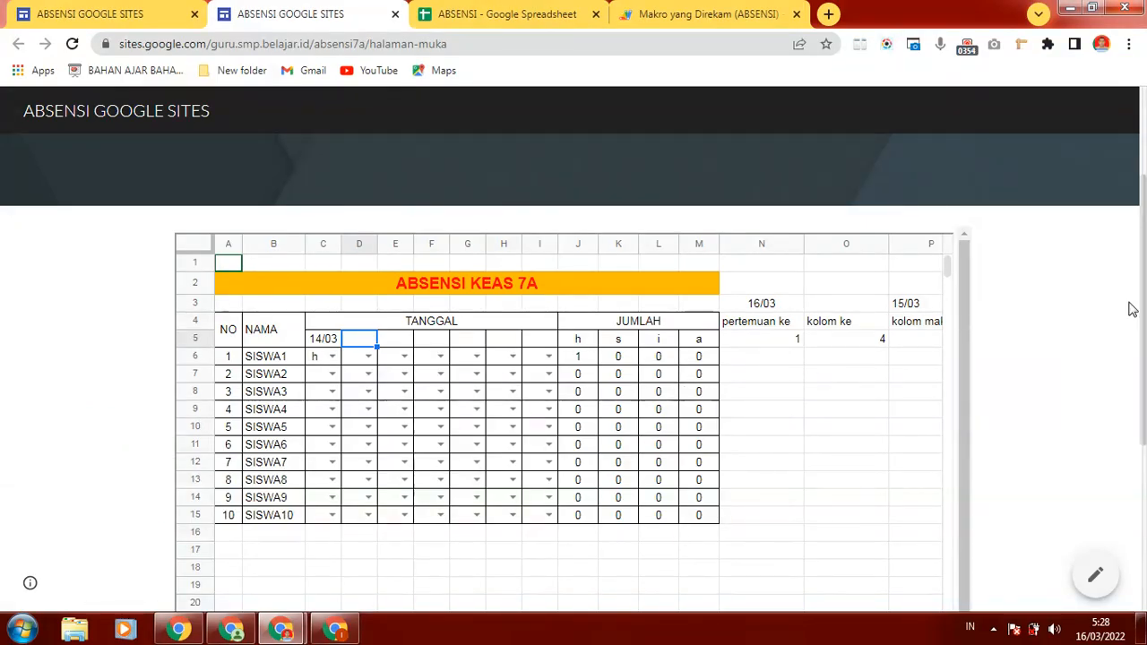
scroll(1132, 309, down, 1)
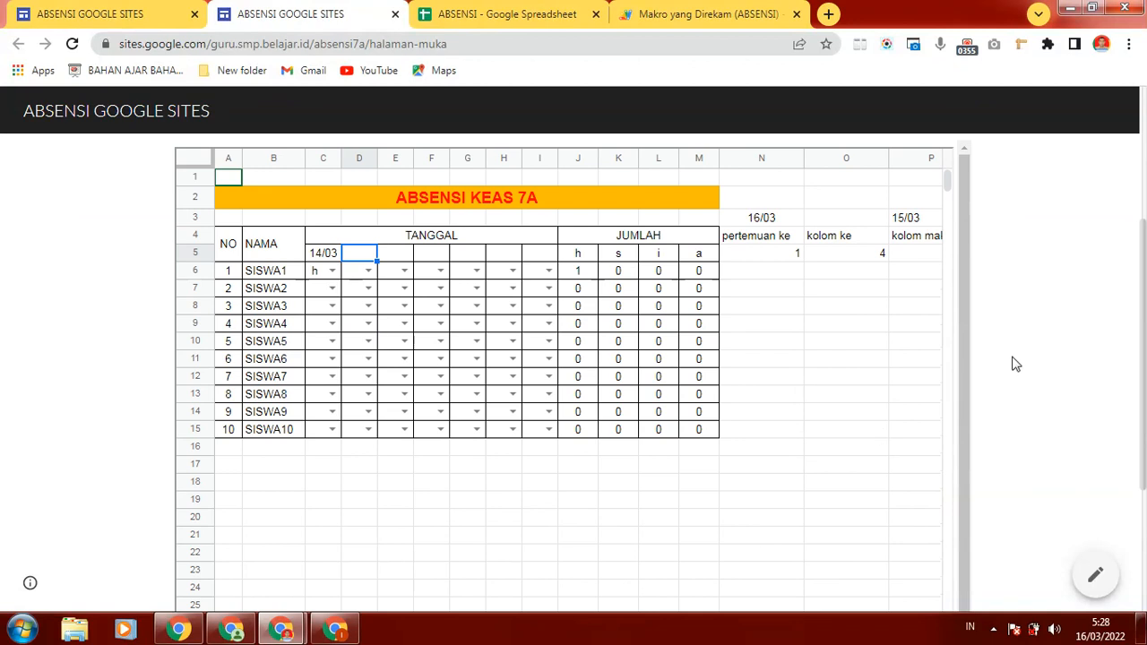
drag(1144, 300, 1145, 265)
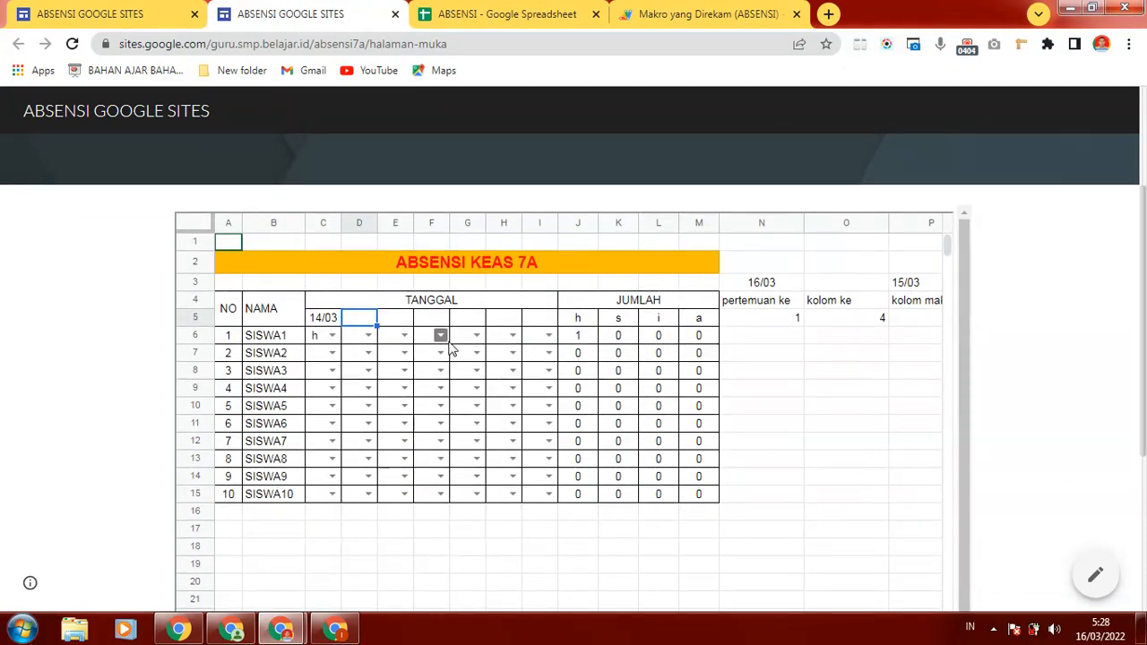
click(309, 335)
text(h)
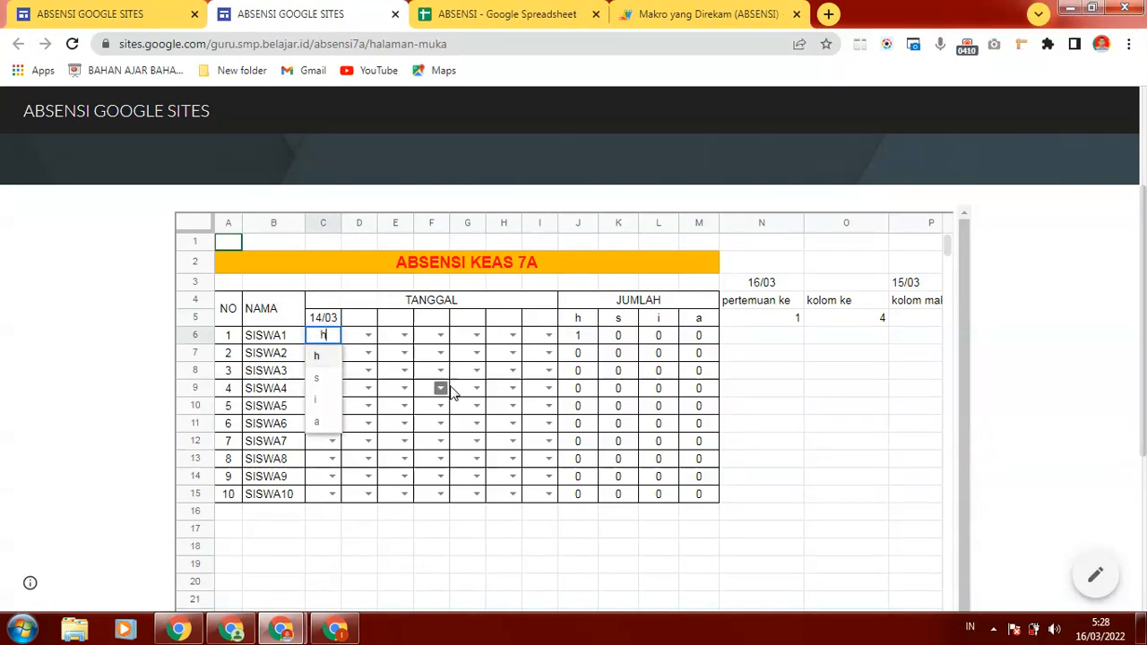
shift+click(540, 335)
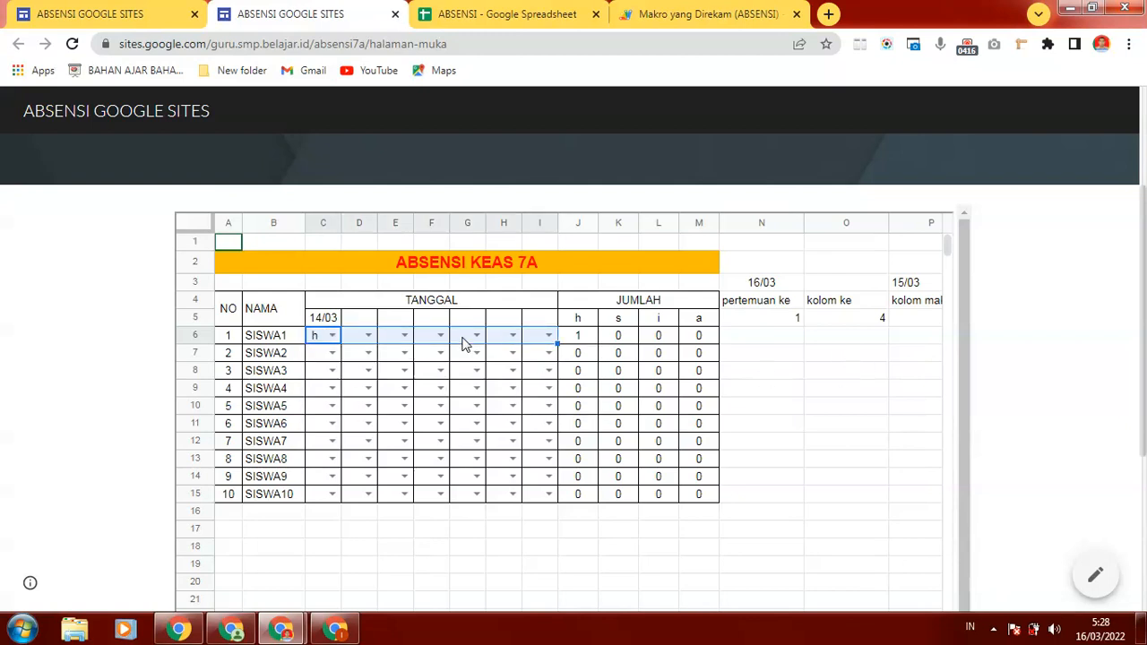
click(321, 355)
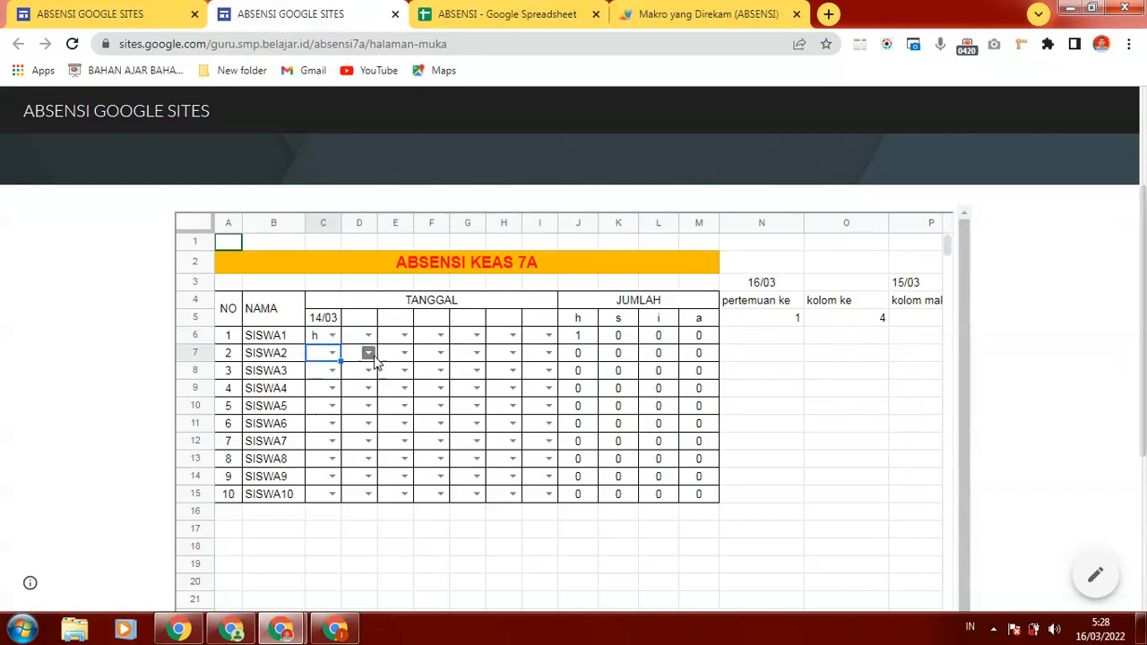
shift+click(529, 357)
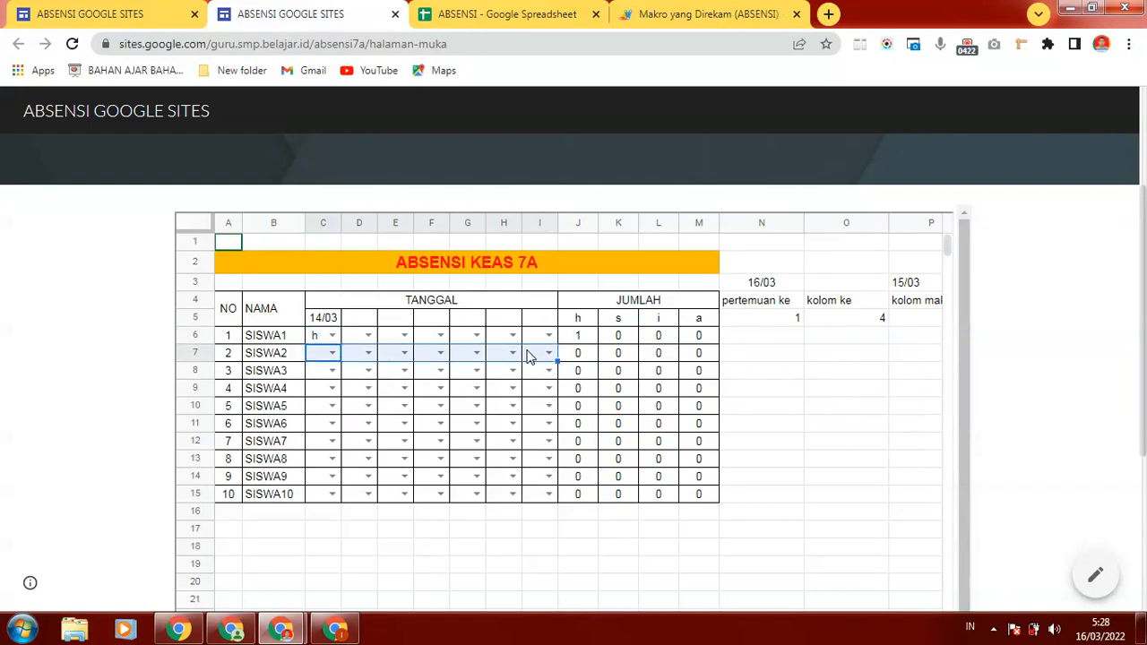
click(802, 359)
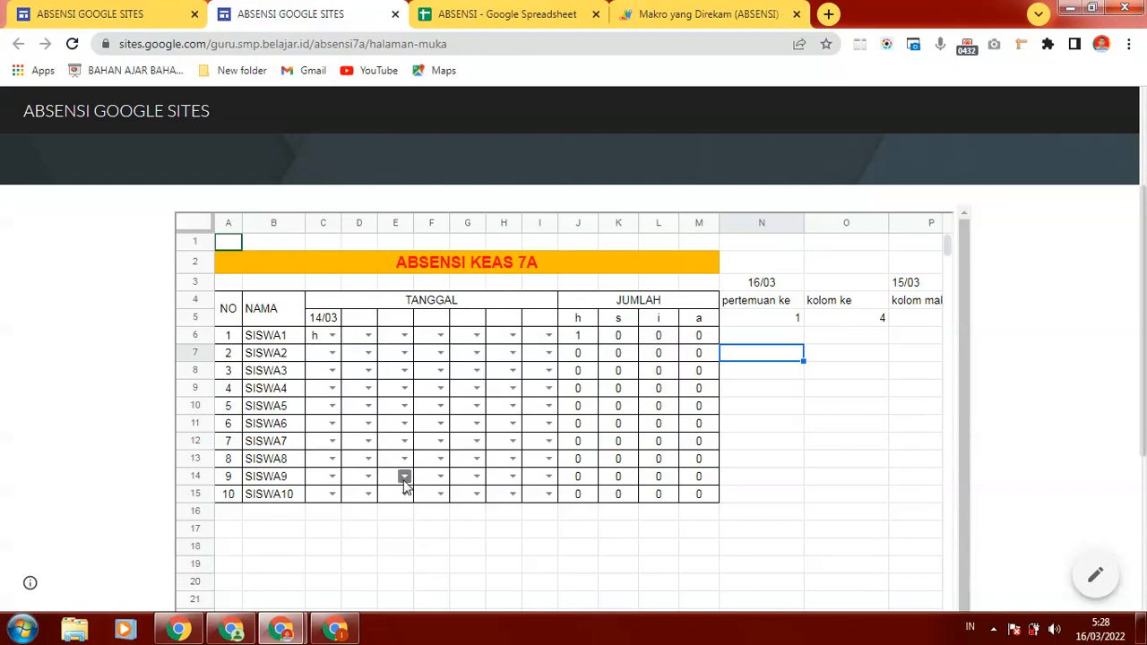
Switch to the YouTube window and review the search results on protecting Google Sheets with Apps Script.
click(336, 630)
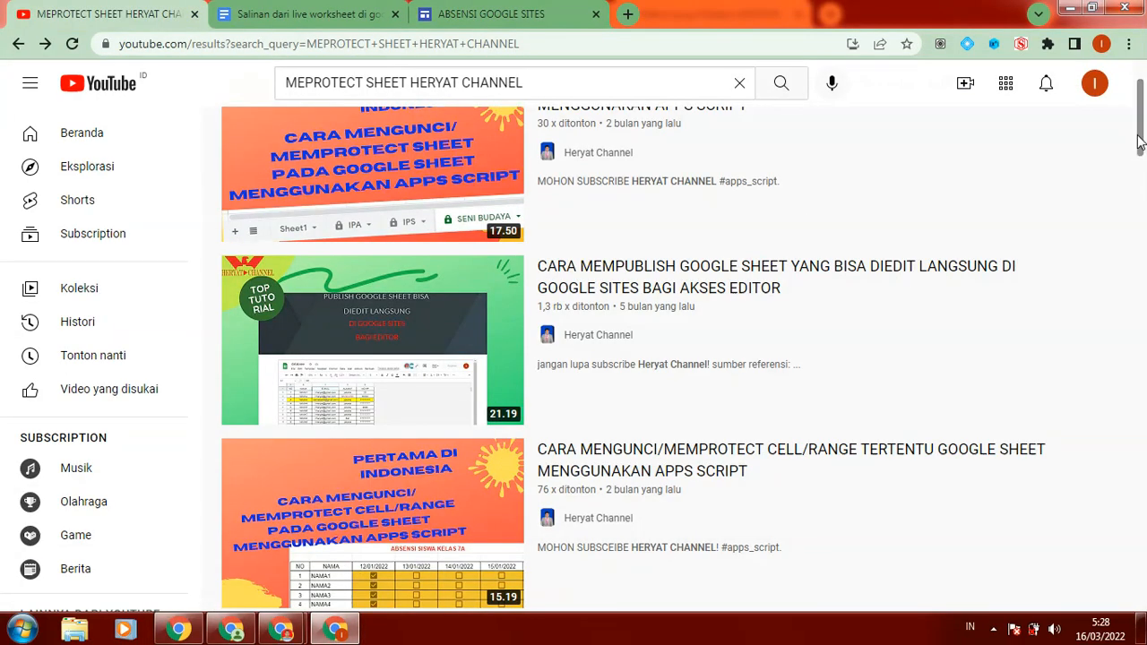
scroll(1140, 135, up, 2)
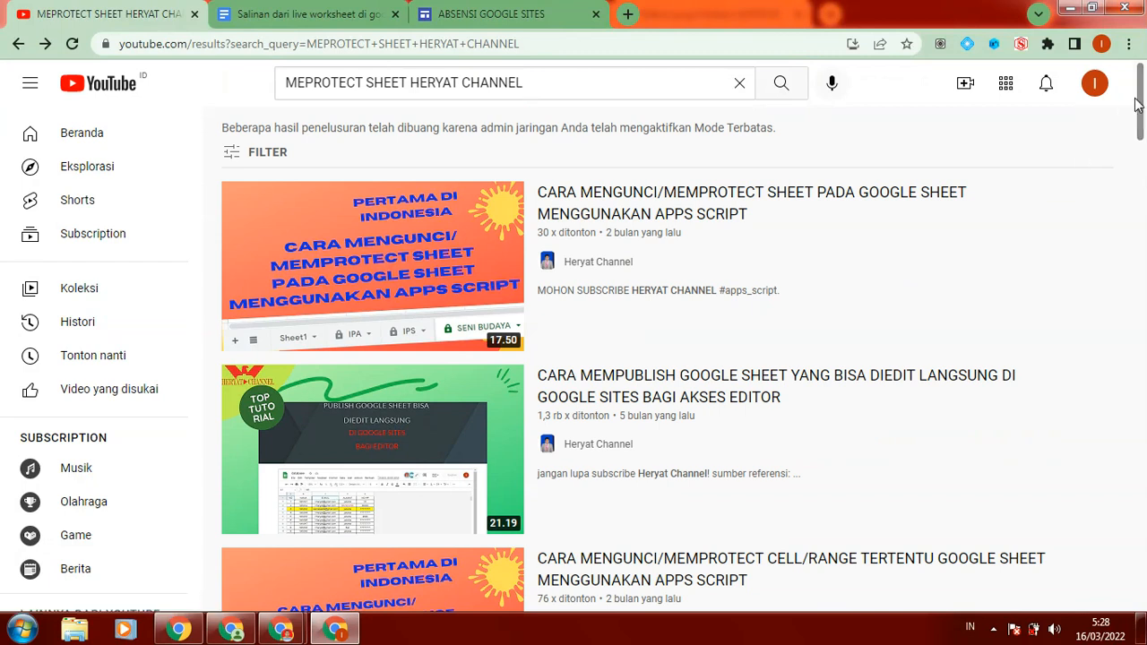
scroll(1140, 96, down, 3)
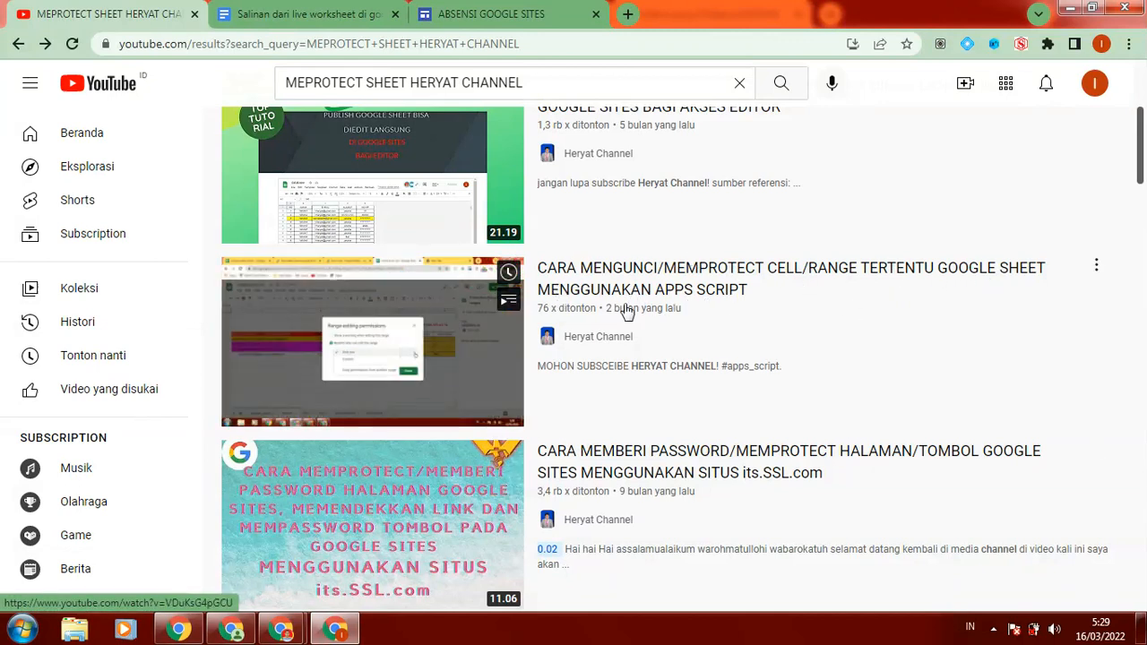
scroll(1143, 174, up, 2)
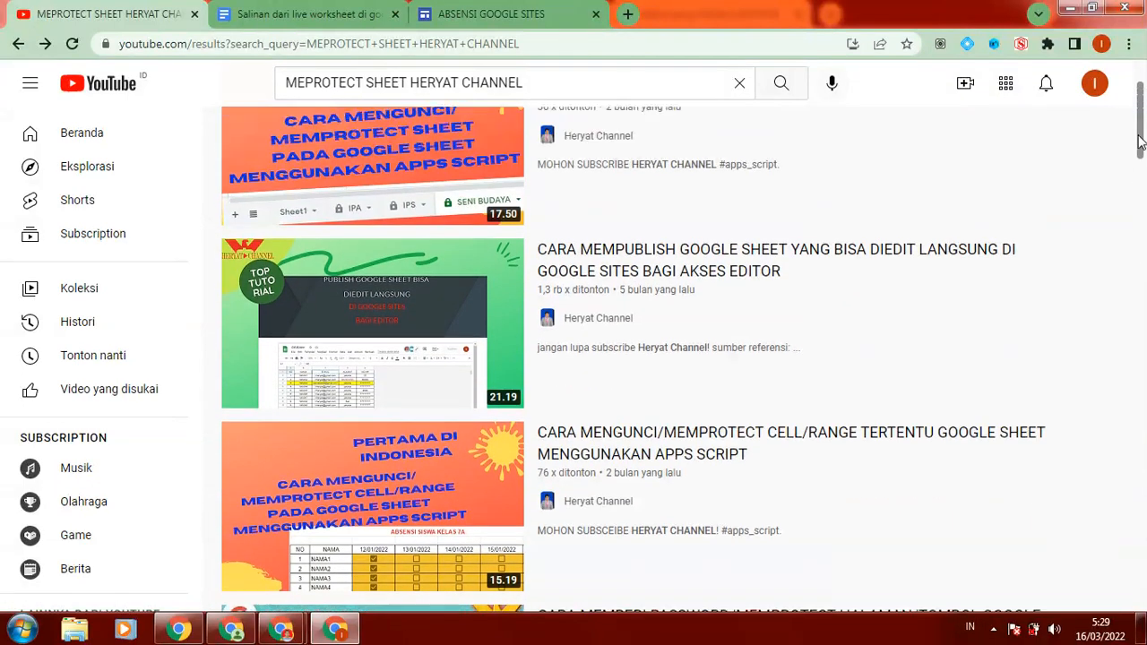
scroll(1141, 137, up, 1)
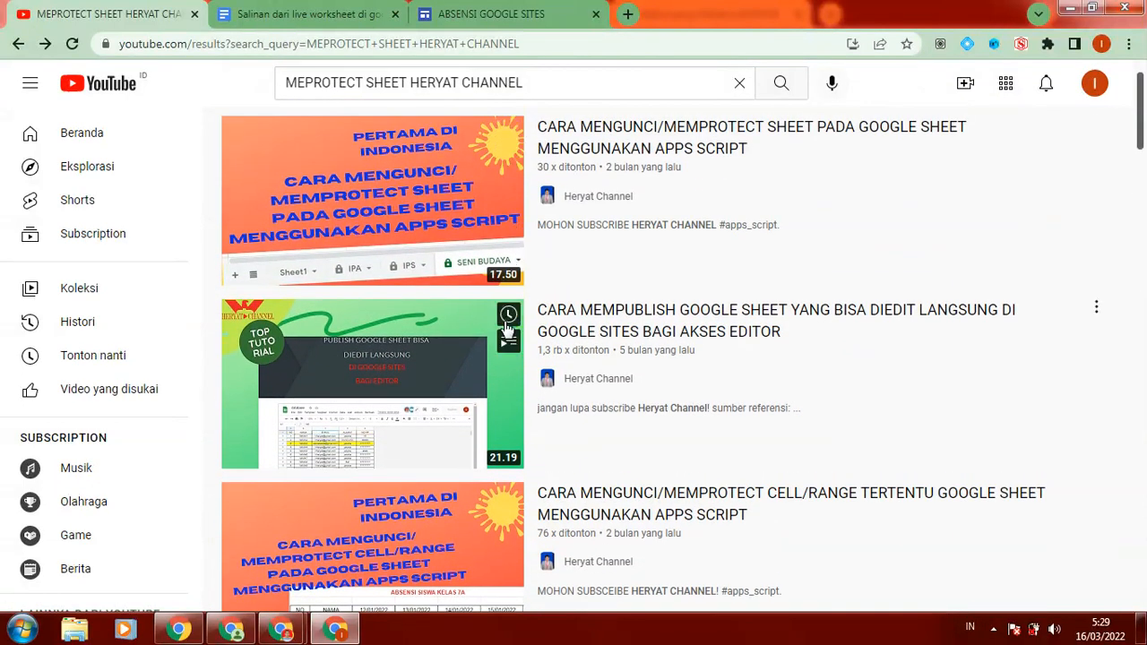
Switch back to the ABSENSI GOOGLE SITES page and inspect the empty date cell beside 14/03.
mouse_move(283, 629)
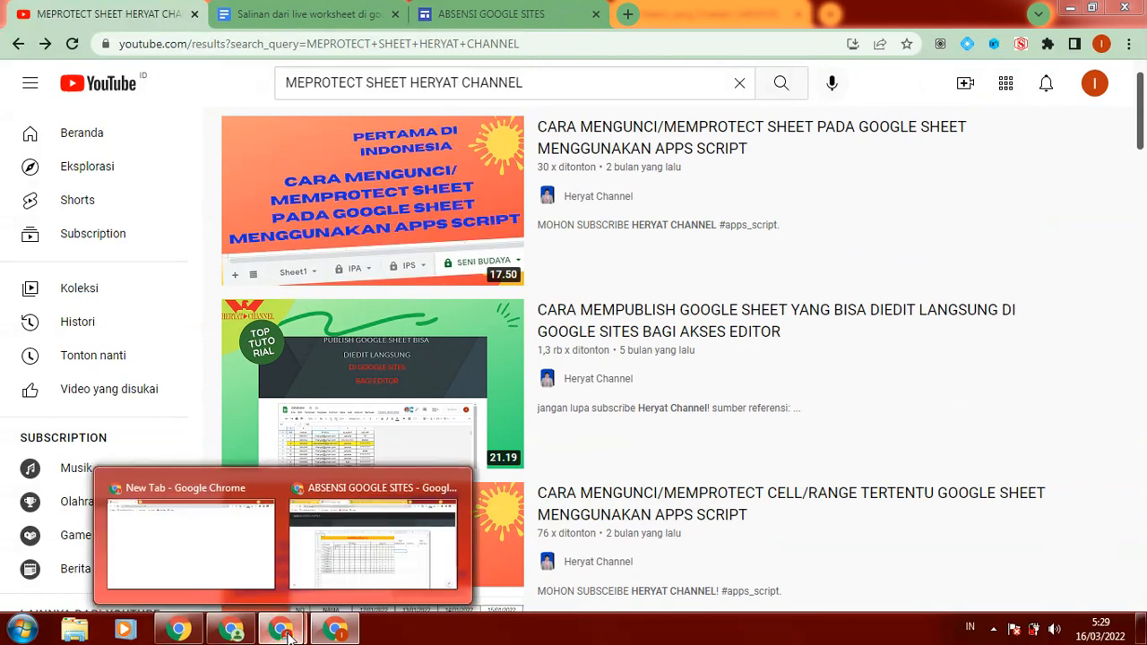
click(342, 550)
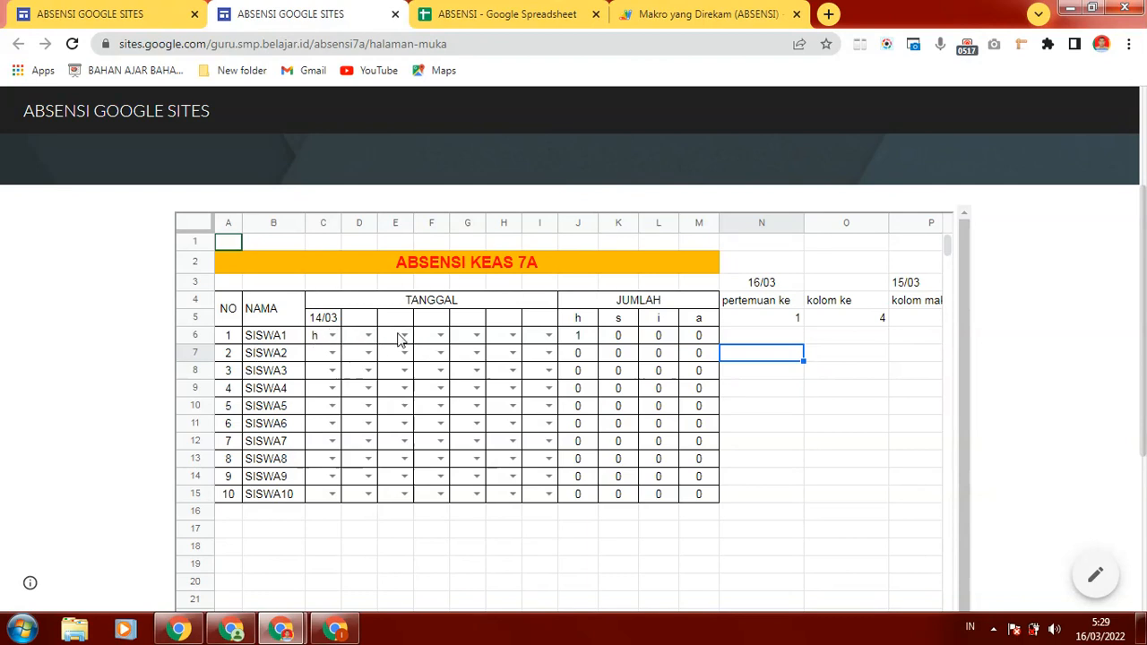
click(360, 322)
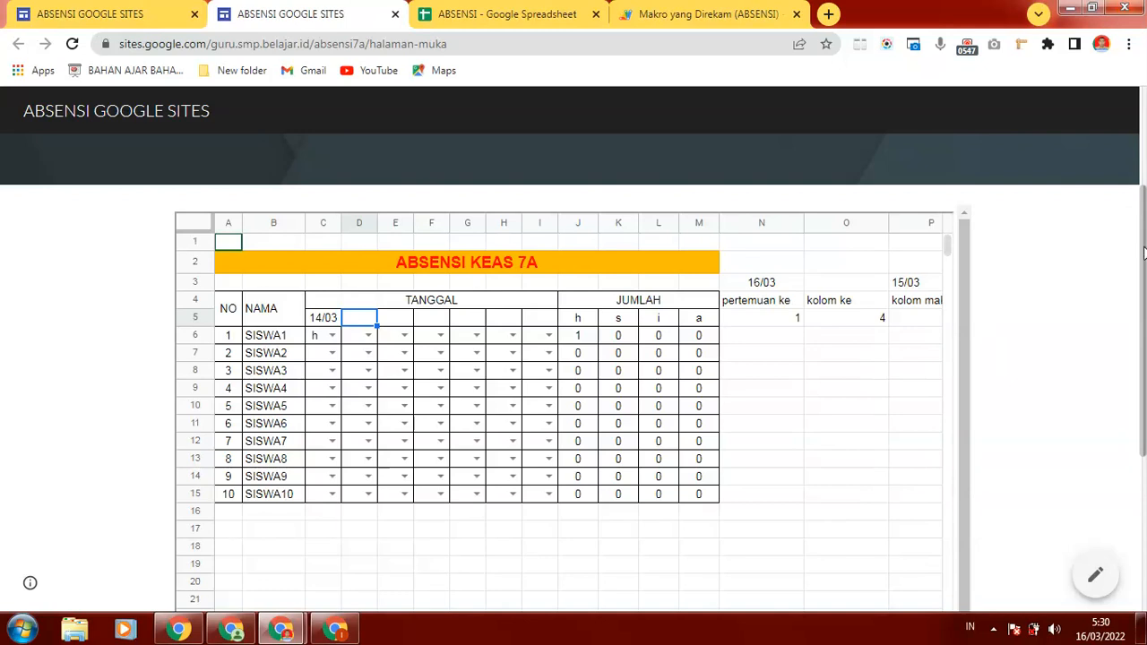
drag(1144, 254, 1145, 187)
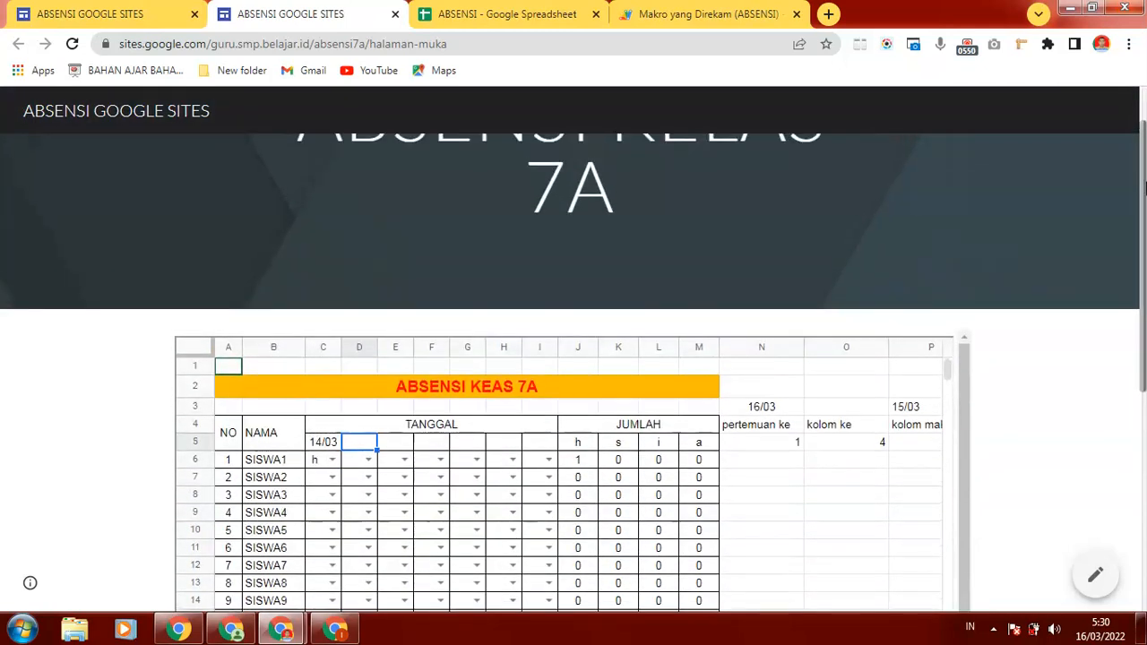
Open the ABSENSI spreadsheet and examine SISWA1's attendance options, the student names, the date row and the totals headings.
click(506, 14)
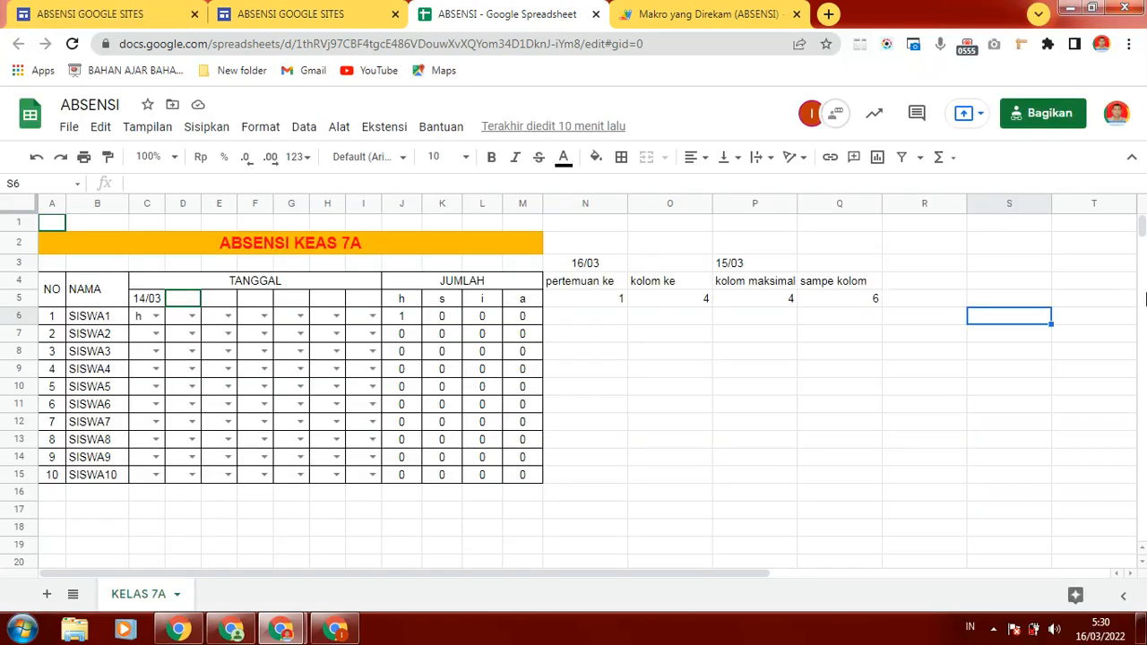
click(156, 318)
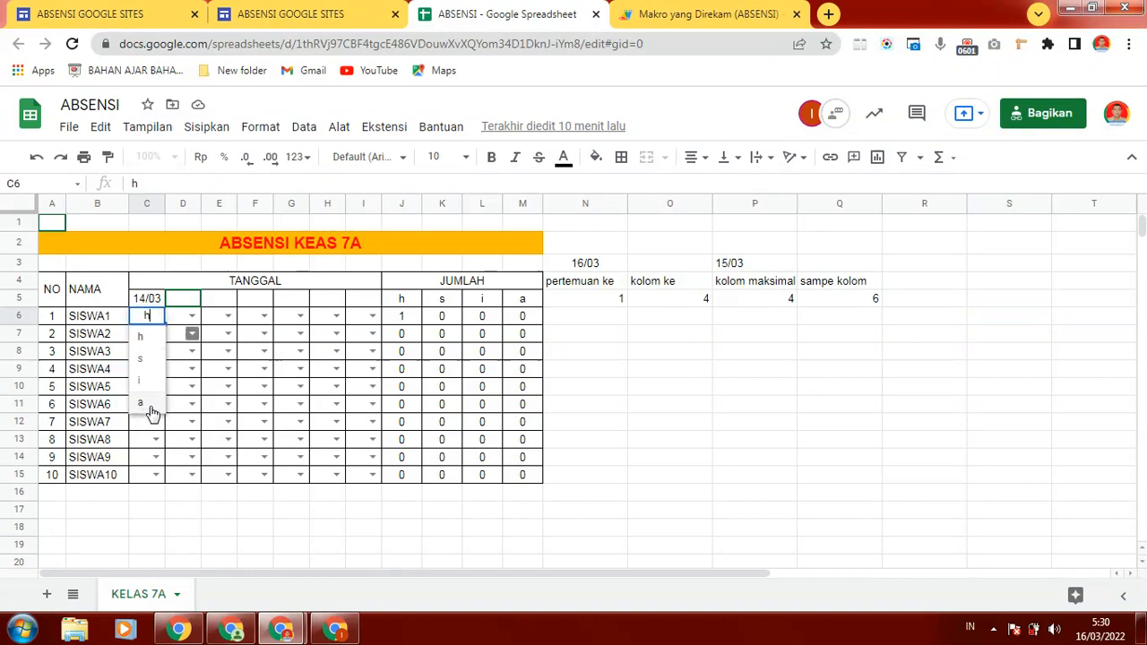
click(674, 389)
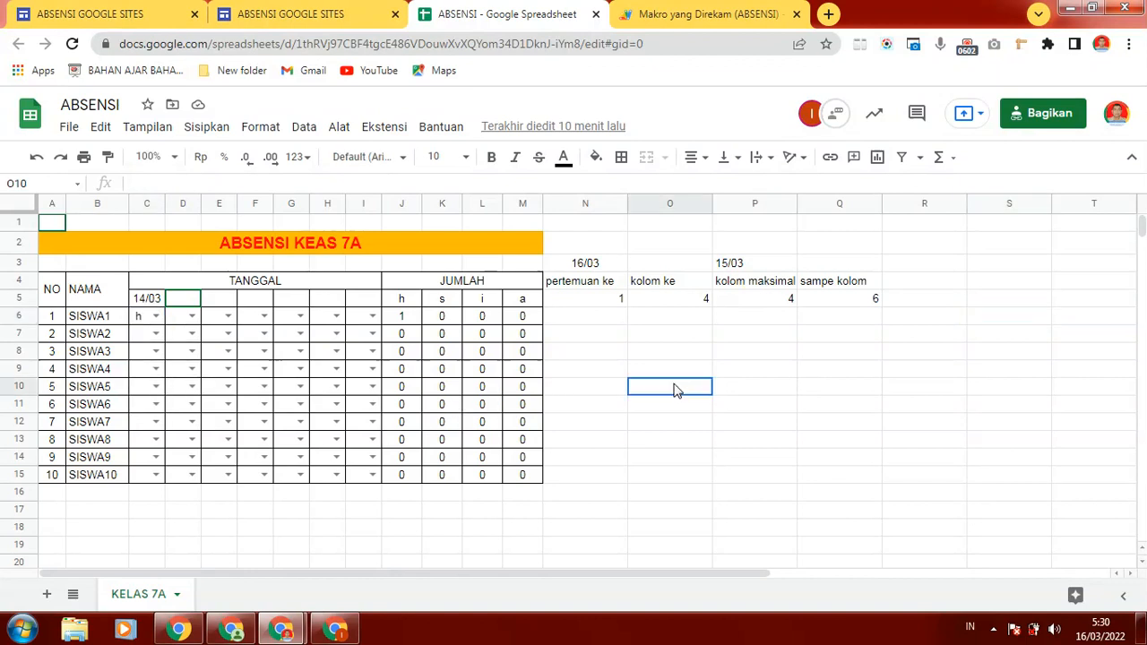
click(109, 323)
click(95, 478)
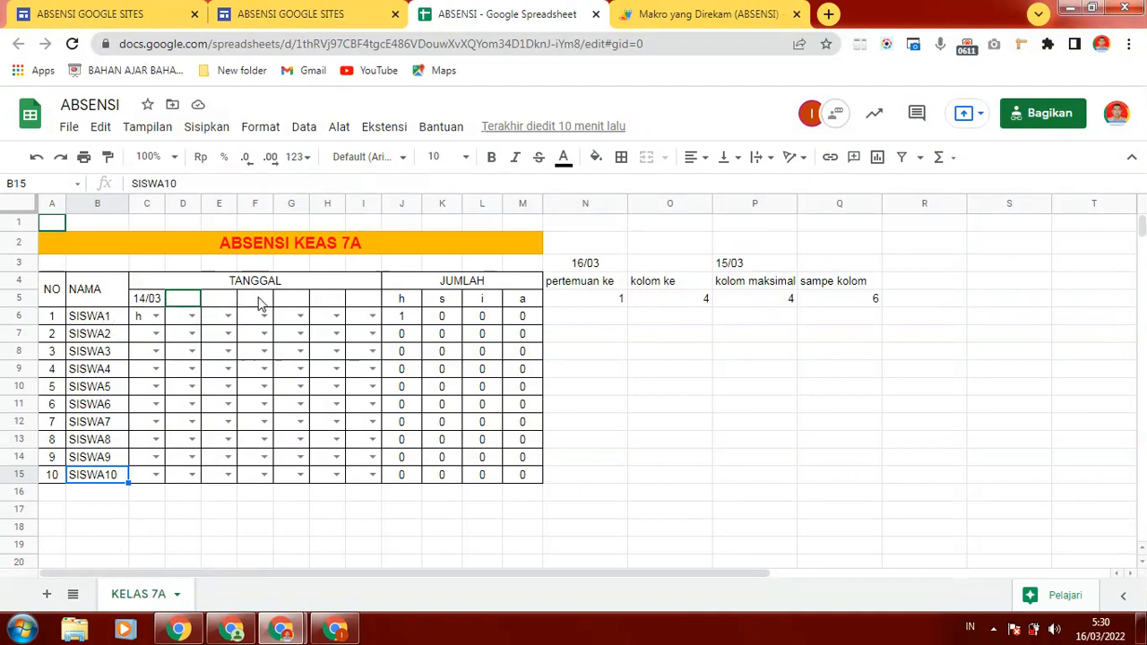
click(356, 303)
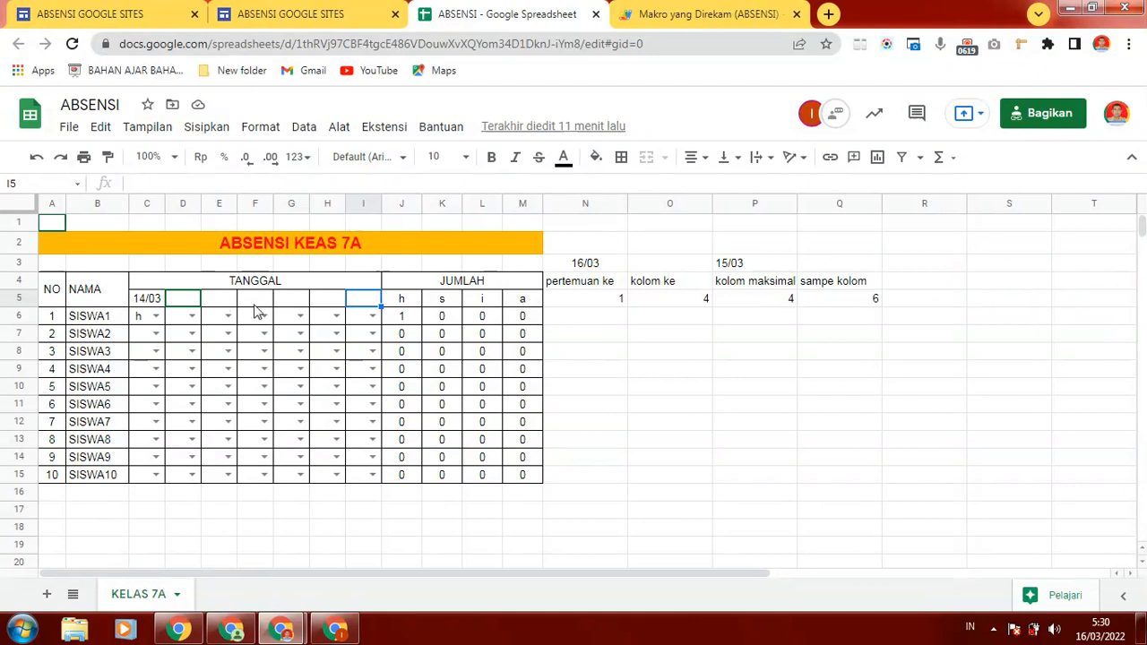
click(406, 299)
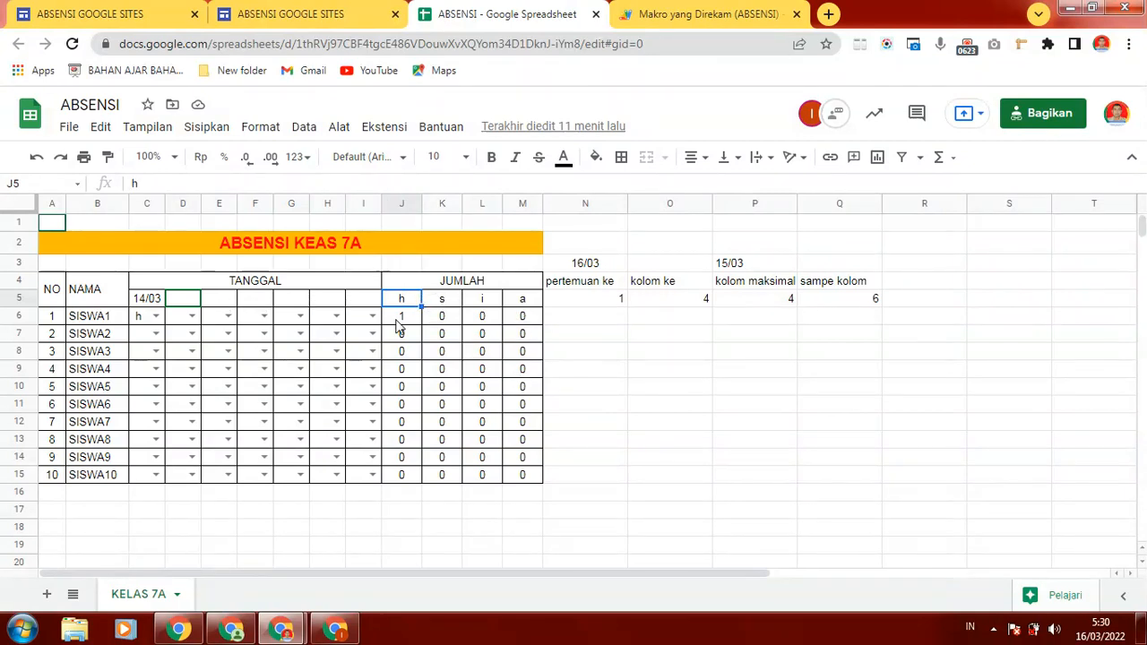
Examine the formulas that count SISWA1's h and s attendance entries, leaving them unchanged.
click(400, 321)
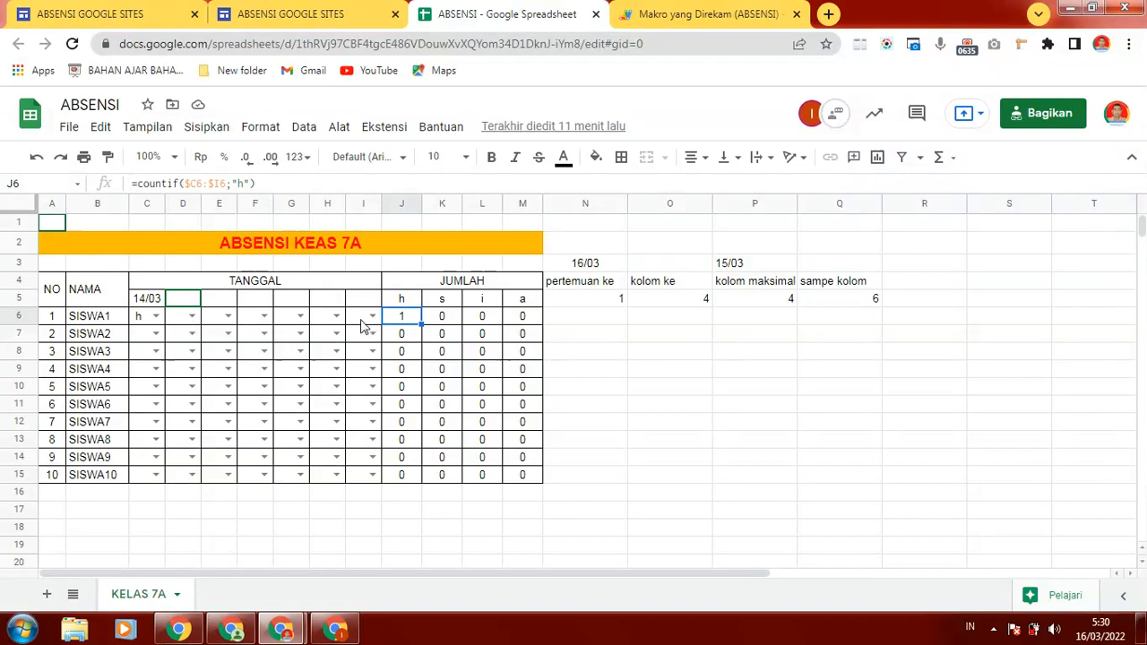
click(430, 320)
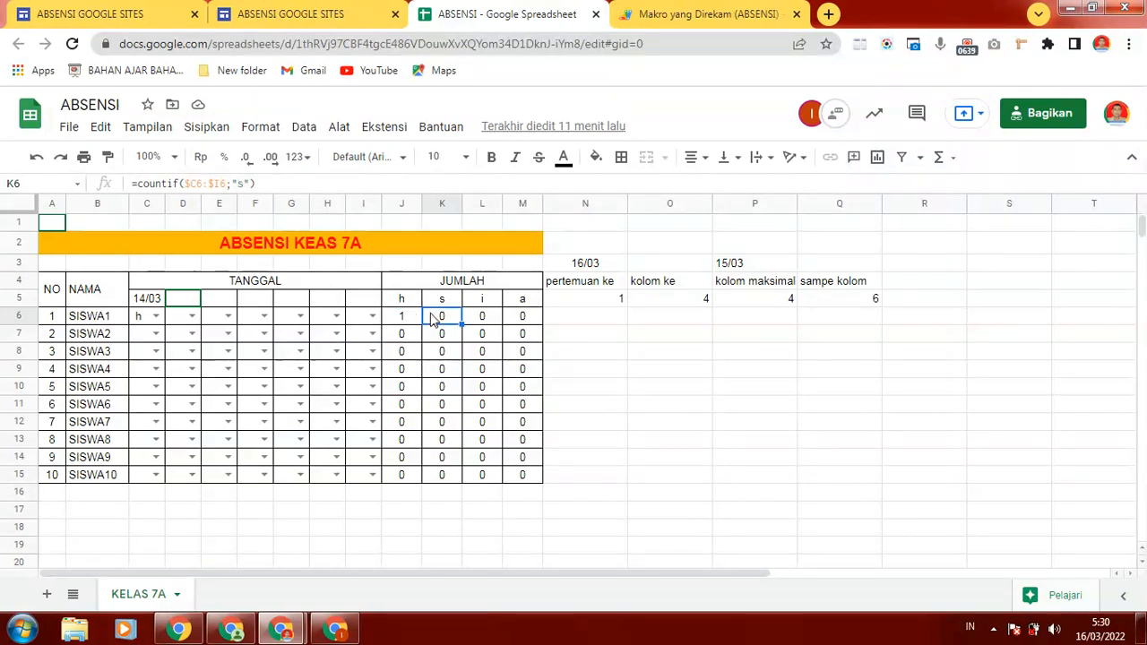
key(Return)
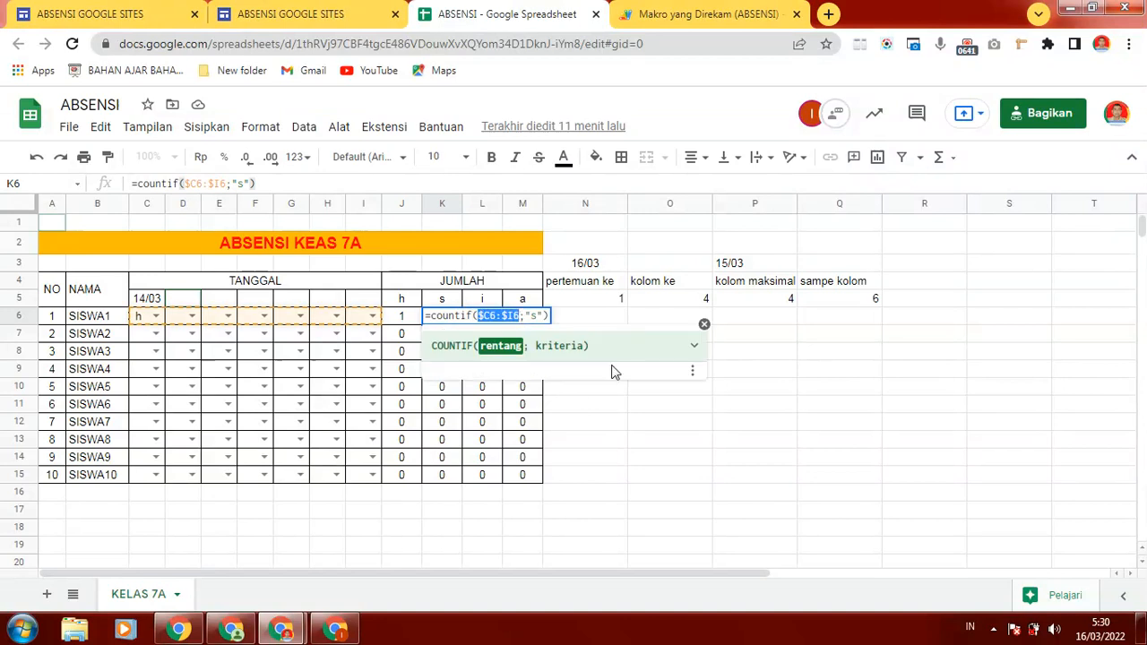
click(632, 424)
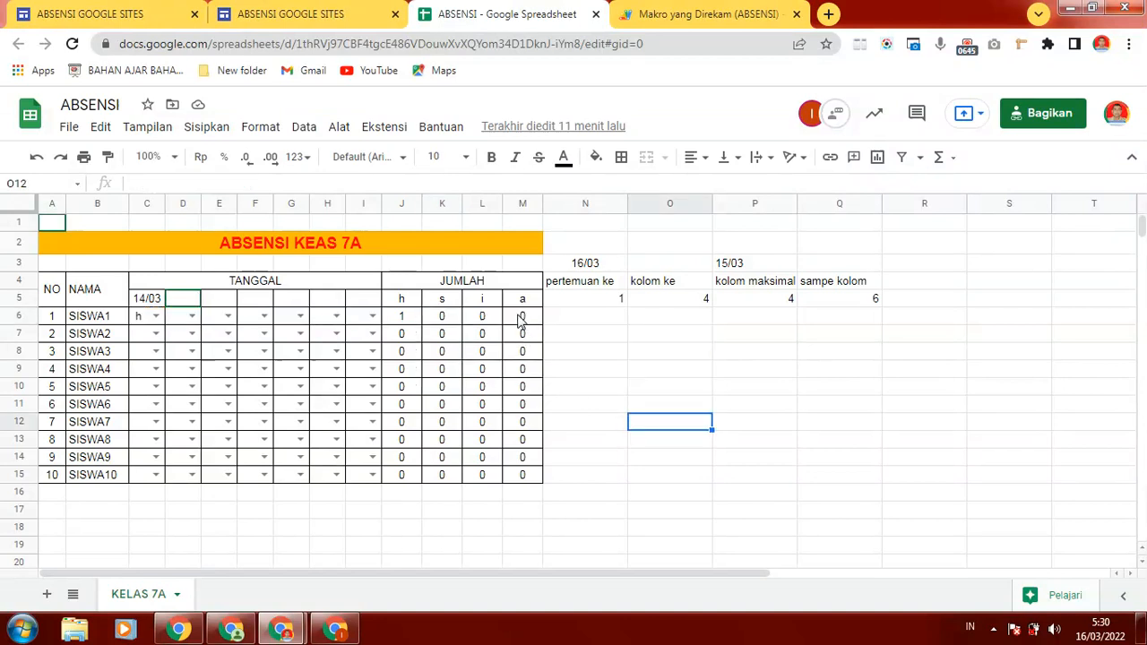
Examine the current-date formula in N3 and compare it with the empty date cells D5 and E5.
click(583, 266)
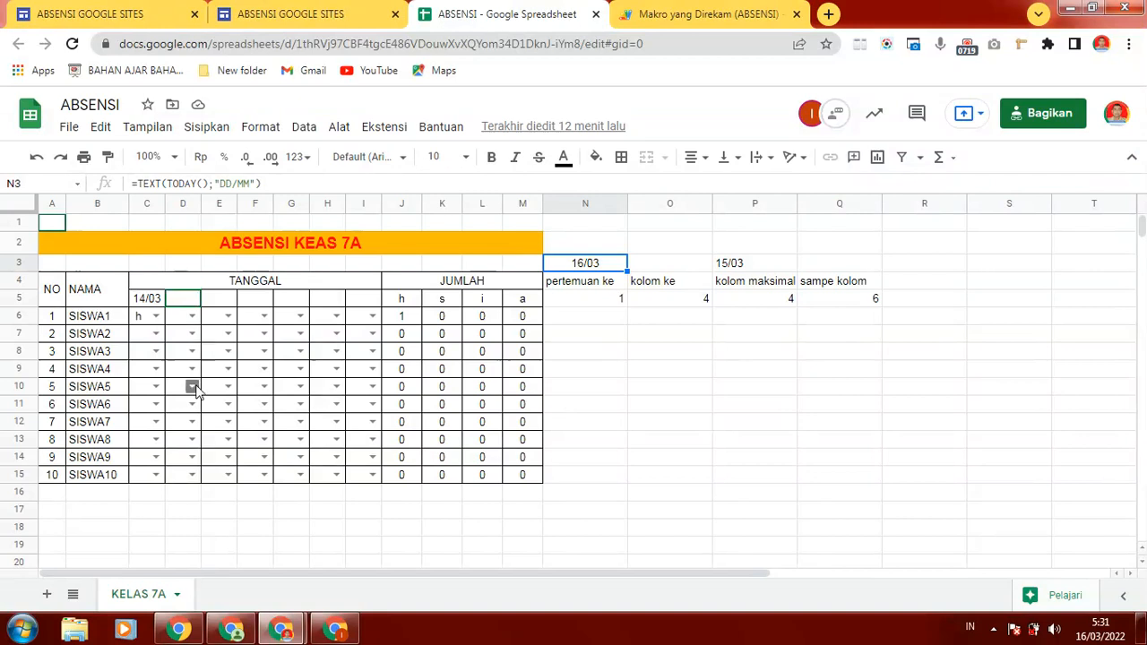
click(185, 303)
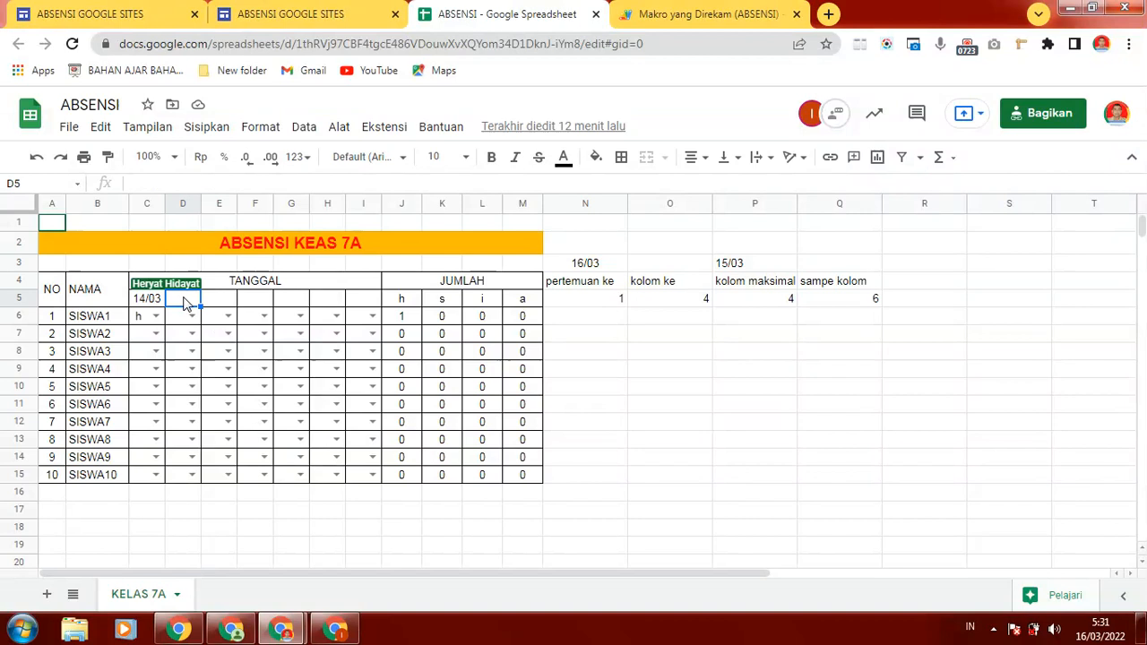
click(611, 267)
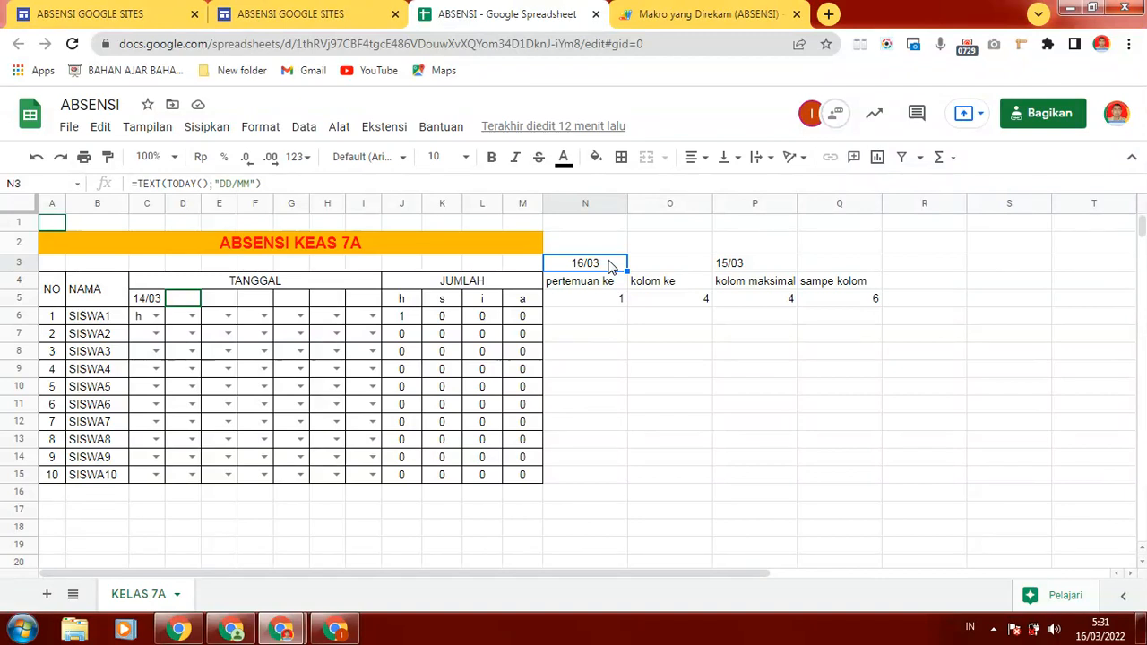
click(190, 303)
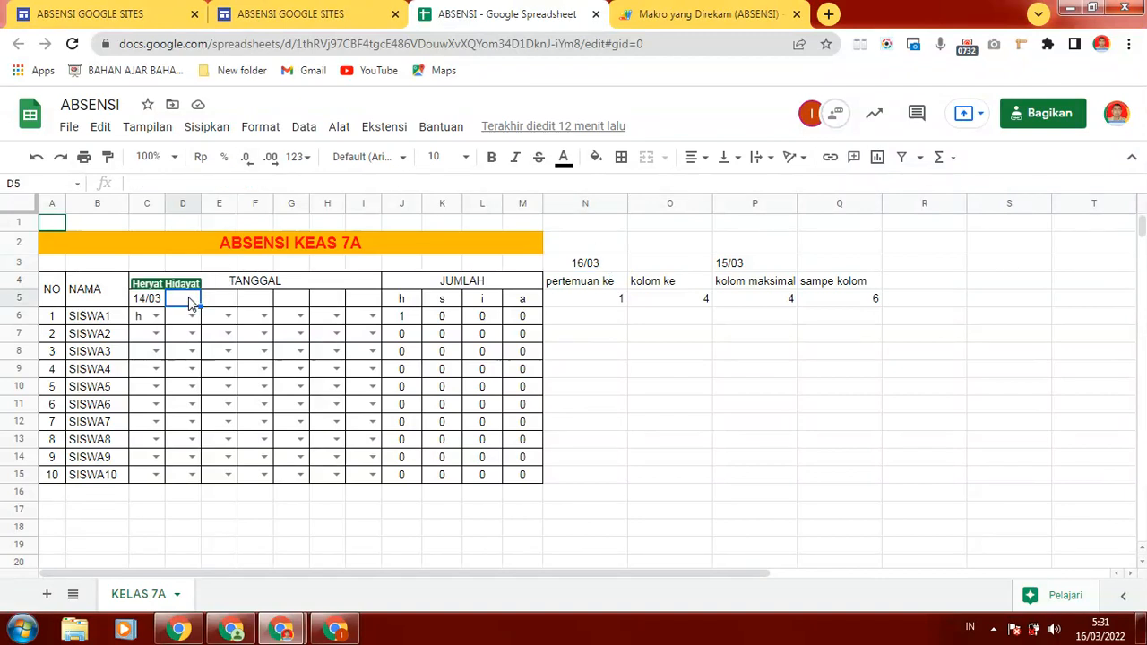
click(598, 265)
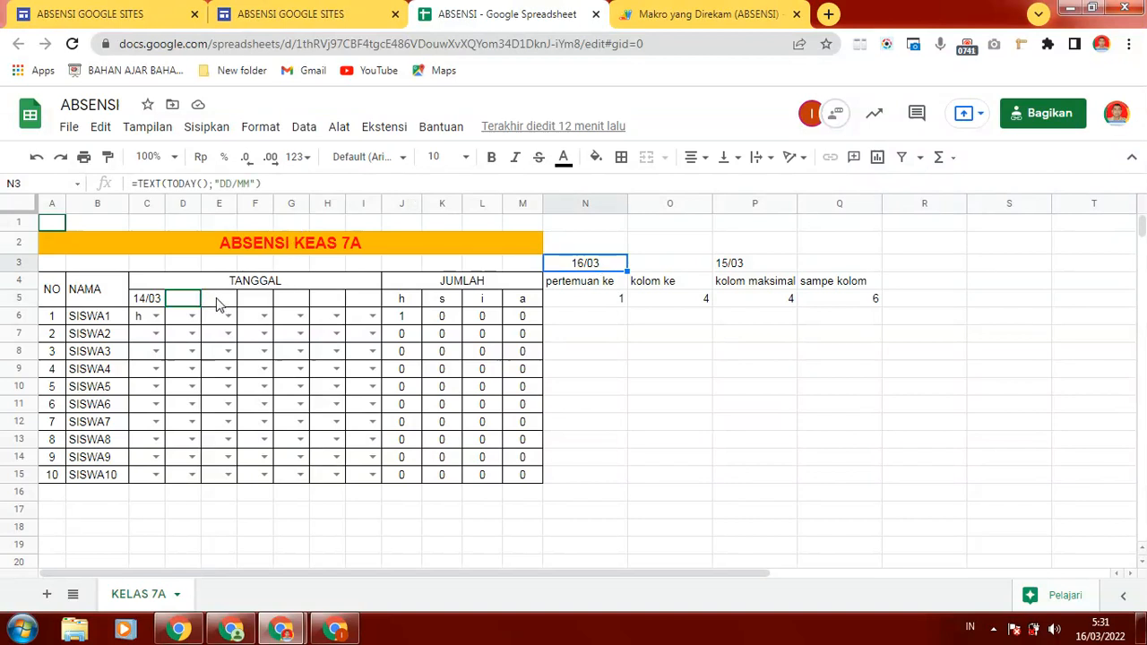
click(219, 301)
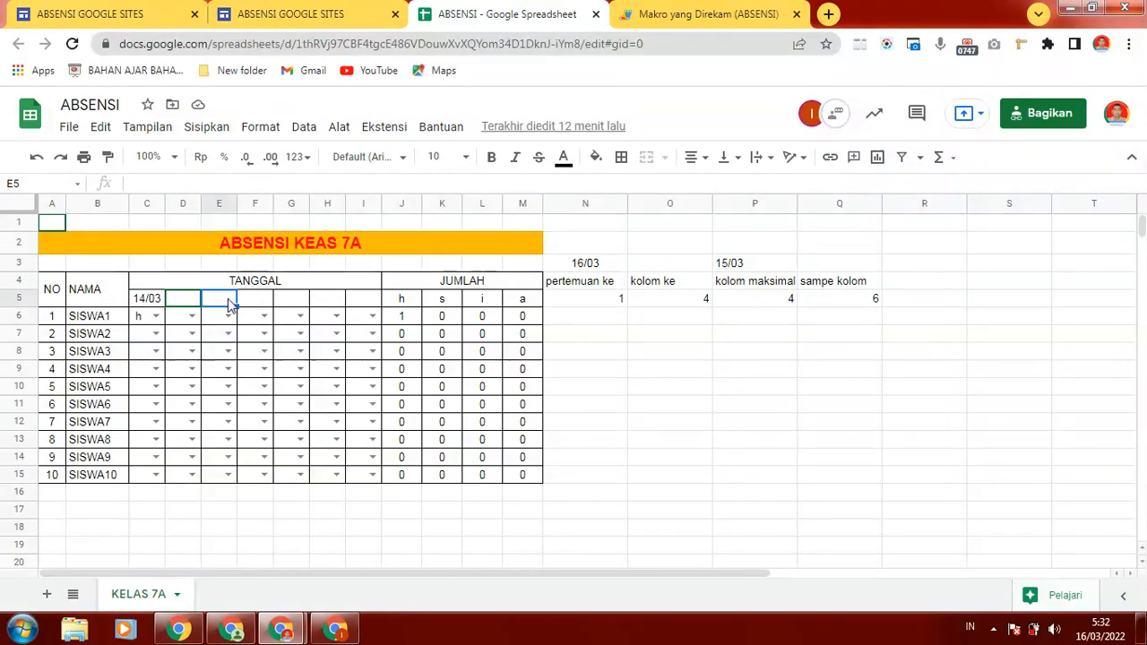
click(590, 267)
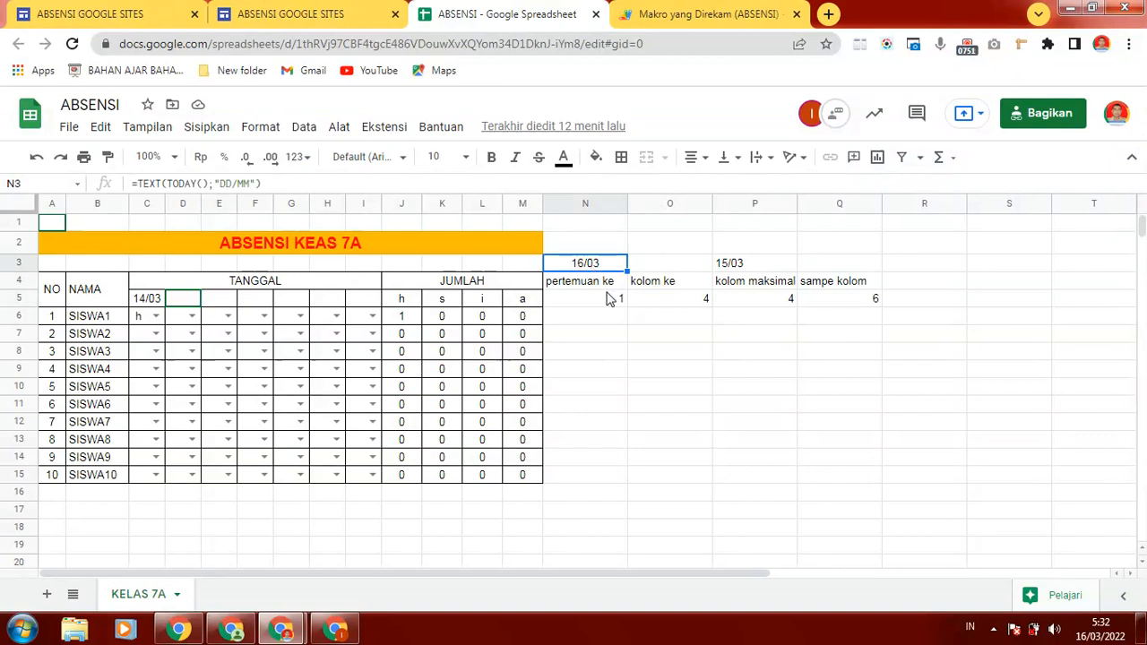
Examine the formula under pertemuan ke and the first date cell in the range it counts.
click(603, 300)
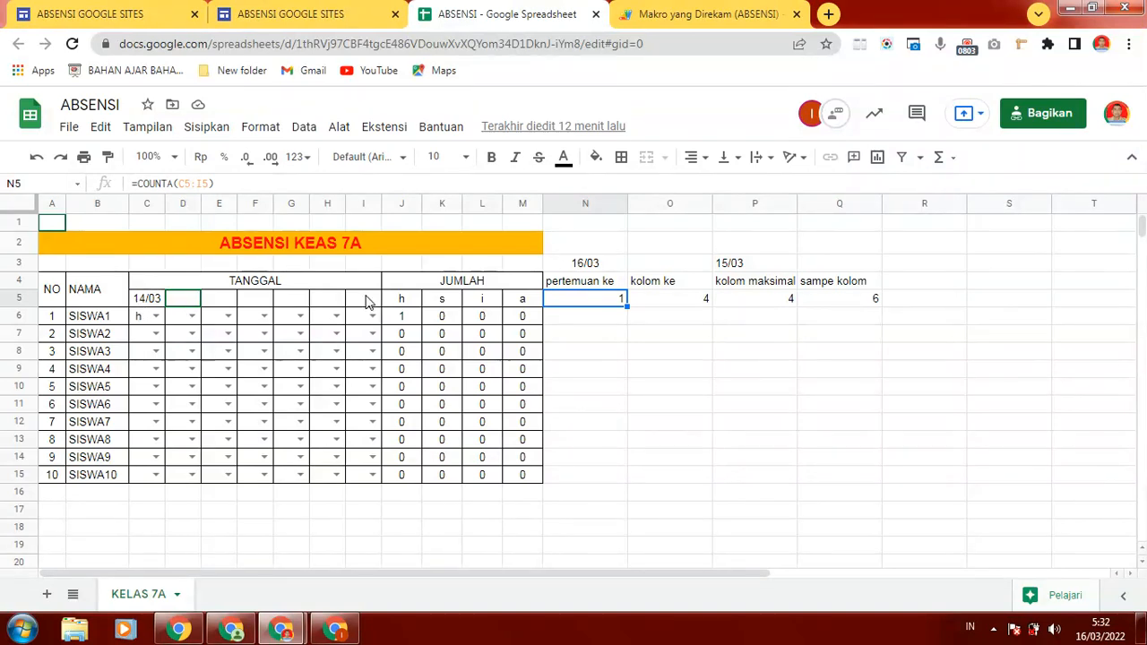
click(136, 287)
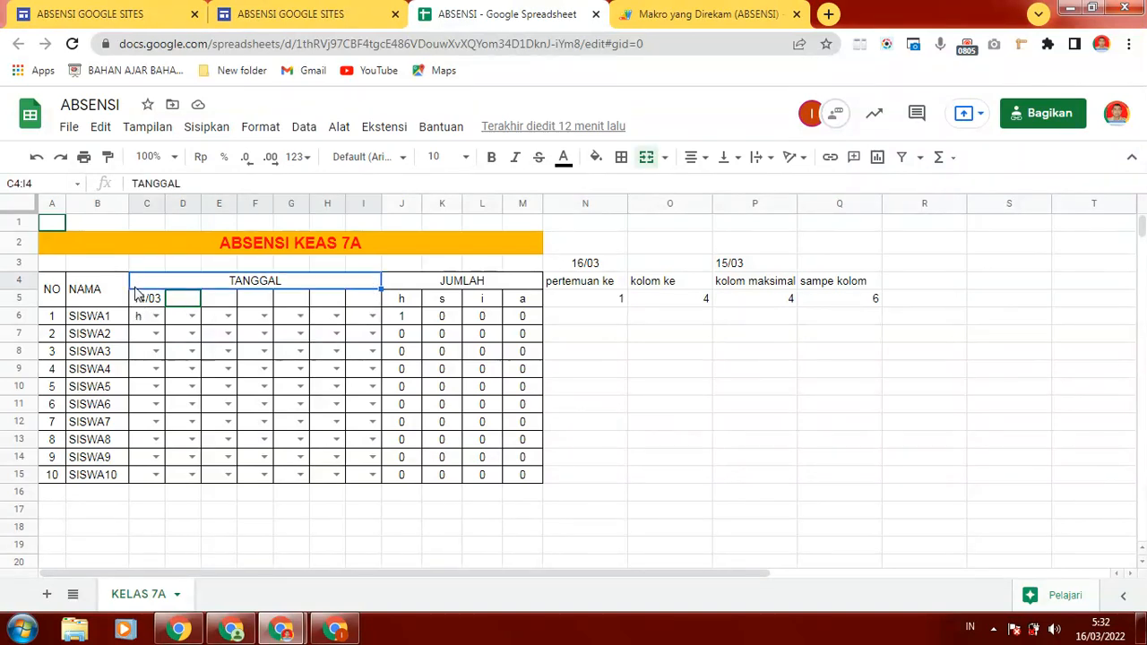
click(137, 303)
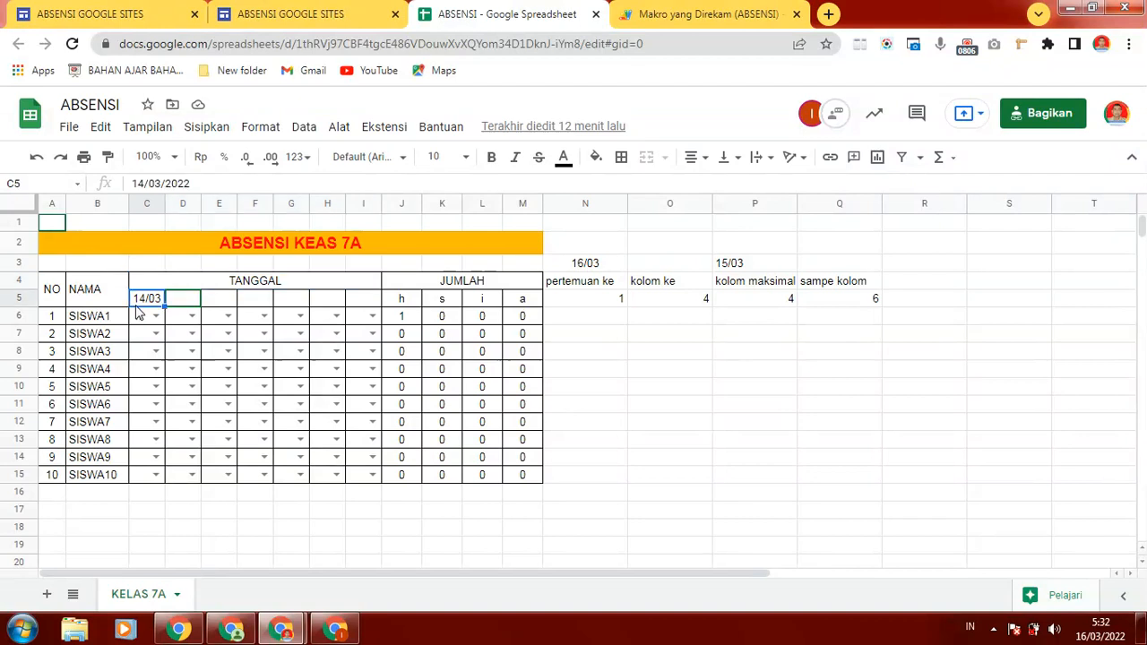
click(600, 305)
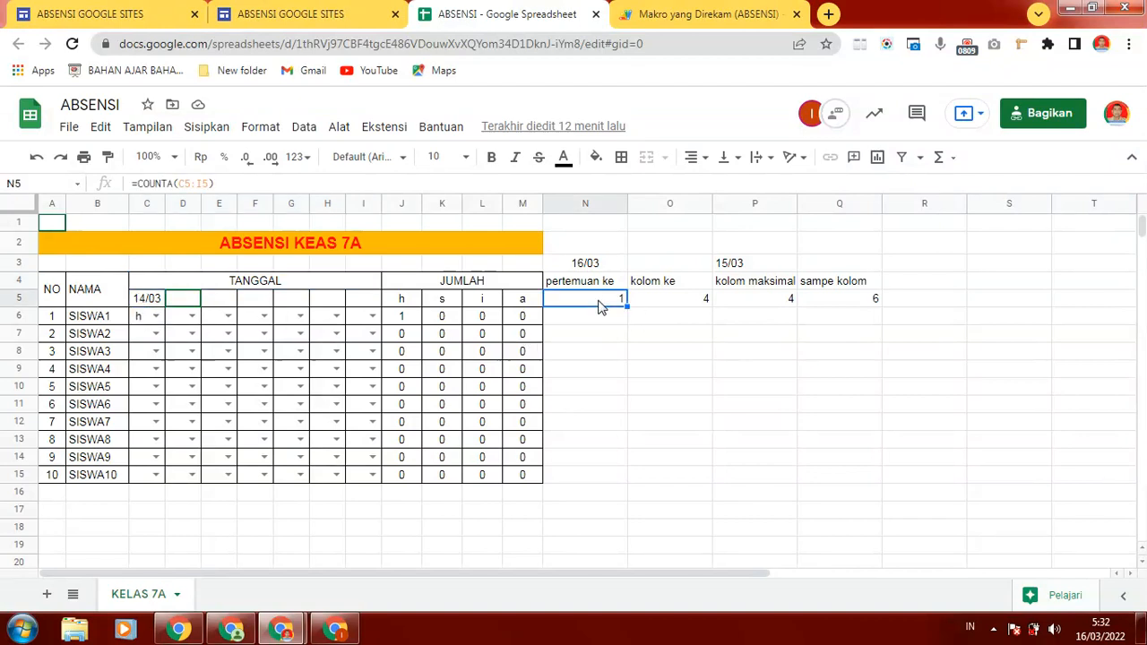
Examine the formula under kolom ke and relate it to the position of the first date column.
click(678, 301)
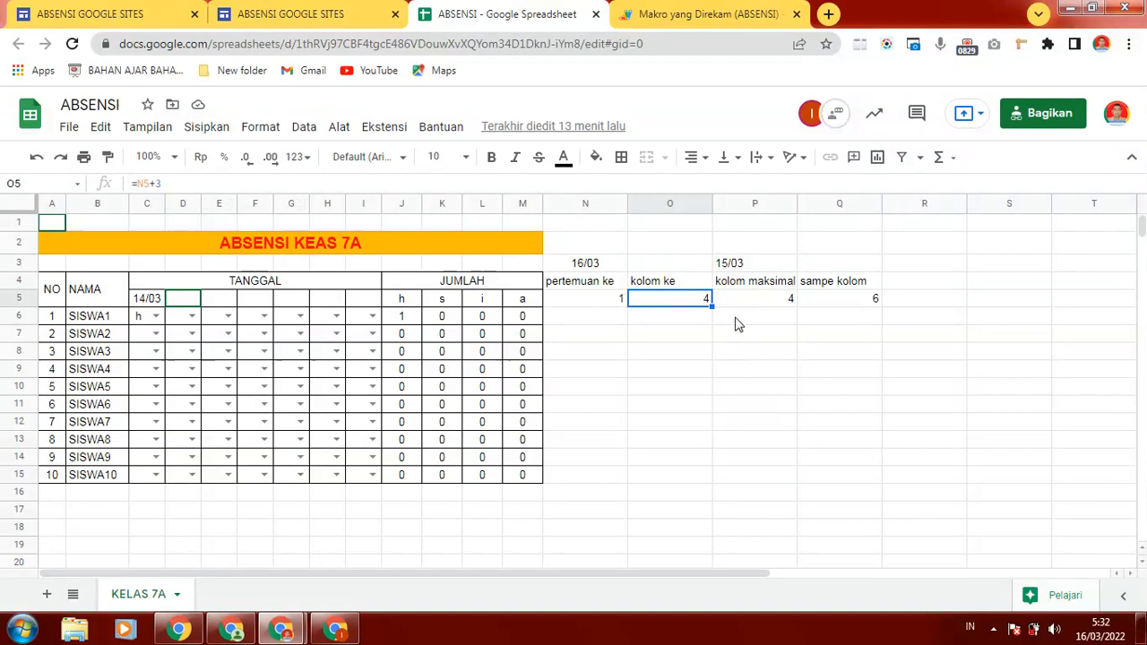
click(143, 299)
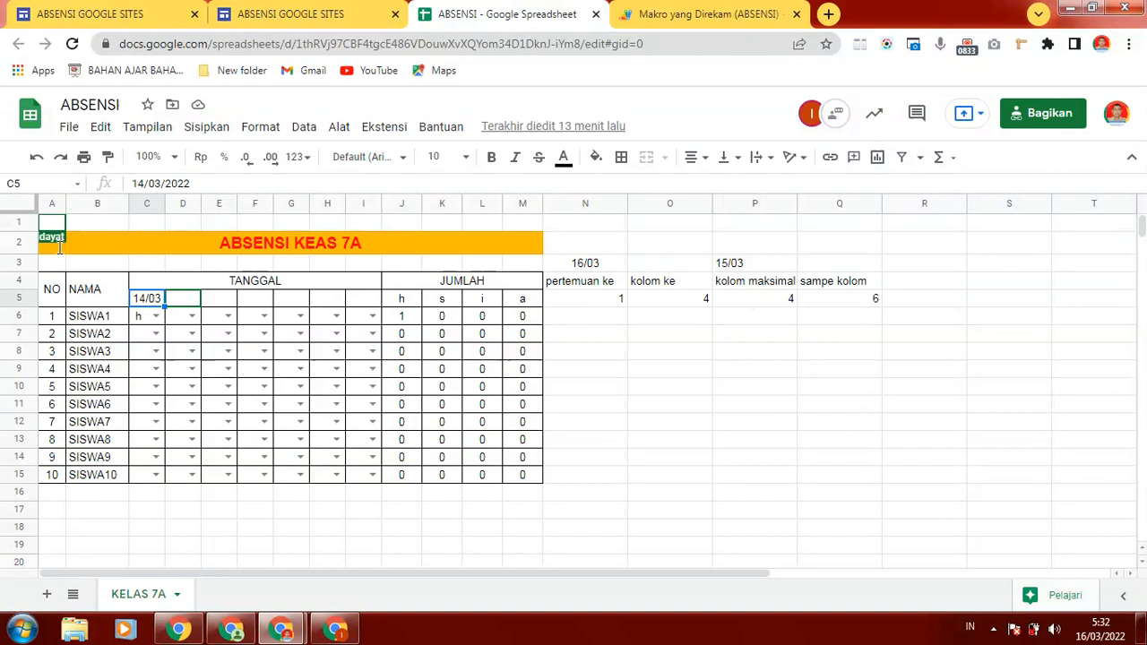
click(687, 285)
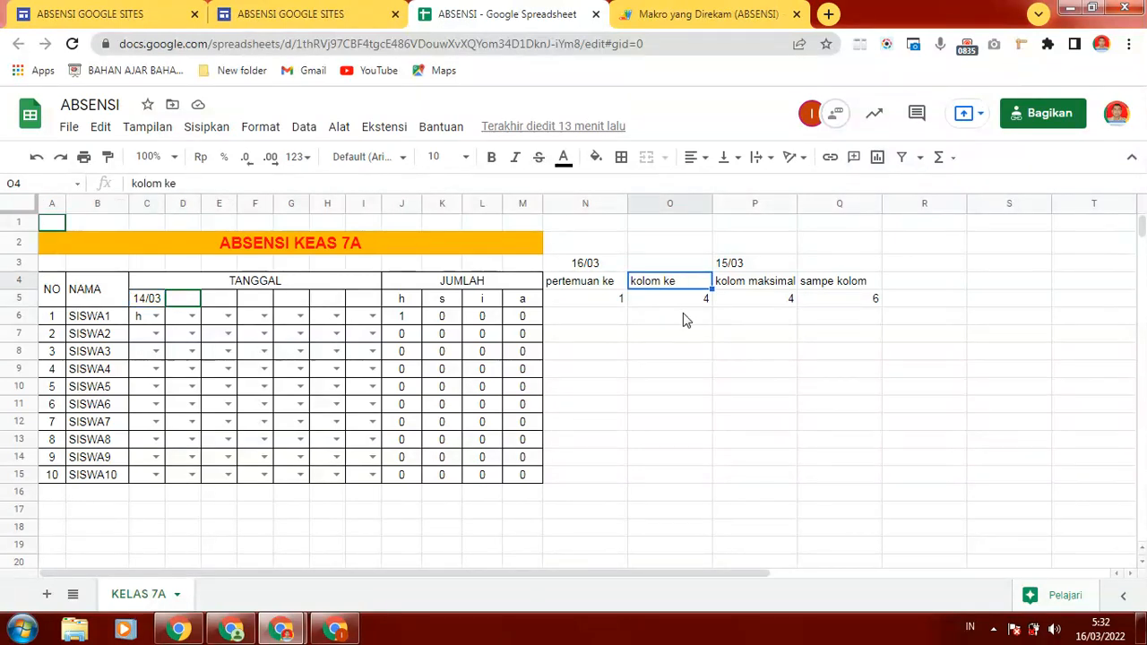
click(686, 302)
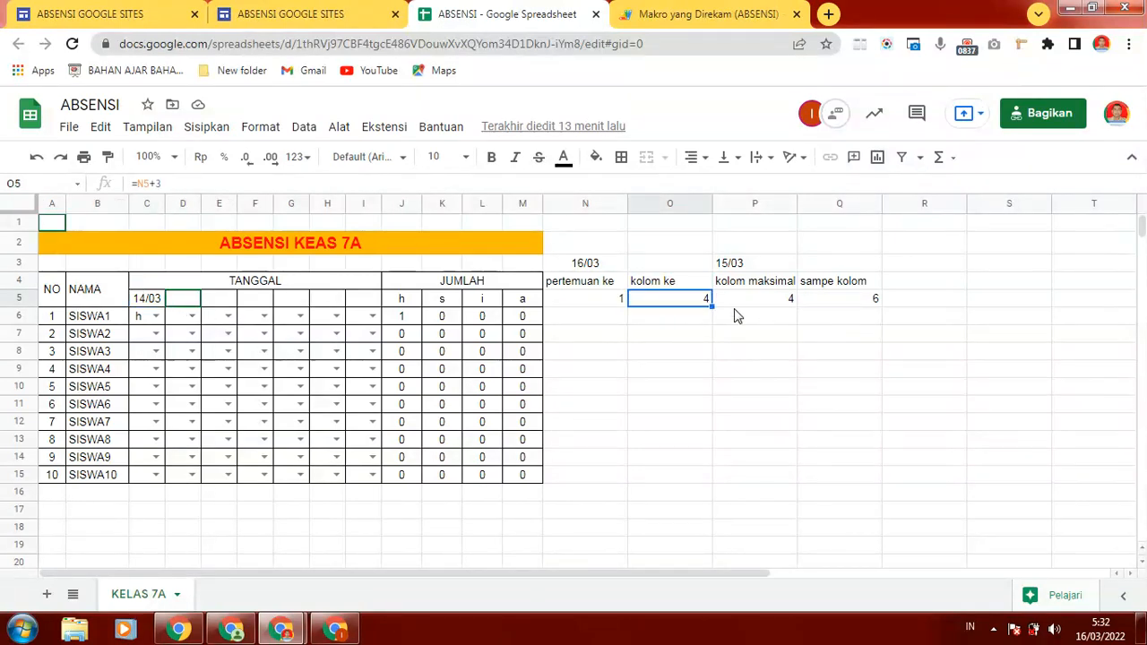
double_click(659, 299)
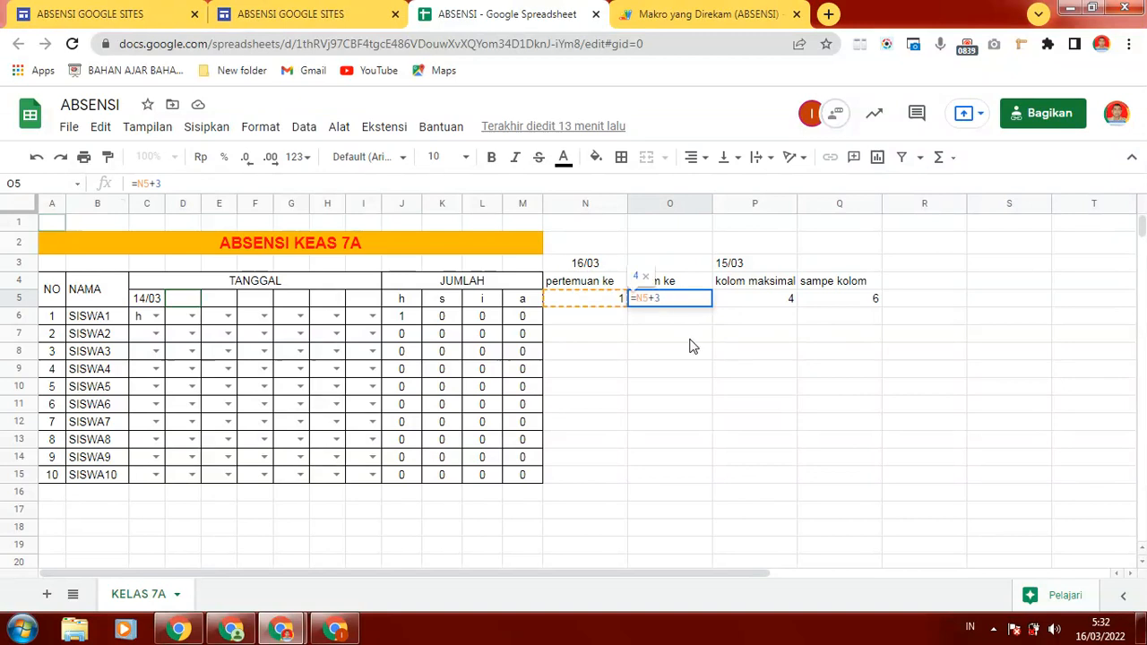
key(Return)
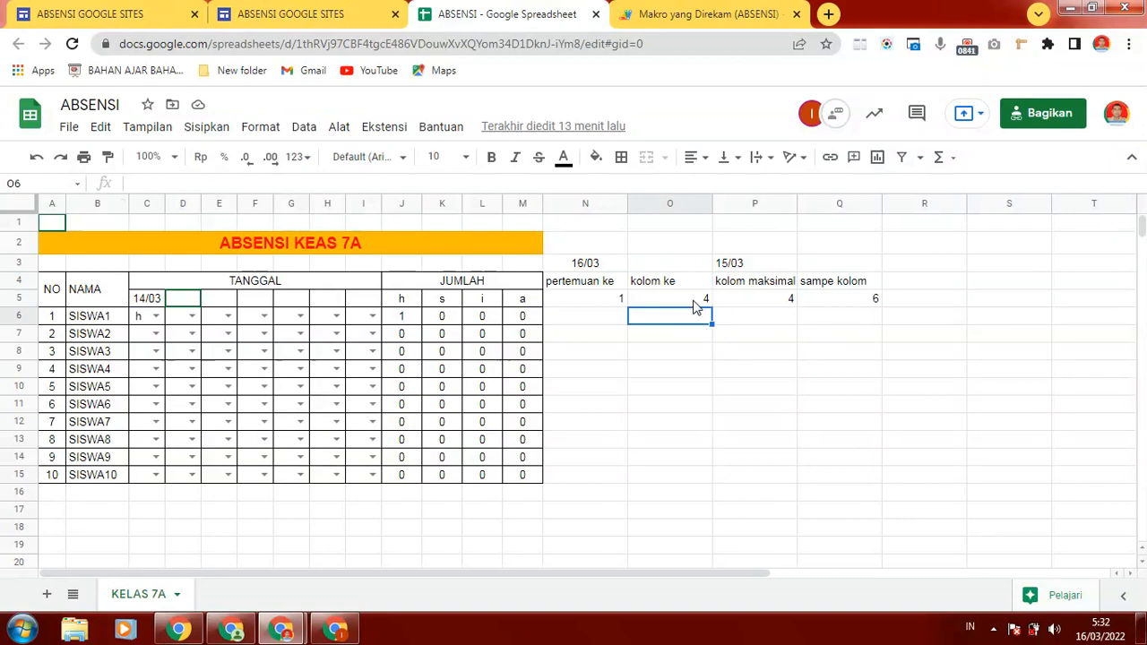
Examine the IF formula under kolom maksimal and the kolom ke cell it refers to.
click(749, 305)
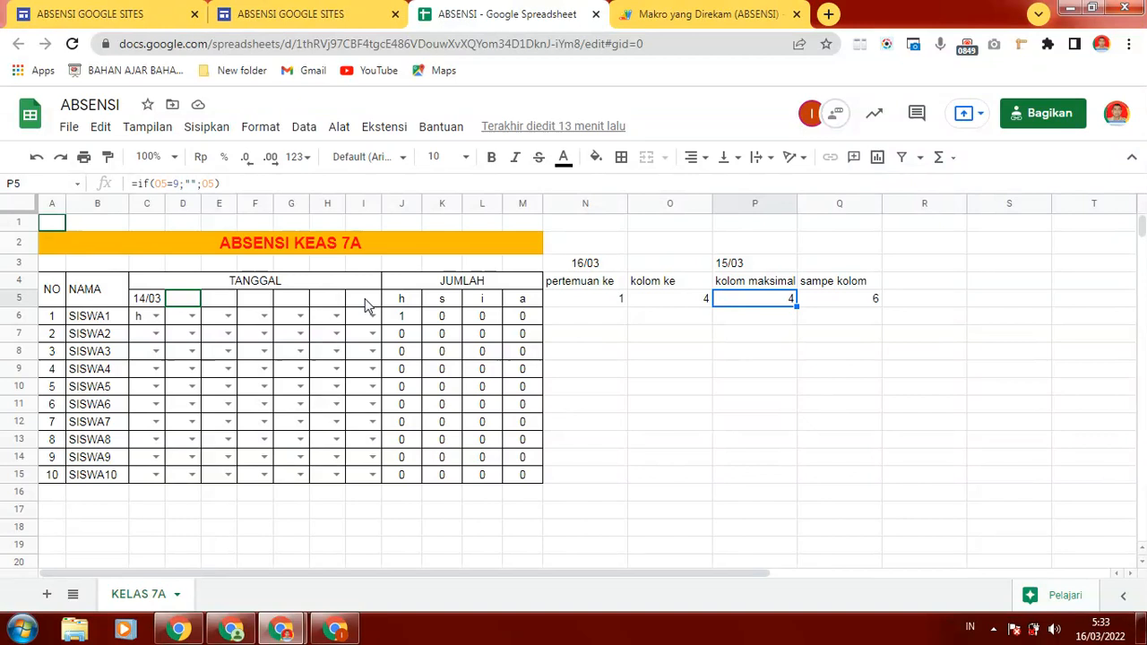
click(179, 183)
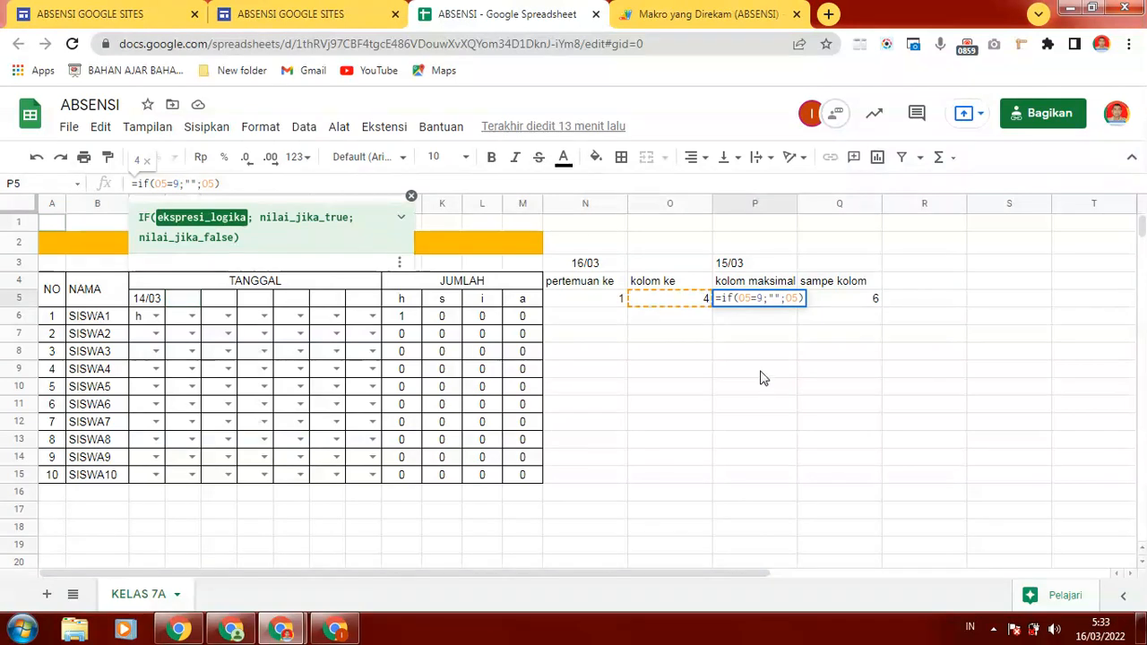
key(Return)
click(778, 300)
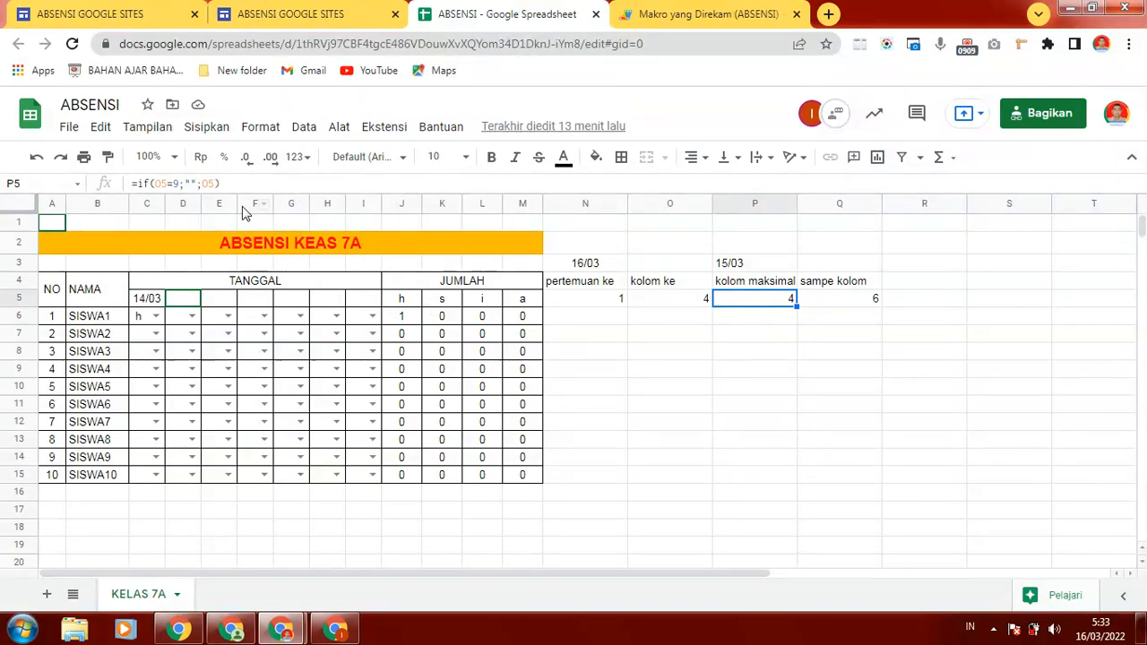
click(687, 304)
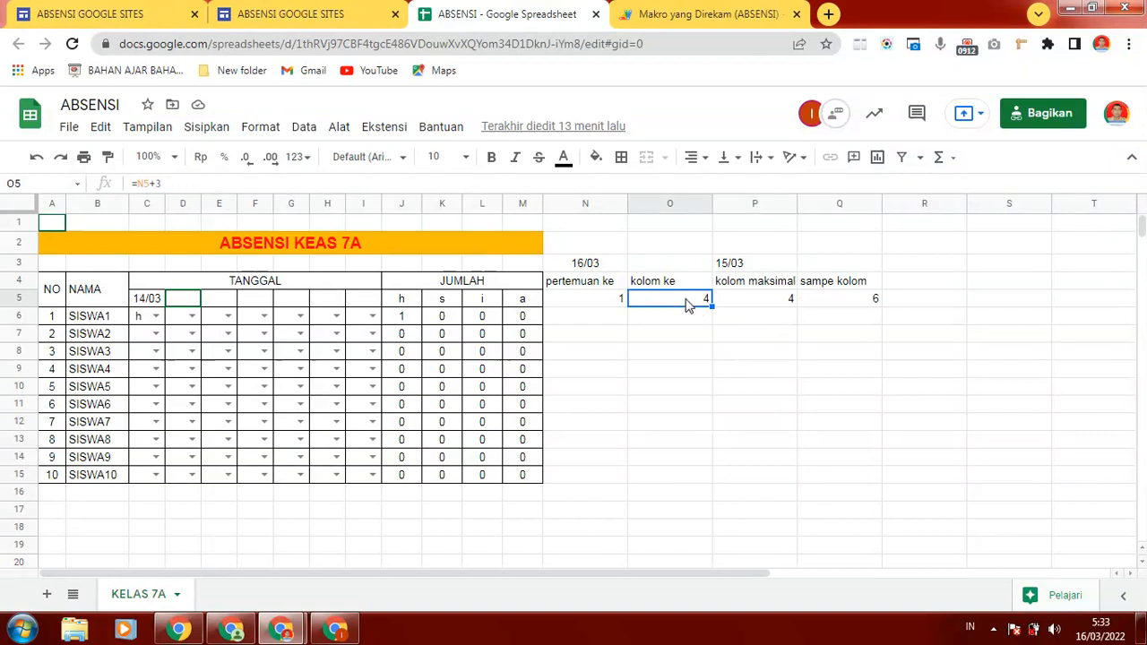
click(756, 303)
Examine the formula under sampe kolom and compare it with the kolom ke formula it depends on.
click(832, 301)
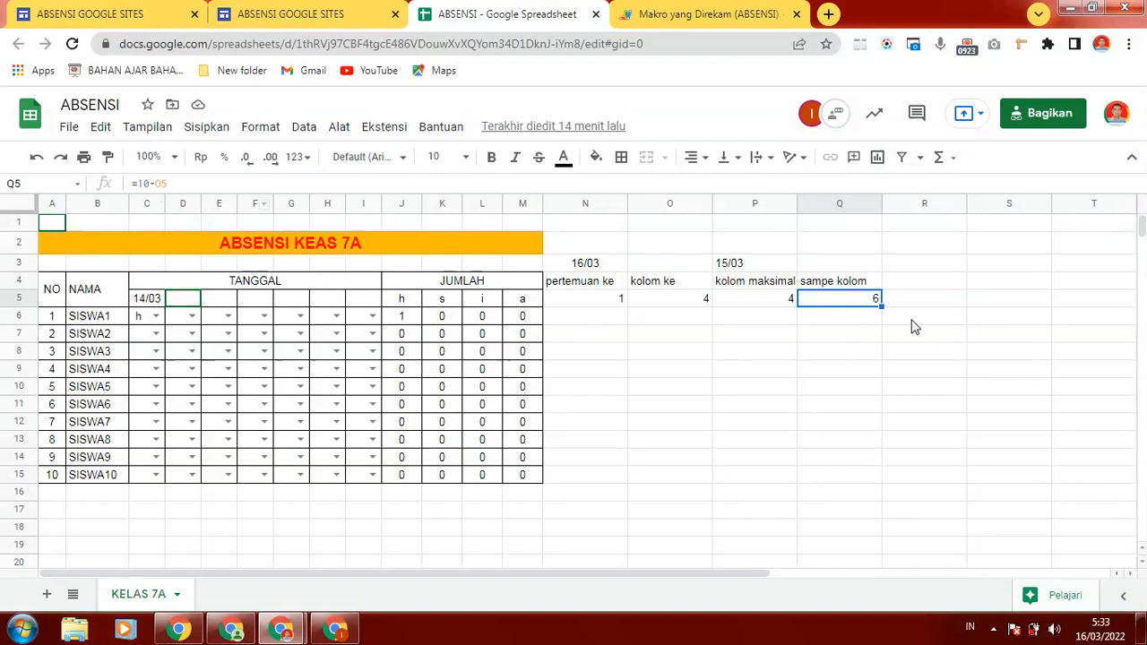
double_click(685, 300)
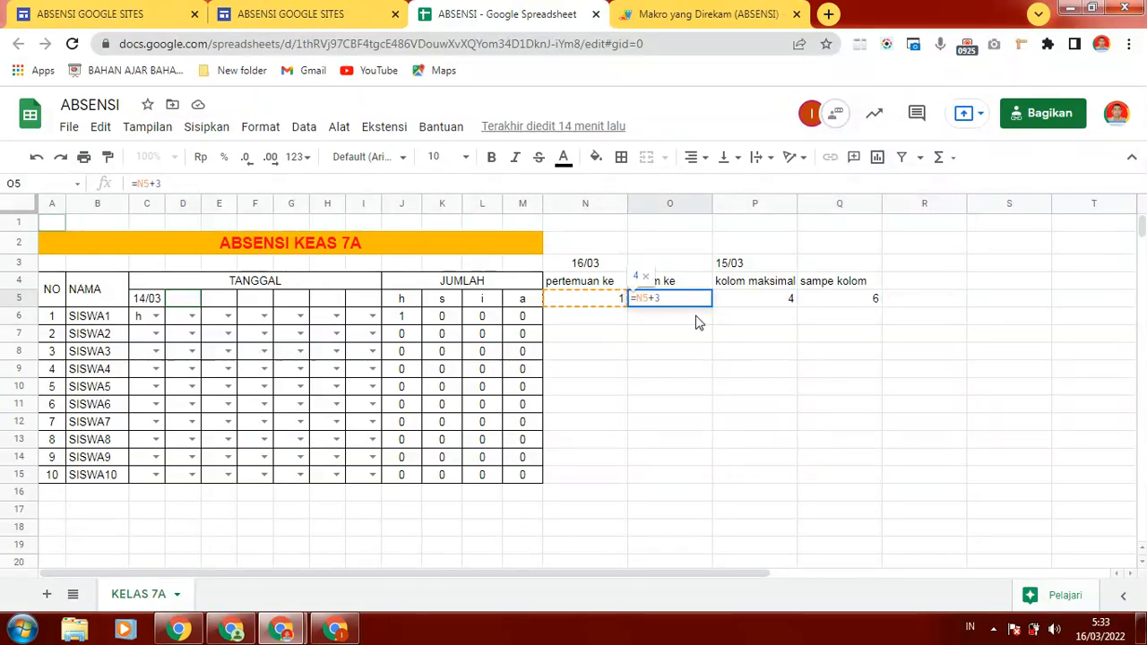
key(Return)
click(874, 302)
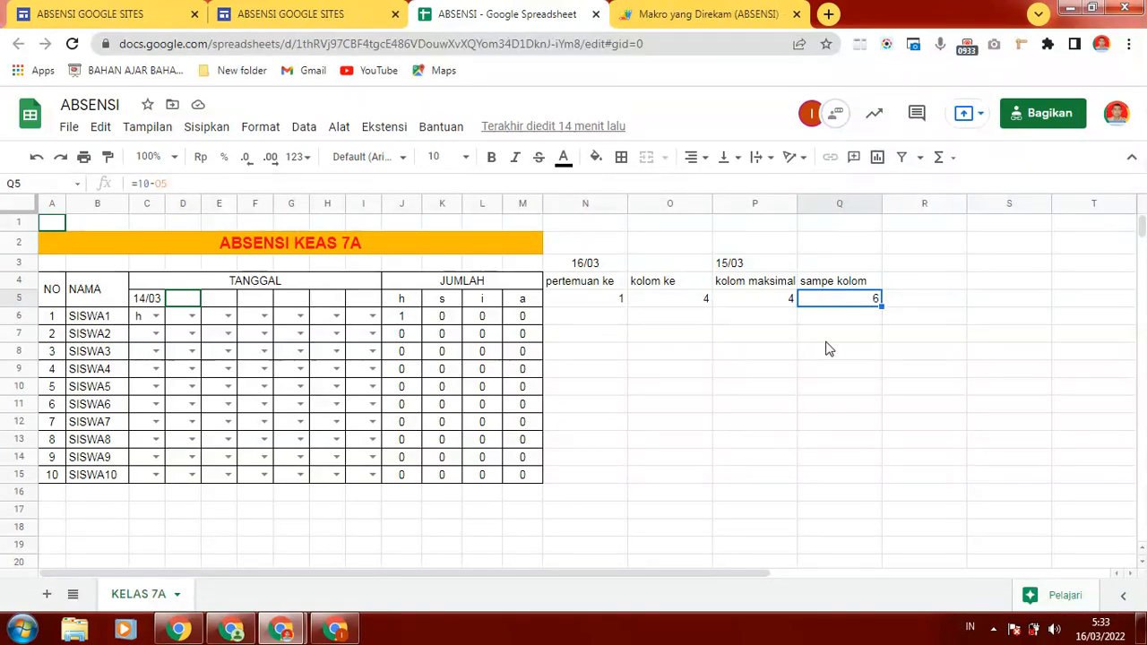
click(677, 309)
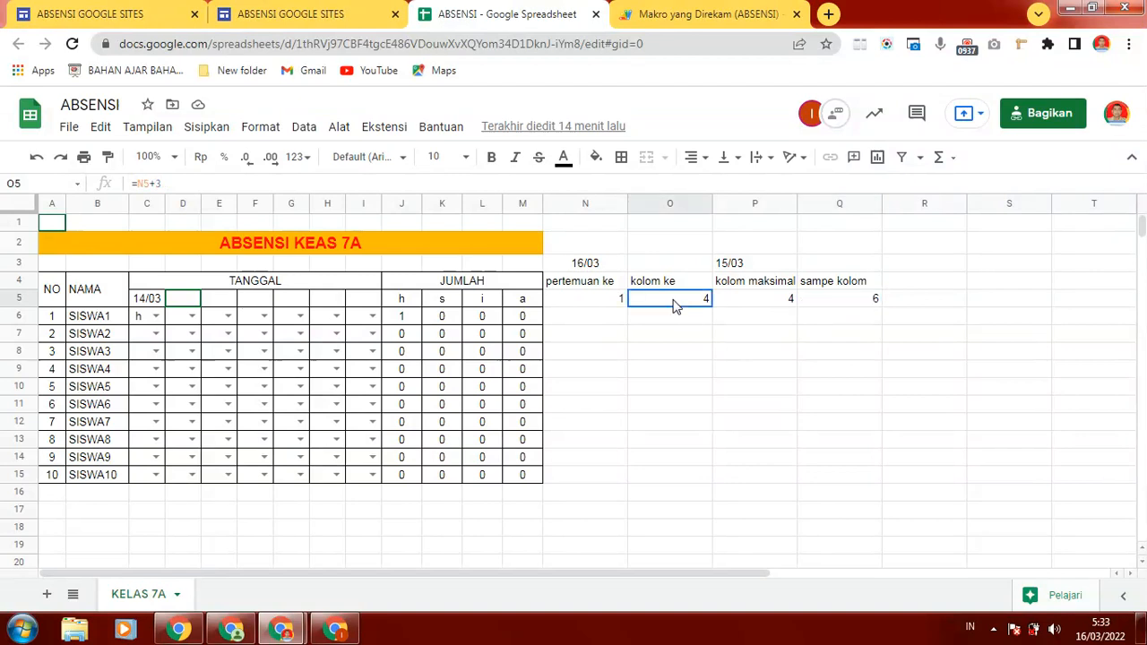
click(854, 302)
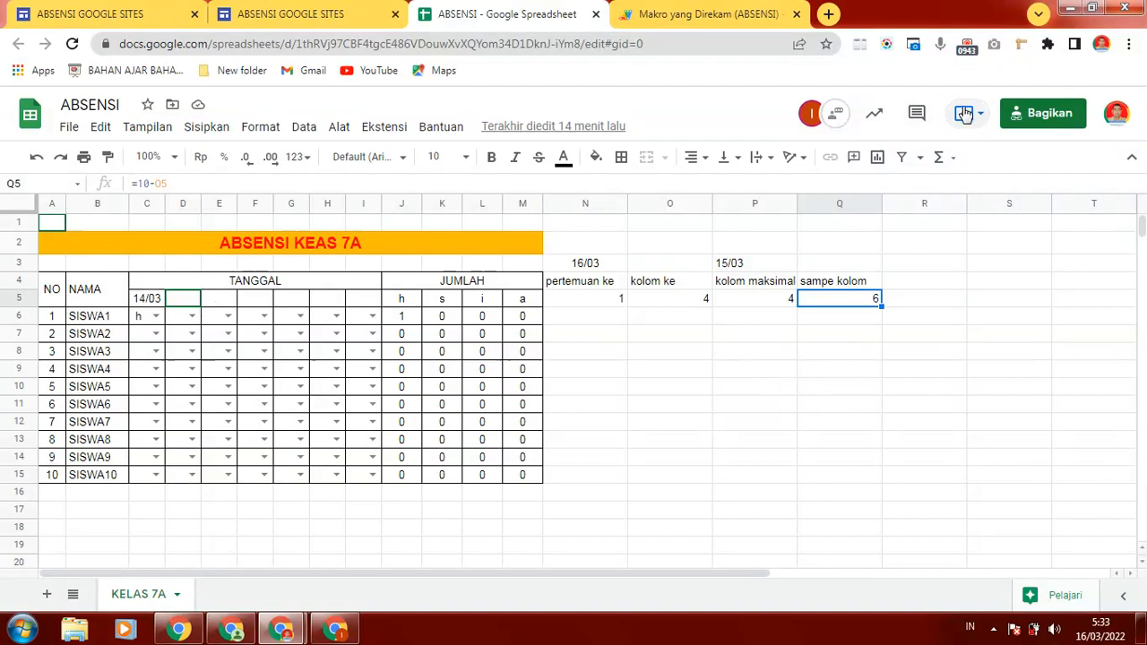
Share the ABSENSI spreadsheet with the first suggested contact as Editor and send the notification.
click(1023, 112)
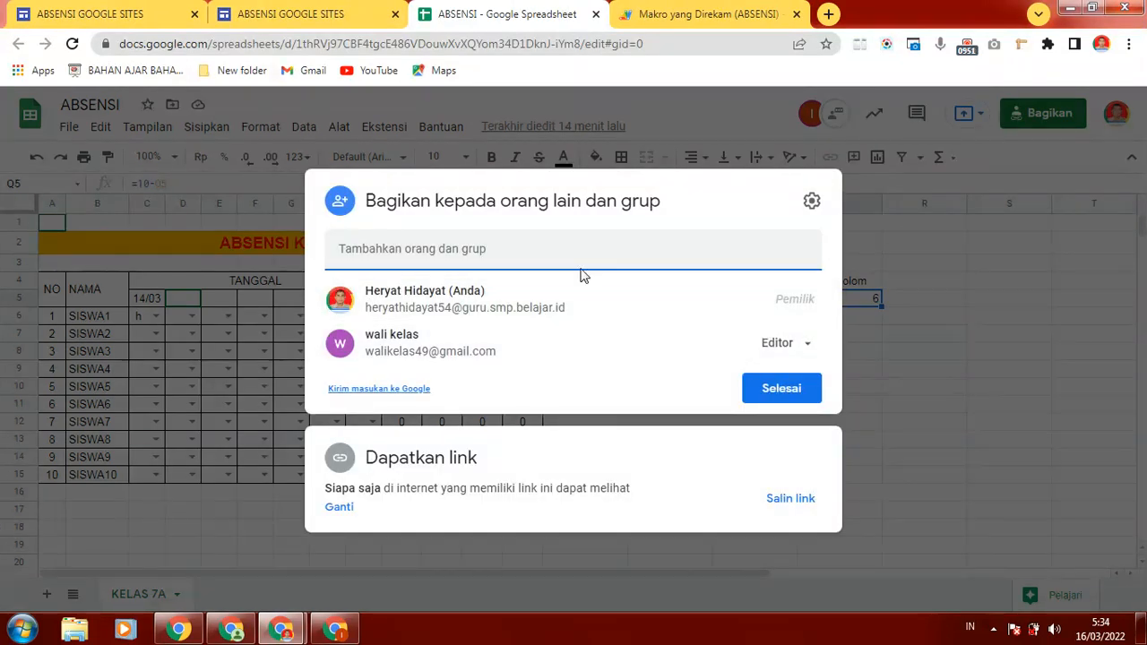
click(499, 243)
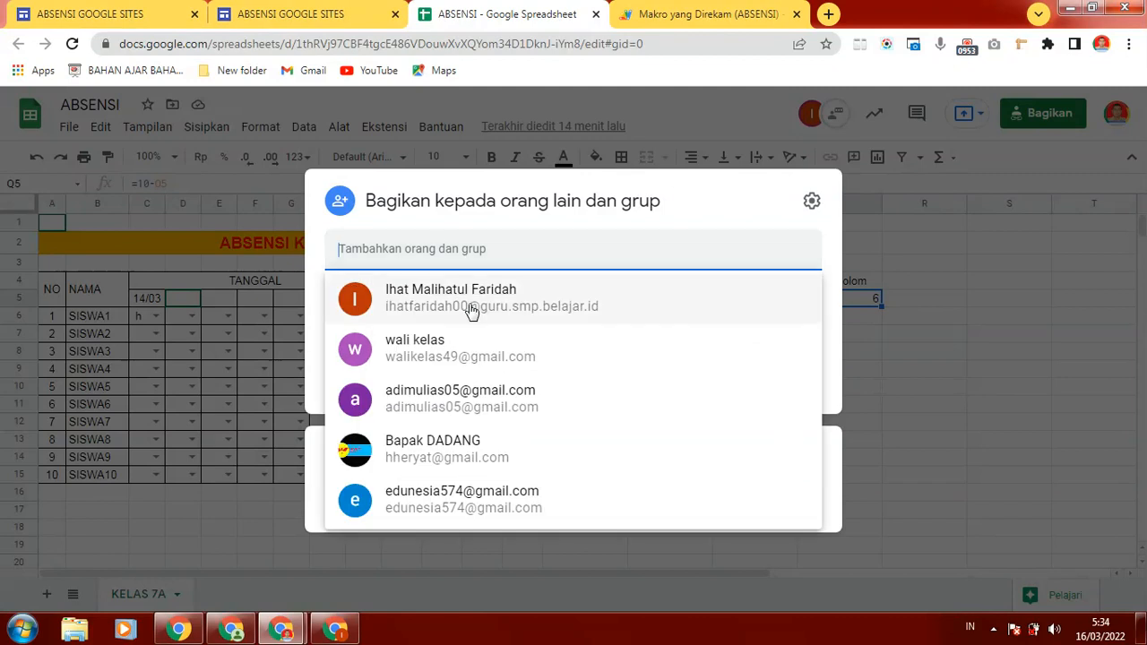
click(472, 310)
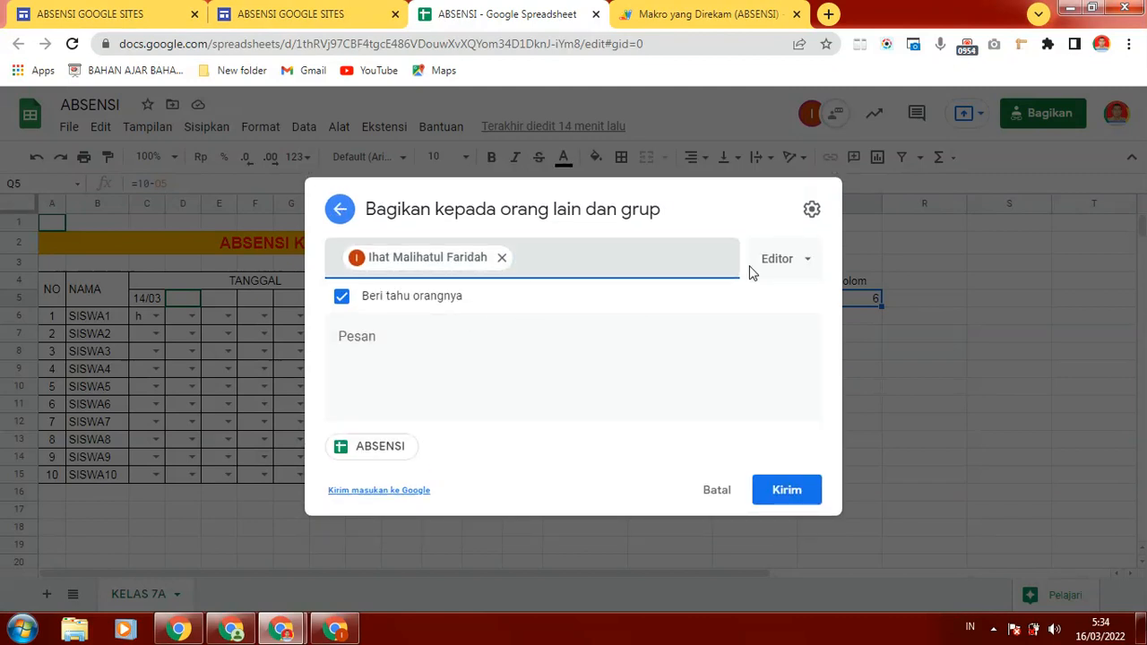
click(787, 491)
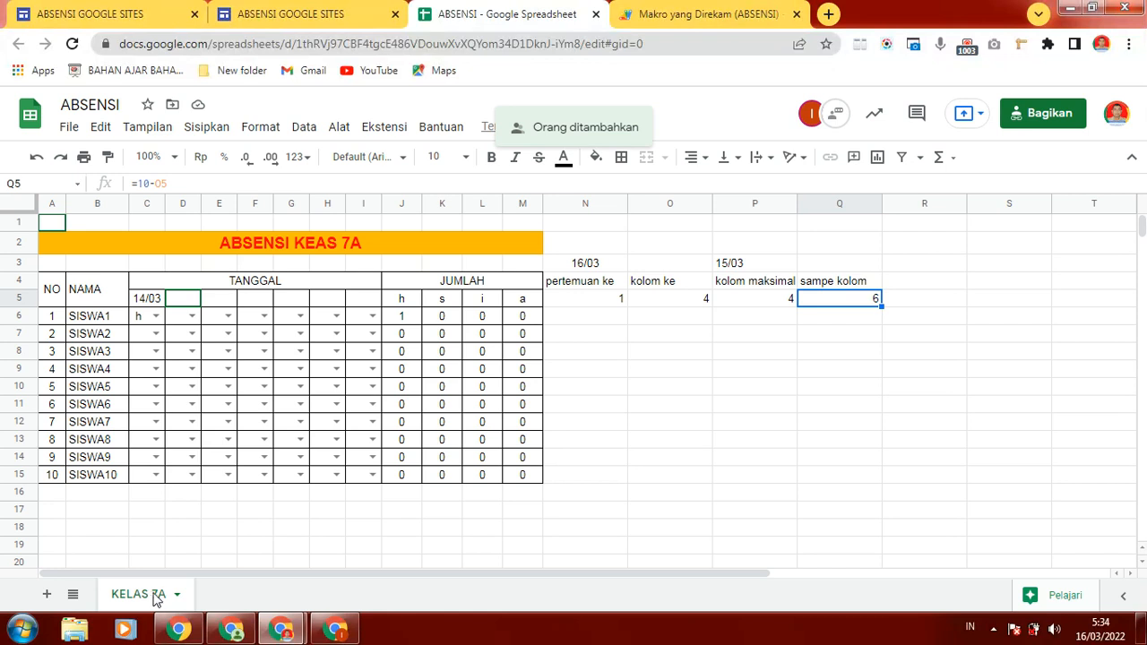
Protect the KELAS 7A sheet with the description "kunci" and restrict editing to the owner by unchecking both other editors.
click(157, 598)
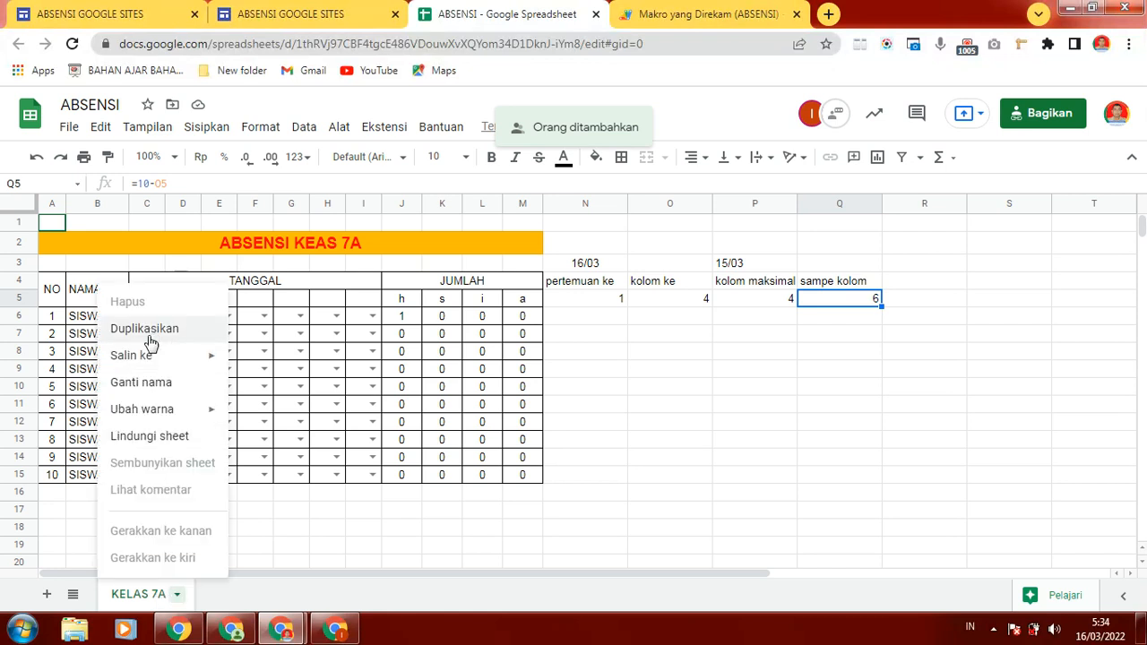
click(150, 439)
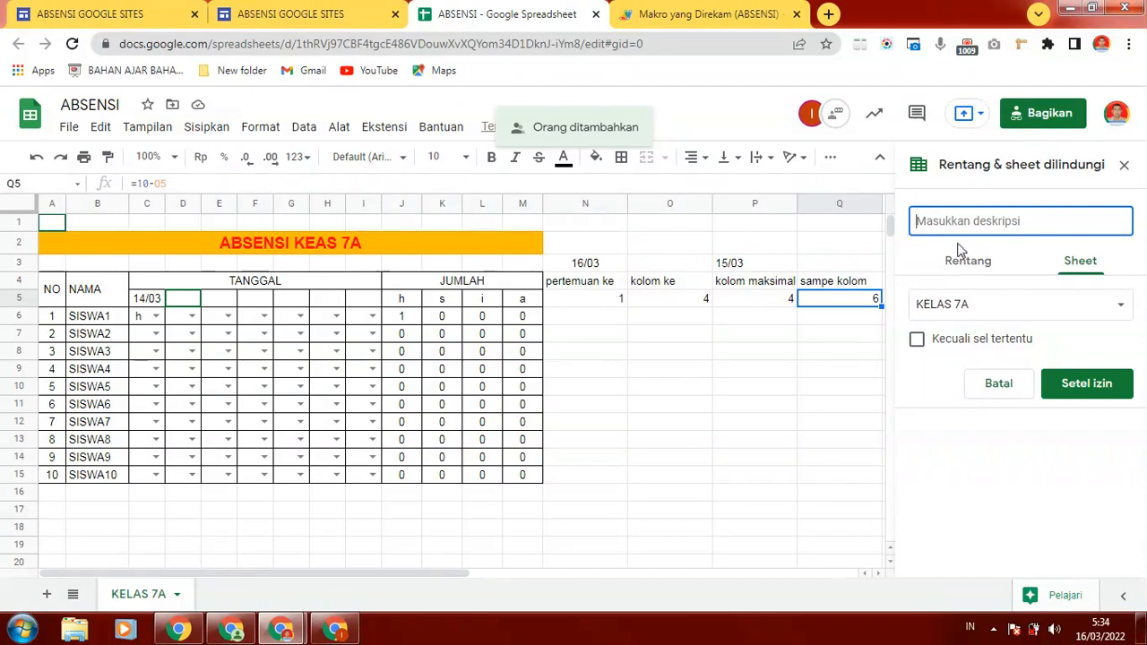
text(kunci)
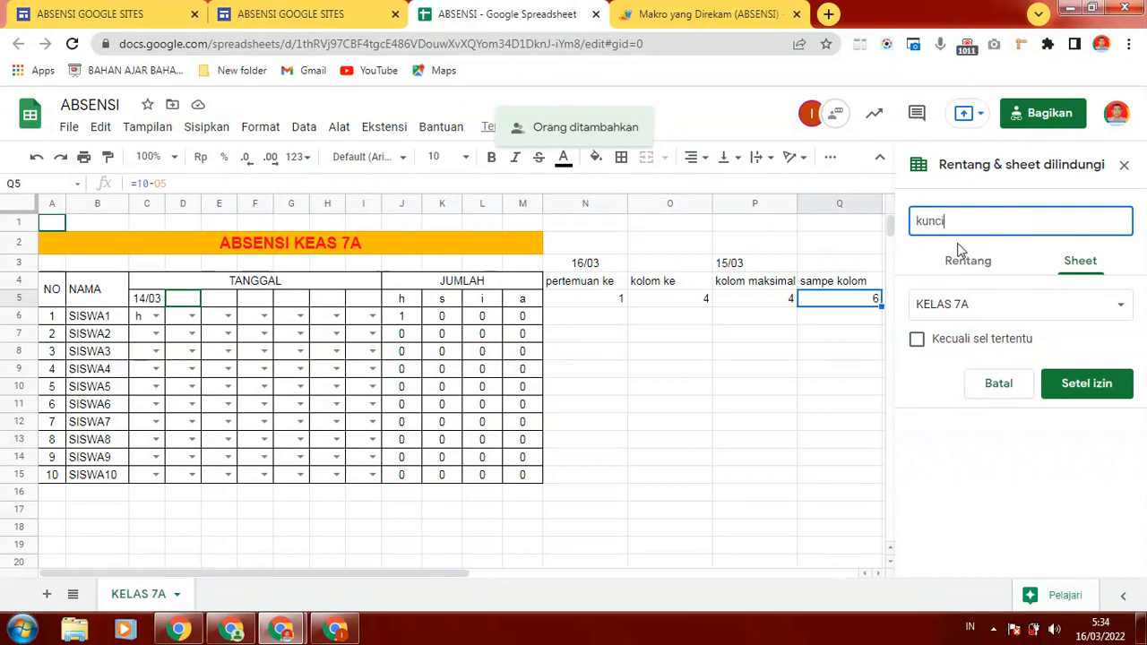
click(1109, 388)
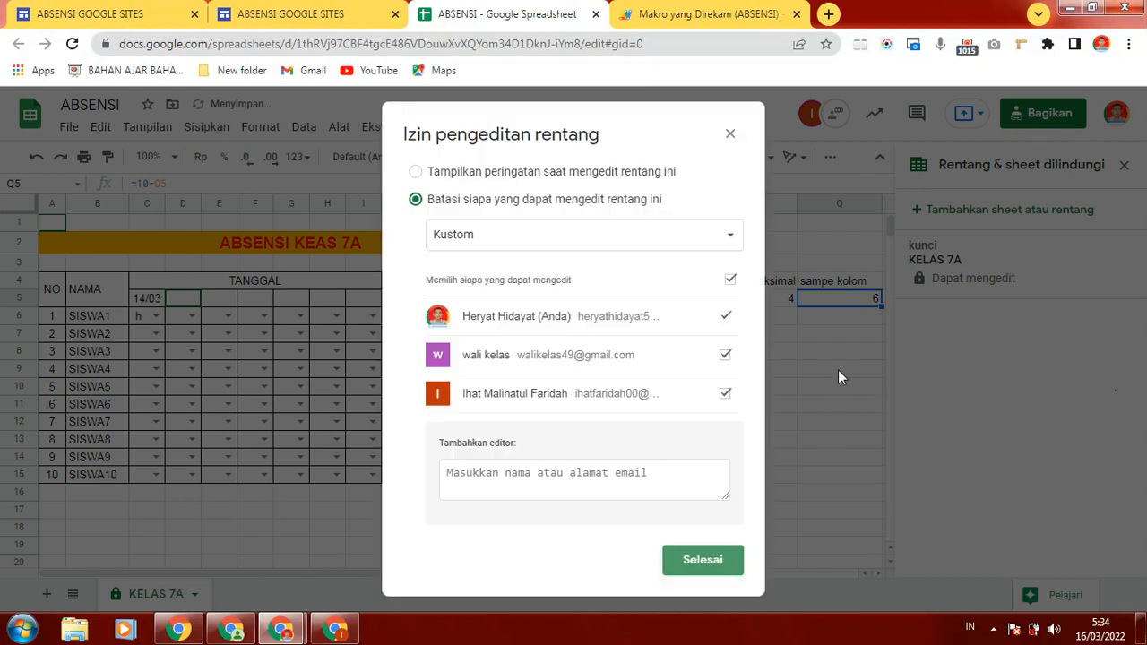
click(727, 399)
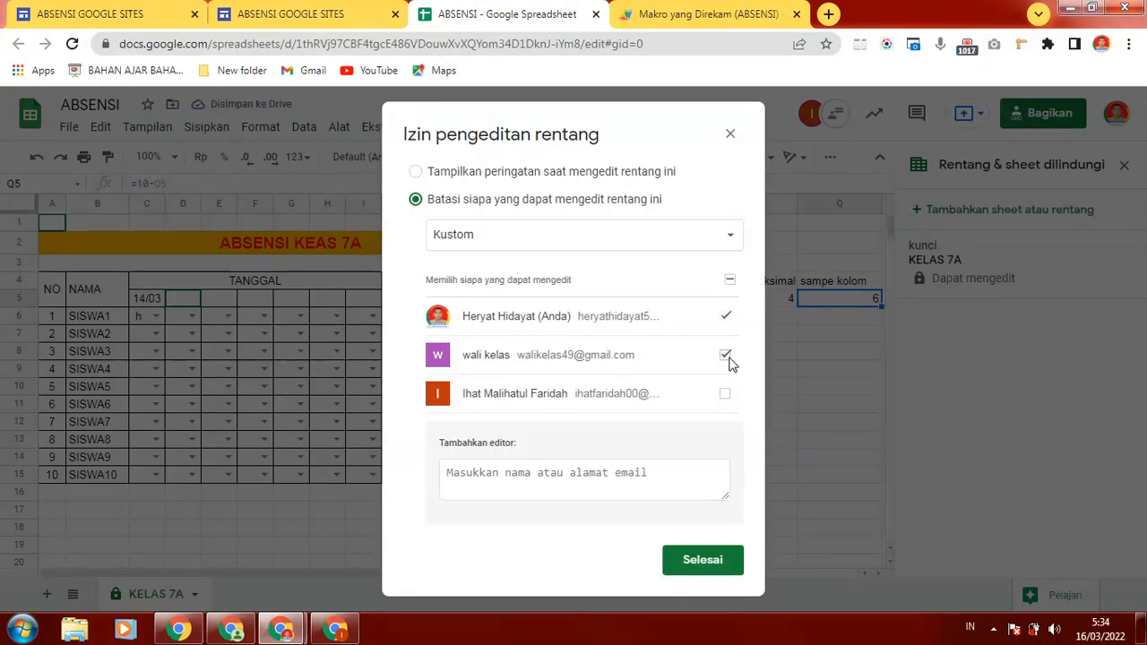
click(728, 359)
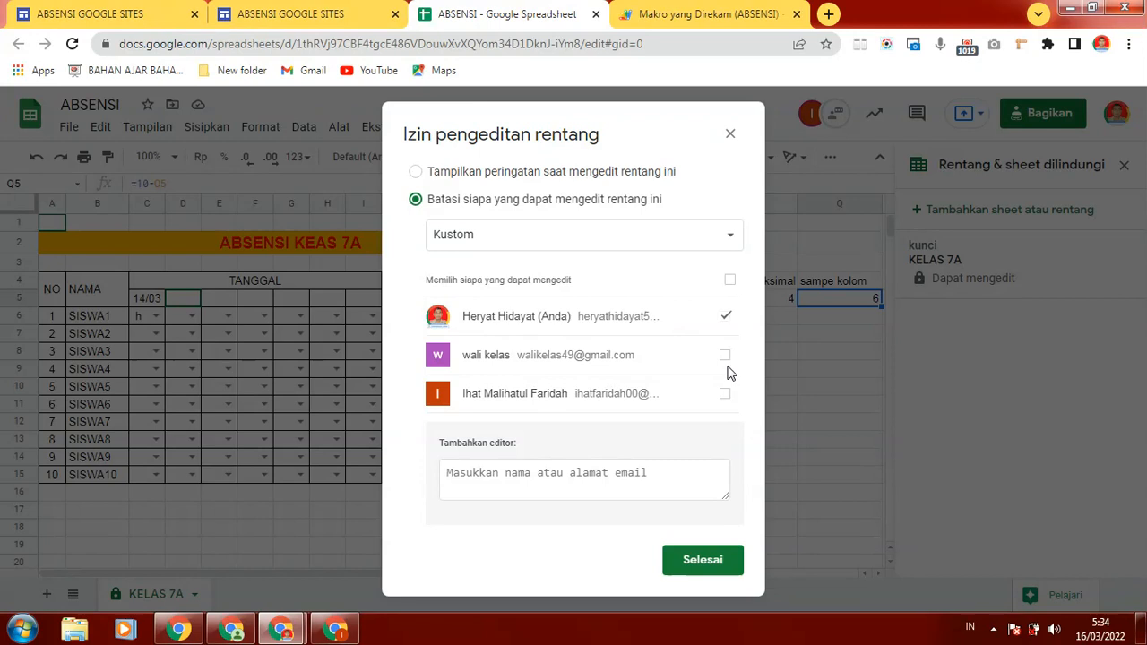
click(684, 563)
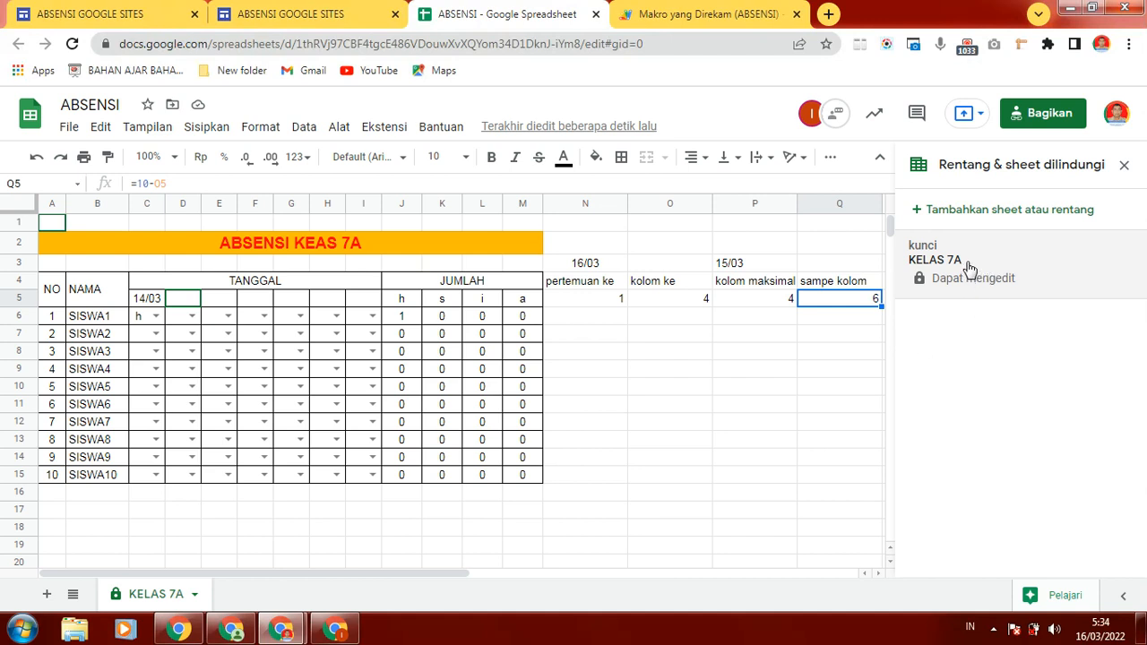
click(758, 446)
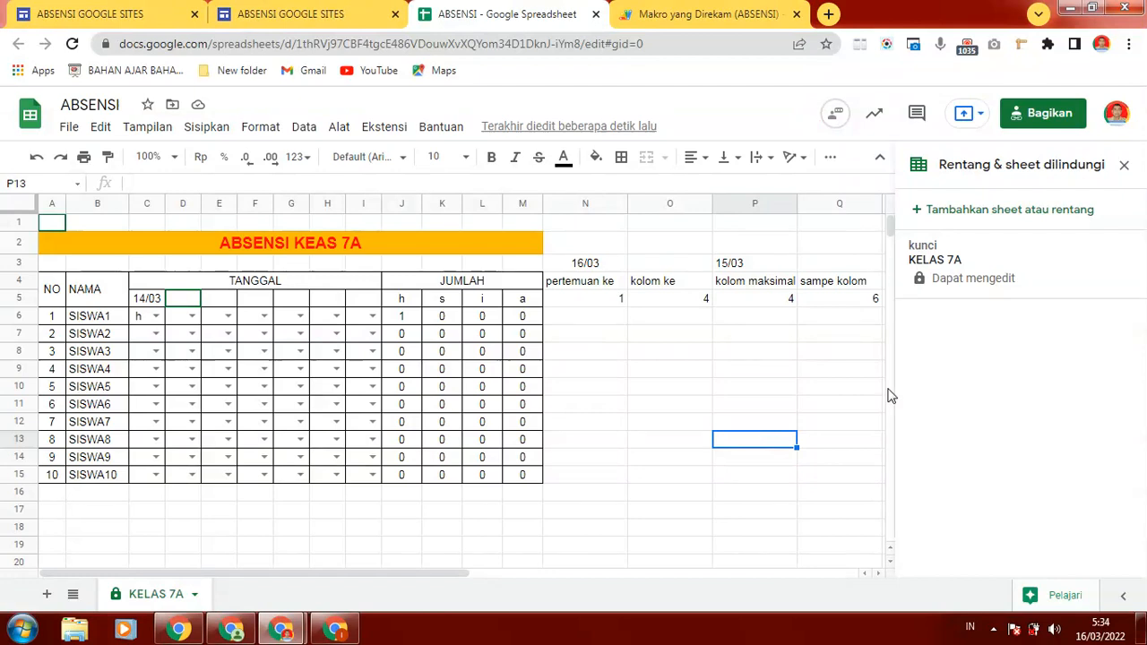
Protect SISWA1's attendance range C6:I6 with the description "siswa1" and remove the wali kelas account's edit permission.
click(136, 318)
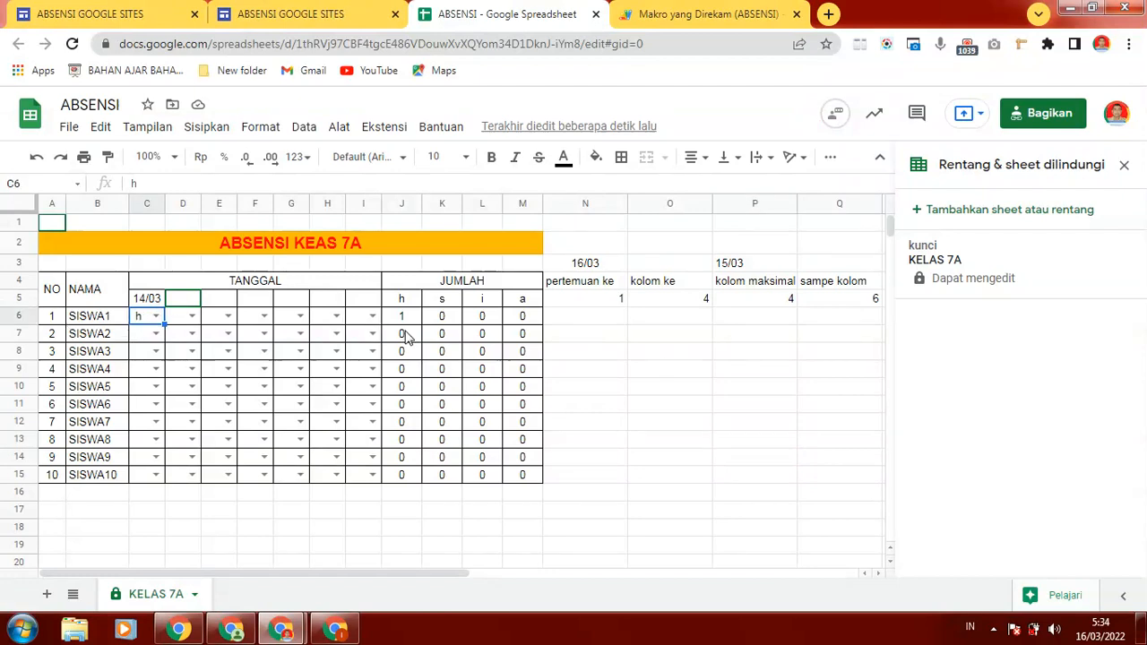
shift+click(362, 314)
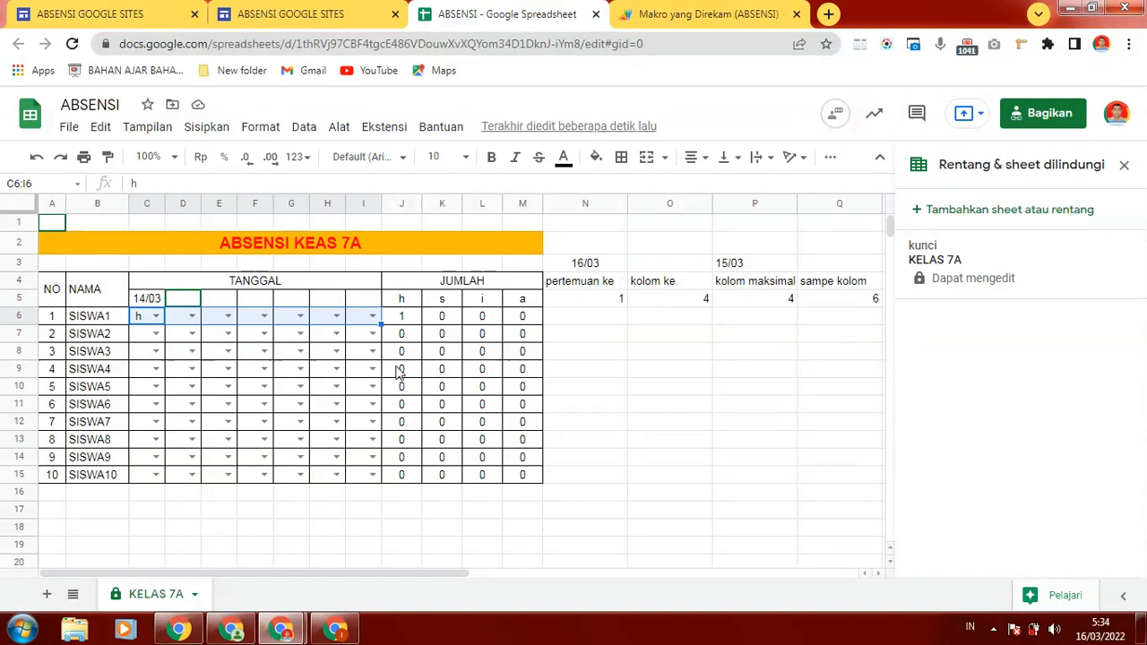
click(307, 130)
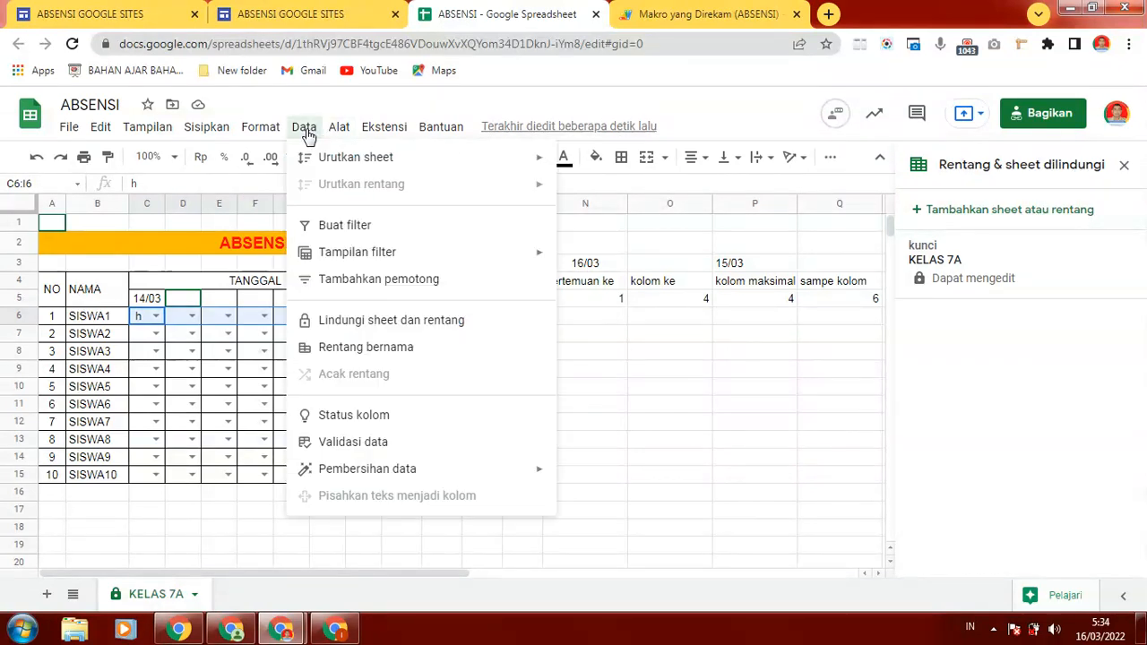
click(380, 321)
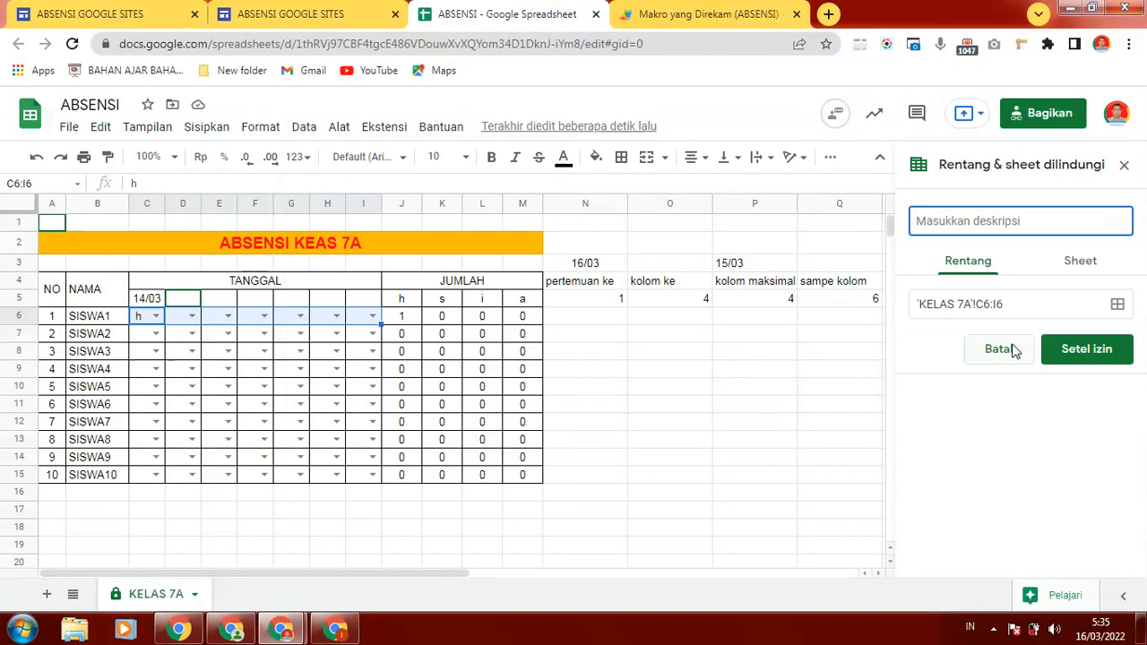
text(siswa1)
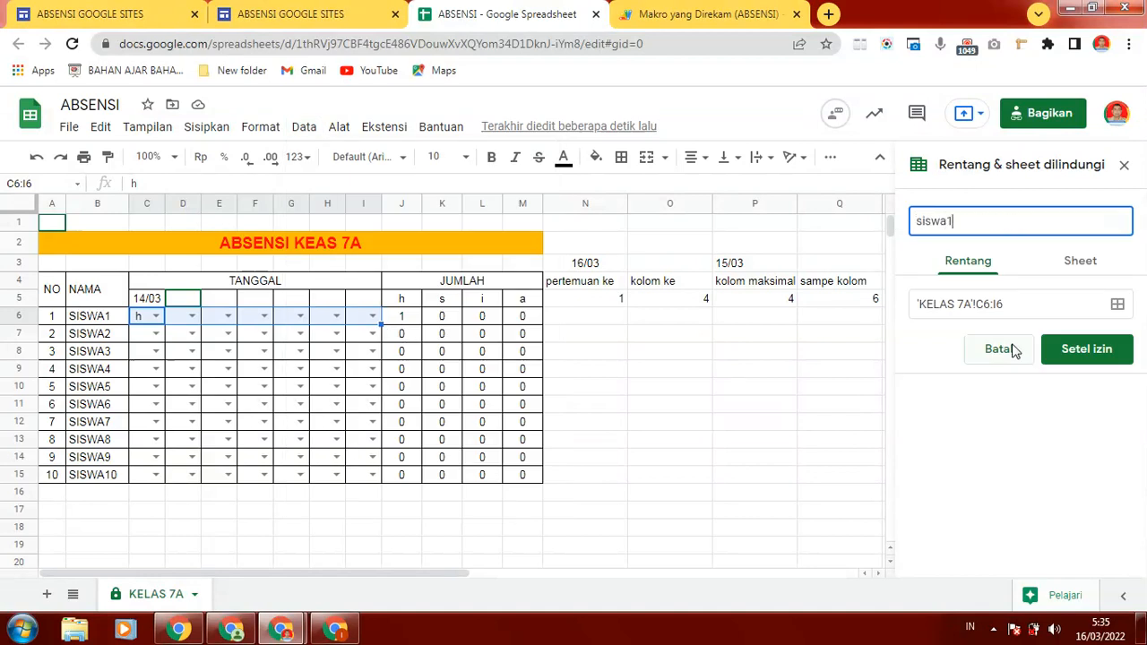
click(1083, 348)
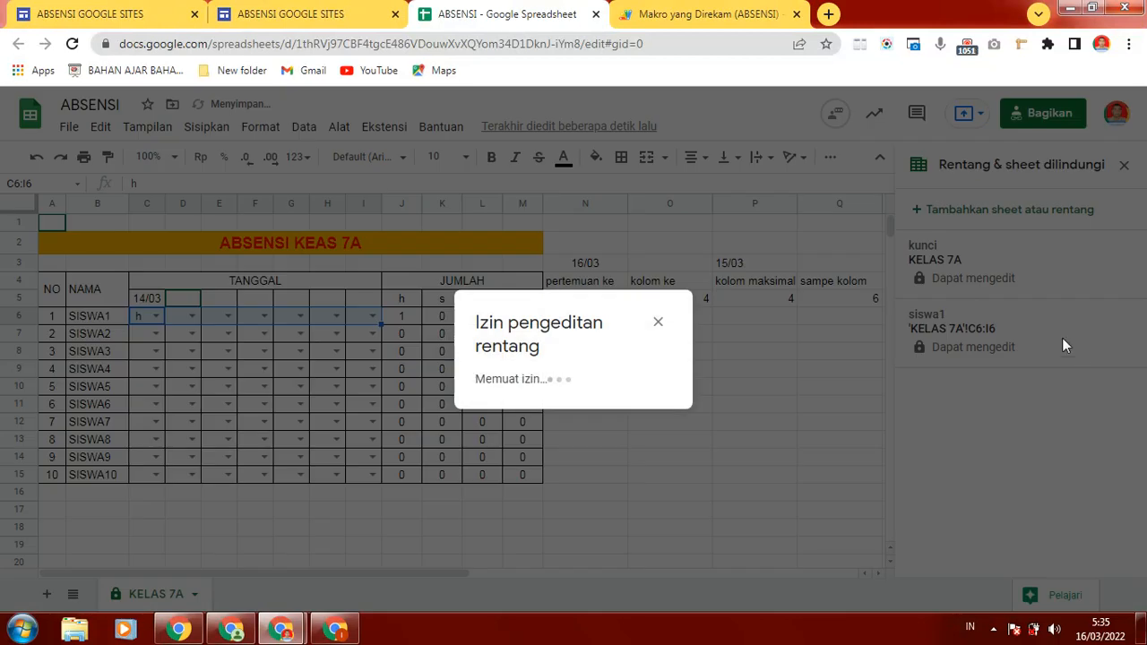
click(725, 355)
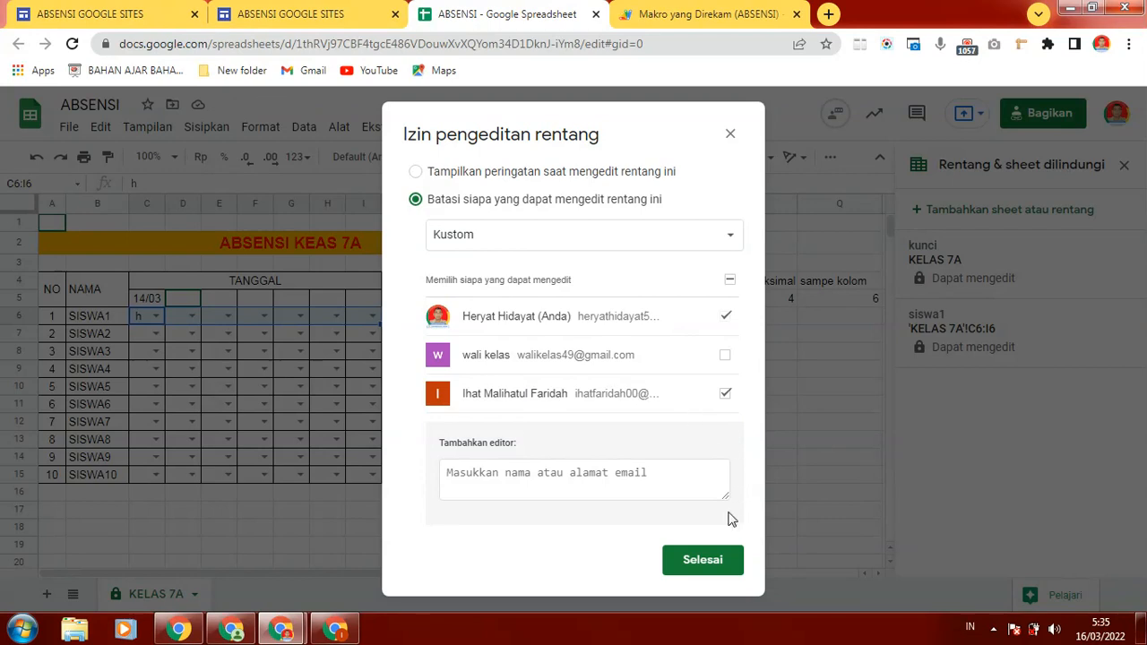
click(693, 570)
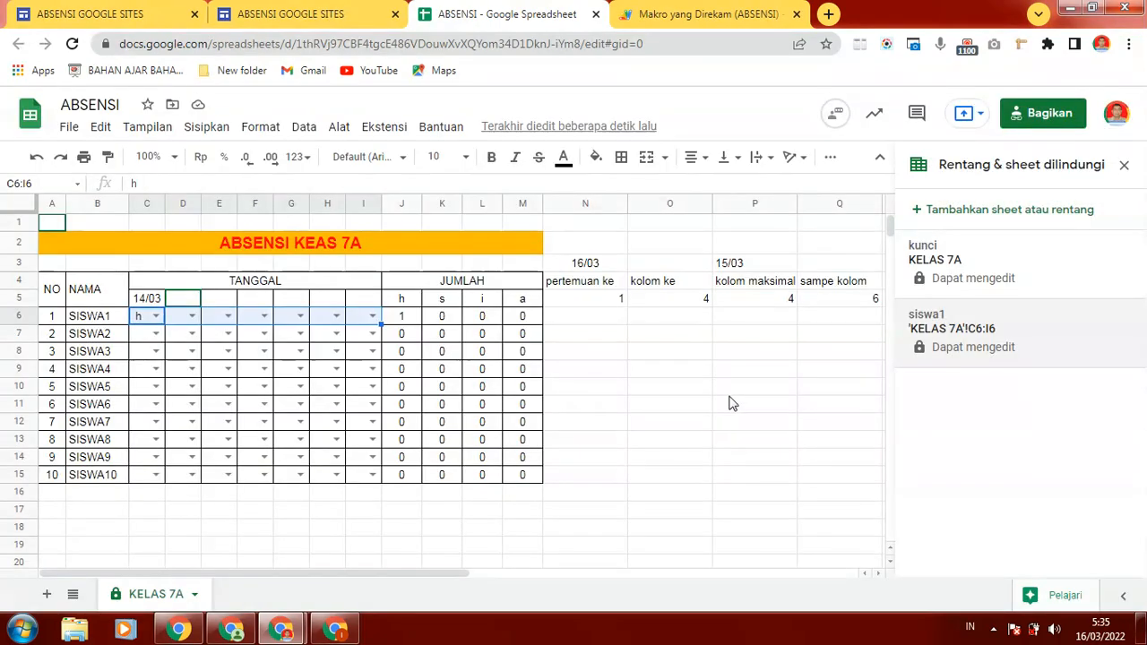
click(749, 392)
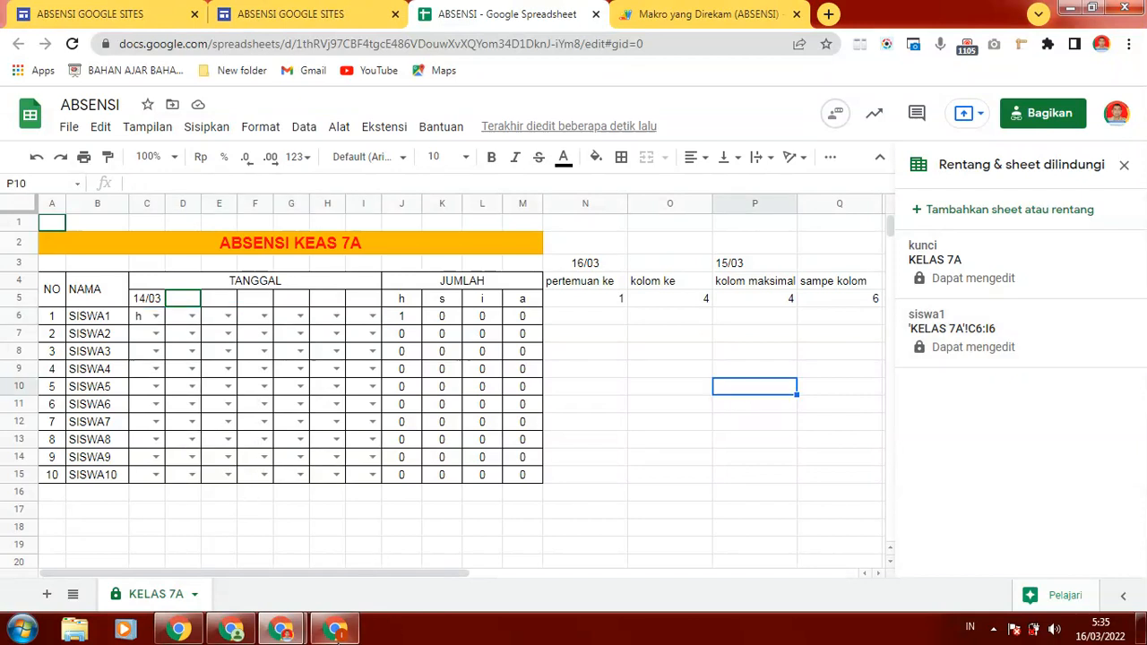
Switch to the YouTube window to look over the sheet-protection tutorials, and return to the ABSENSI spreadsheet.
click(333, 634)
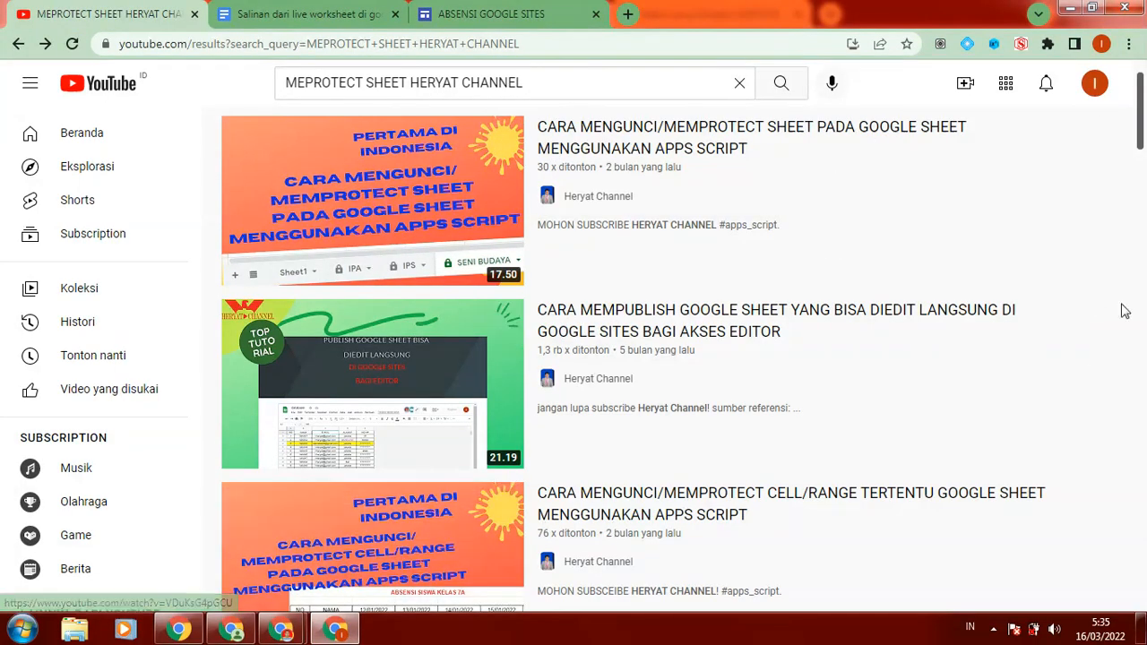
scroll(538, 403, down, 1)
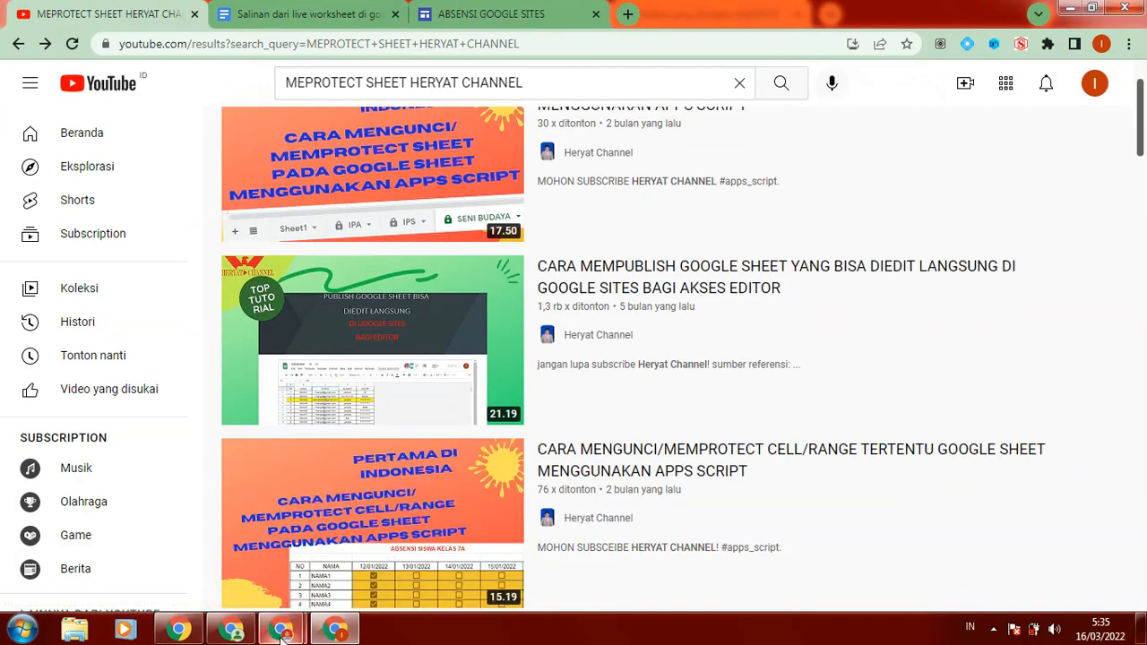
mouse_move(280, 629)
click(331, 553)
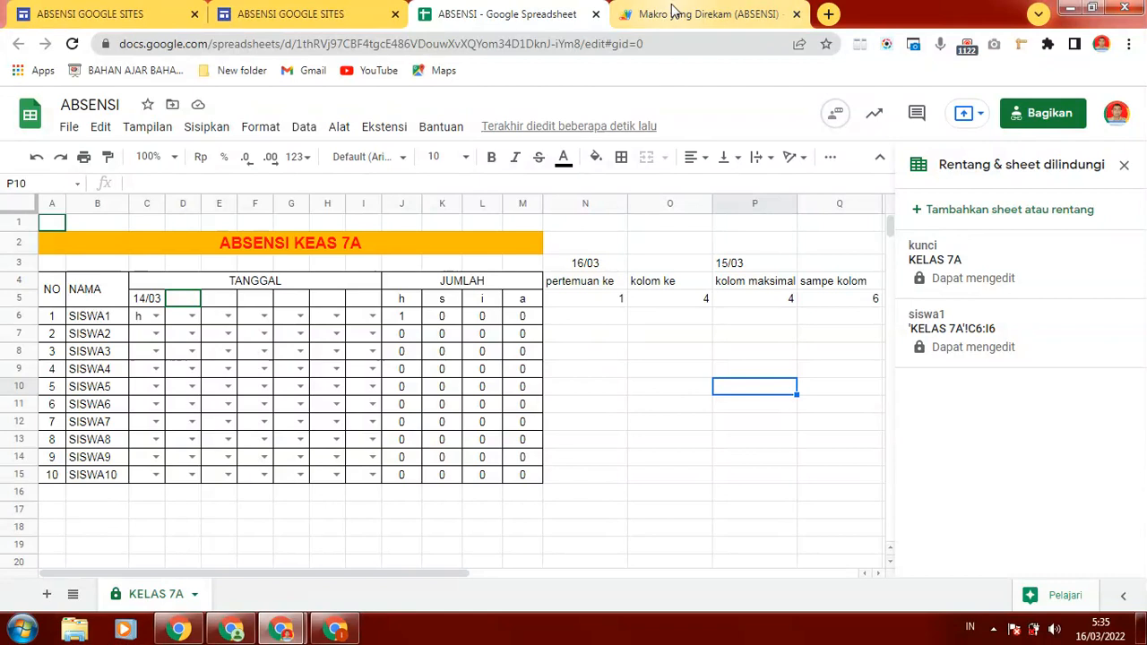
Open the spreadsheet's Apps Script project and read the masukan_tanggal function in copy.gs.
click(385, 129)
click(410, 223)
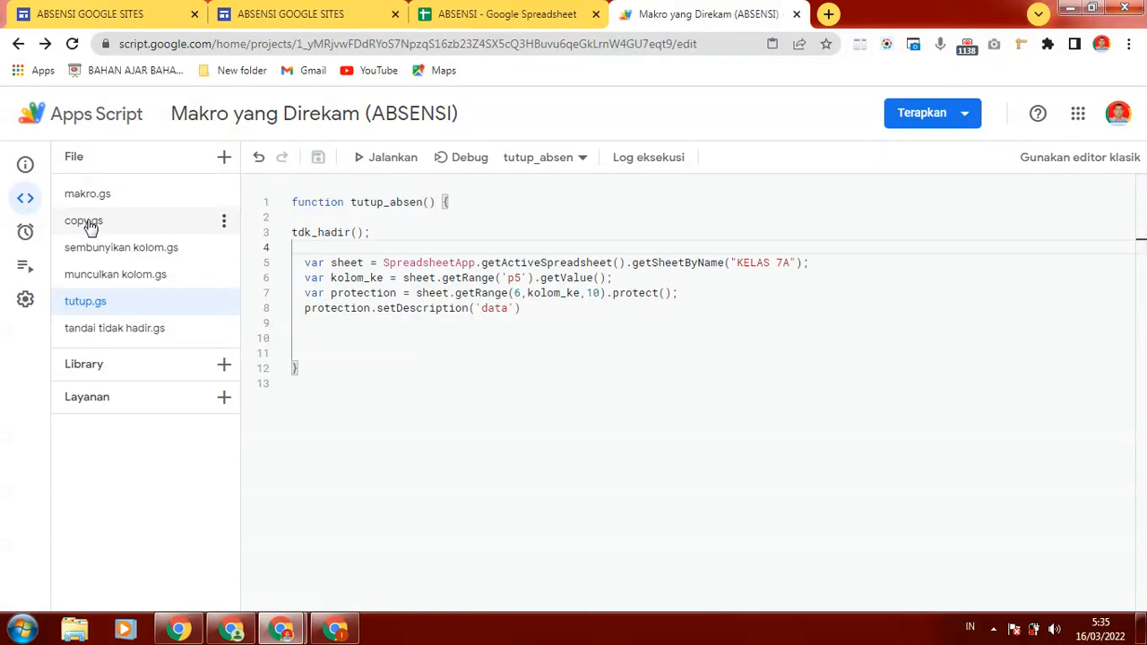
click(90, 228)
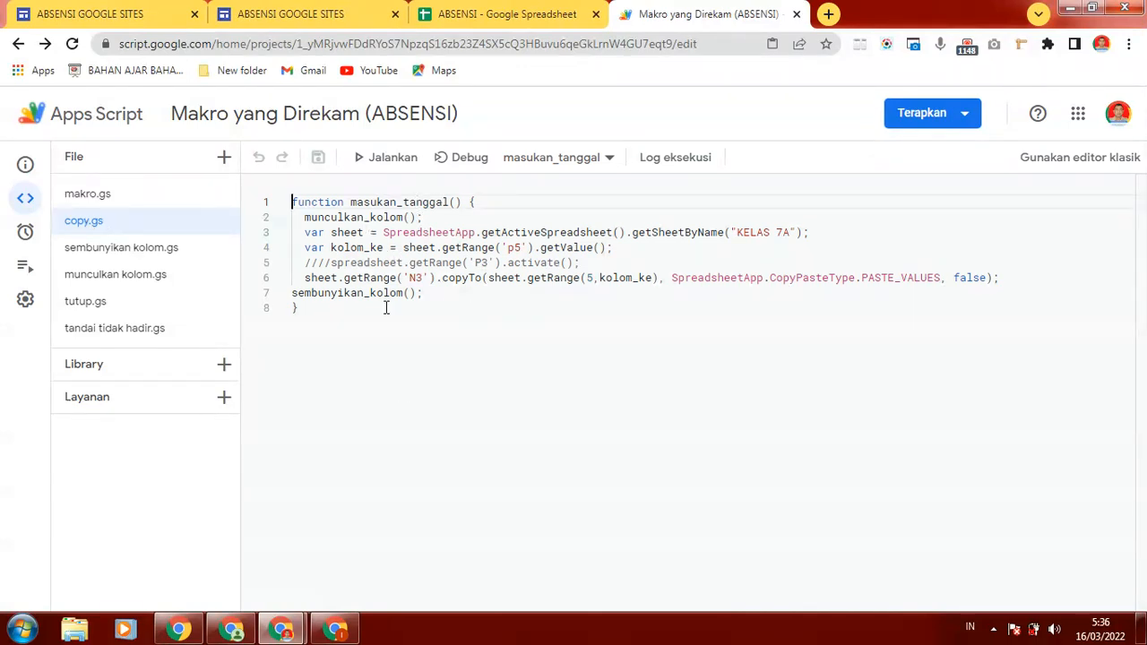
Examine the munculkan_kolom function in munculkan kolom.gs and relate its showColumns arguments to the kolom maksimal cell P5.
click(124, 280)
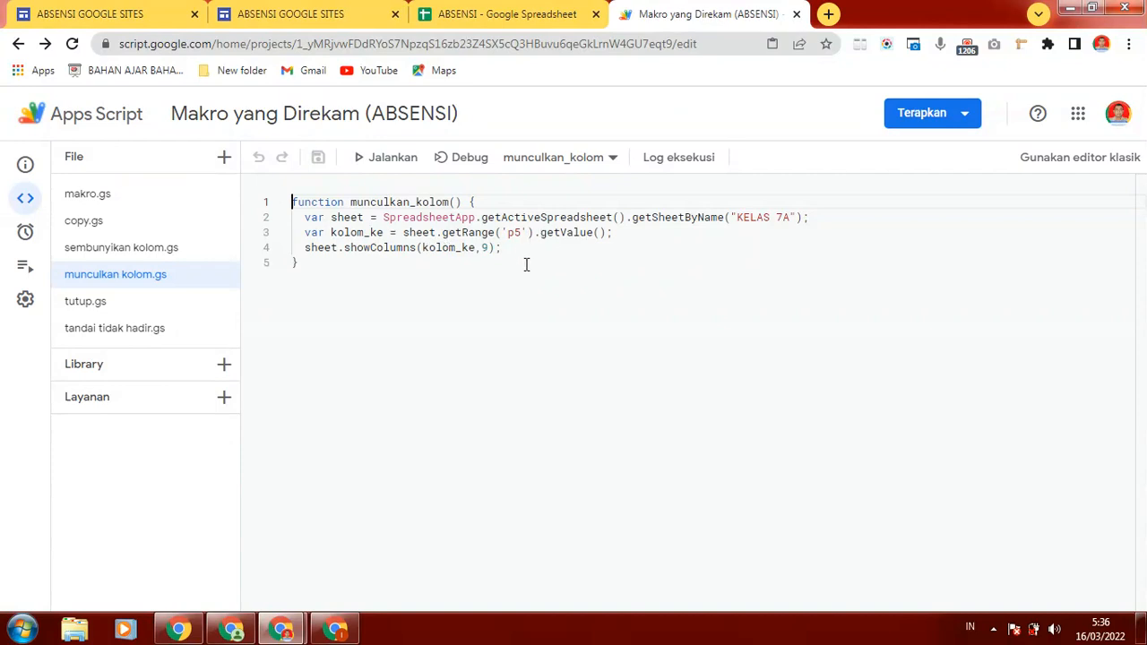
click(519, 14)
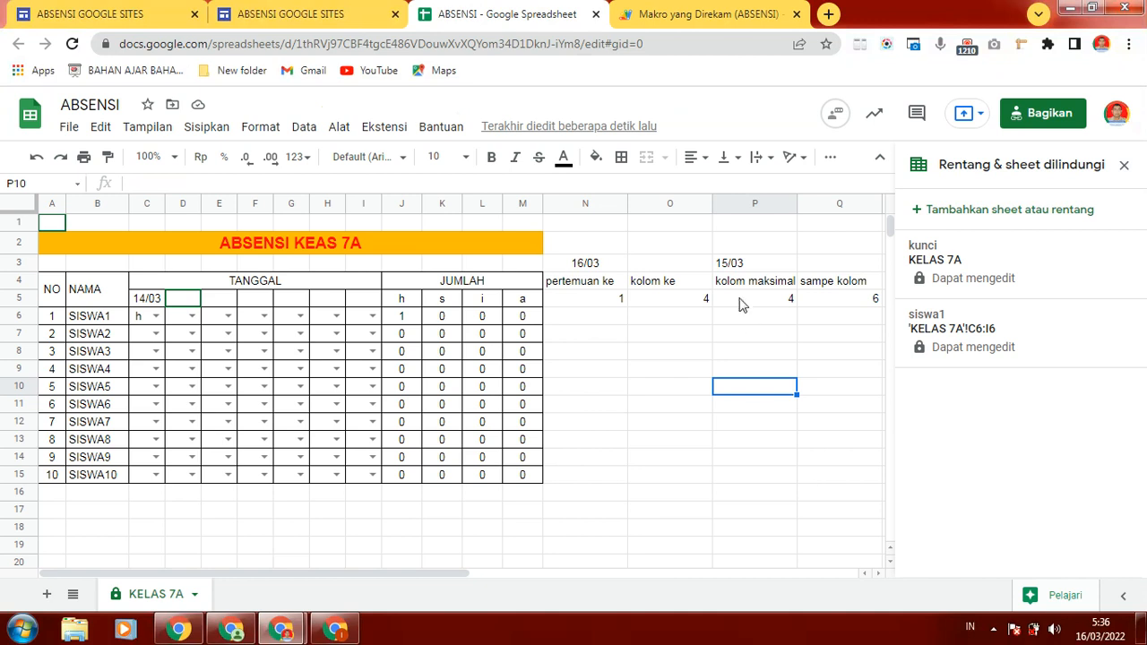
click(740, 303)
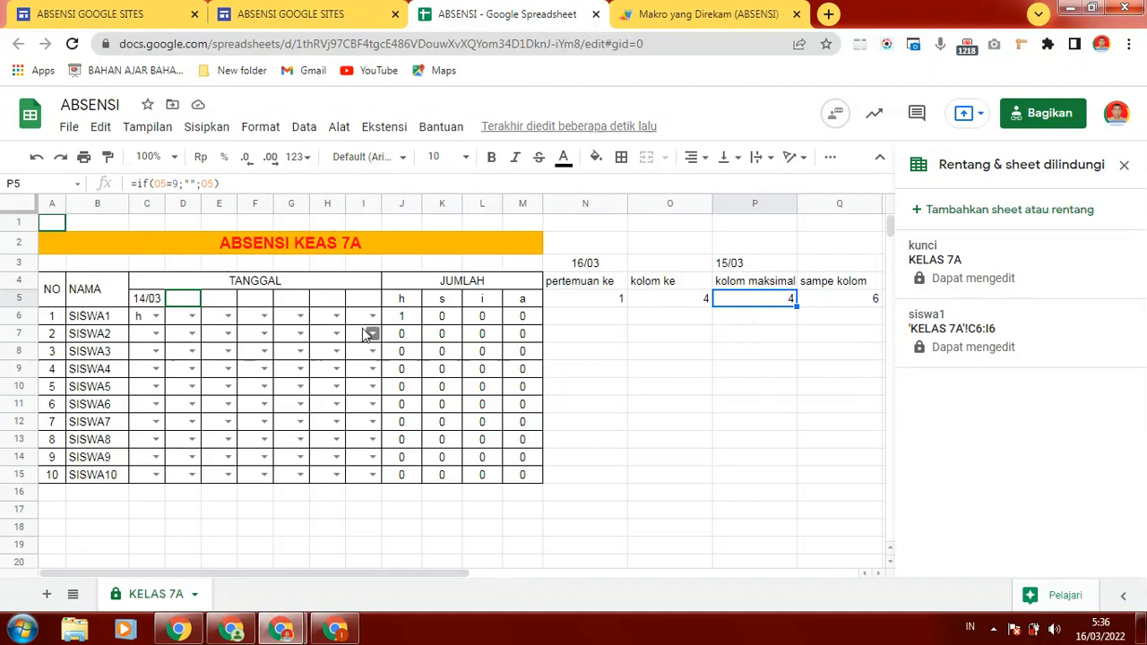
click(672, 15)
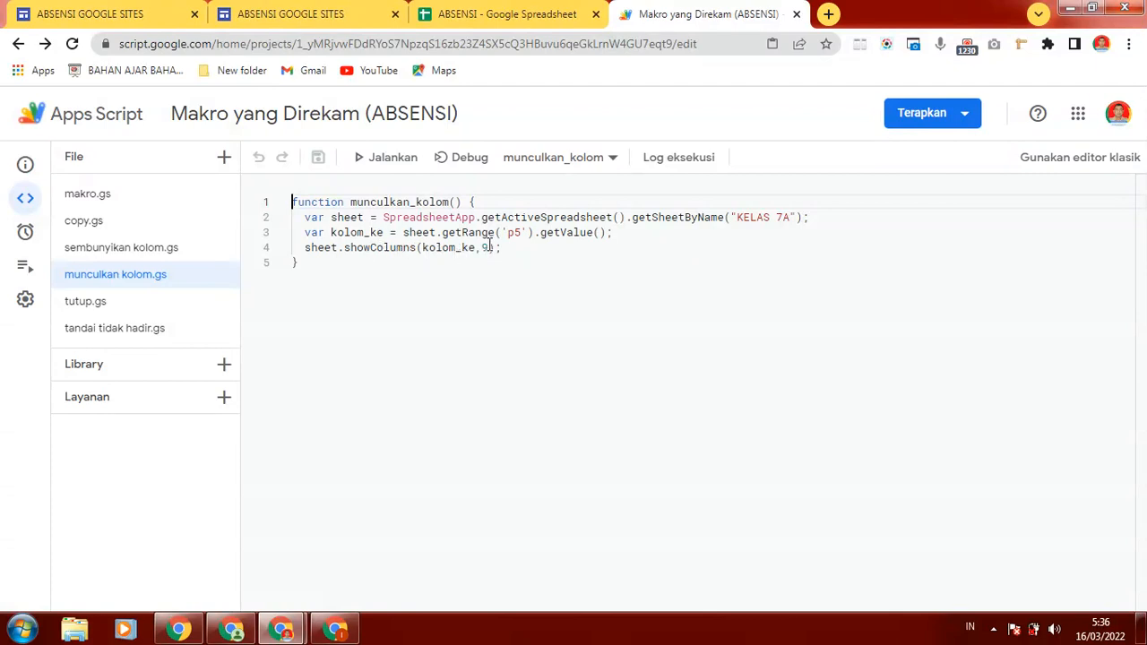
click(520, 250)
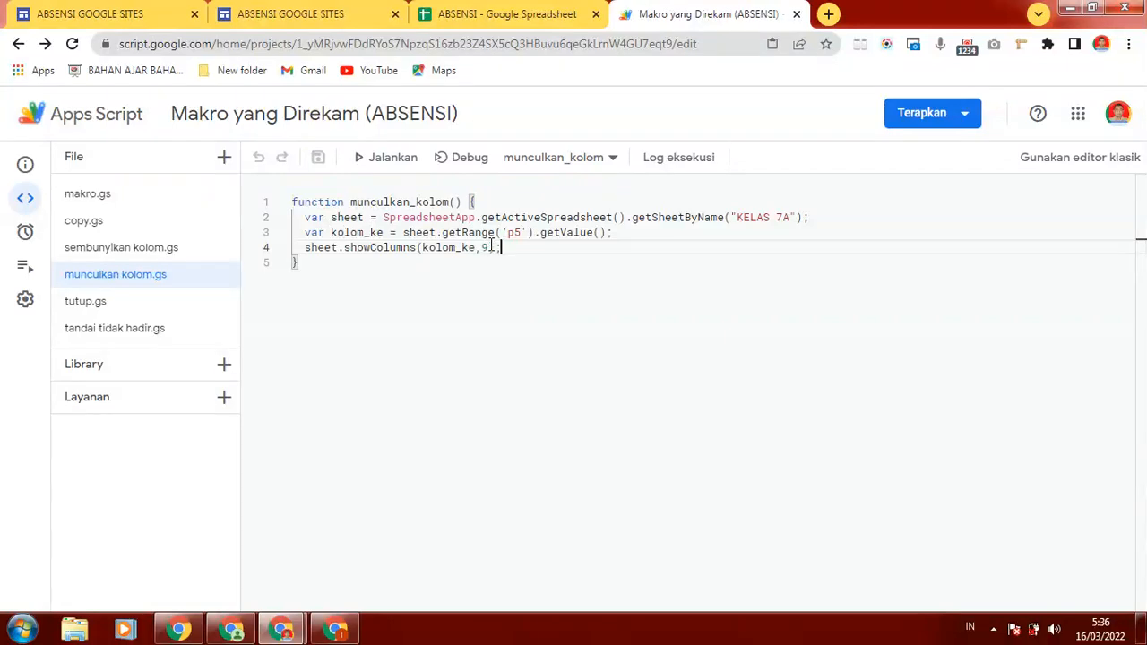
Relate the copyTo line in copy.gs to the date formula in N3 and the empty date cells in row 5.
click(95, 226)
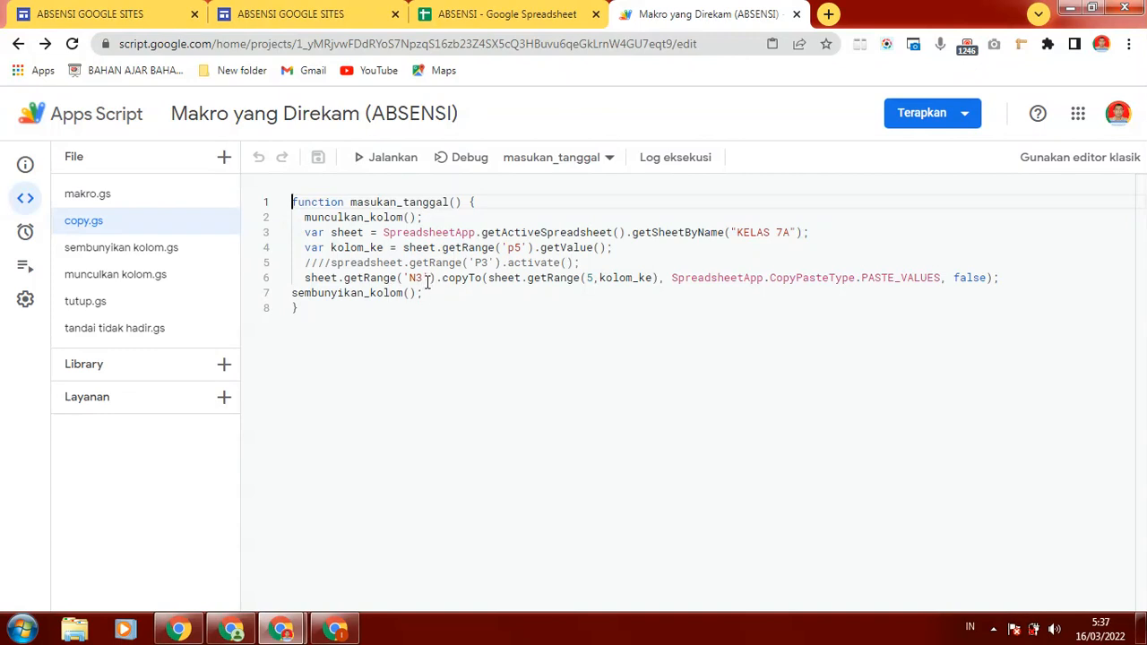
click(507, 15)
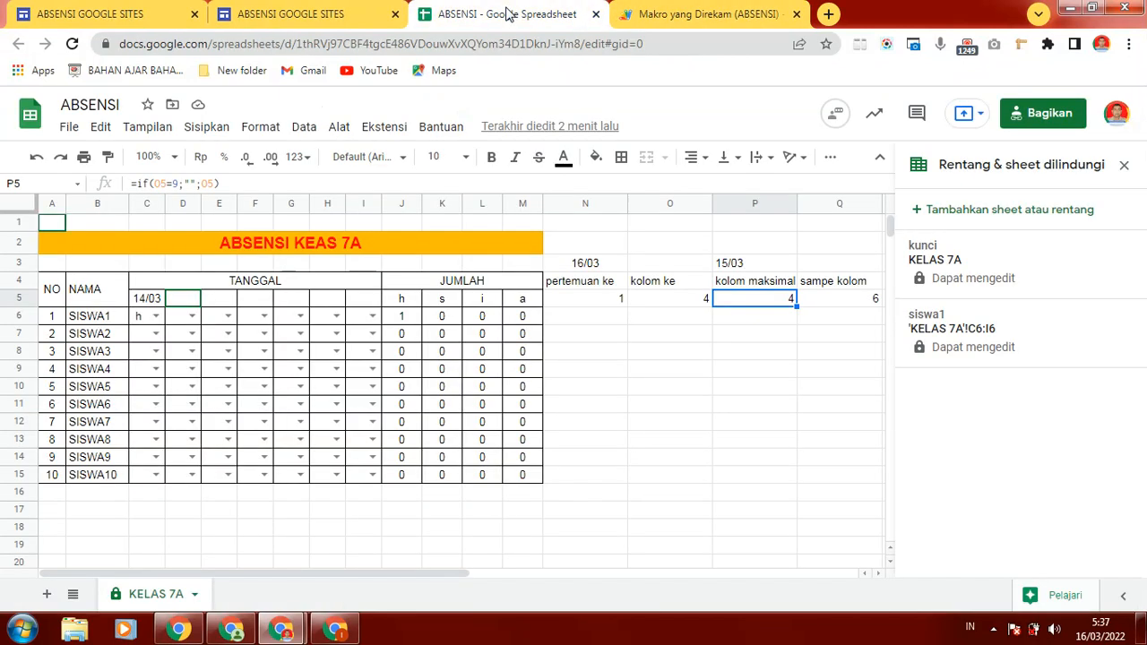
click(587, 264)
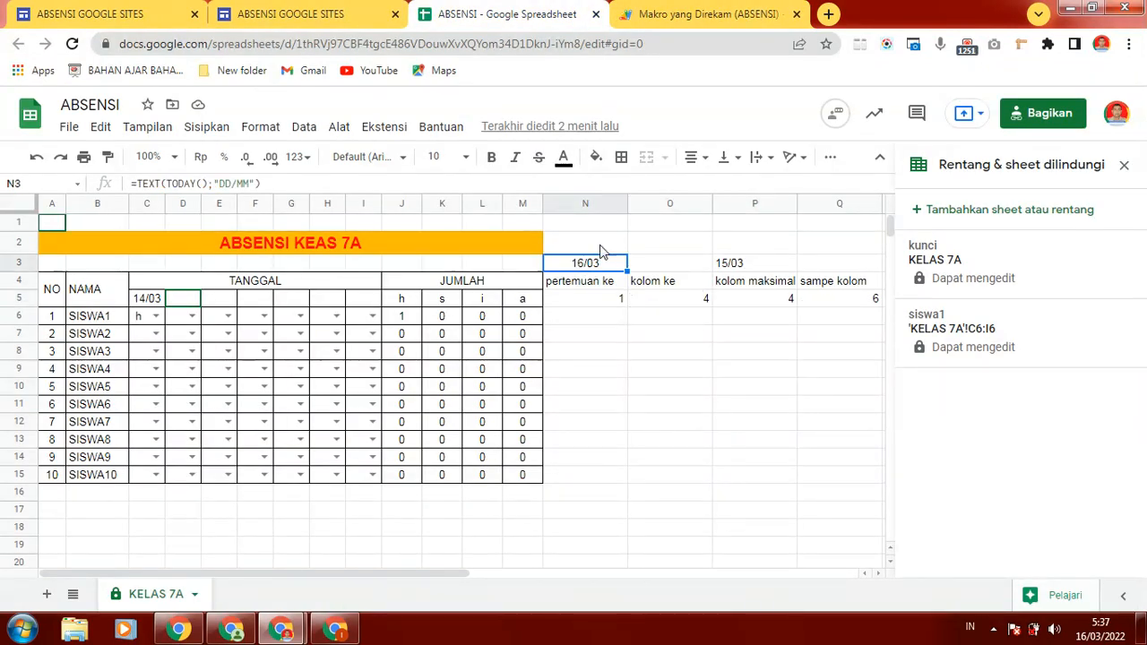
click(188, 304)
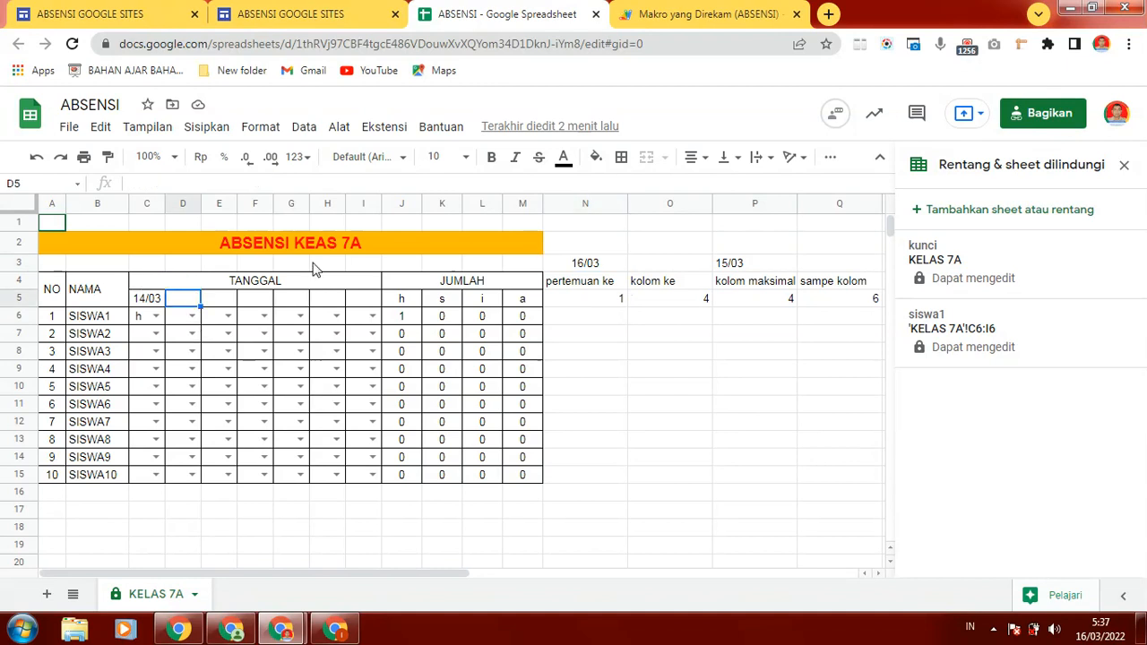
click(225, 299)
click(259, 300)
Examine the sembunyikan_kolom call in copy.gs and its function in sembunyikan kolom.gs, and return to copy.gs.
click(661, 15)
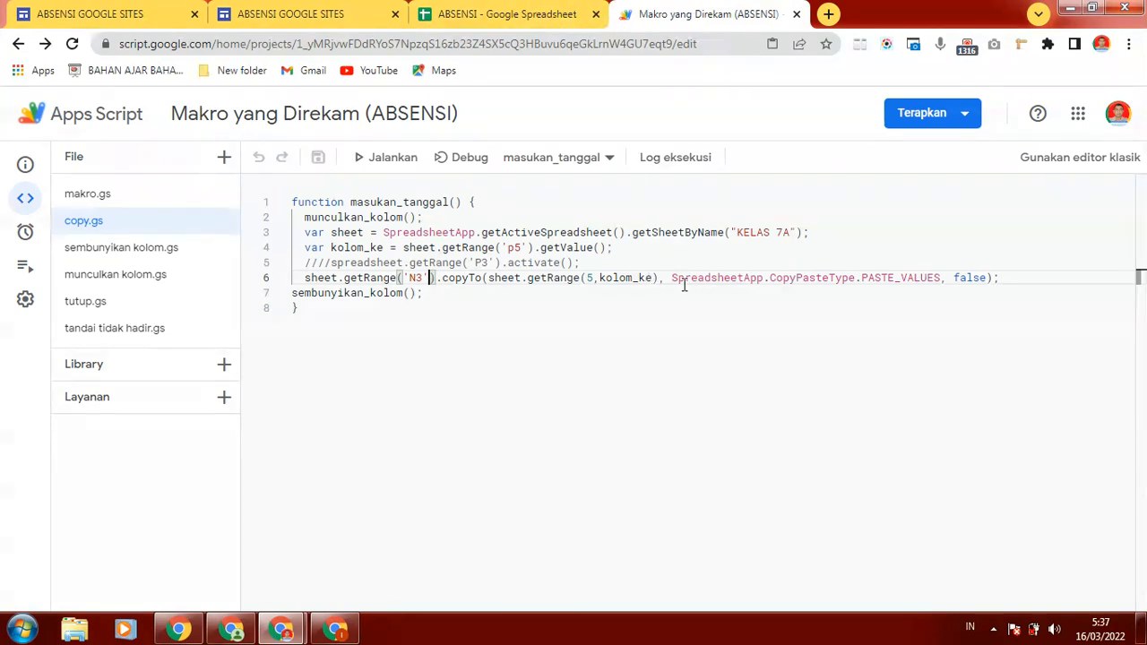
click(423, 293)
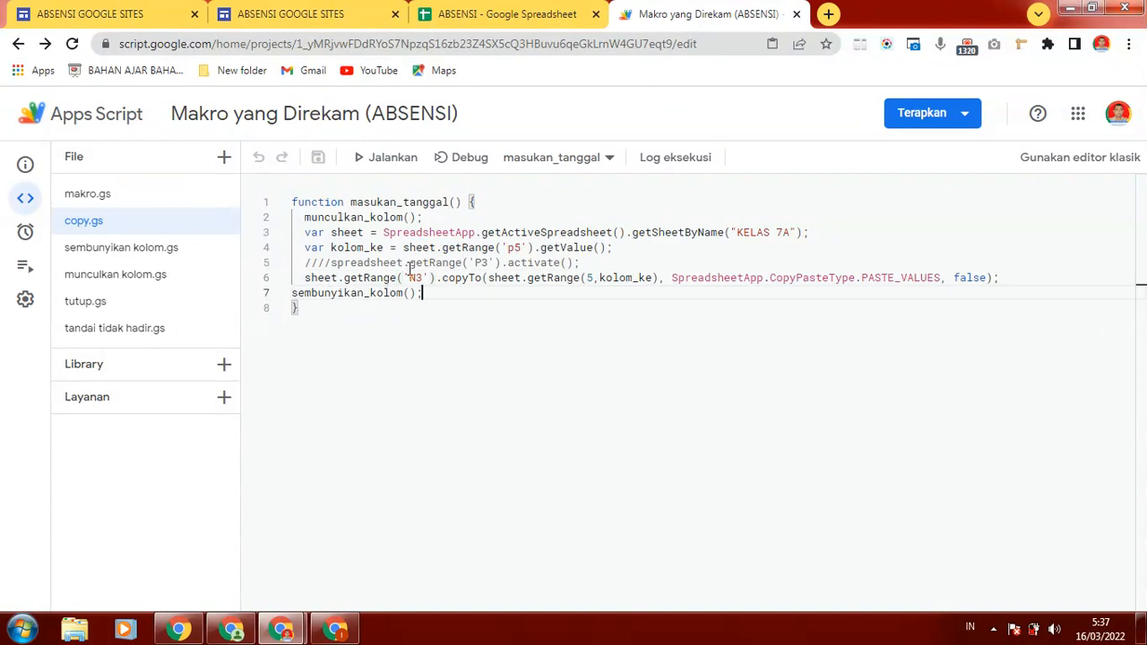
click(135, 251)
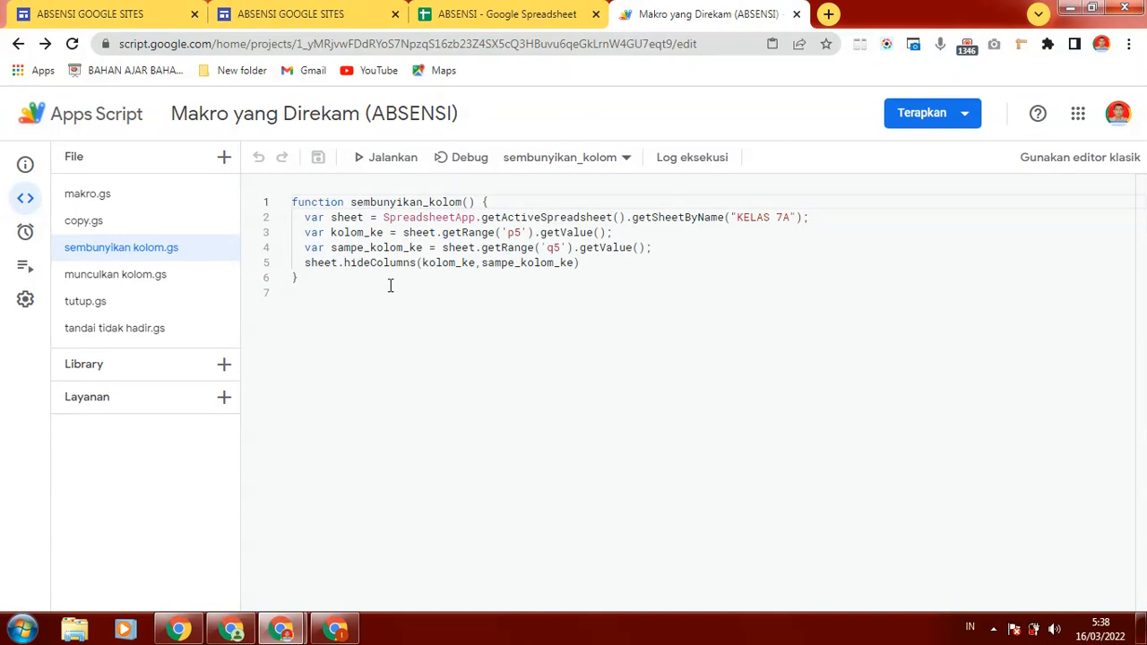
click(96, 227)
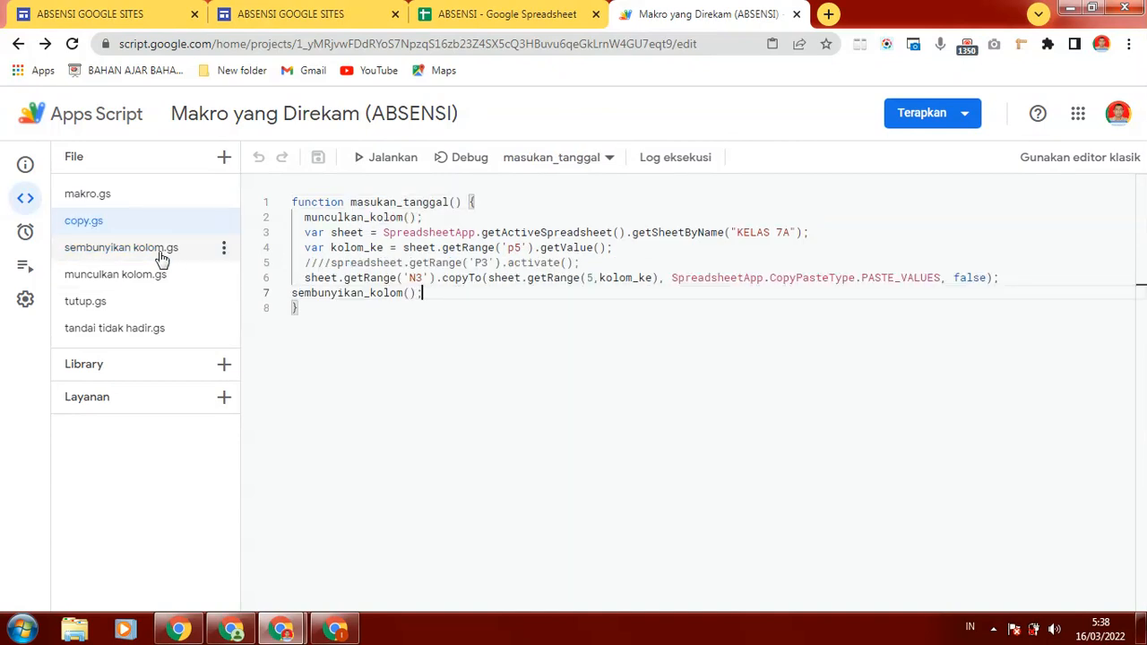
Examine the tutup_absen function in tutup.gs and the tdk_hadir function it calls in tandai tidak hadir.gs.
click(94, 306)
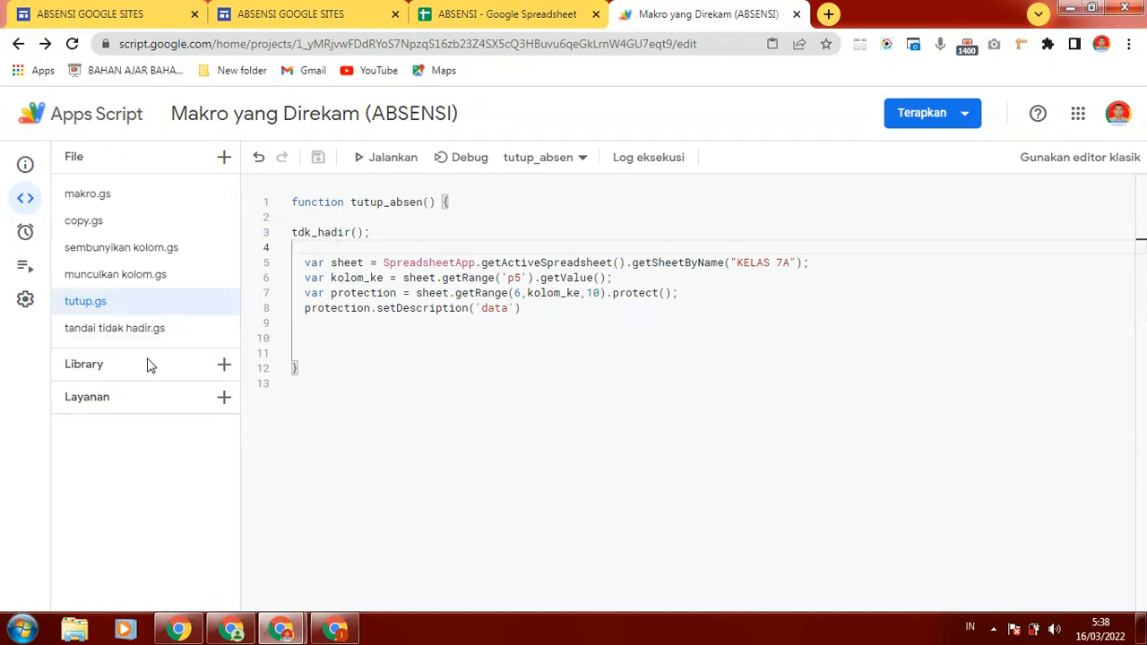
click(132, 331)
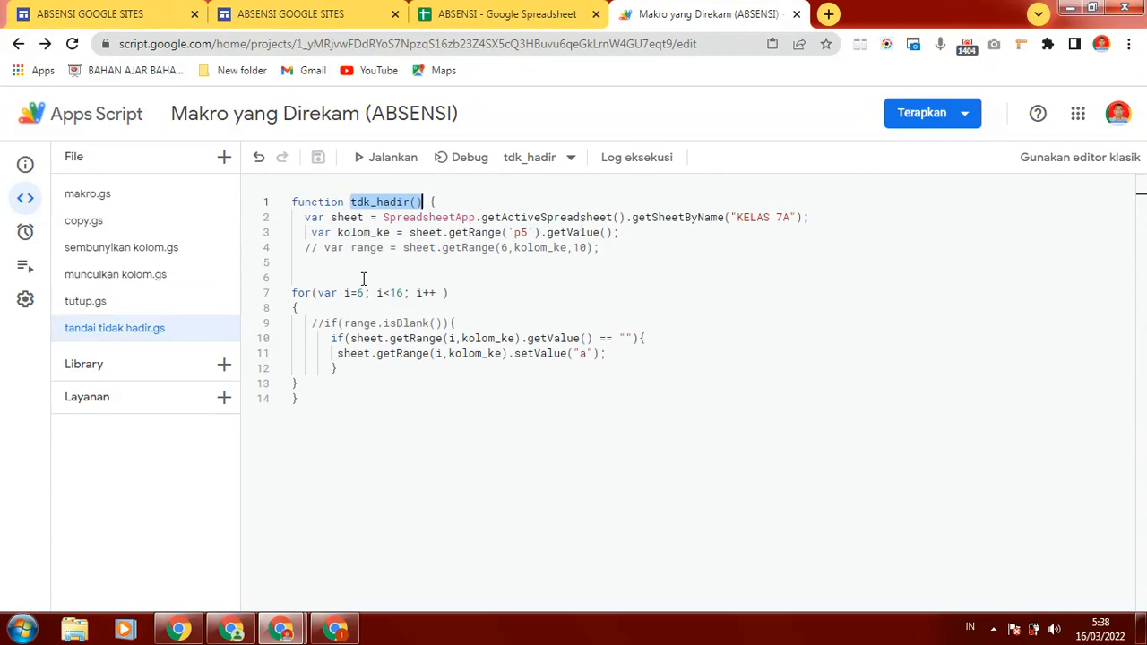
click(753, 305)
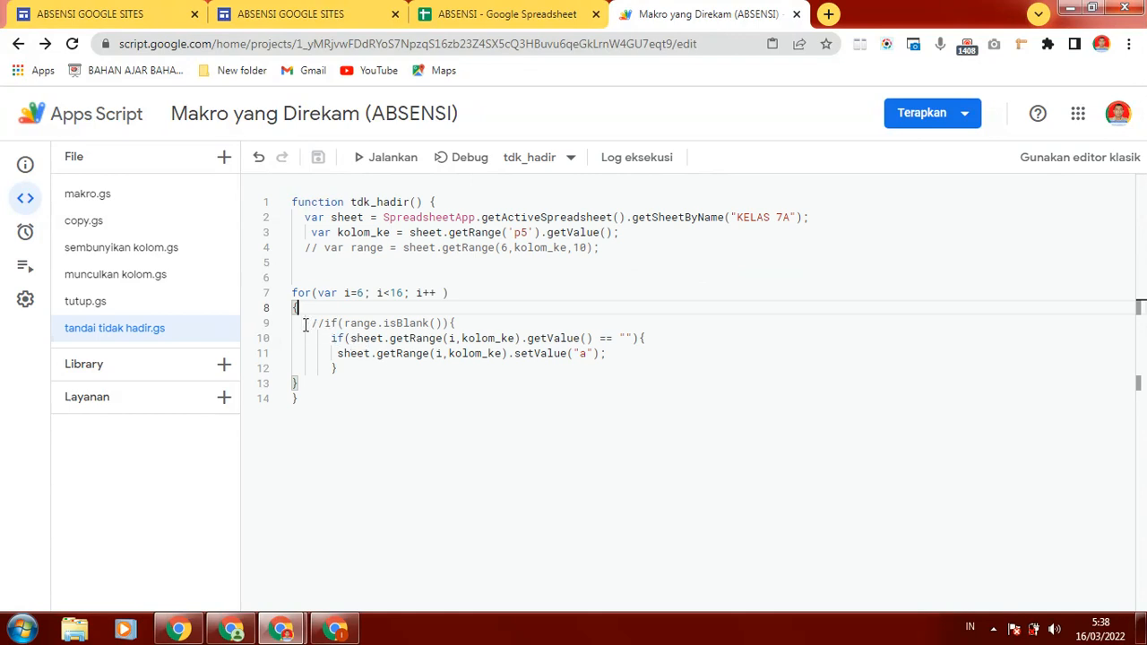
Delete the commented-out range.isBlank check and the commented-out var range line from the tdk_hadir function.
drag(313, 324, 511, 324)
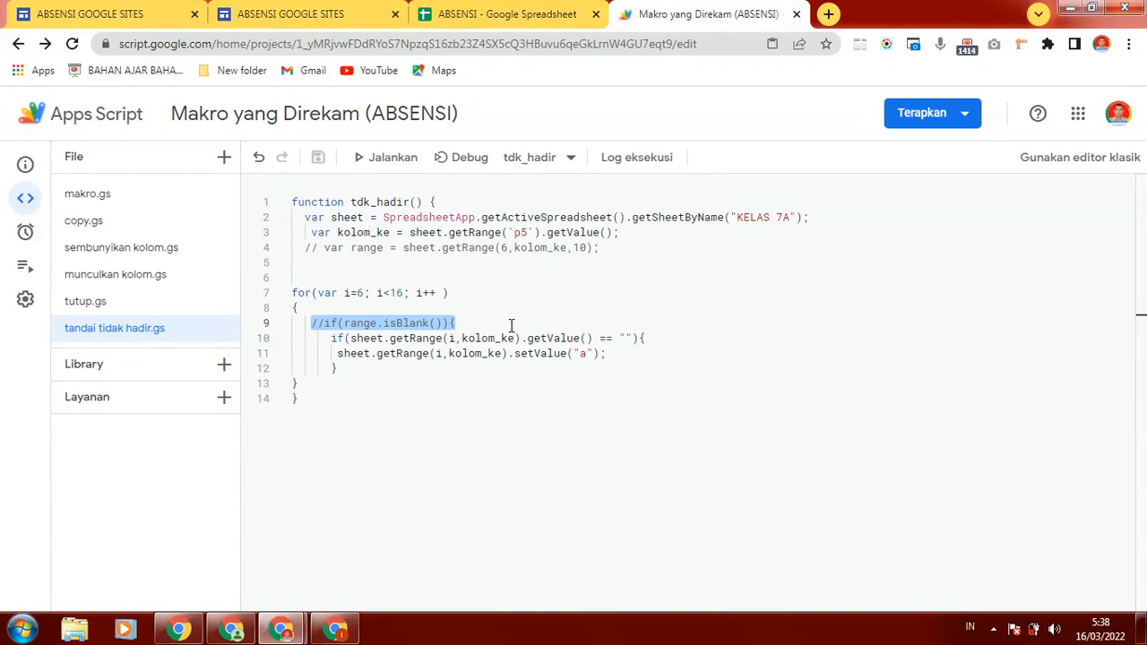
key(BackSpace)
drag(304, 250, 664, 252)
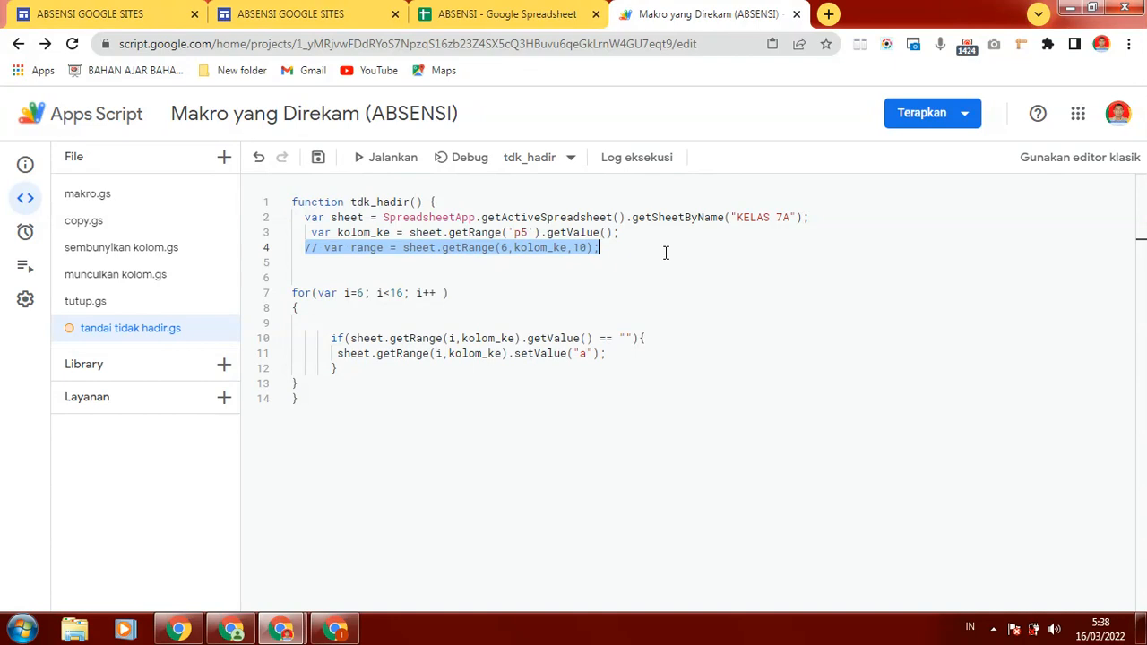
key(BackSpace)
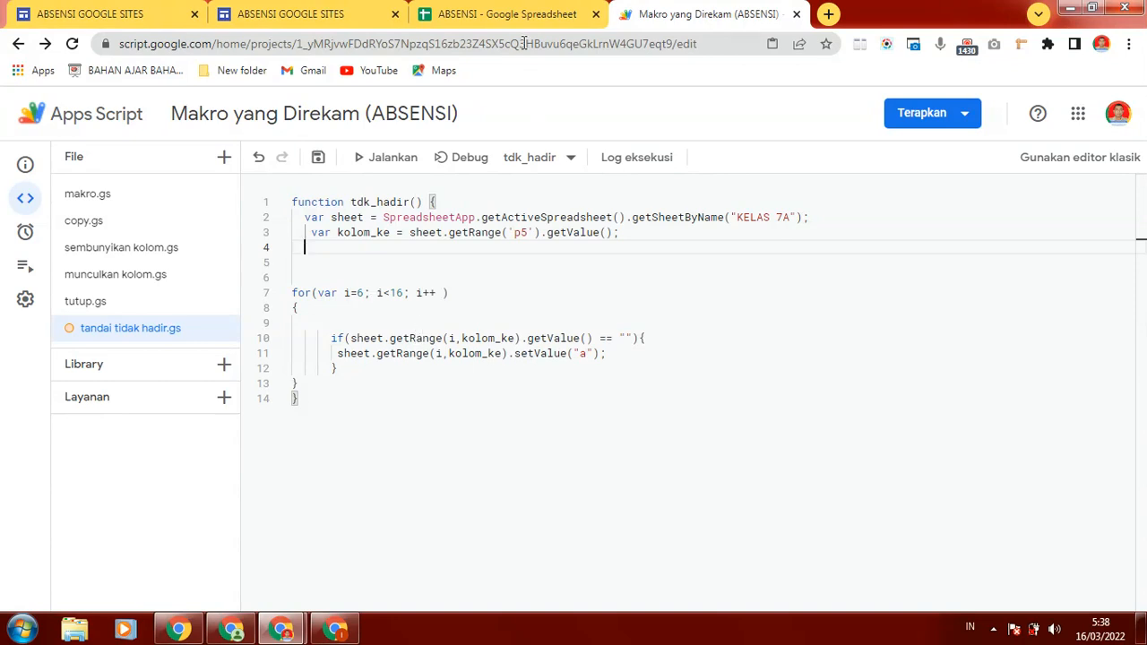
Relate the tdk_hadir loop from 6 to below 16 to student rows 6–15, and examine its empty-cell condition and setValue line.
click(510, 15)
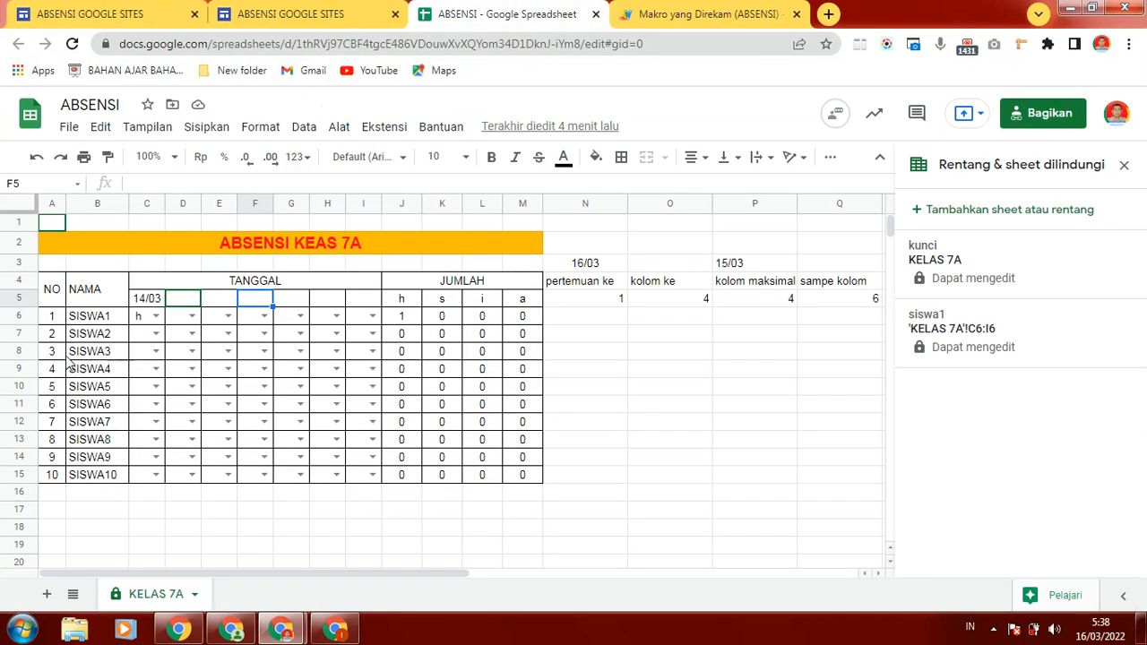
click(18, 316)
click(11, 474)
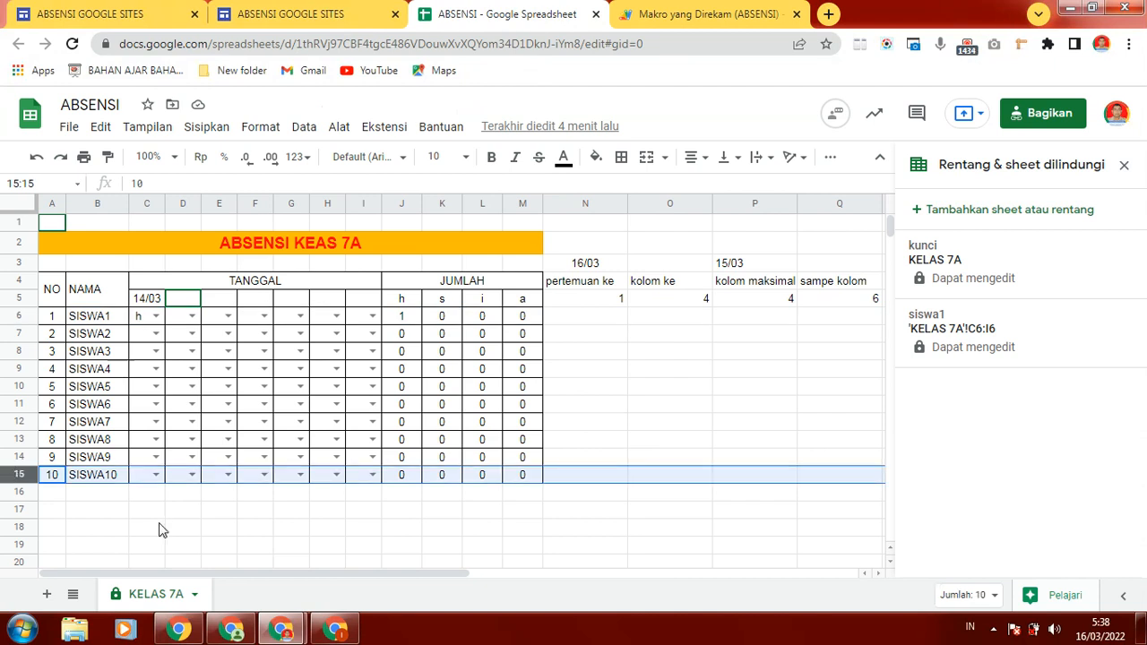
click(682, 15)
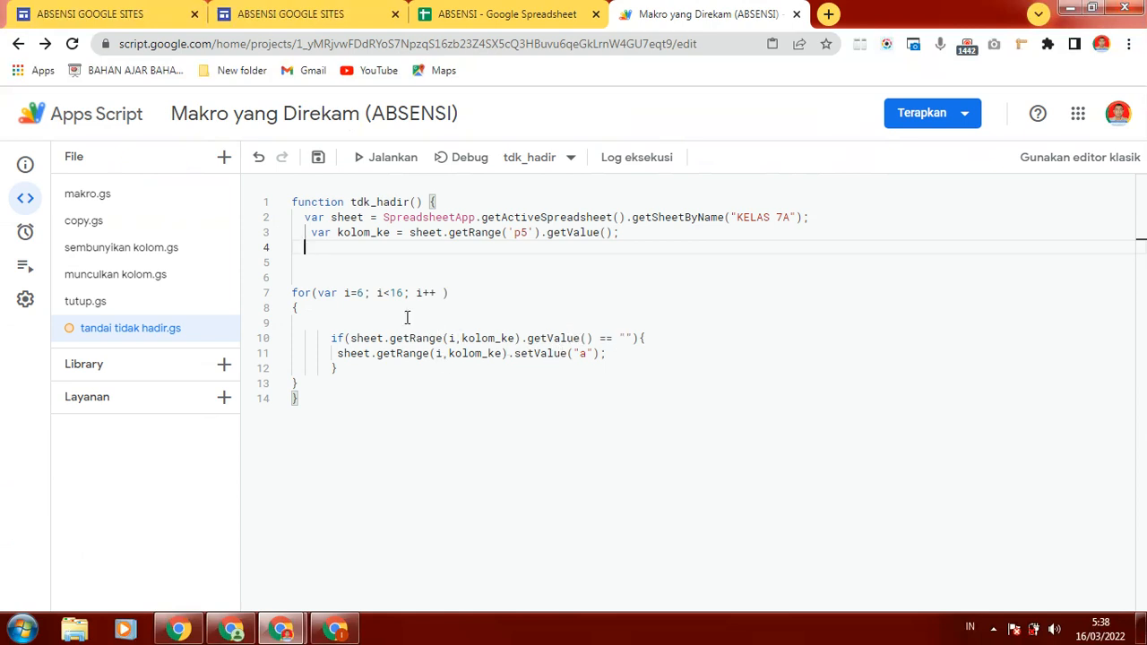
click(635, 338)
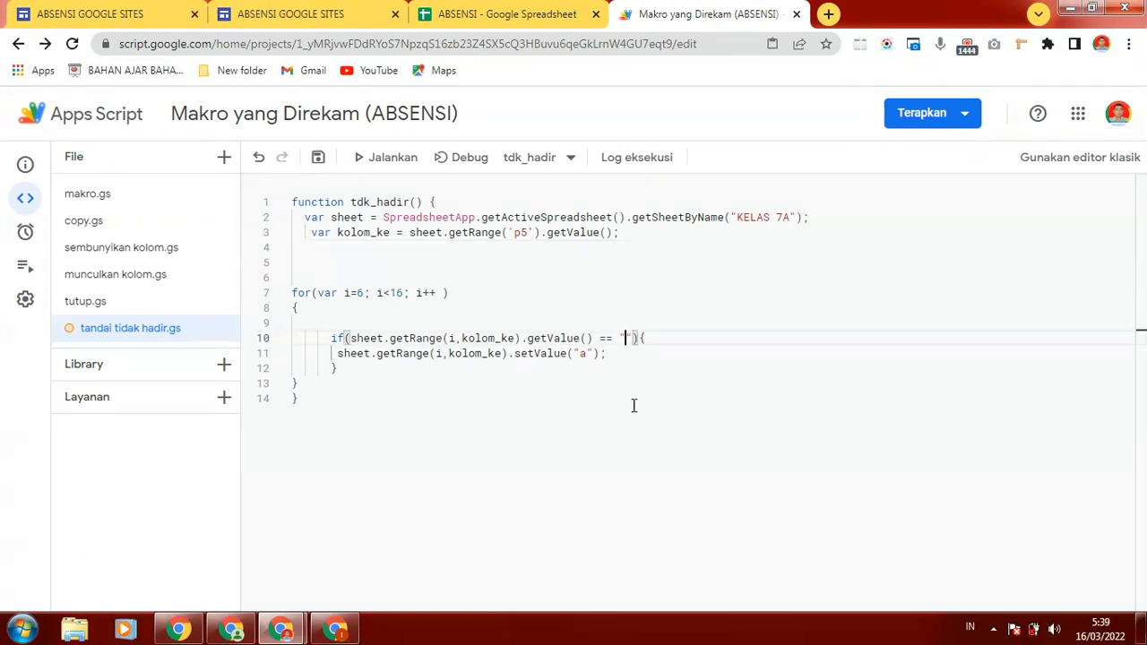
click(583, 355)
Mark SISWA2 with the attendance code a for 14/03 in the KELAS 7A sheet.
click(491, 18)
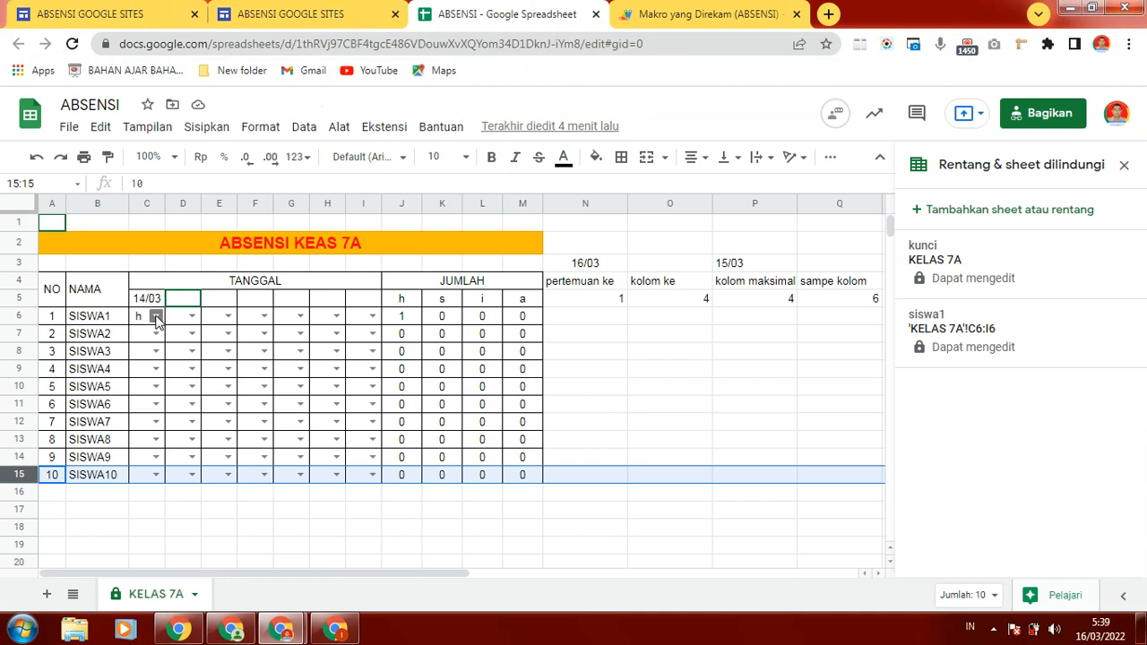
click(156, 318)
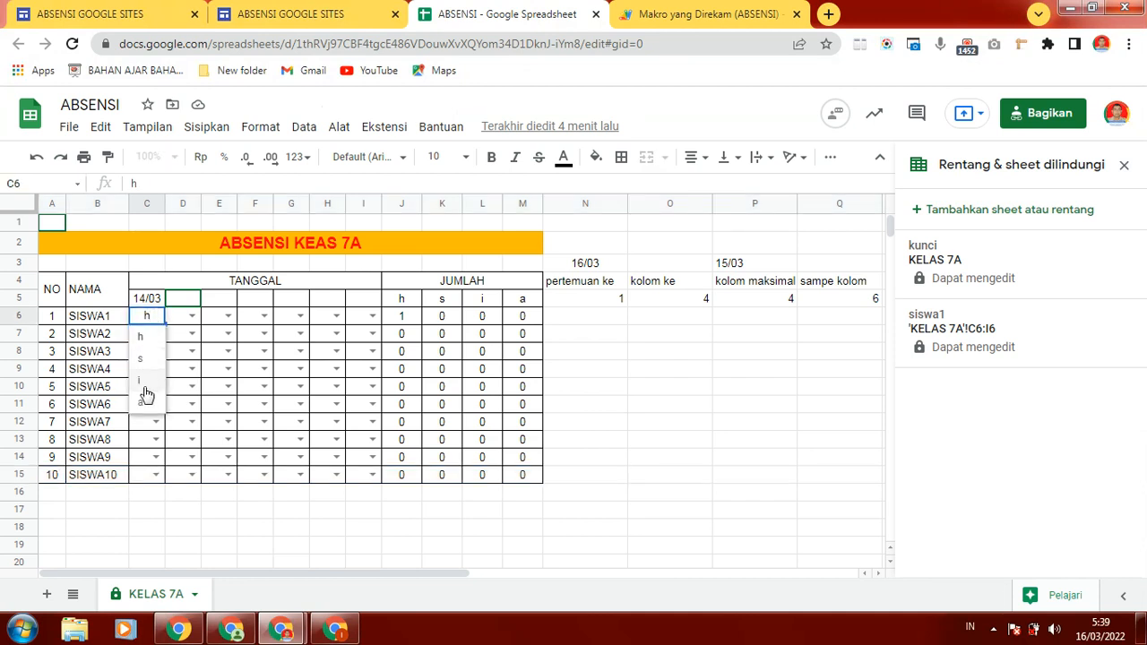
click(147, 448)
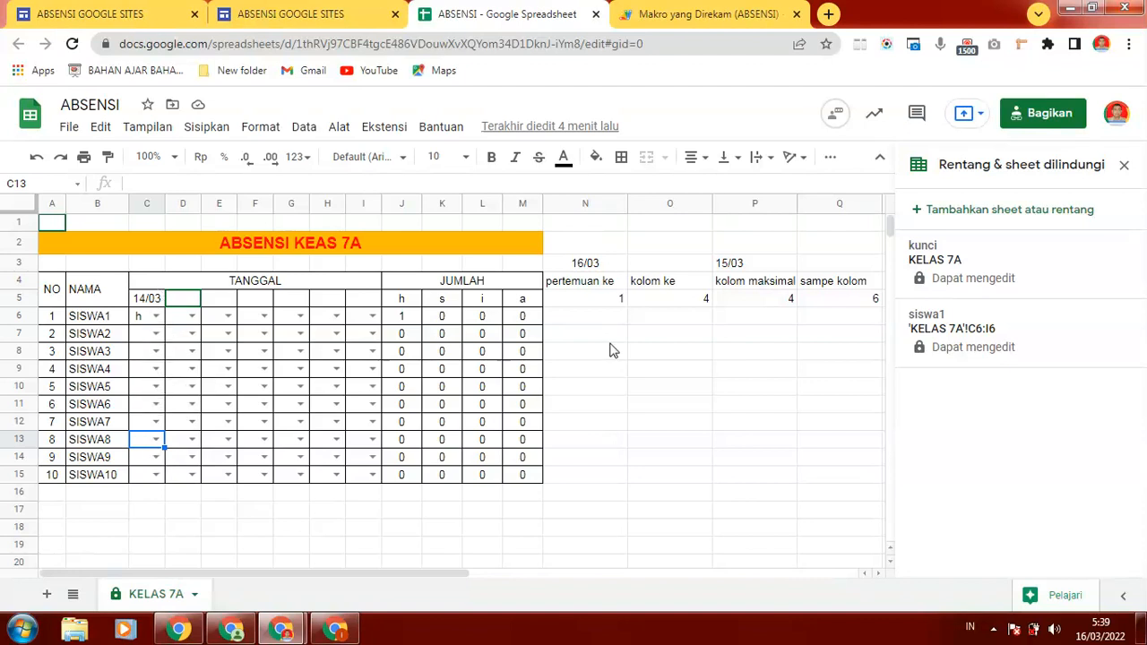
click(156, 333)
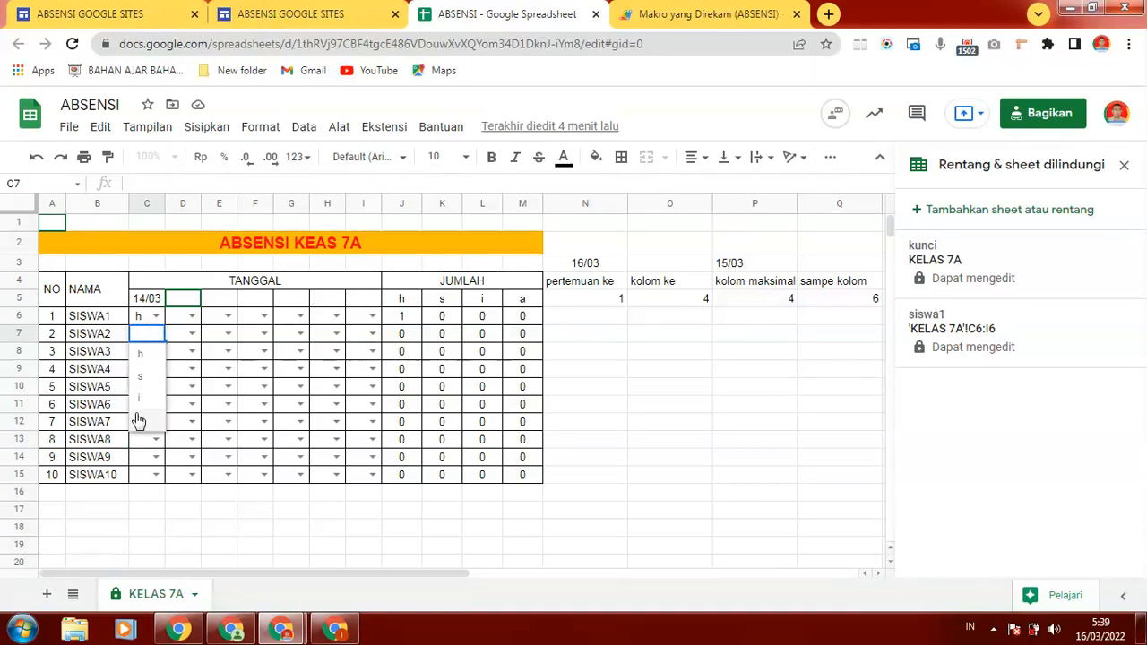
click(140, 420)
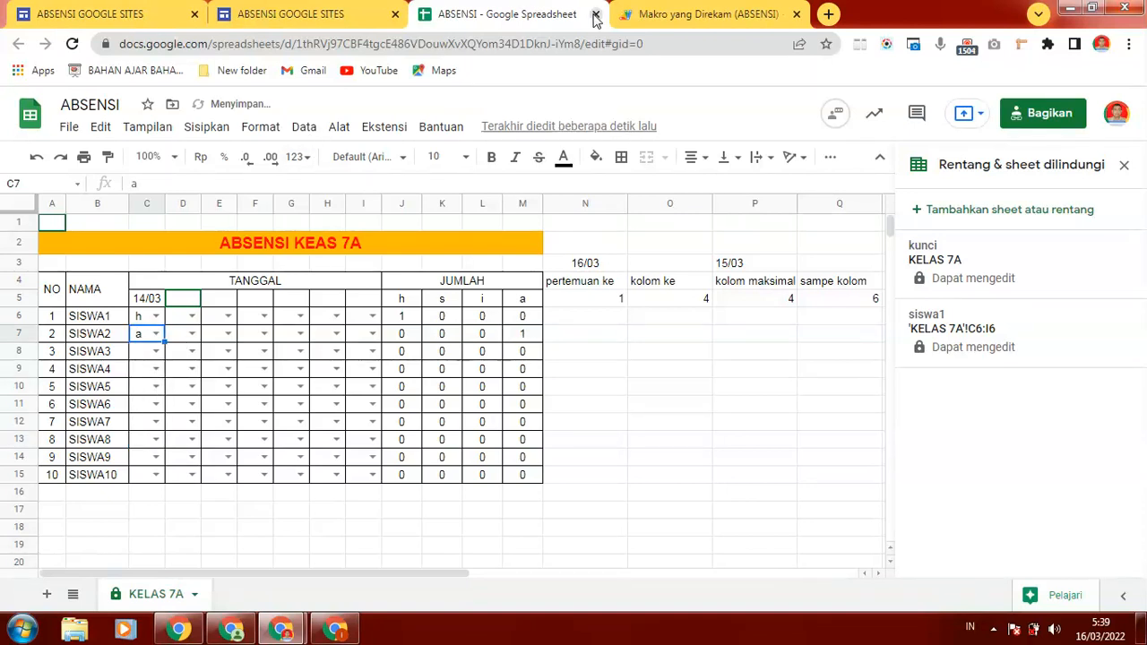
Examine the protected range arguments and the setDescription line of the tutup_absen function in tutup.gs.
click(636, 15)
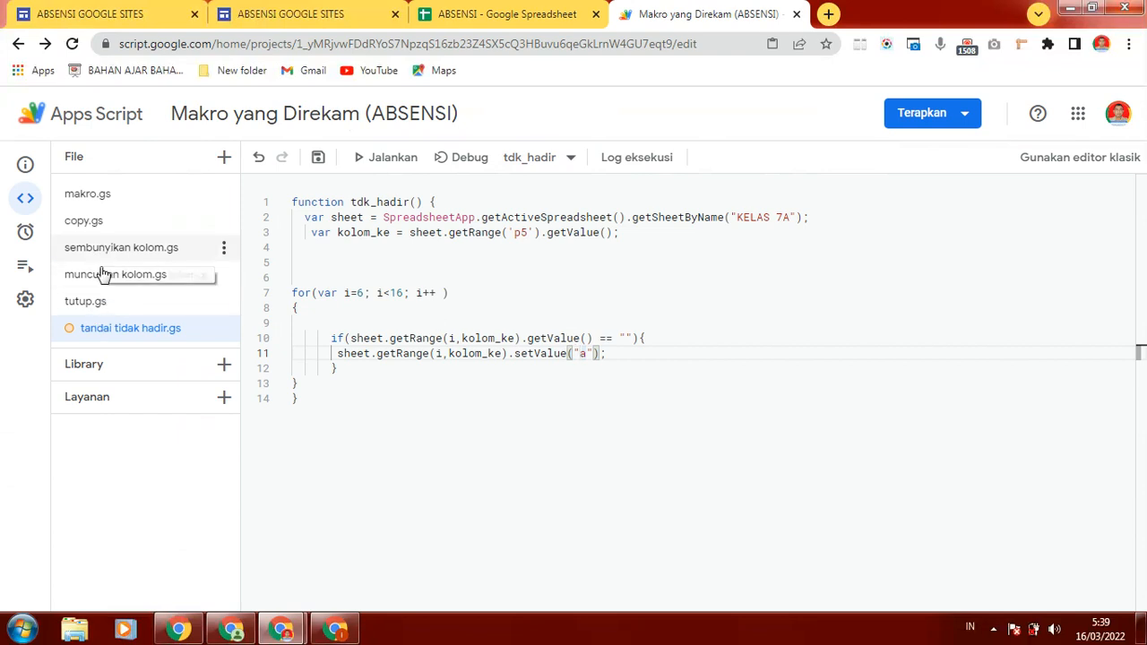
click(78, 302)
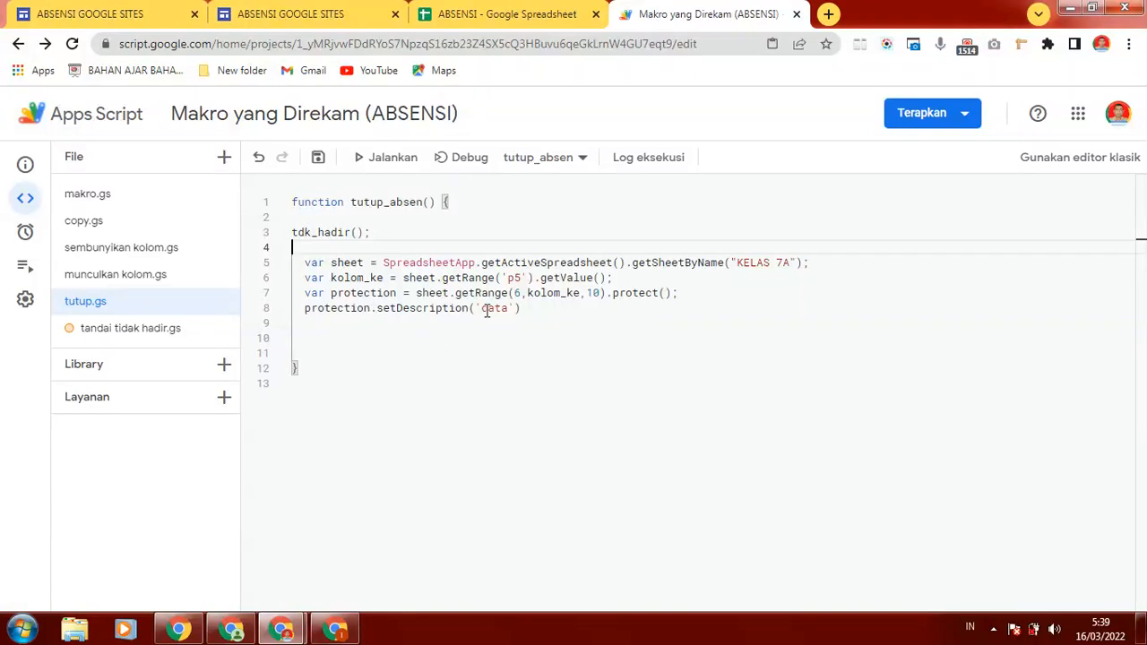
click(572, 321)
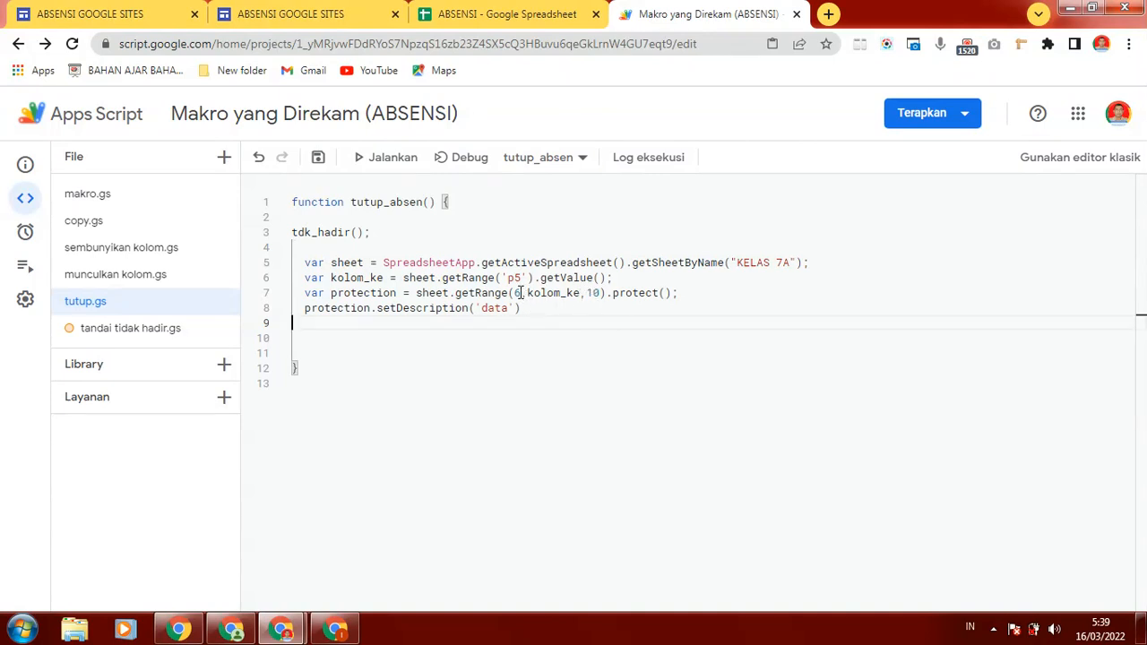
click(603, 295)
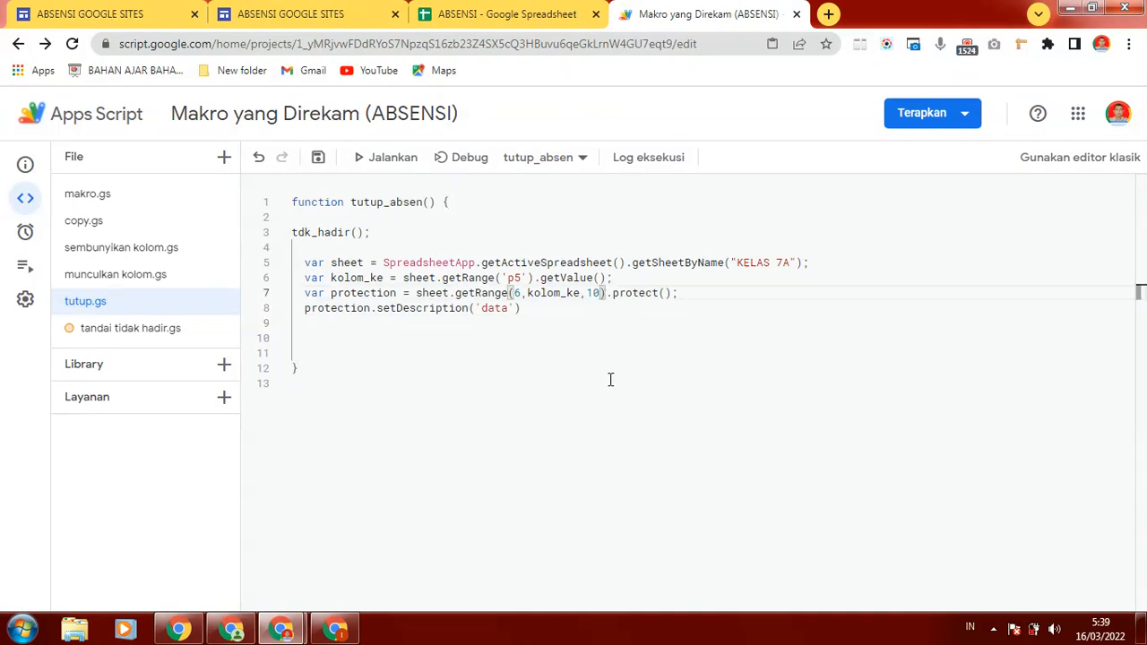
click(610, 380)
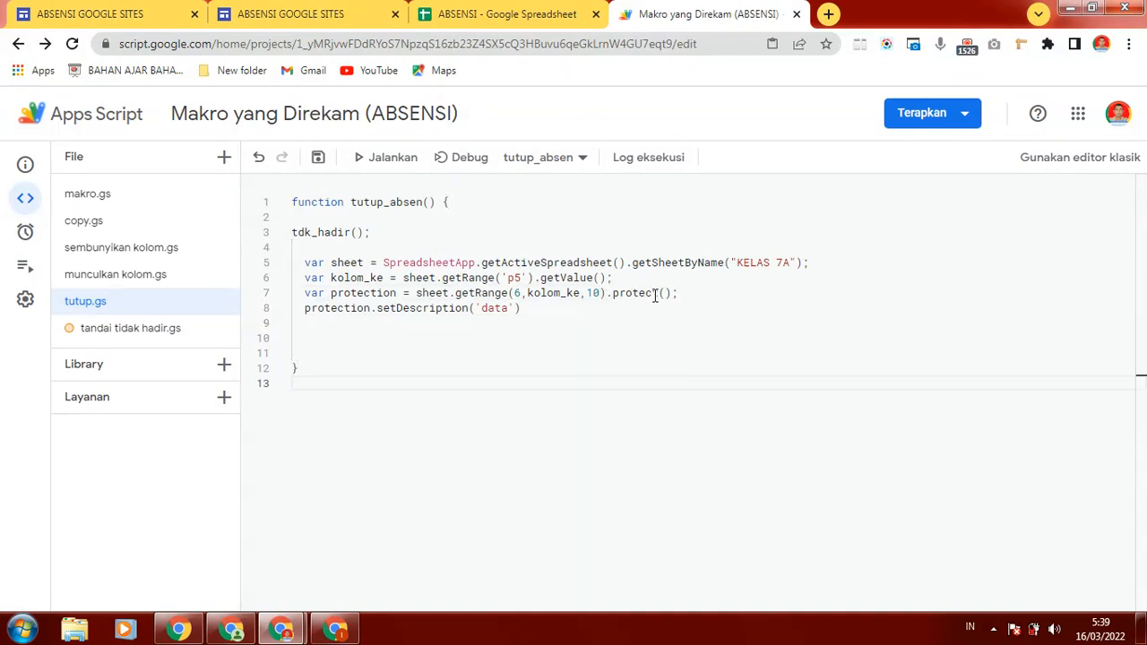
click(535, 312)
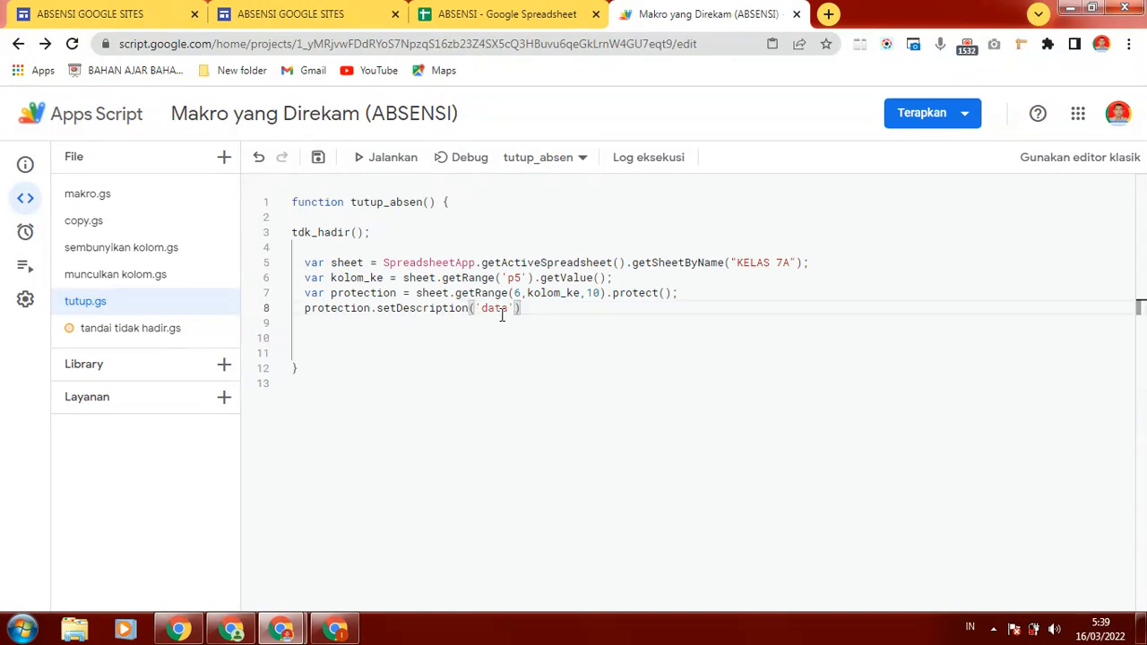
click(587, 355)
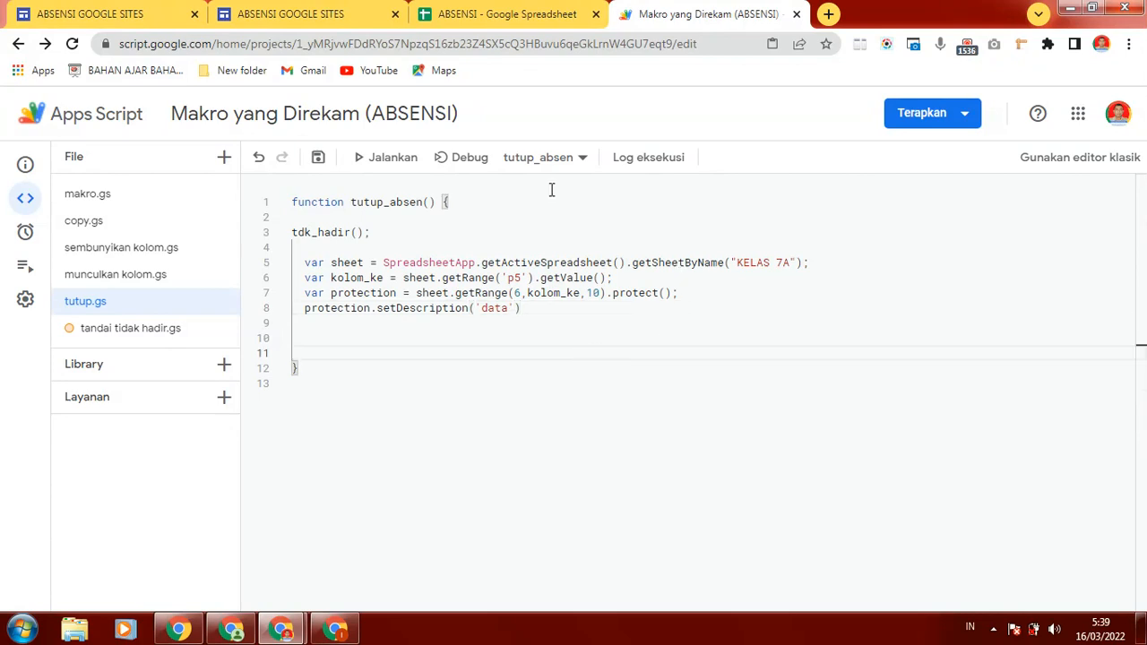
Start a new trigger for the script project that runs the masukan_tanggal function from copy.gs.
click(85, 223)
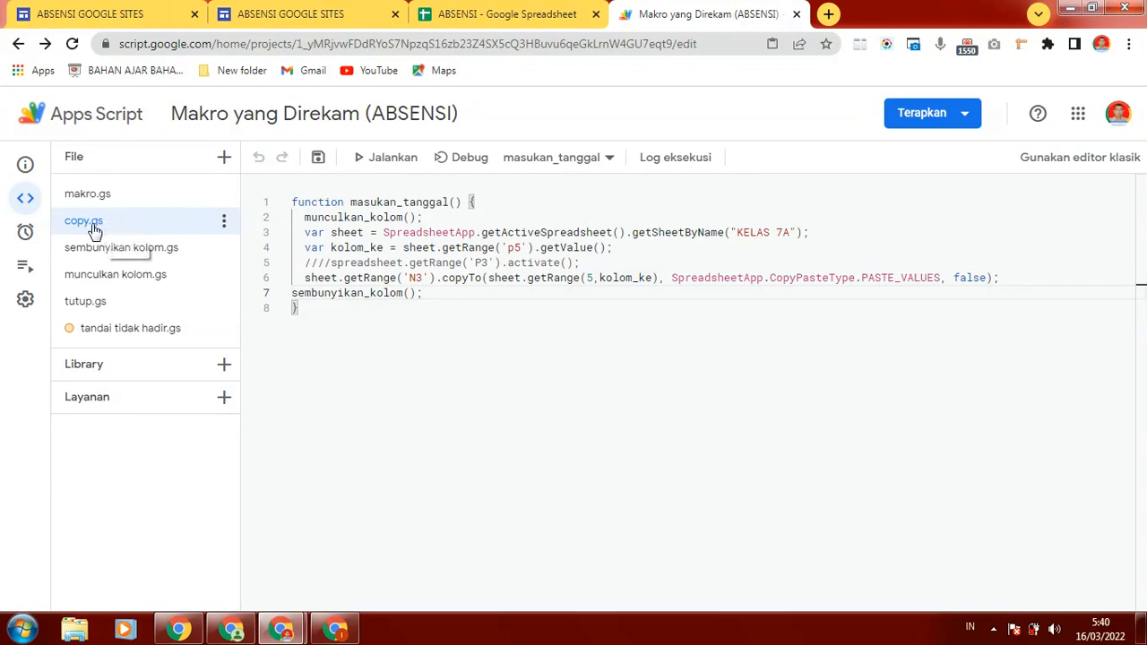
mouse_move(24, 233)
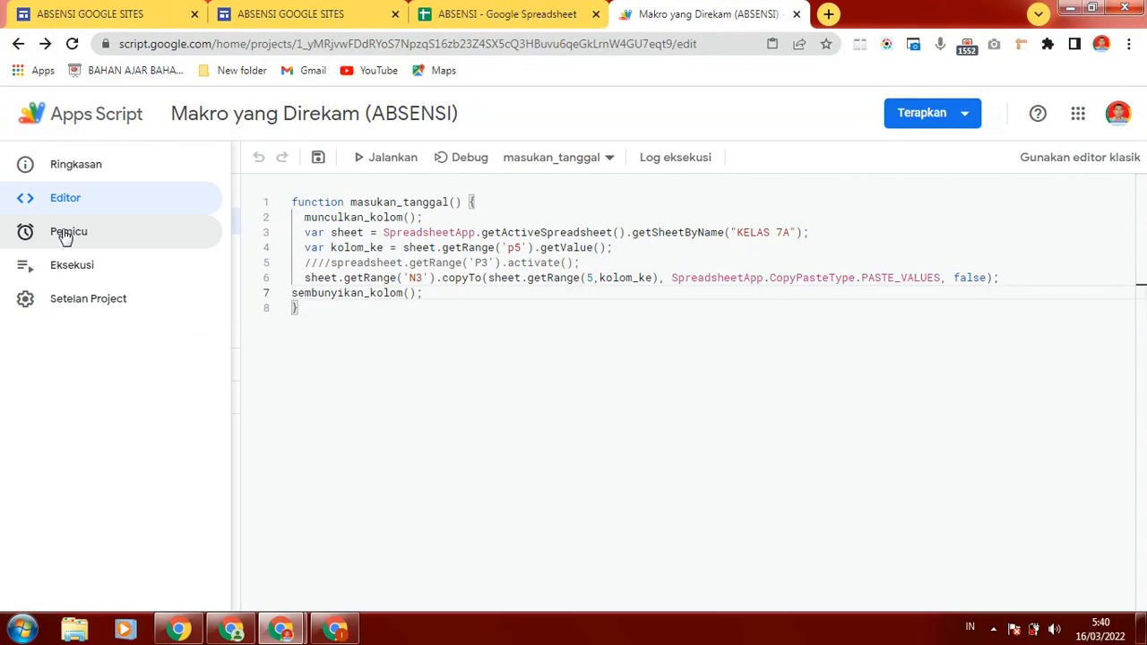
click(68, 233)
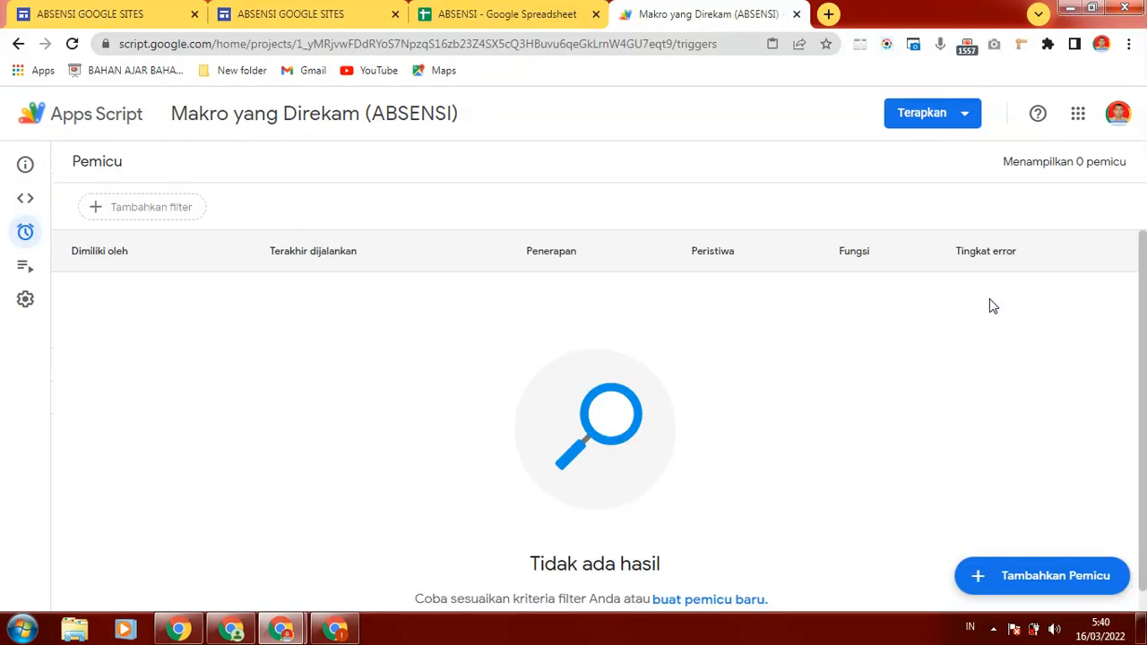
click(1062, 583)
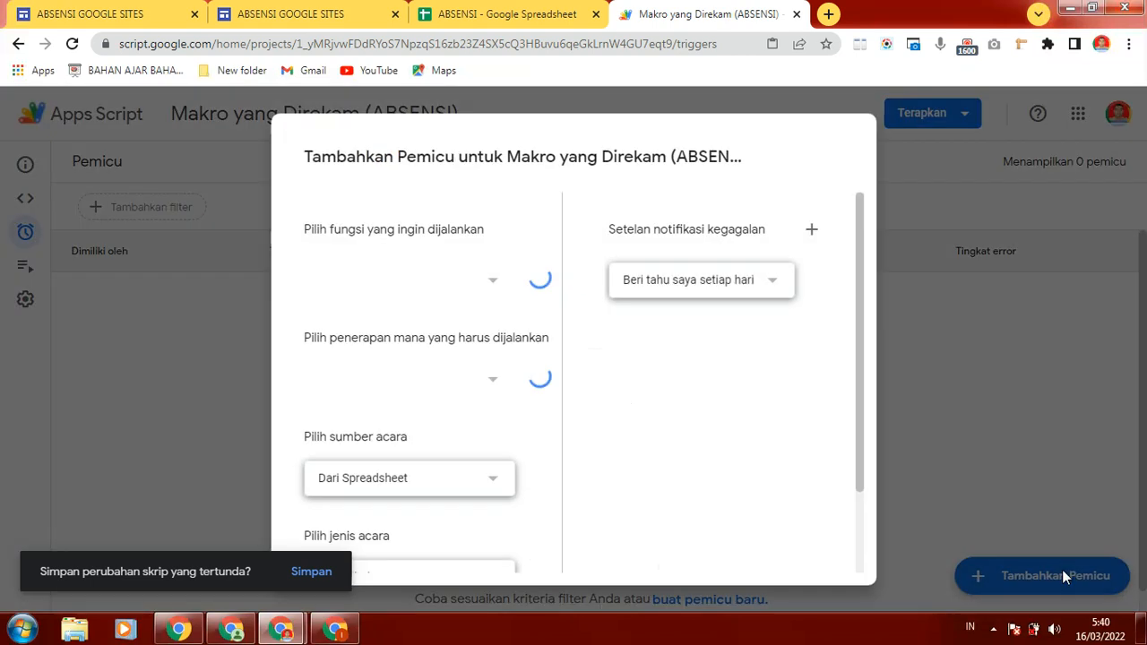
click(496, 285)
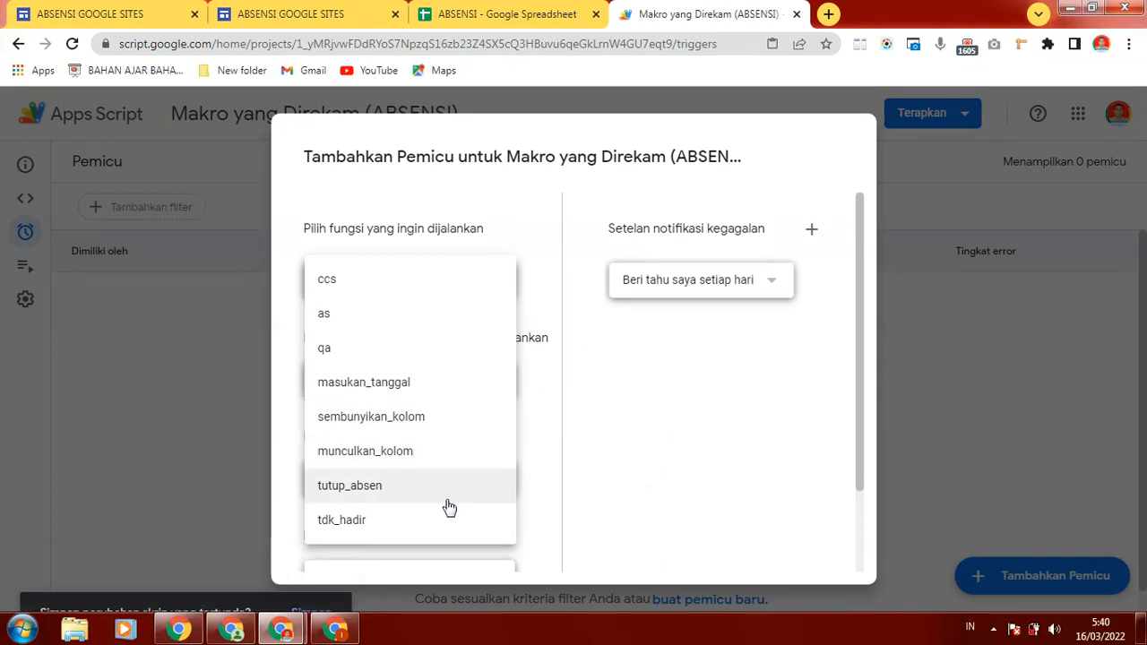
click(368, 387)
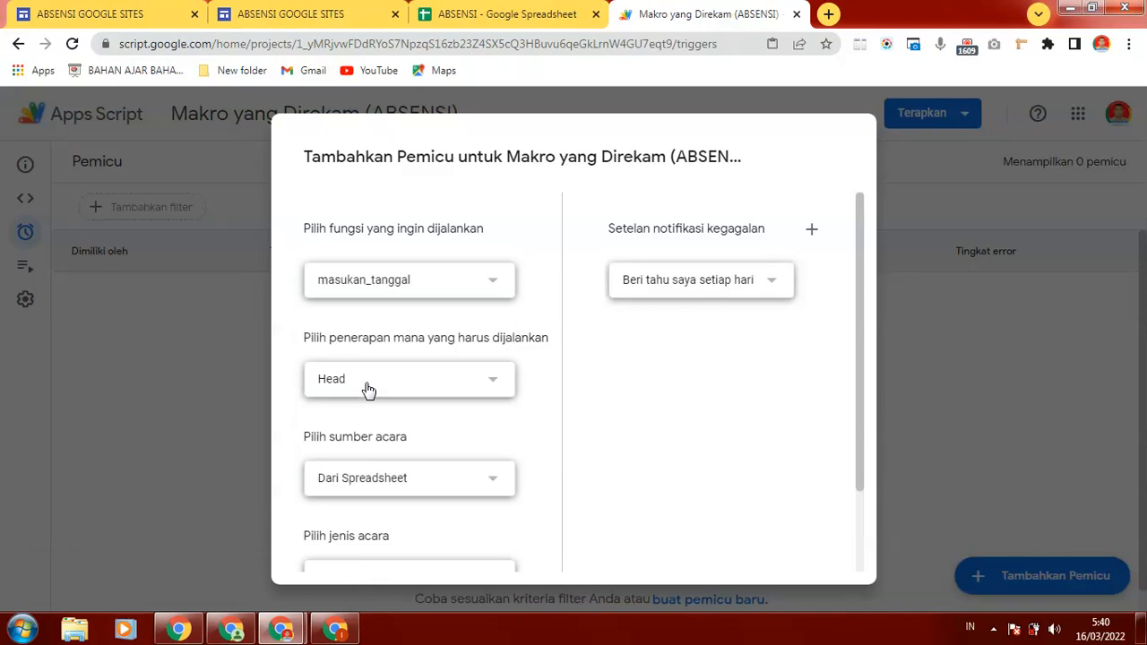
Keep the trigger's deployment at Head and set its event source to Dipicu oleh waktu.
click(499, 385)
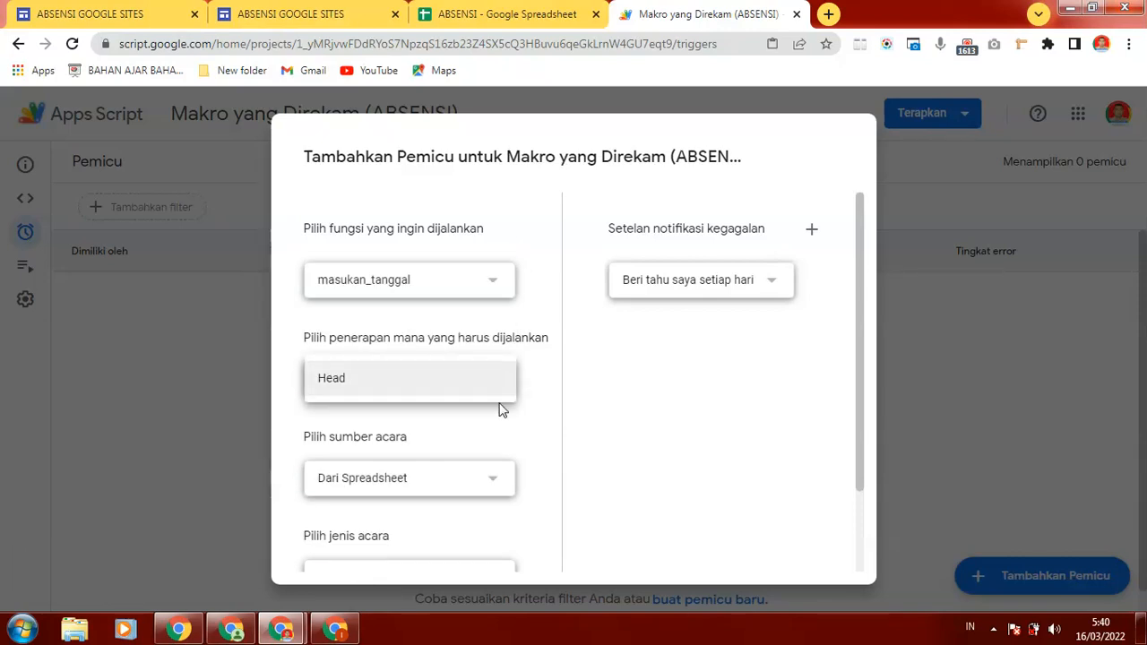
click(538, 370)
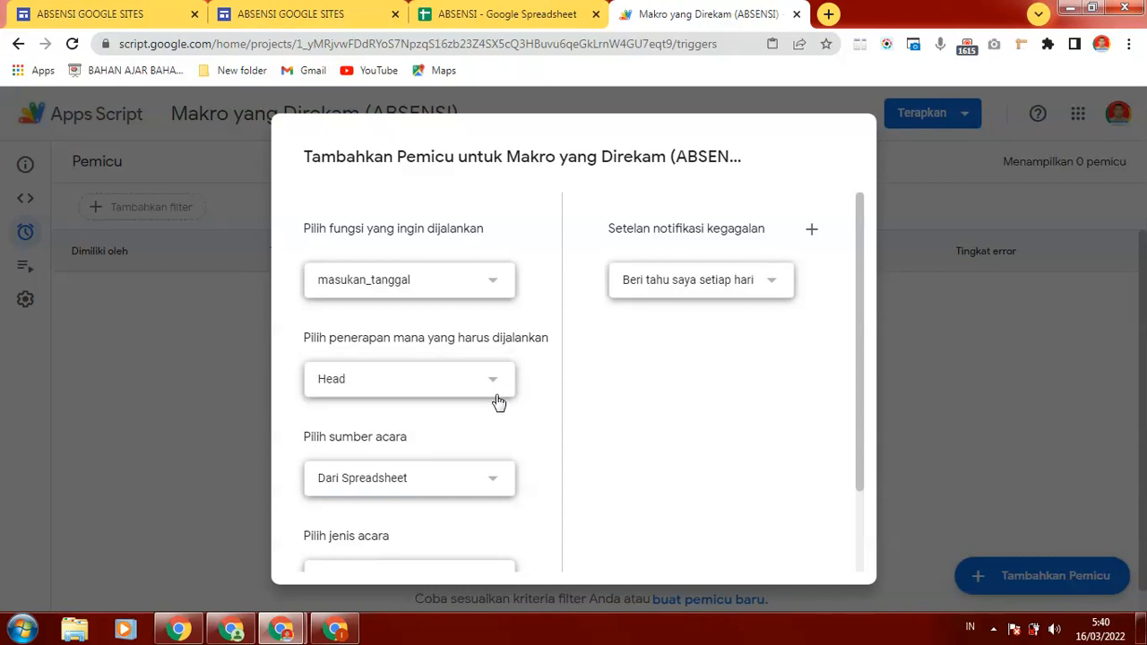
click(499, 384)
click(536, 395)
drag(863, 374, 863, 454)
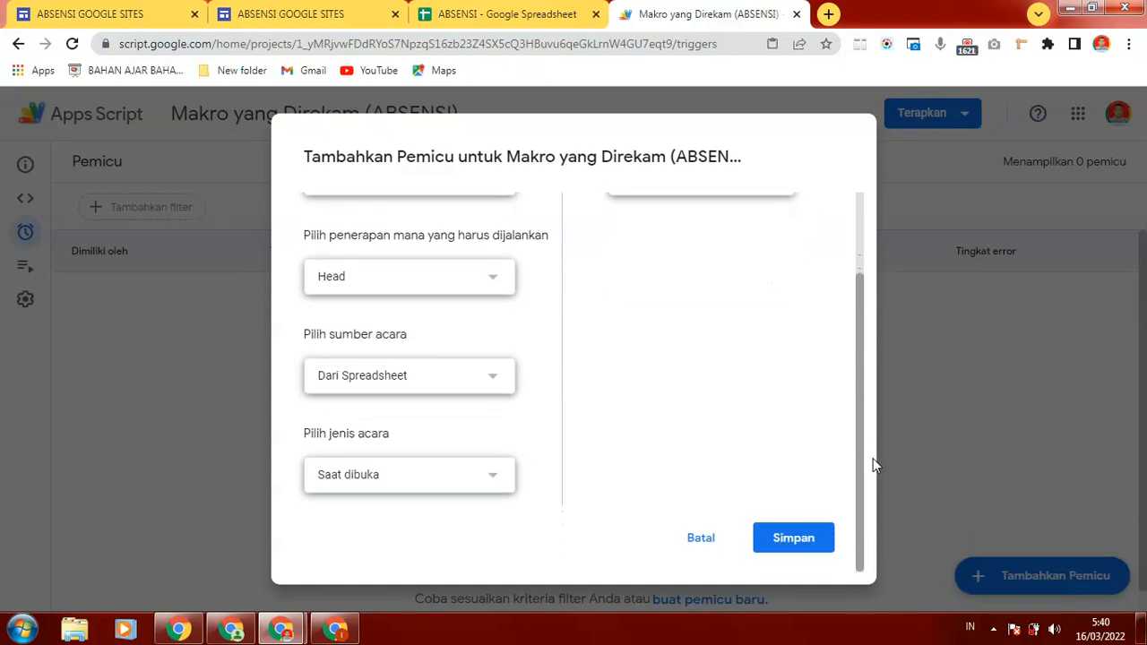
click(496, 478)
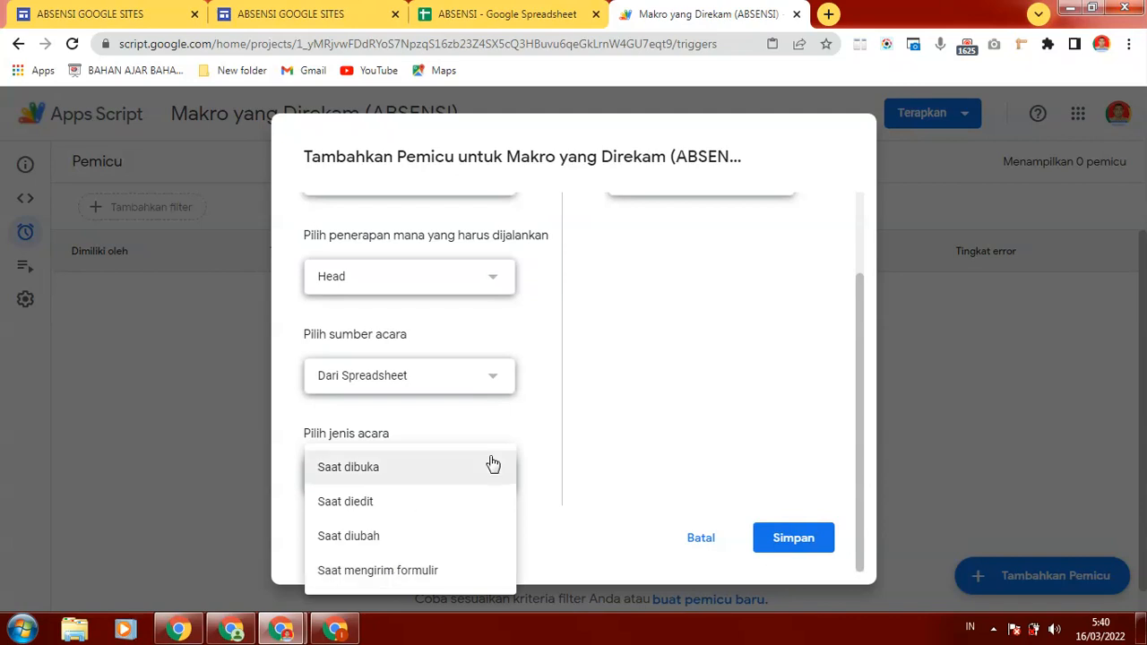
click(489, 383)
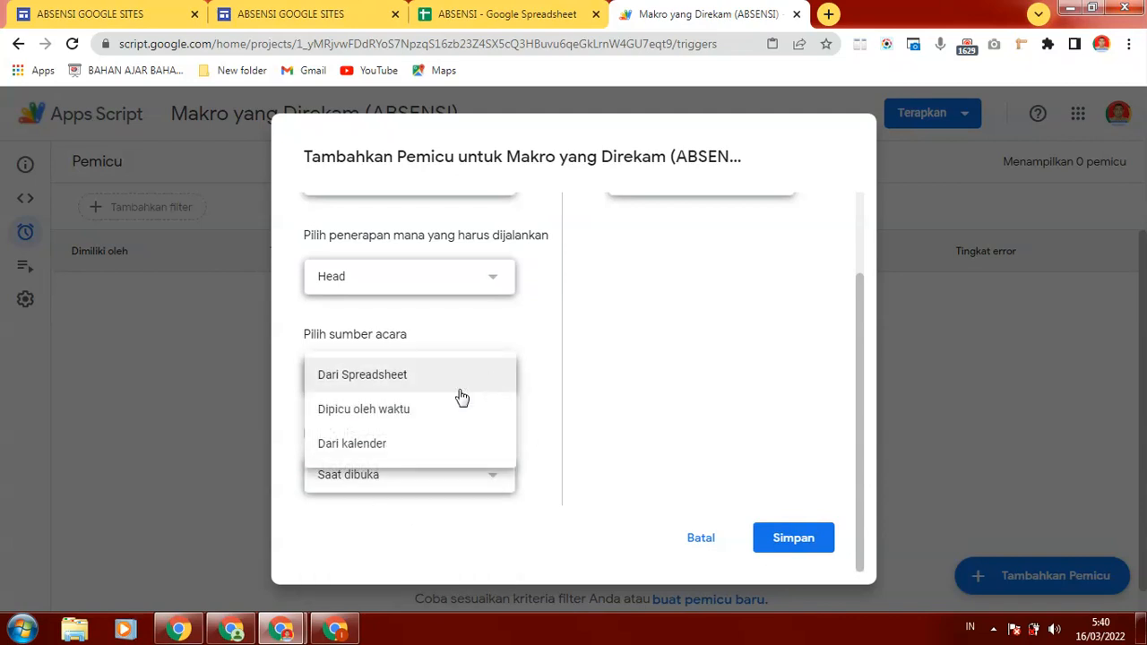
click(372, 415)
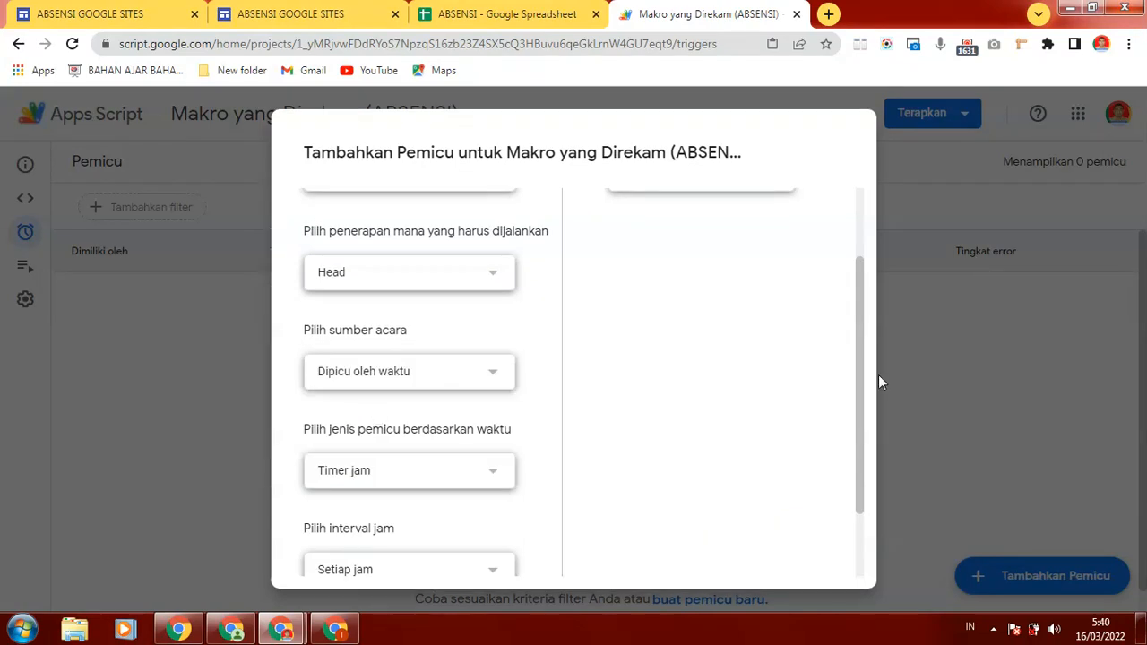
drag(860, 377, 858, 428)
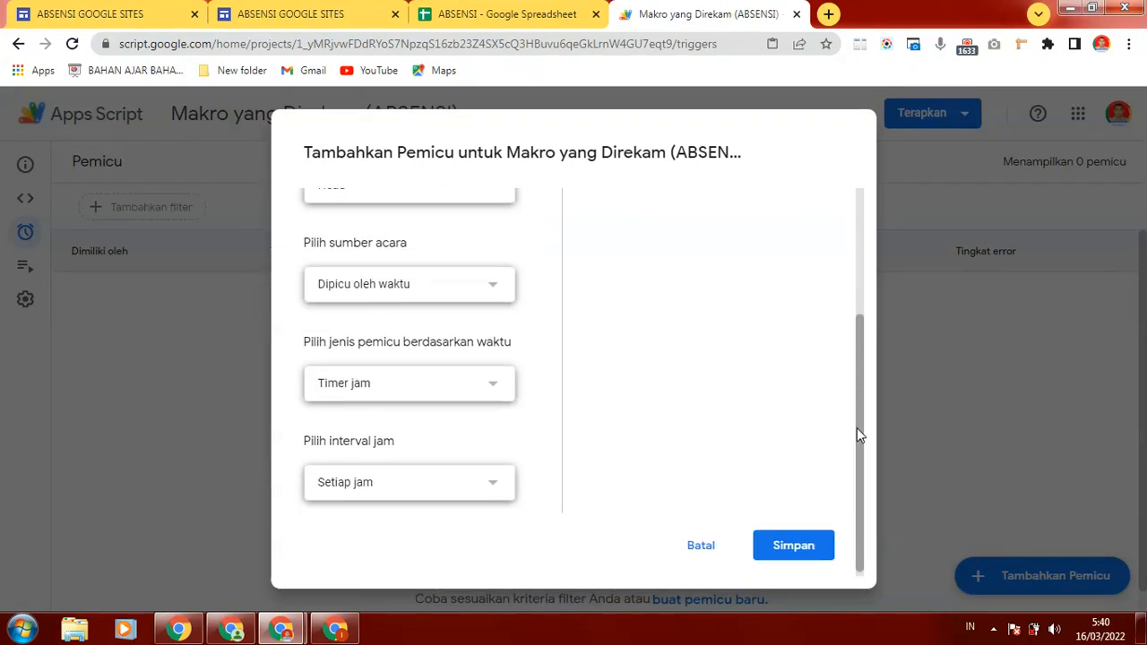
Try Timer hari as the trigger's time-based type, then switch it to Tanggal dan waktu tertentu.
click(492, 386)
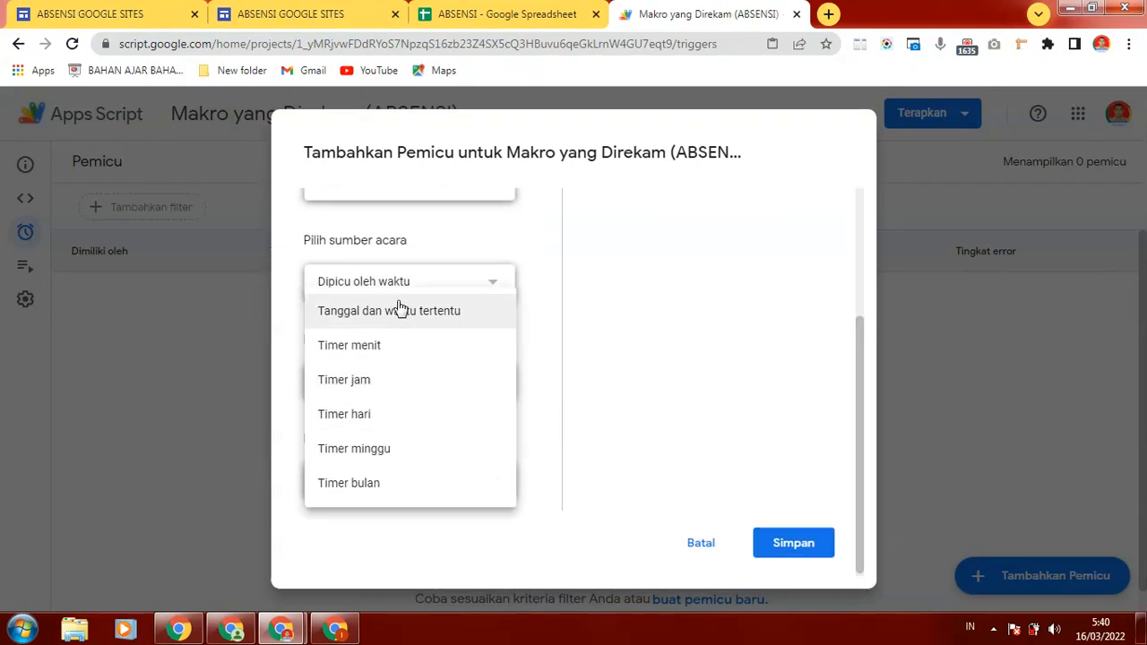
click(358, 414)
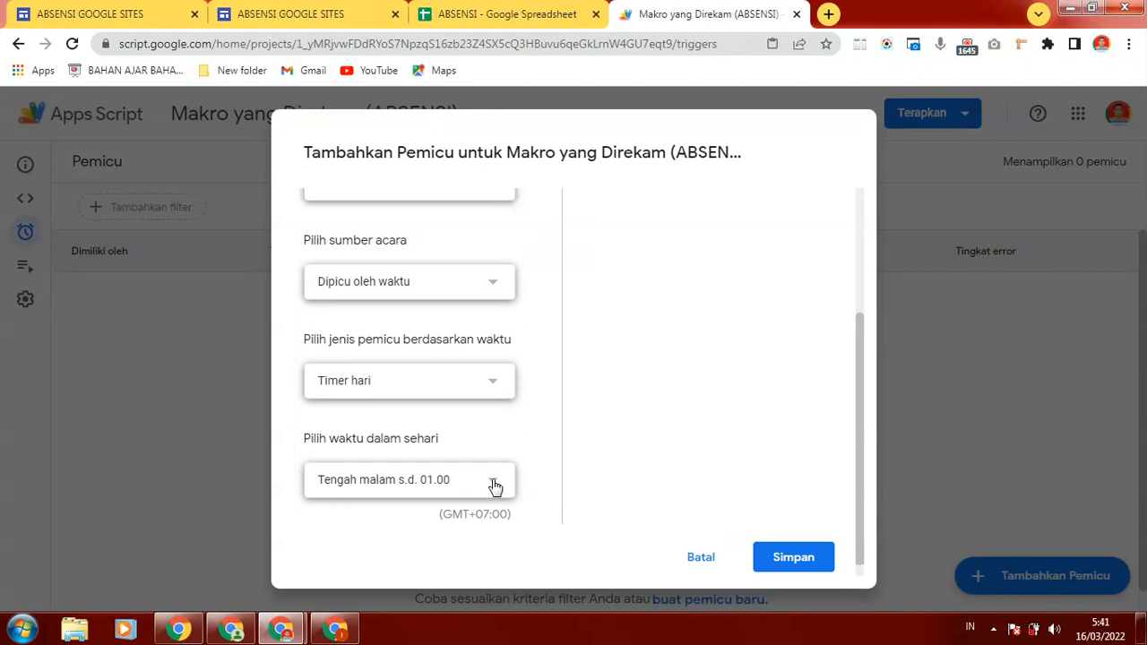
click(495, 487)
drag(514, 379, 541, 277)
click(493, 383)
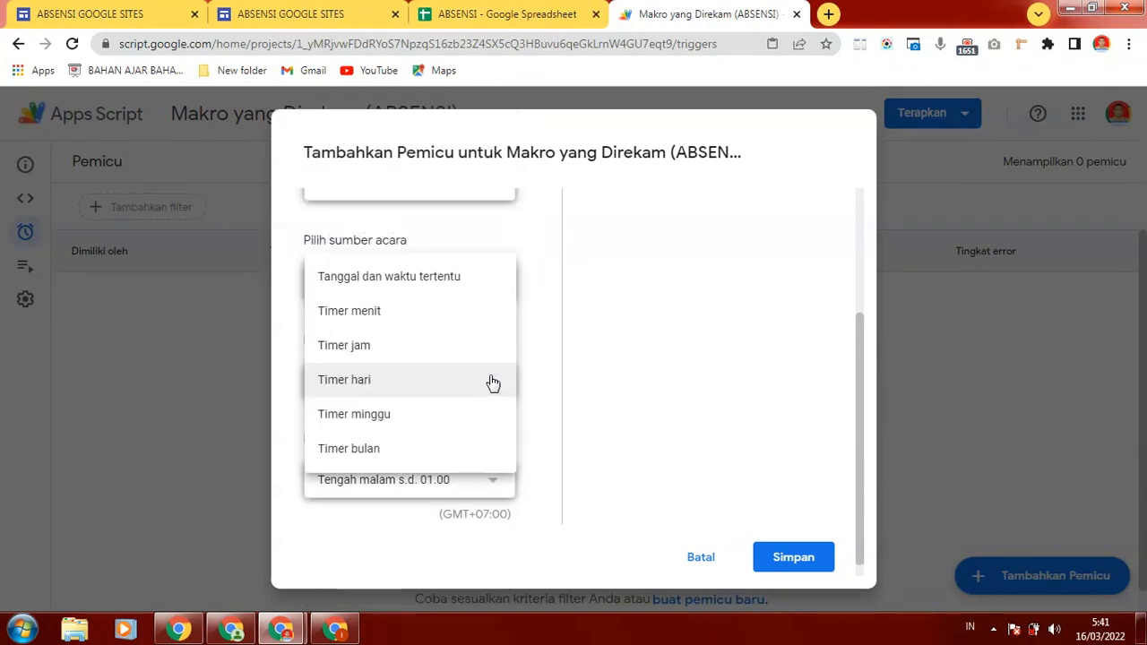
click(445, 280)
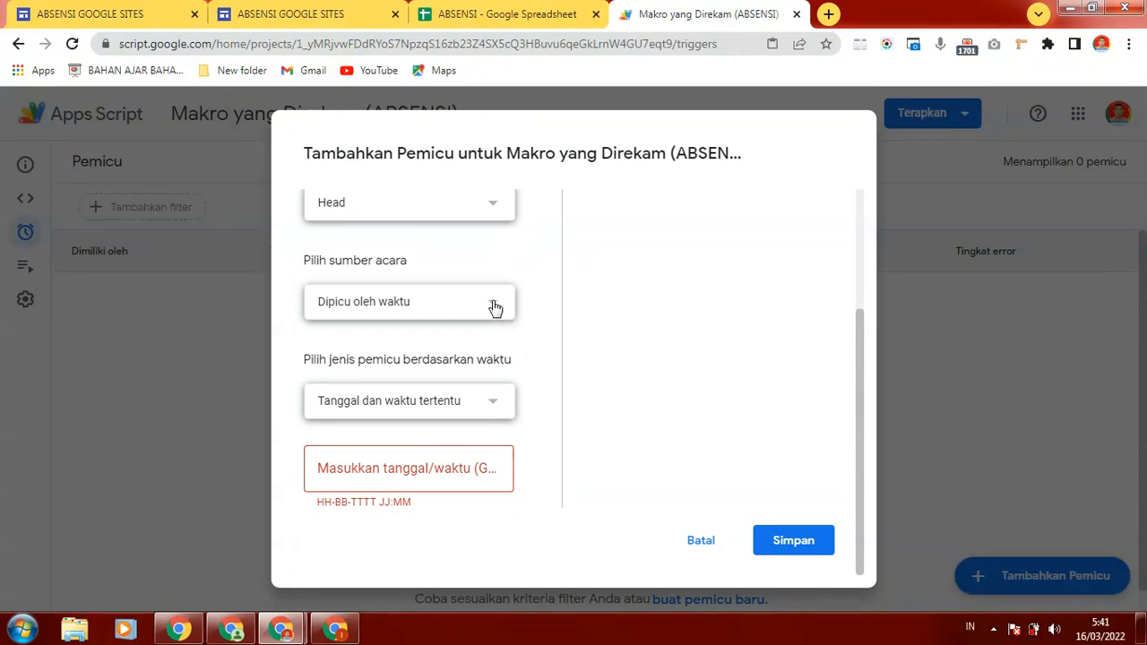
Configure the trigger as Timer minggu on Setiap Rabu between 07.00 s.d. 08.00, then discard it without saving.
click(495, 405)
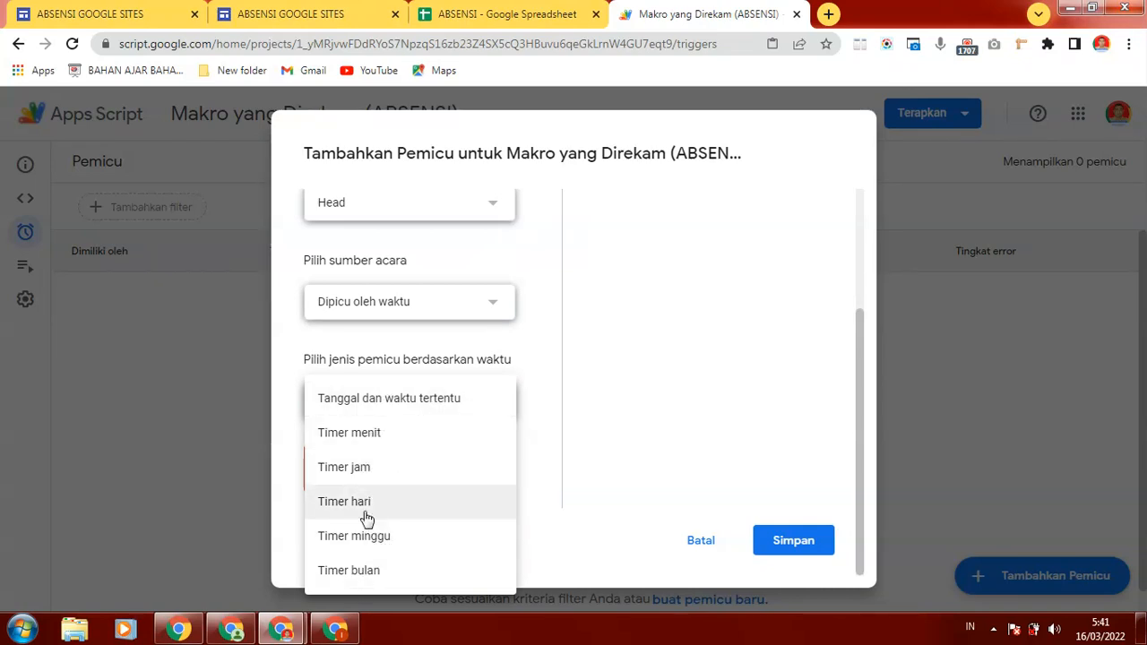
click(359, 542)
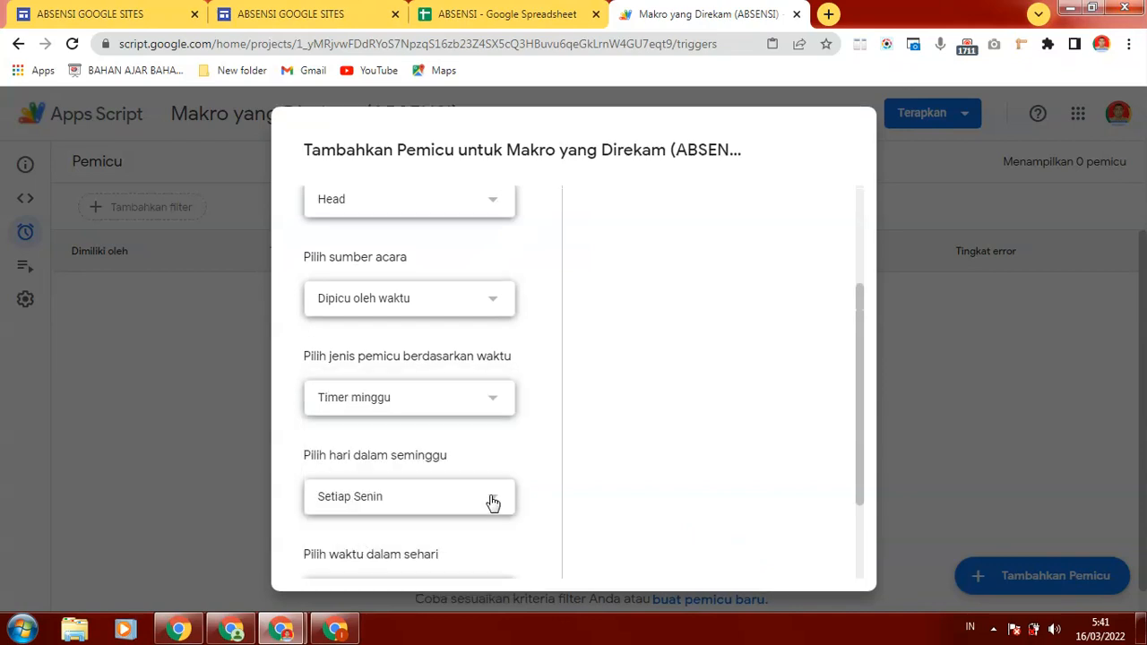
click(492, 502)
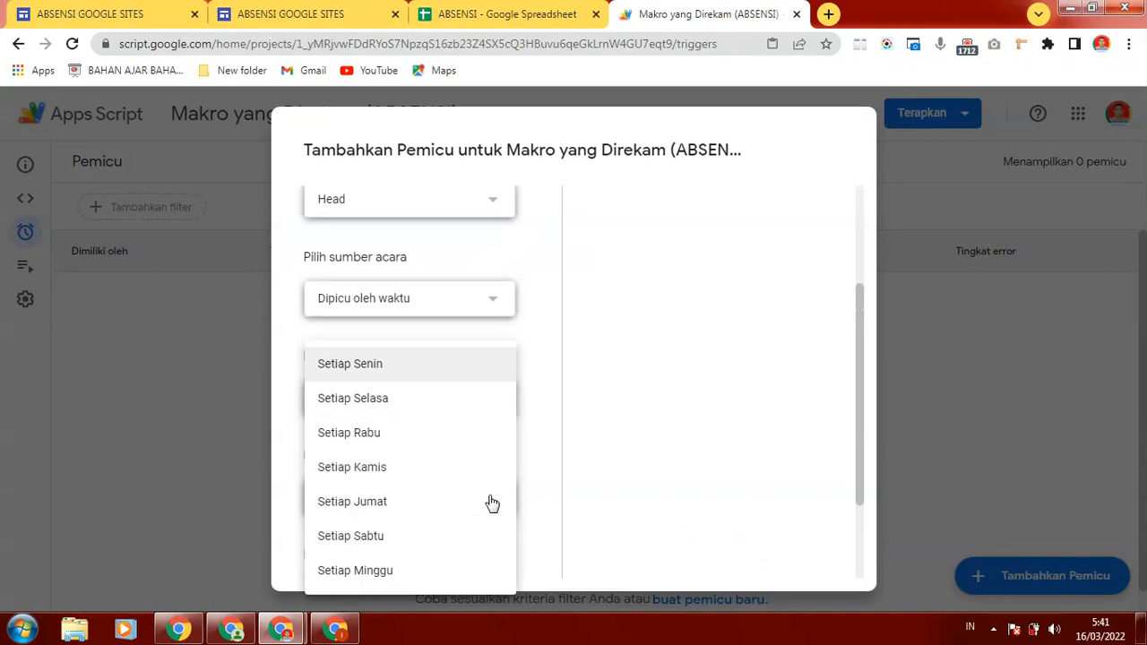
click(365, 434)
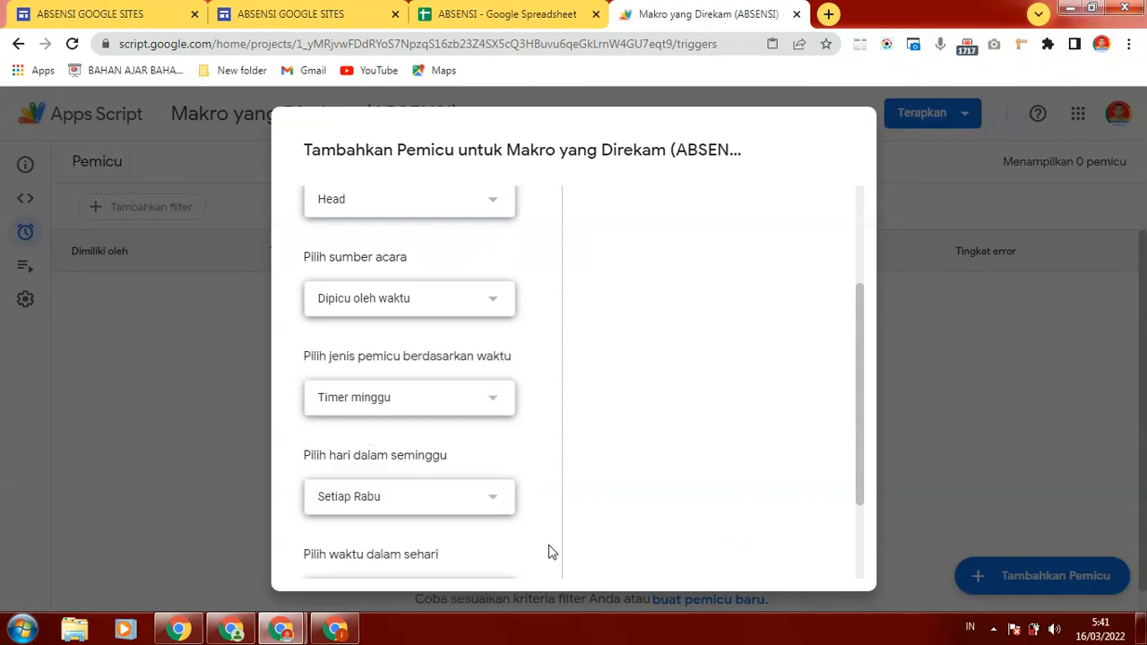
drag(861, 359, 860, 433)
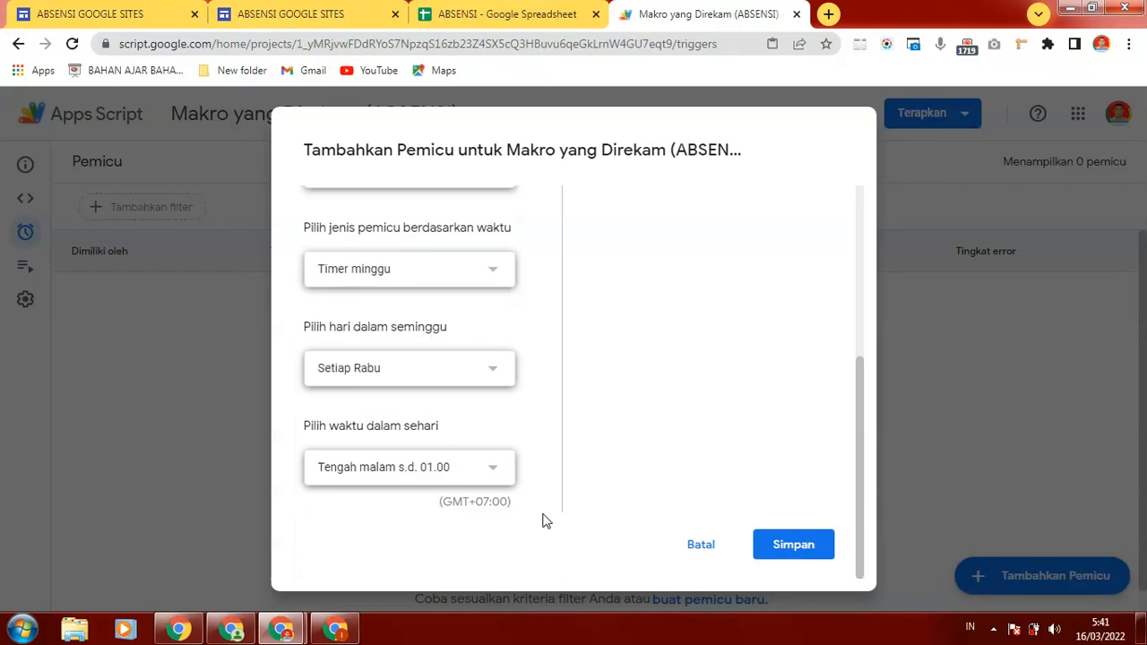
click(489, 470)
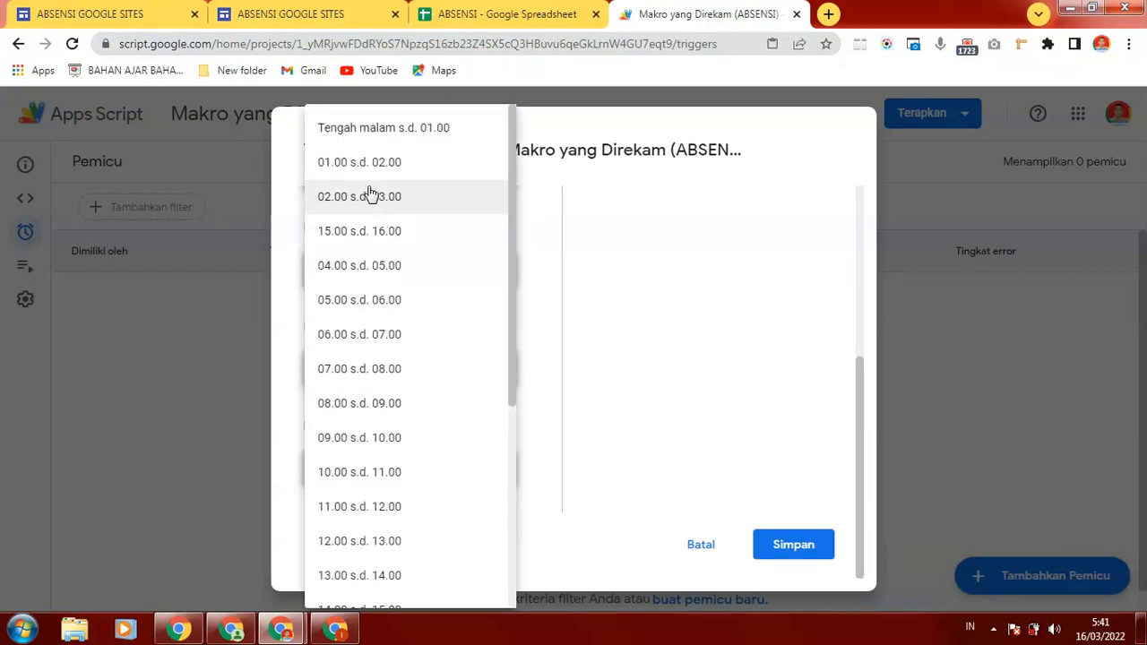
click(370, 377)
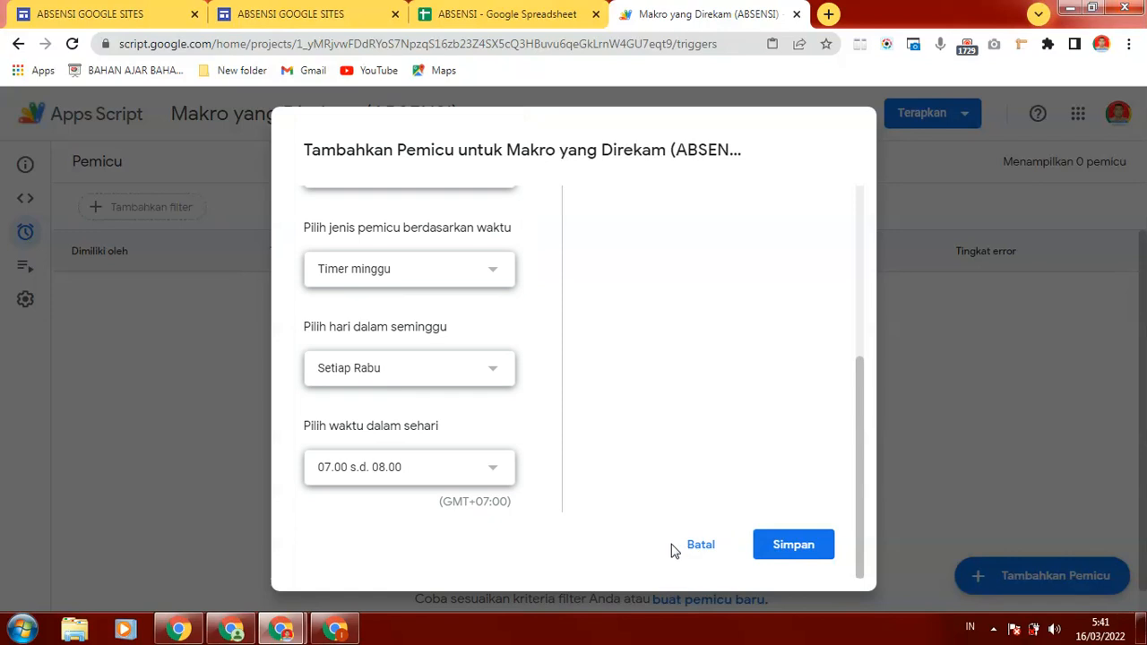
click(700, 547)
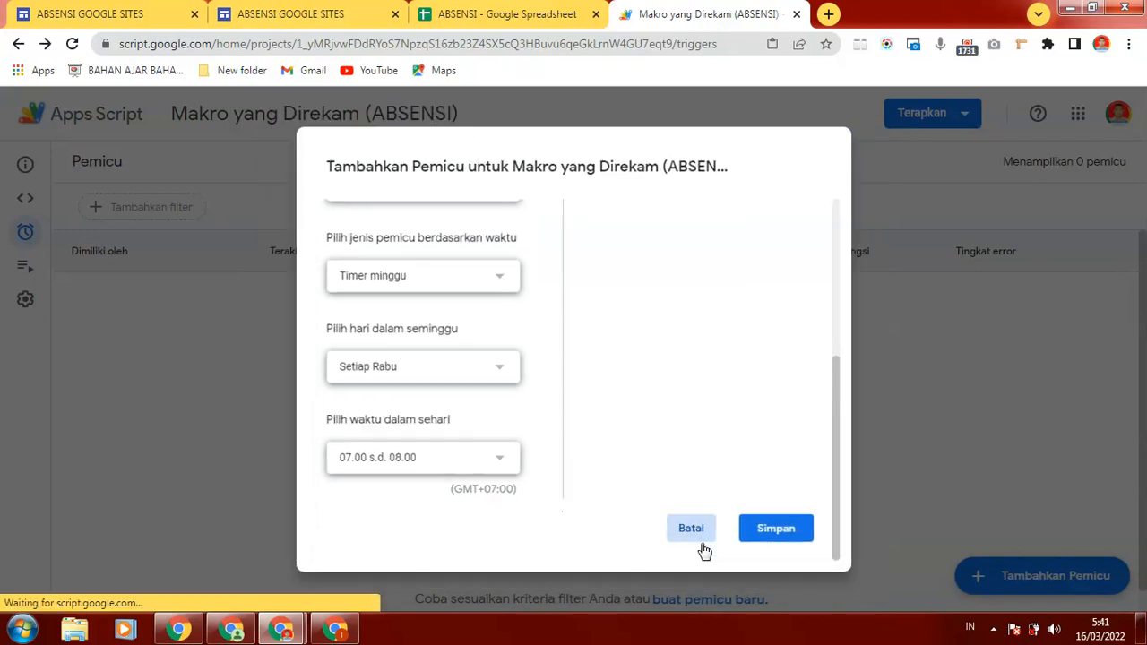
Start another new trigger for the script project that runs the tutup_absen function.
mouse_move(21, 234)
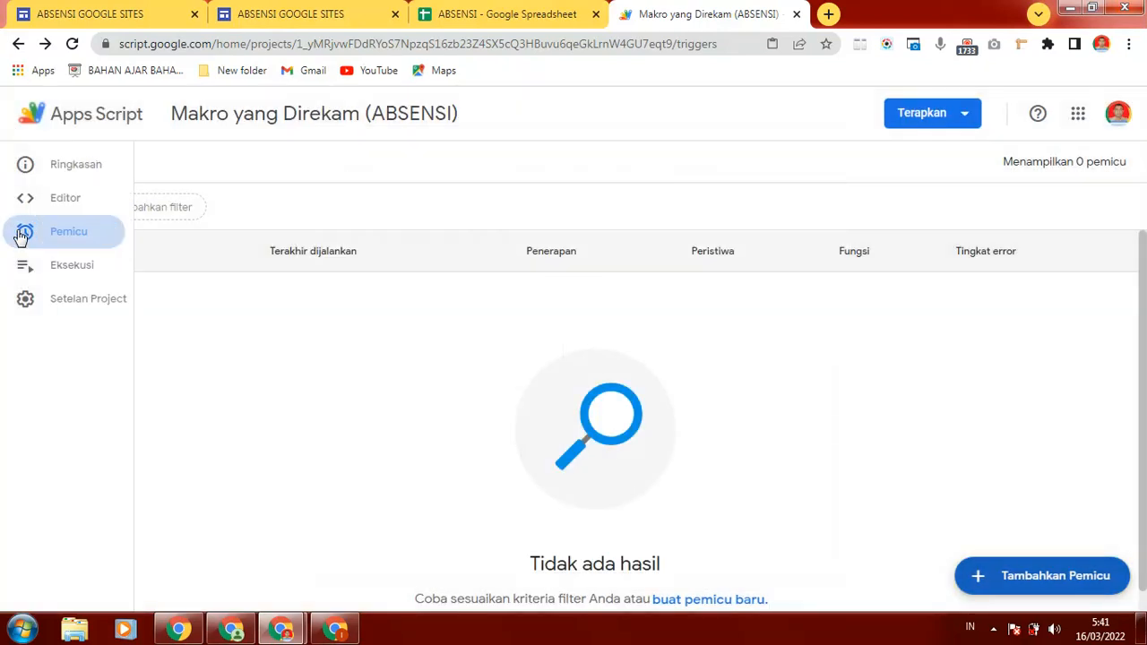
click(1007, 572)
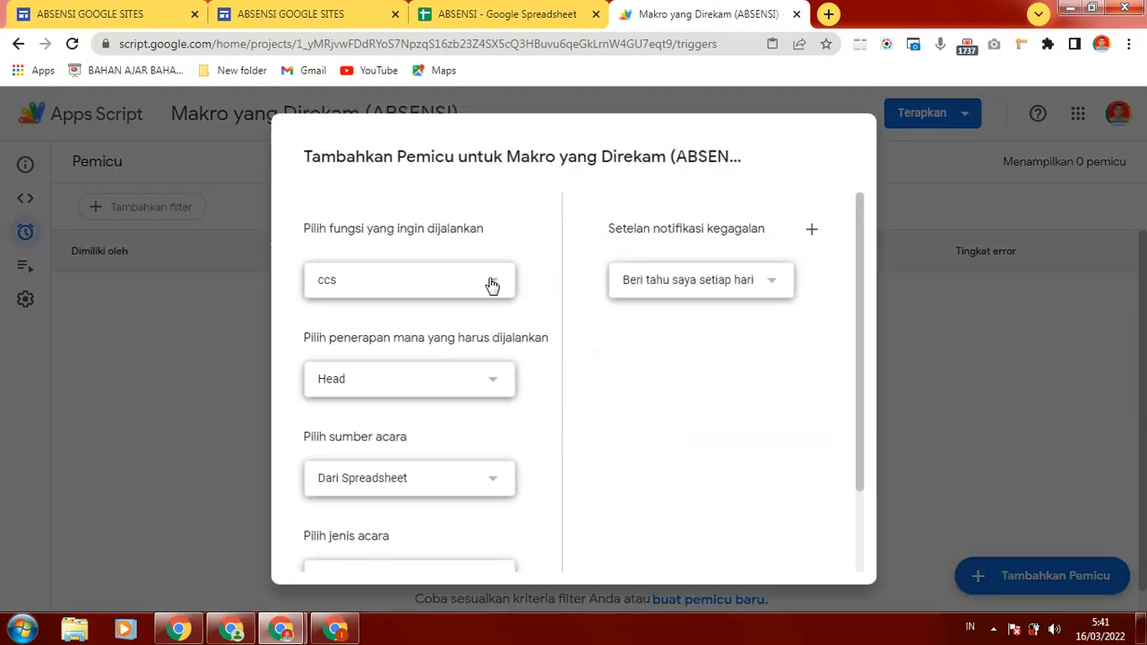
click(492, 283)
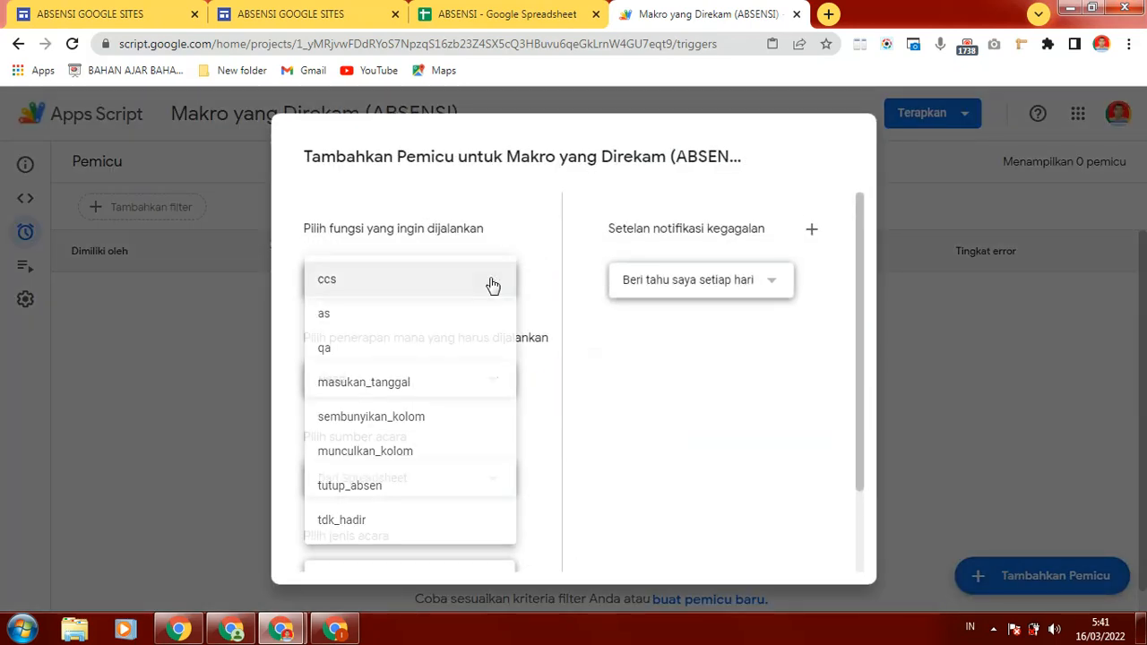
click(362, 491)
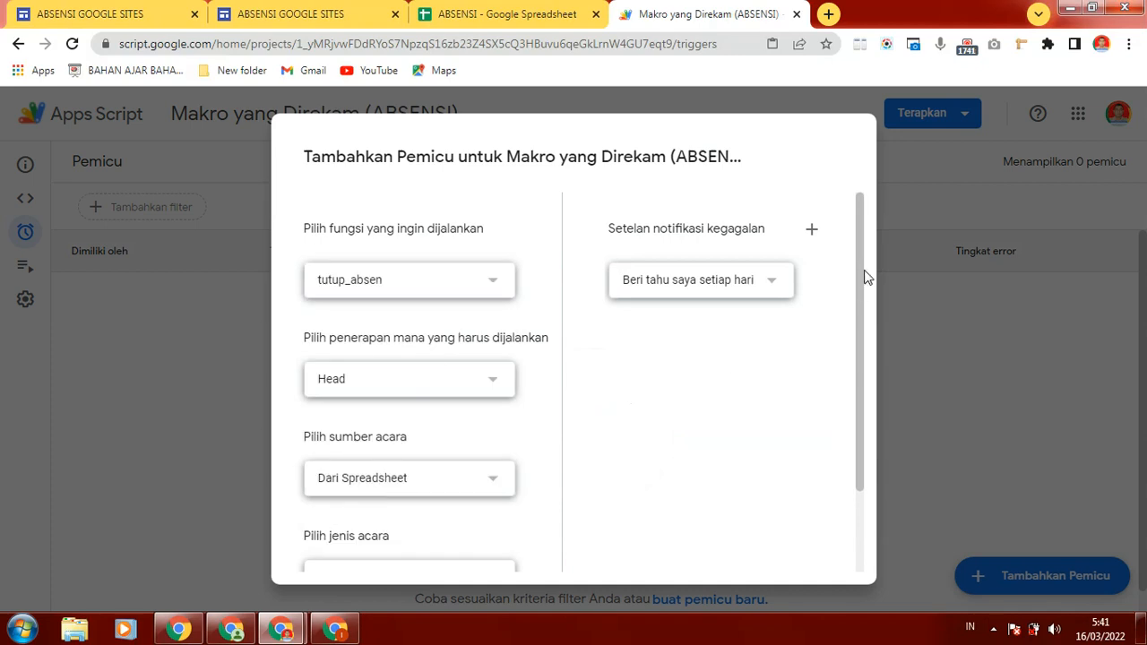
drag(866, 277, 855, 364)
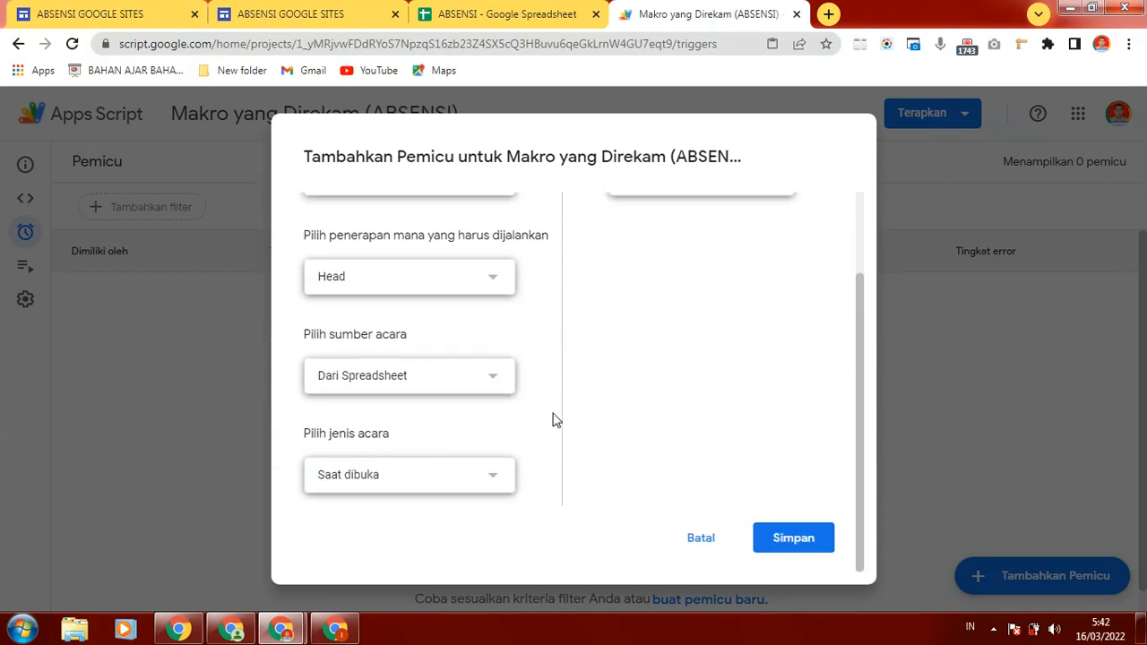
Set the tutup_absen trigger to Dipicu oleh waktu with a Timer minggu schedule, then discard it without saving.
click(492, 381)
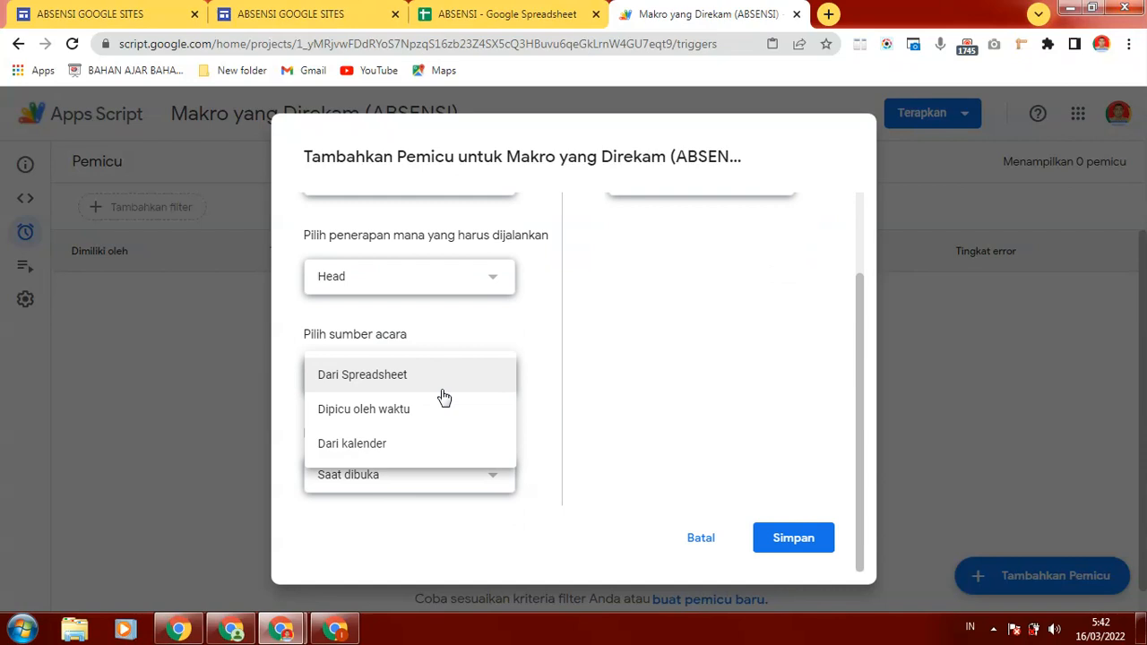
click(396, 411)
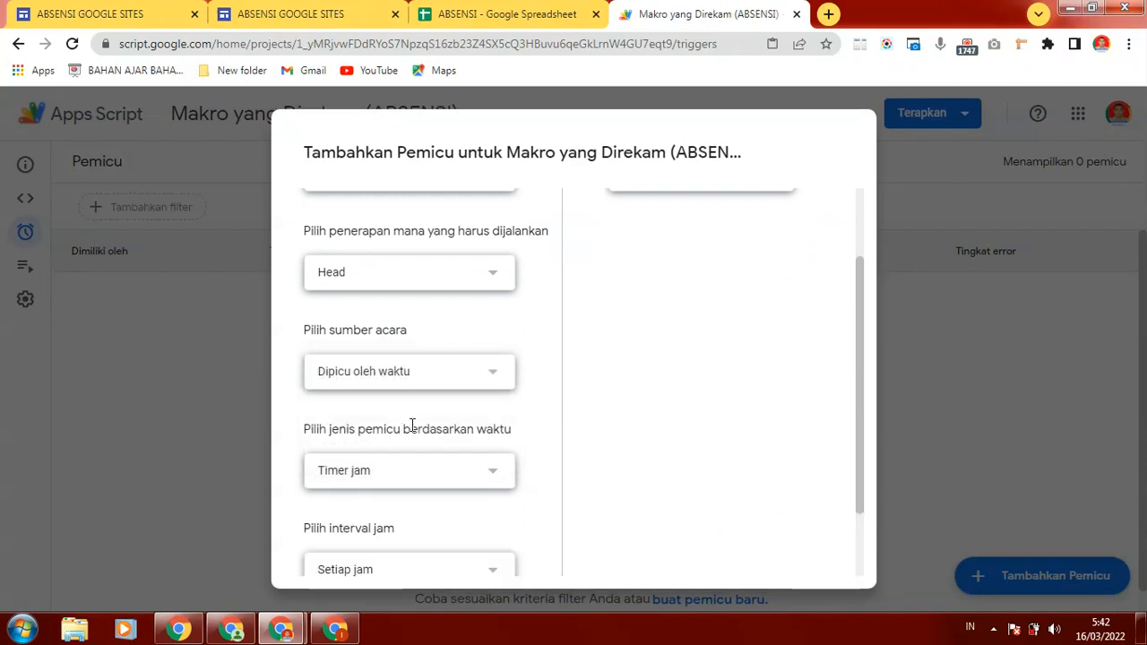
click(492, 481)
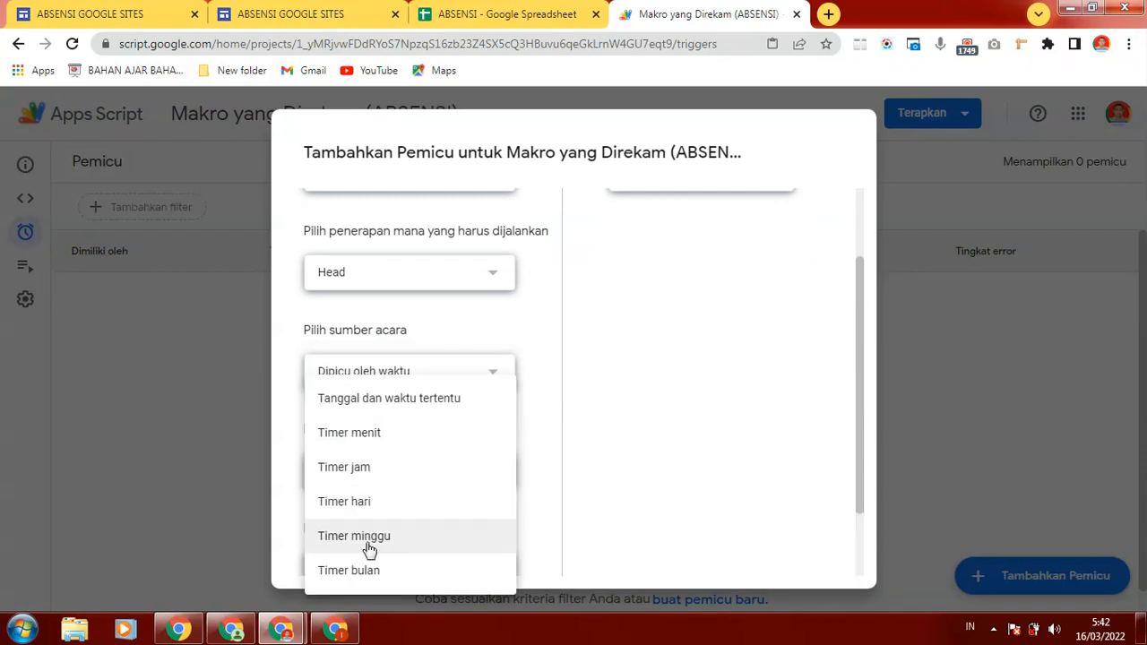
click(371, 545)
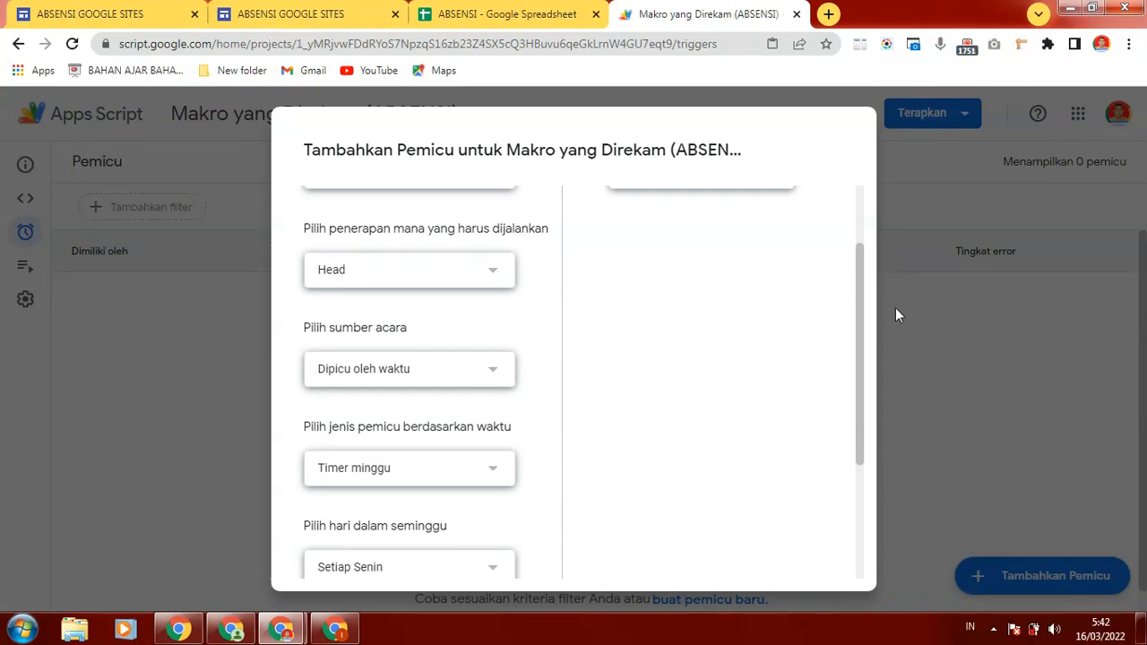
drag(856, 312, 865, 418)
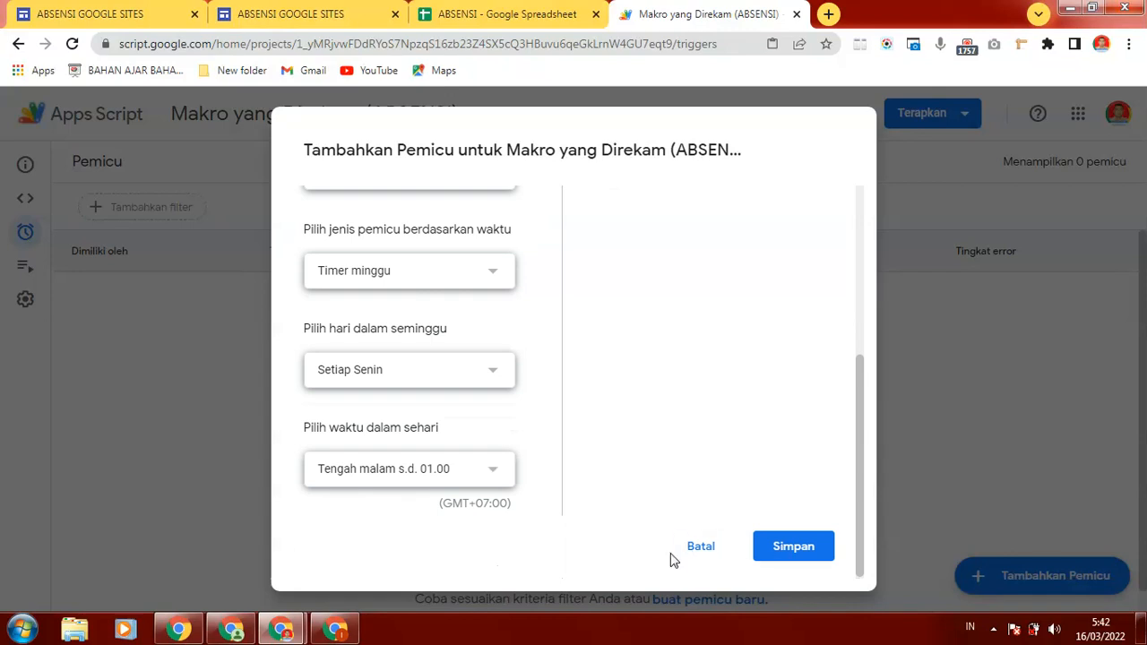
click(697, 549)
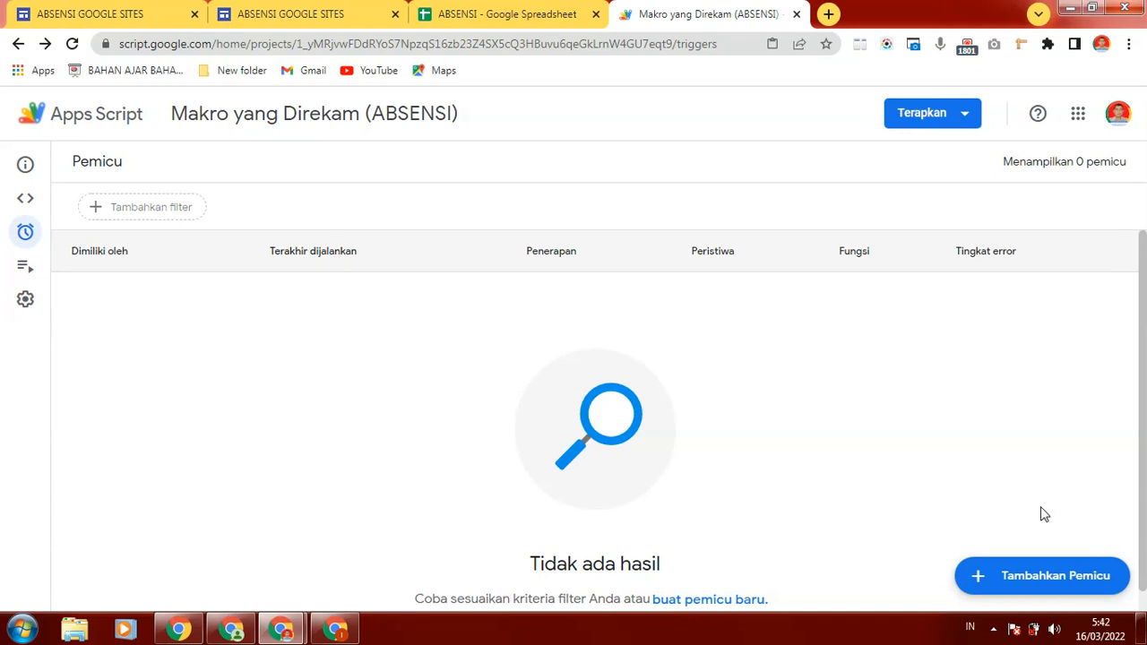
Review the tutup_absen function in tutup.gs in the script editor.
click(25, 197)
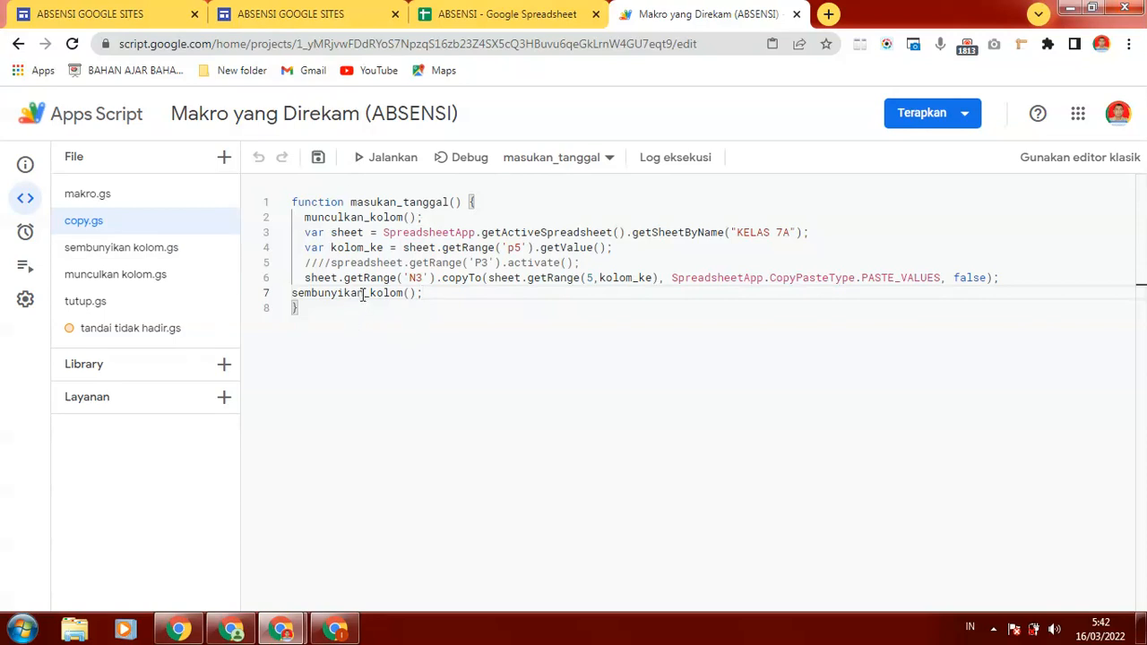
click(90, 303)
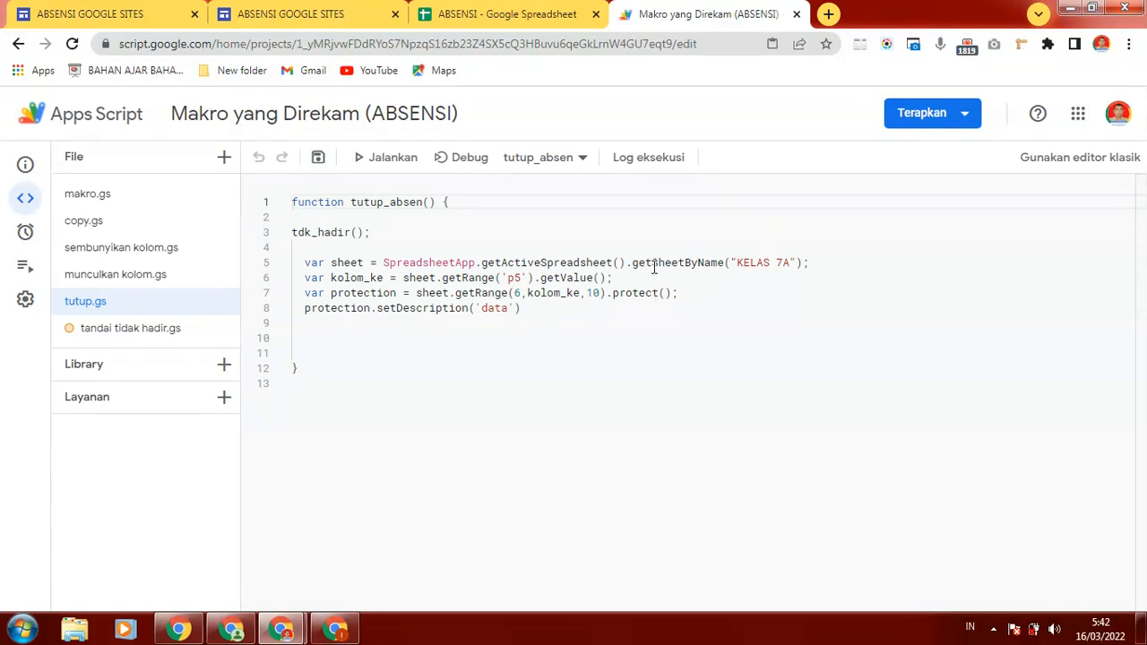
Switch to the ABSENSI spreadsheet and hide helper columns N to Q in the KELAS 7A sheet.
click(511, 15)
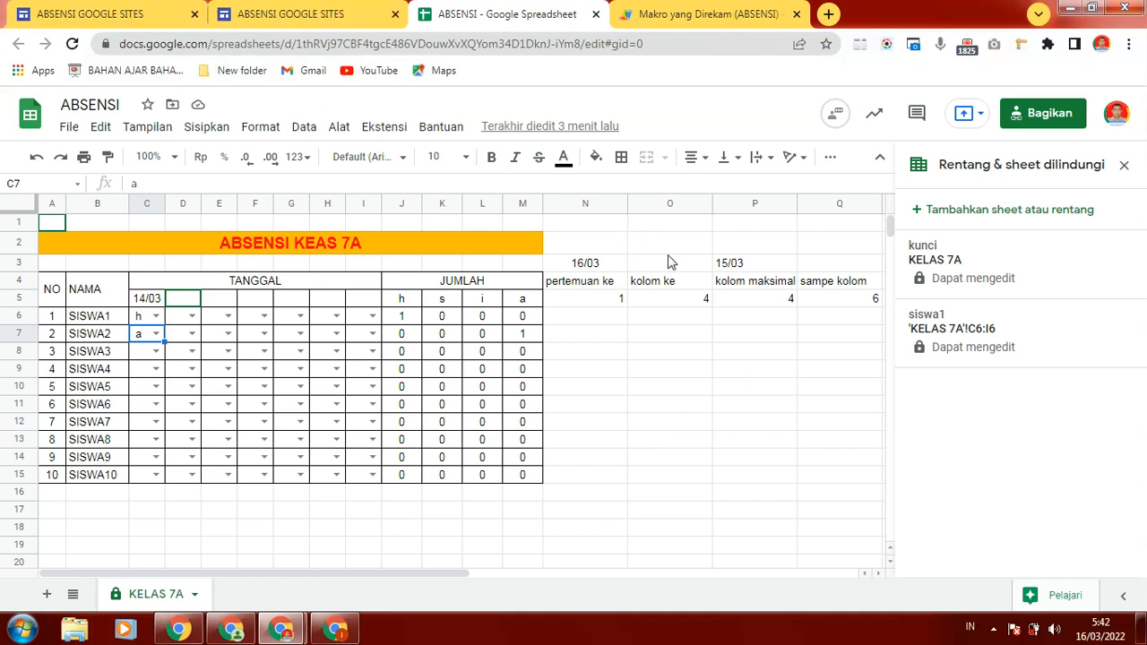
click(727, 263)
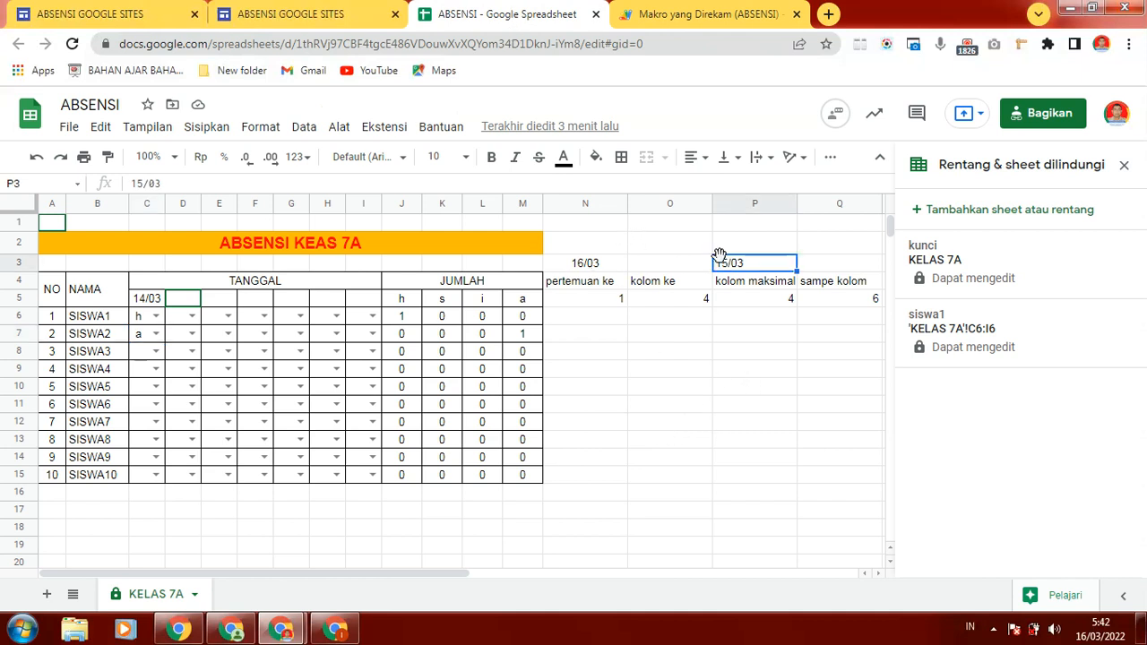
click(731, 339)
drag(568, 206, 814, 240)
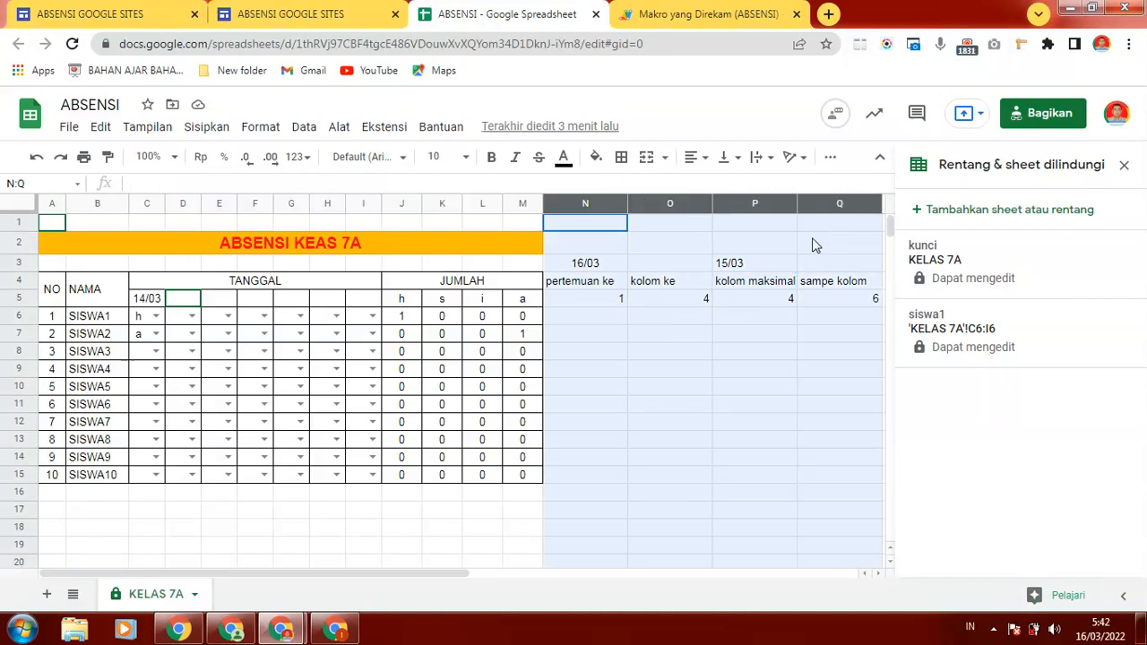
right_click(825, 202)
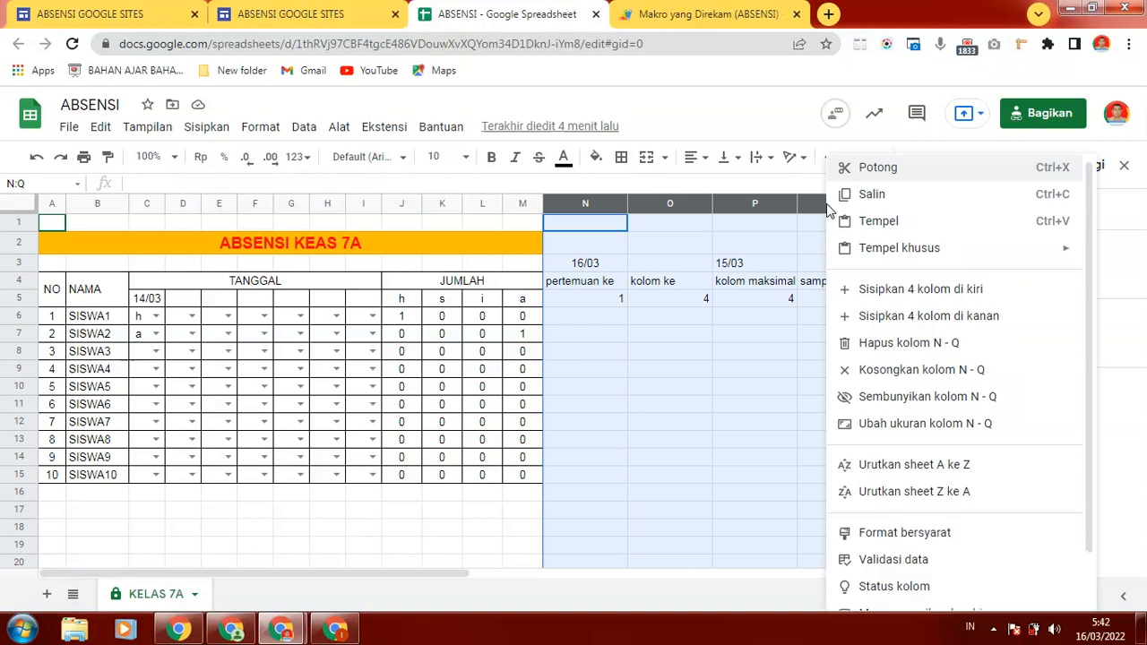
click(928, 396)
click(761, 393)
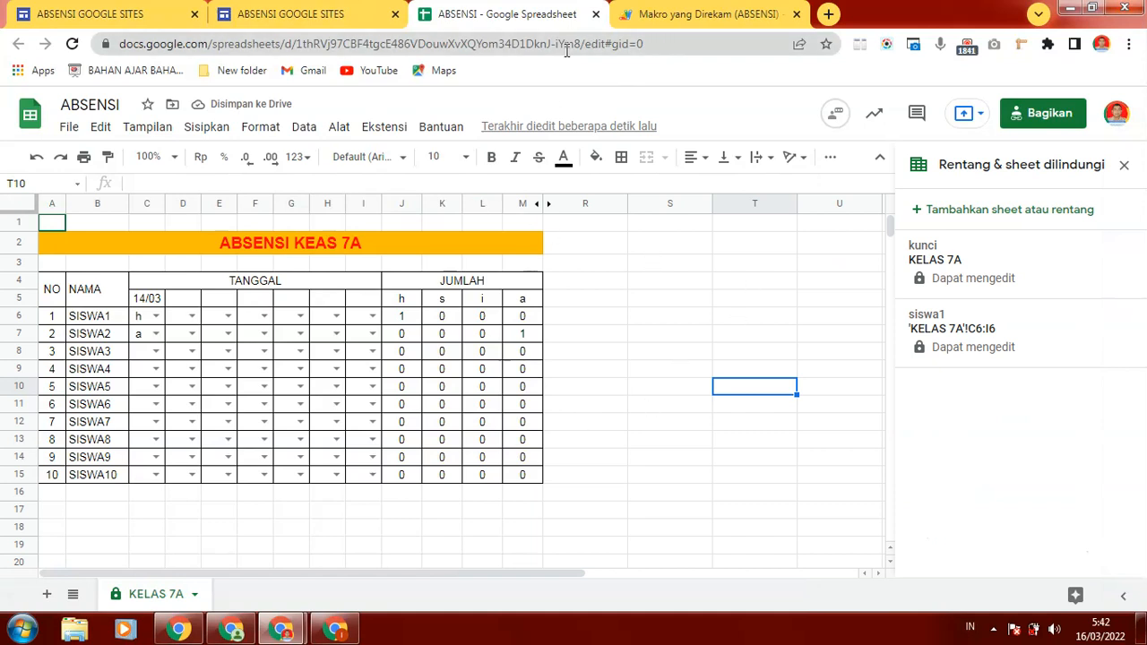
Copy the ABSENSI spreadsheet's web address up to the document ID, leaving out the /edit#gid=0 ending.
click(438, 46)
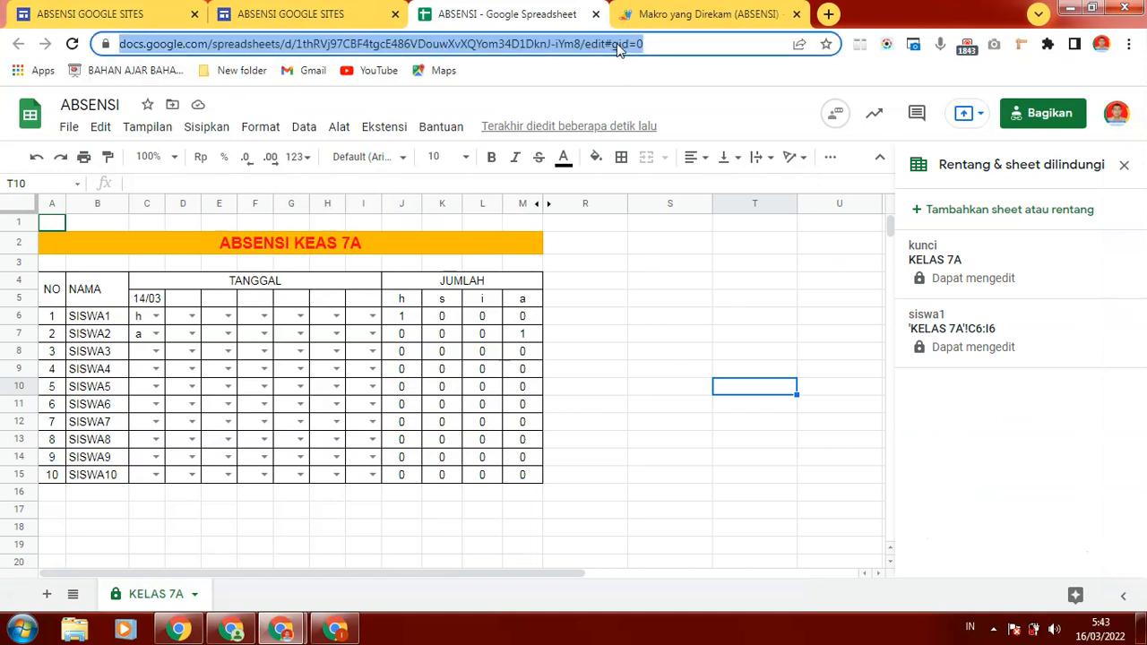
click(596, 51)
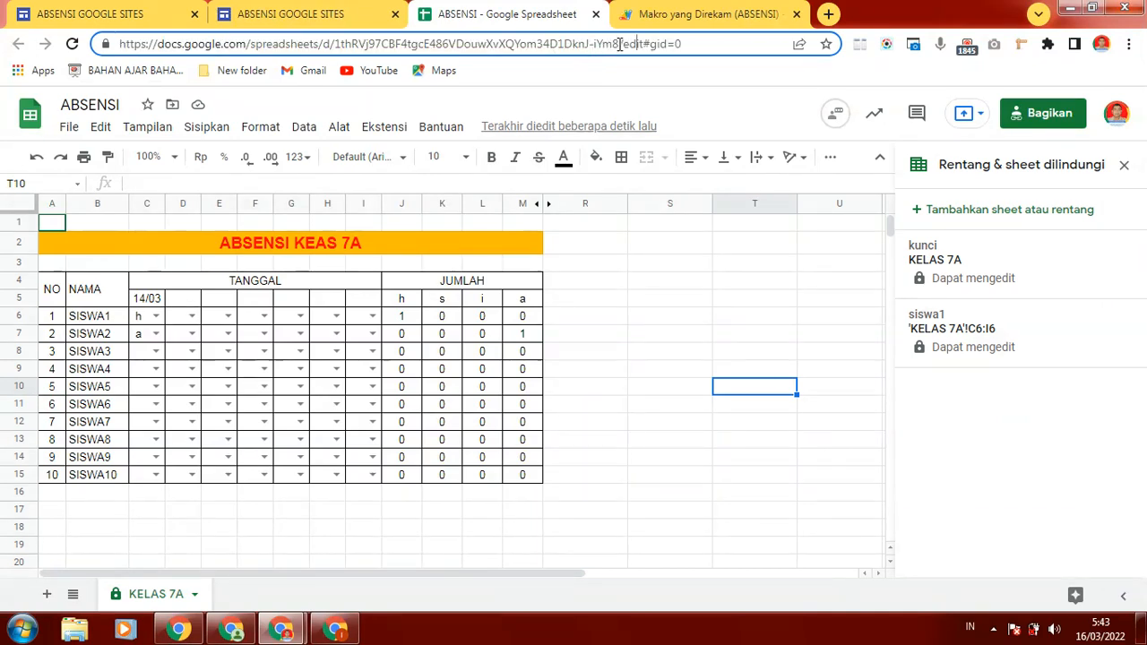
drag(619, 45, 16, 30)
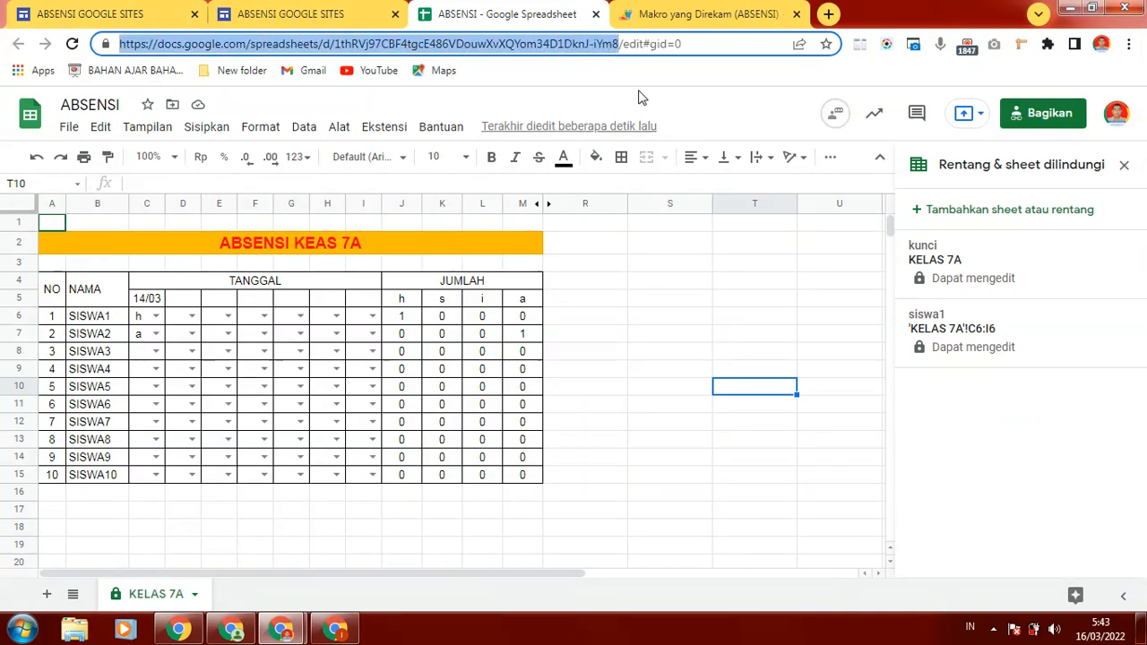
right_click(579, 51)
click(621, 107)
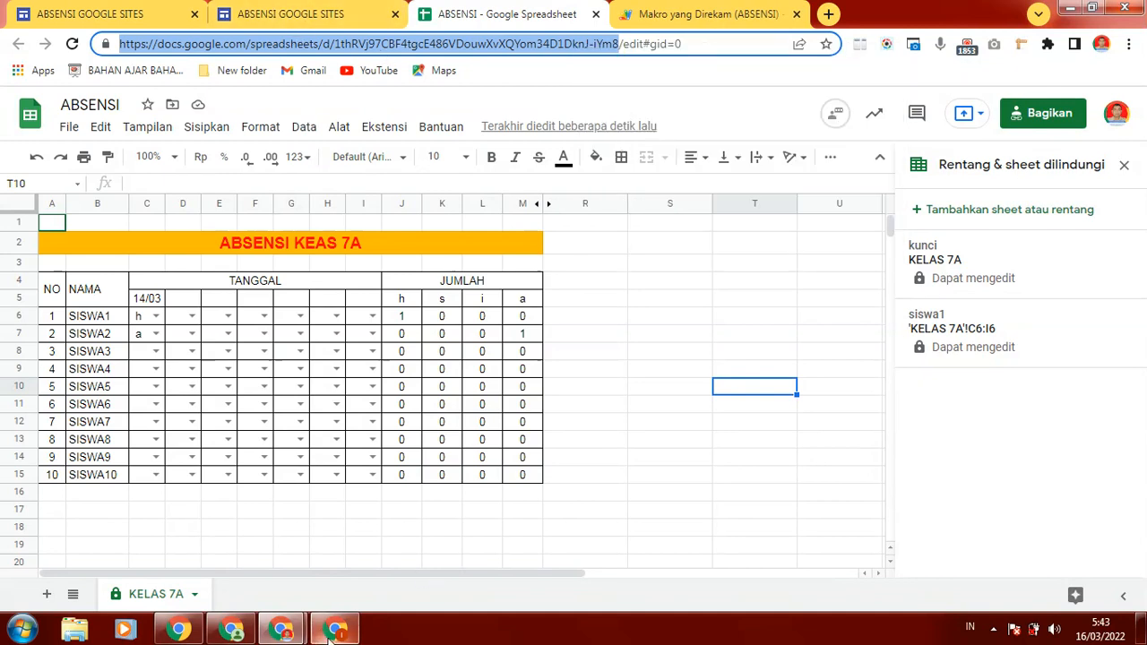
mouse_move(293, 634)
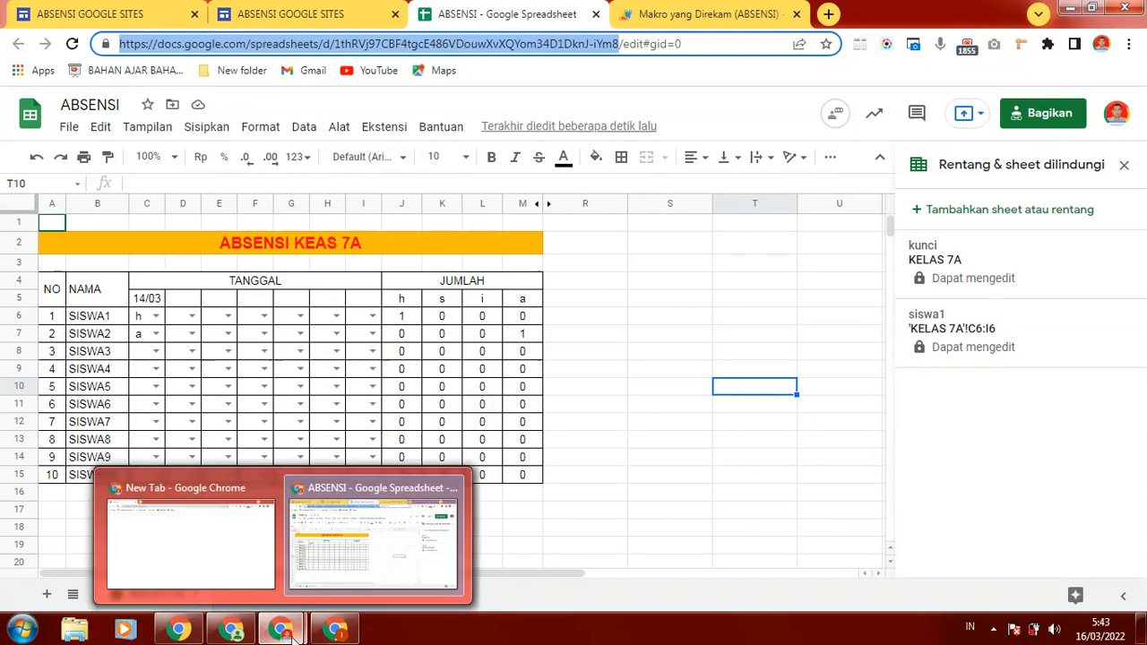
Switch to the Salinan dari live worksheet di google sites document and copy its first iframe embed code containing the spreadsheet link.
click(336, 629)
click(262, 15)
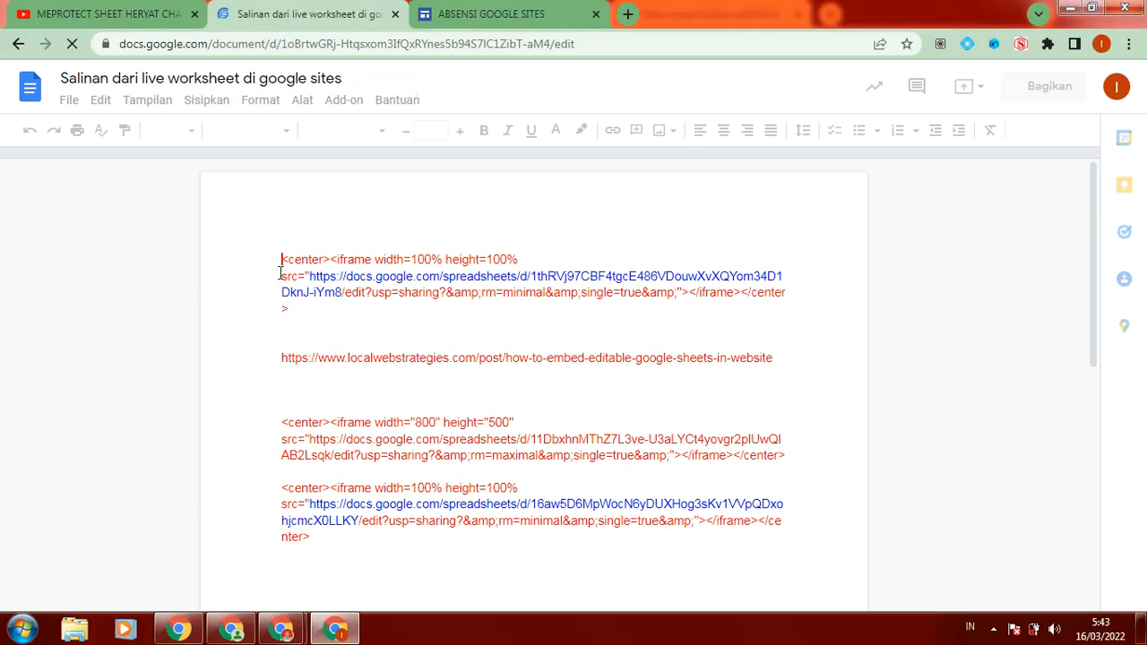
click(328, 328)
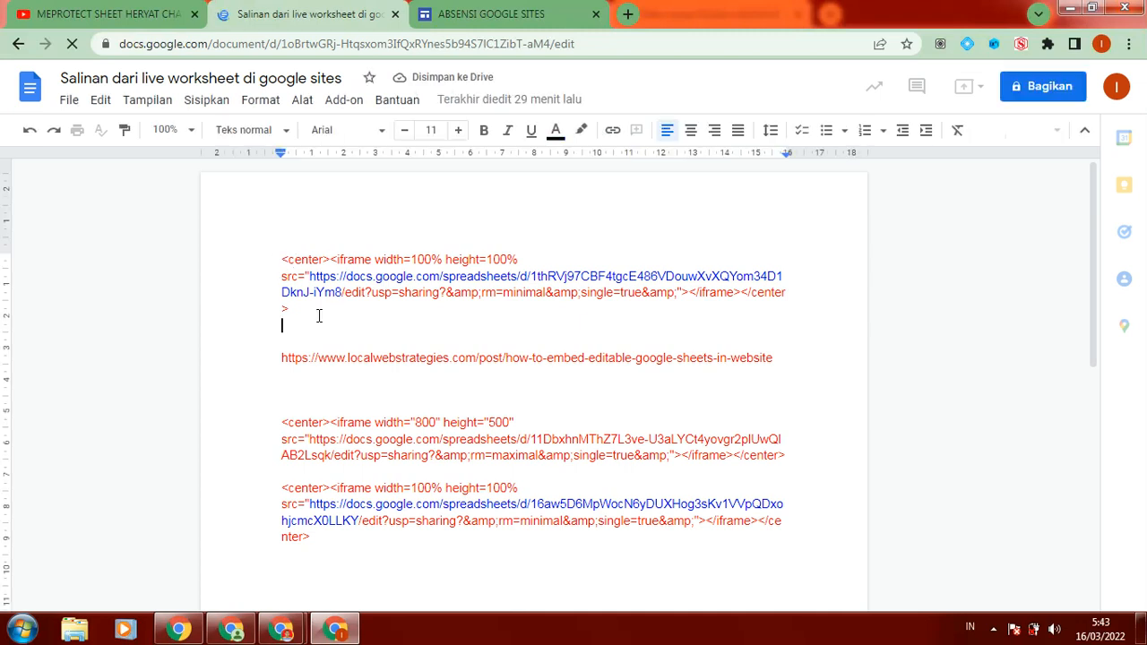
drag(319, 316, 328, 317)
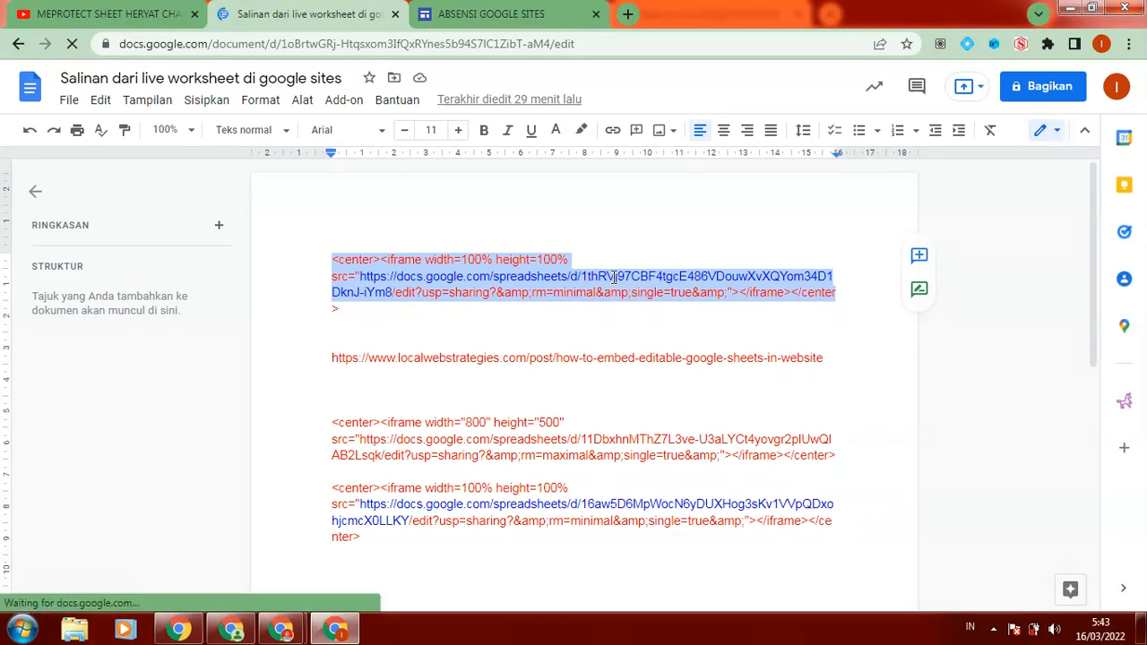
right_click(563, 282)
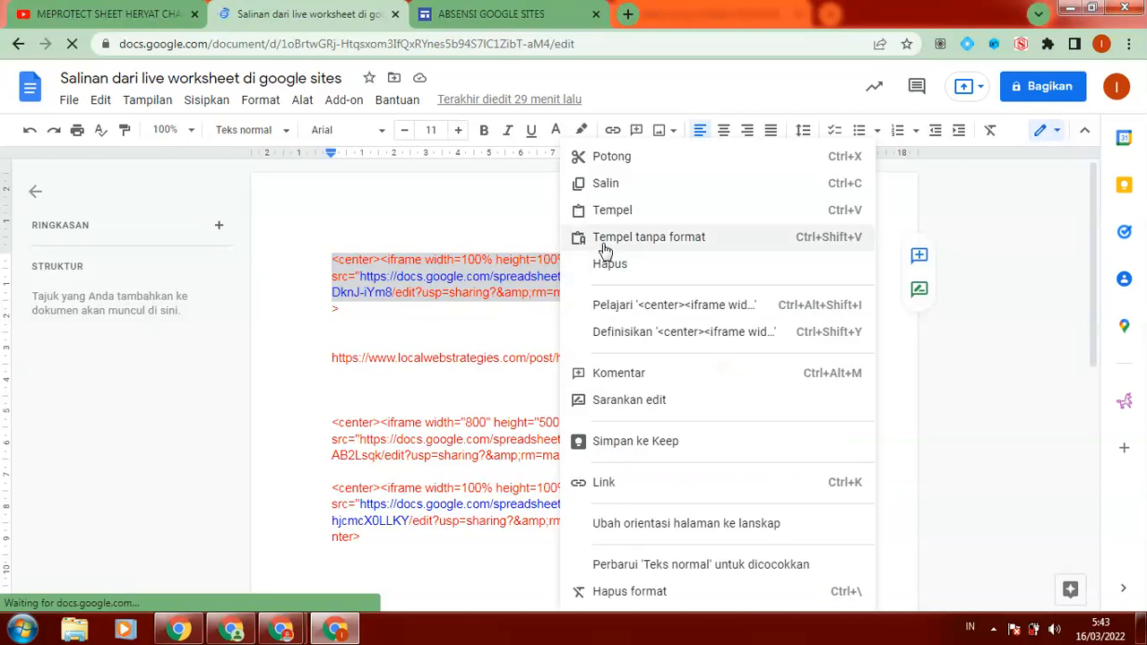
click(614, 185)
click(509, 309)
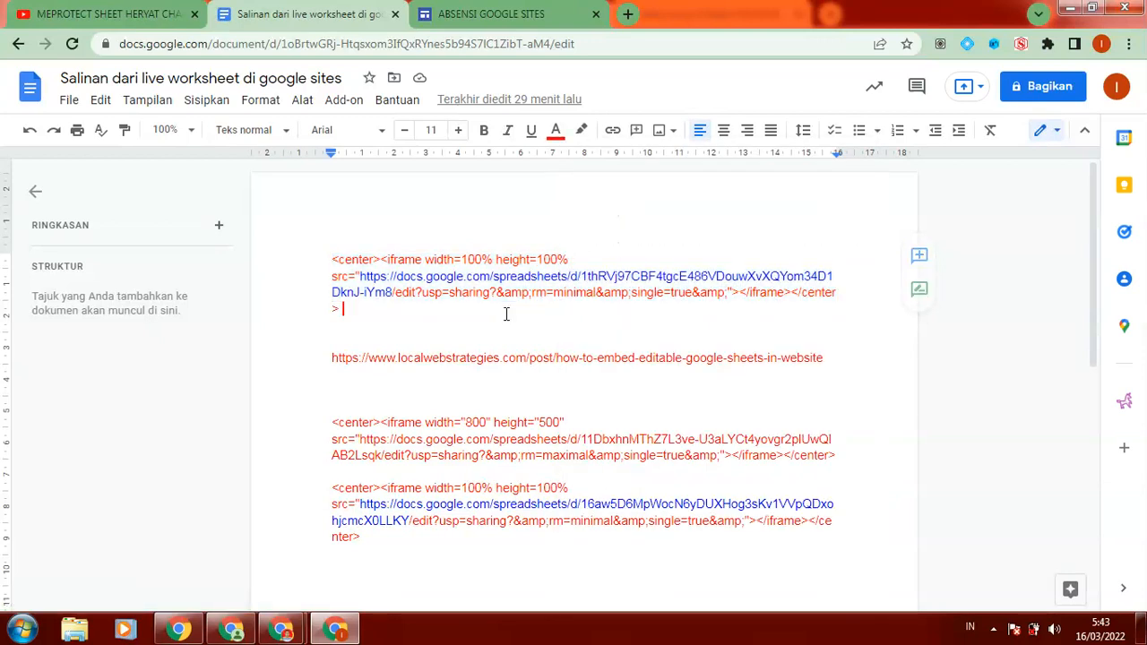
shift+click(391, 294)
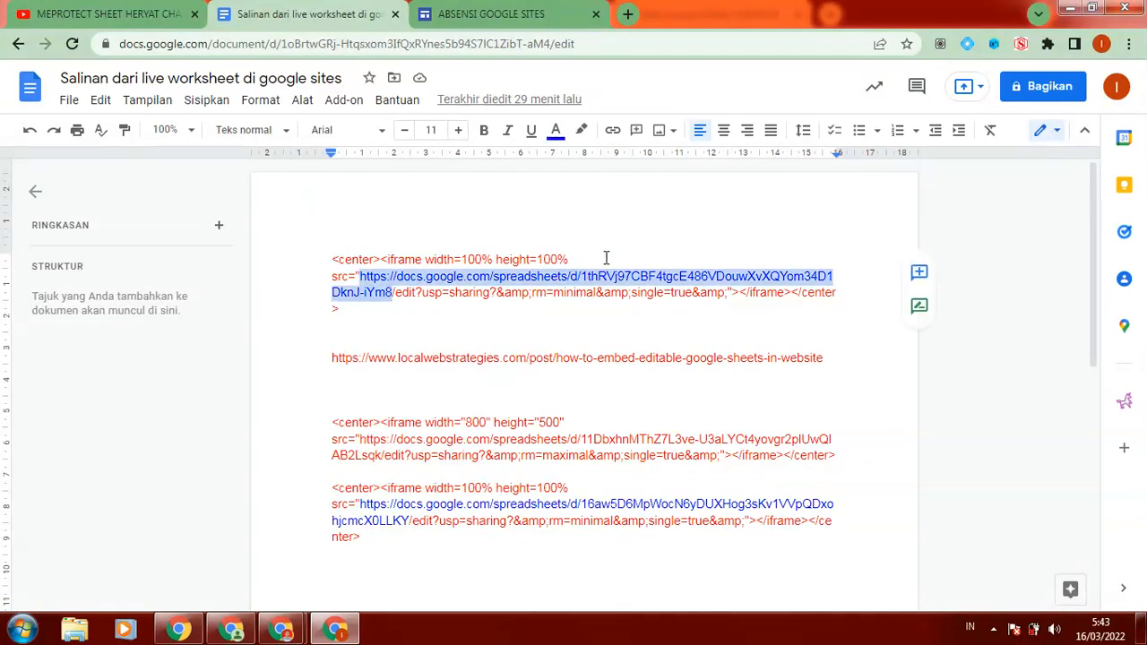
click(555, 296)
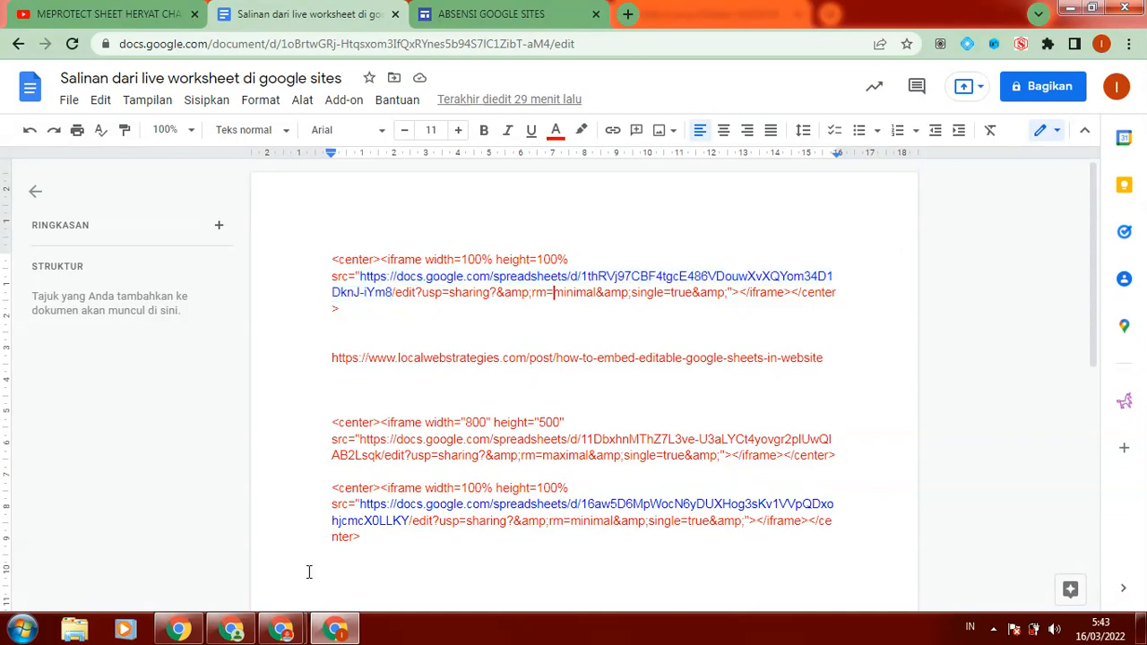
Try the copied iframe code as an embed in the ABSENSI GOOGLE SITES editor and cancel without inserting it.
mouse_move(282, 629)
click(314, 502)
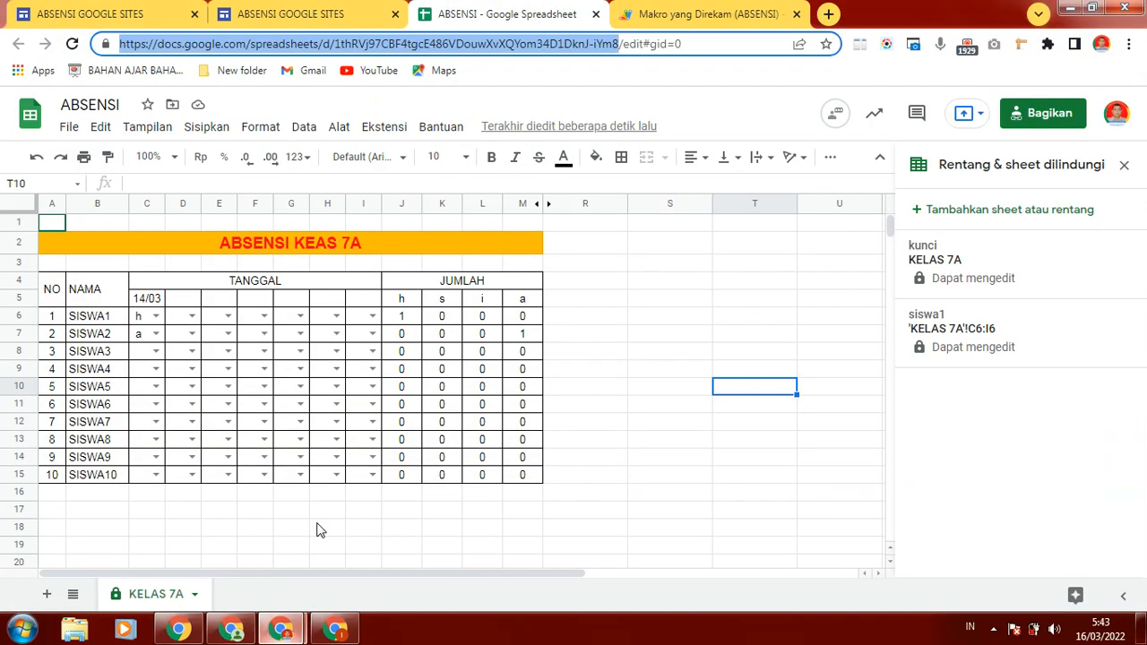
click(116, 17)
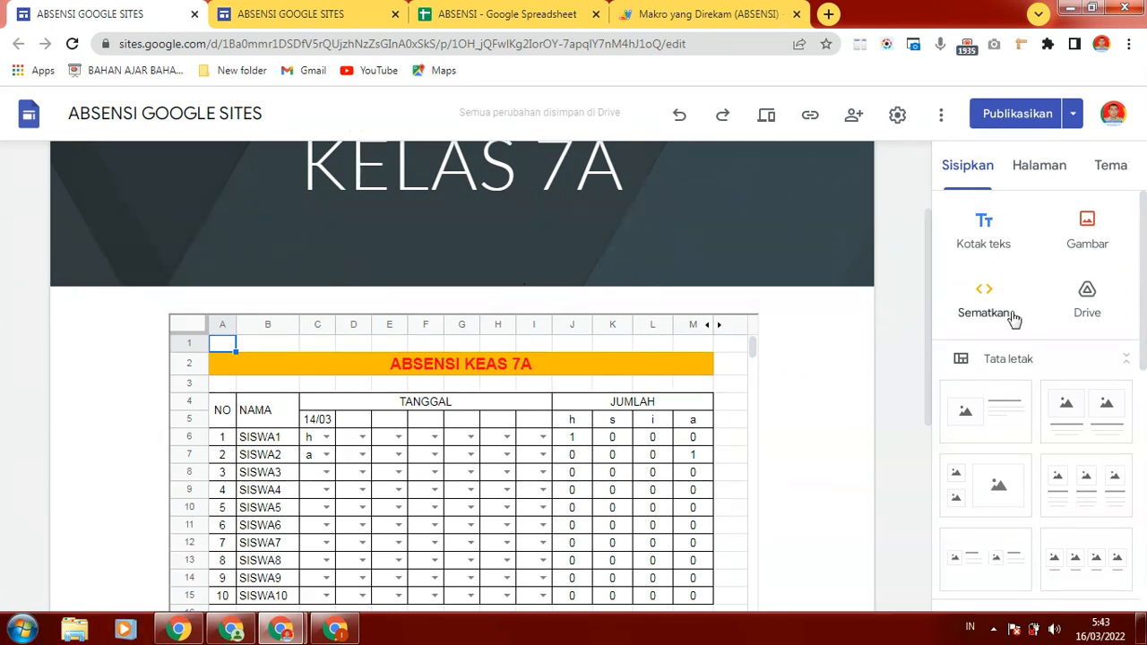
click(982, 305)
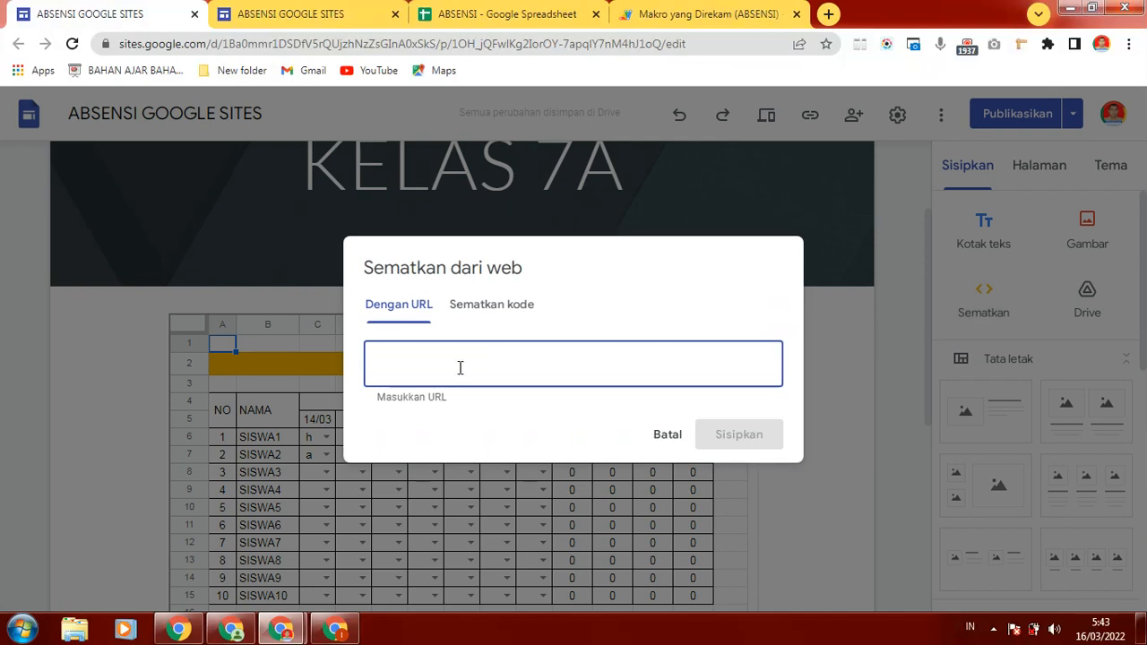
click(485, 304)
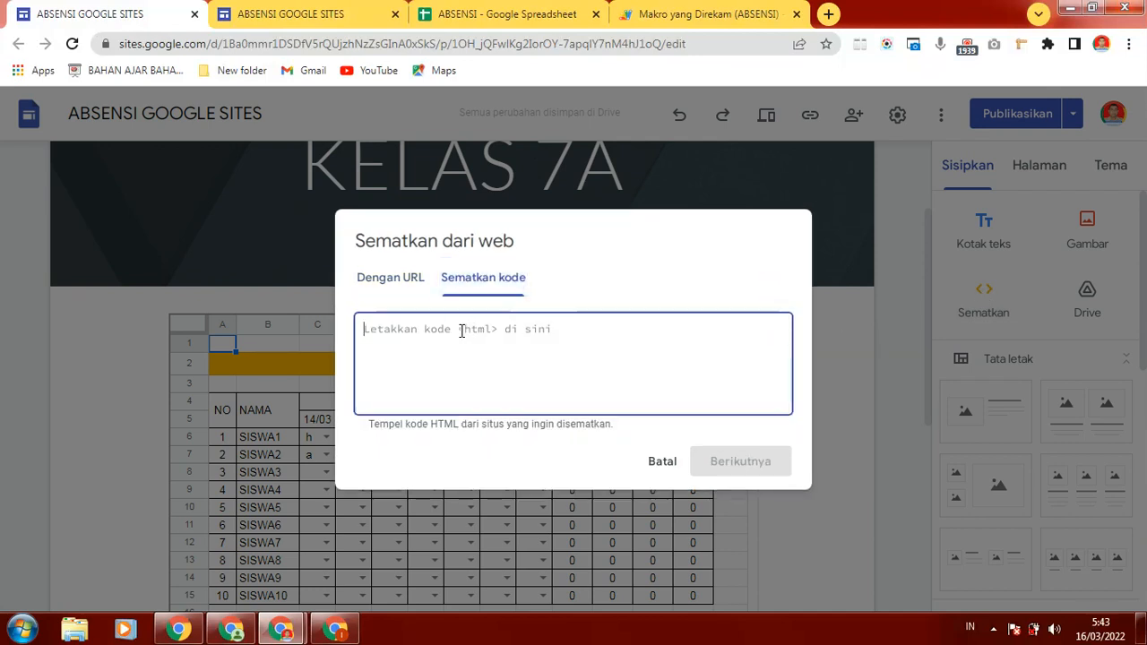
right_click(461, 332)
click(508, 430)
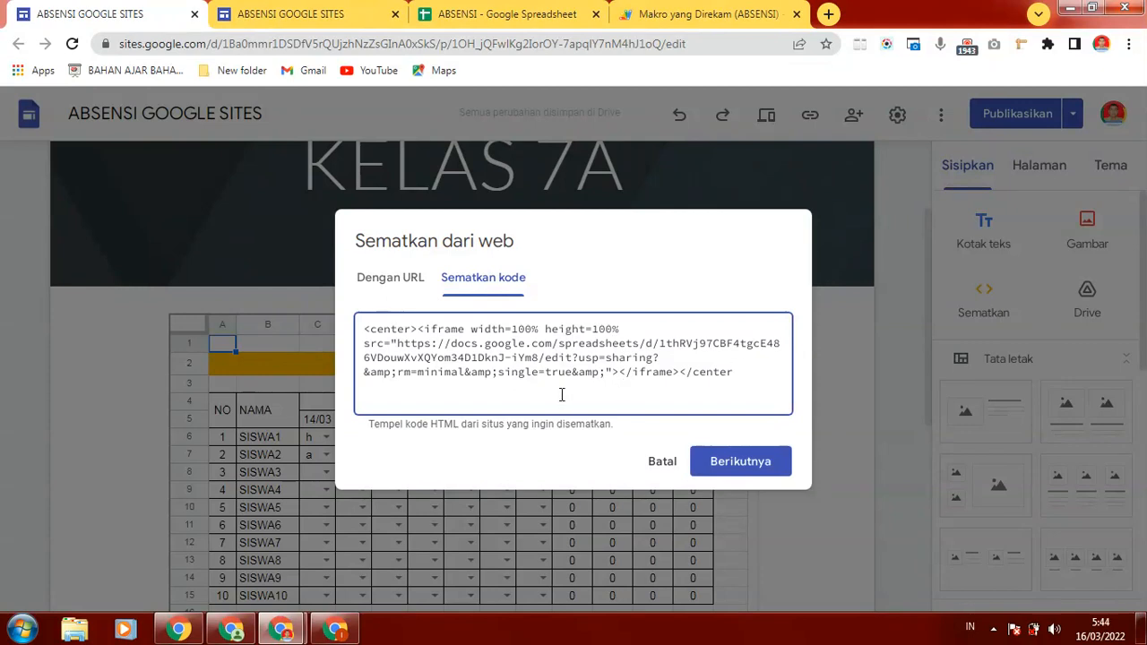
click(662, 462)
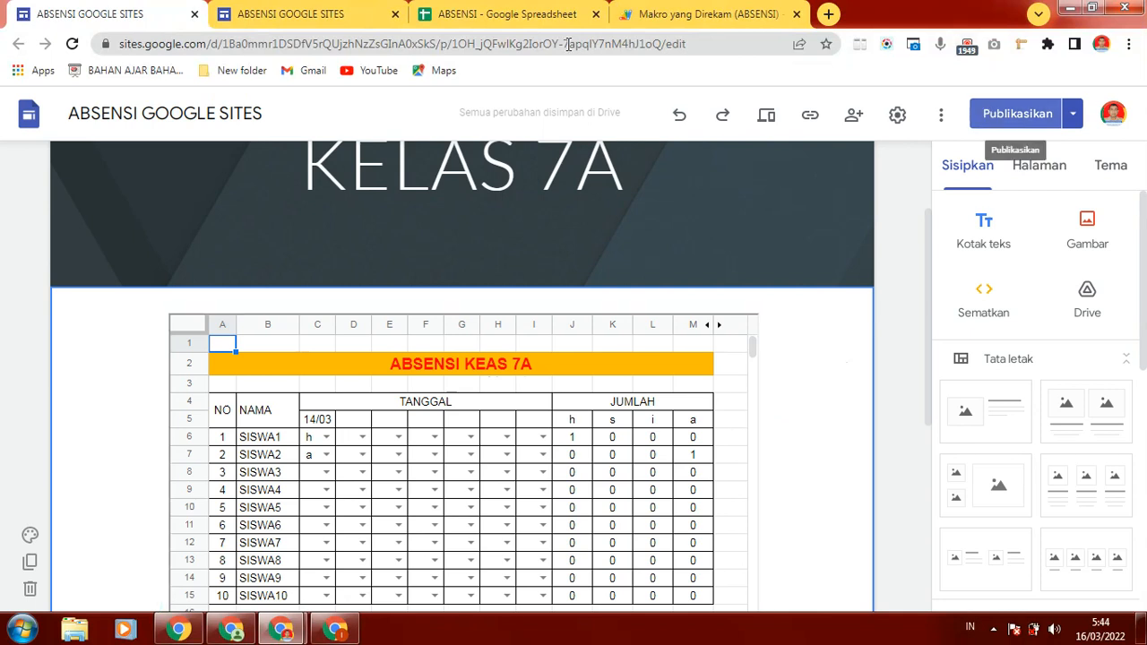
View the embedded class 7A attendance sheet on the published ABSENSI GOOGLE SITES page.
click(309, 15)
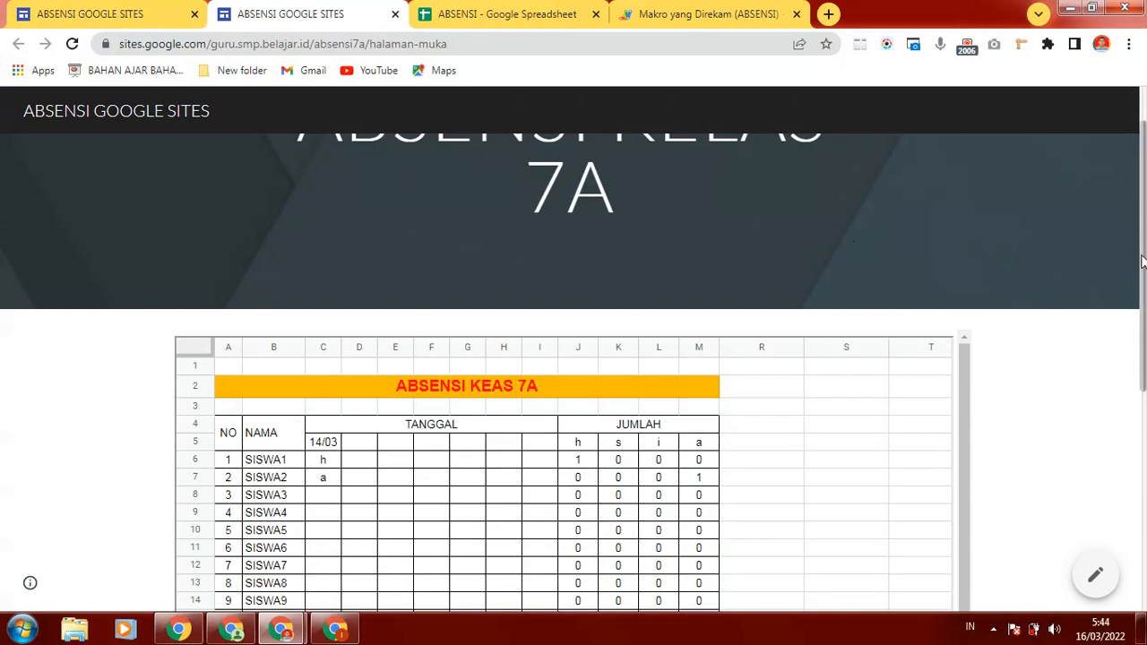
scroll(1142, 261, down, 1)
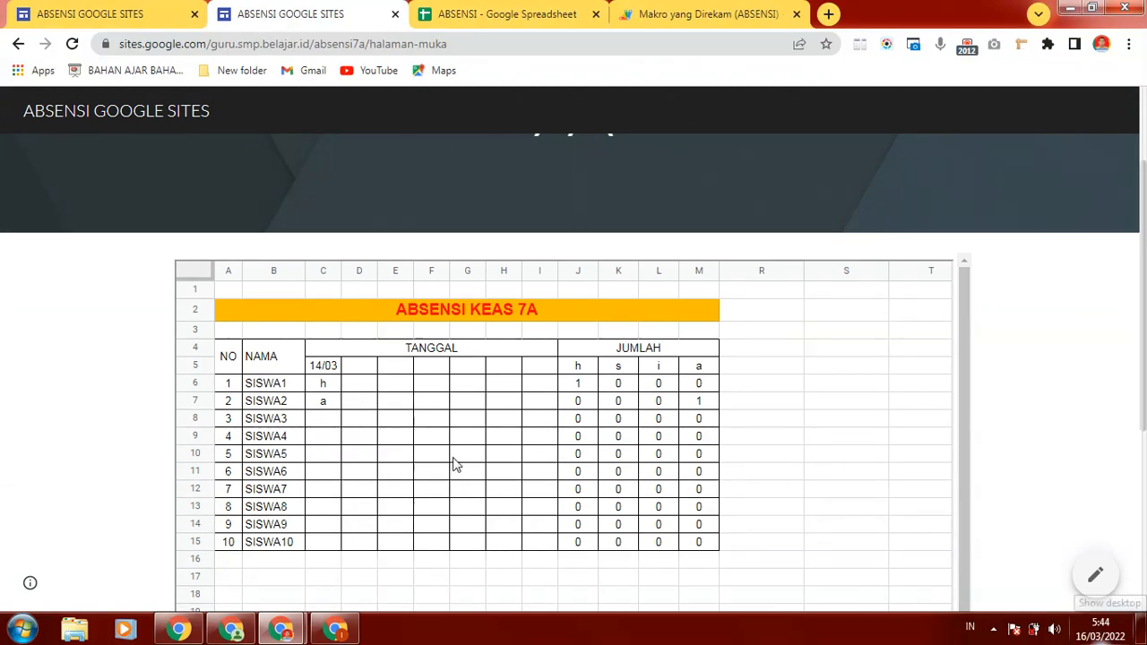
click(367, 382)
scroll(367, 371, up, 2)
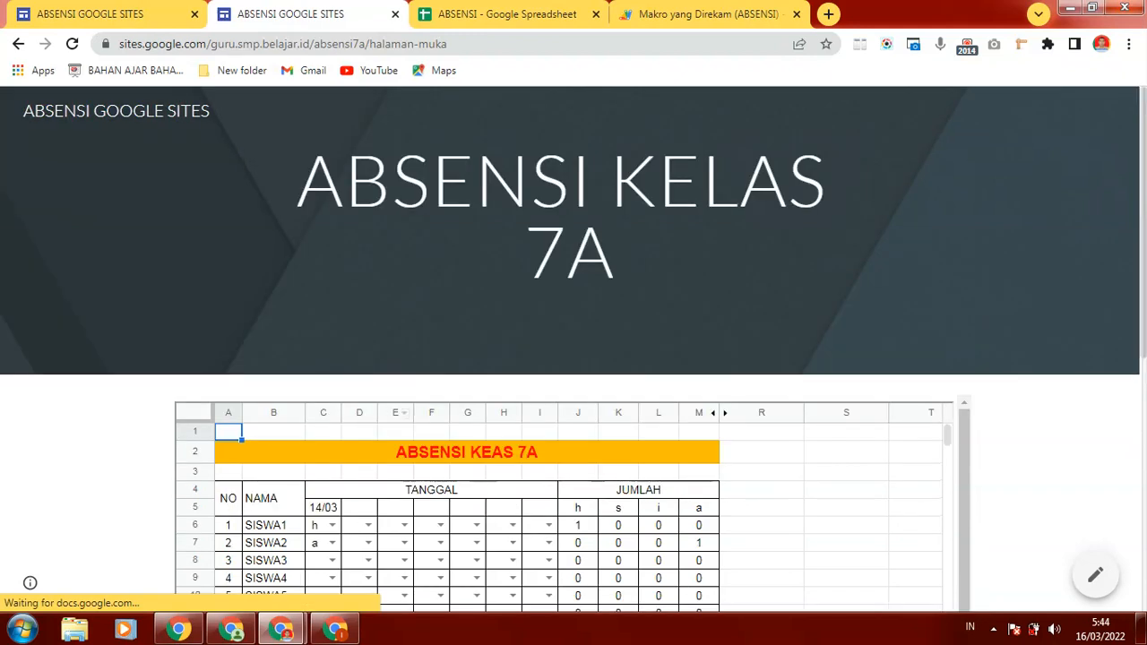
drag(1143, 235, 1144, 301)
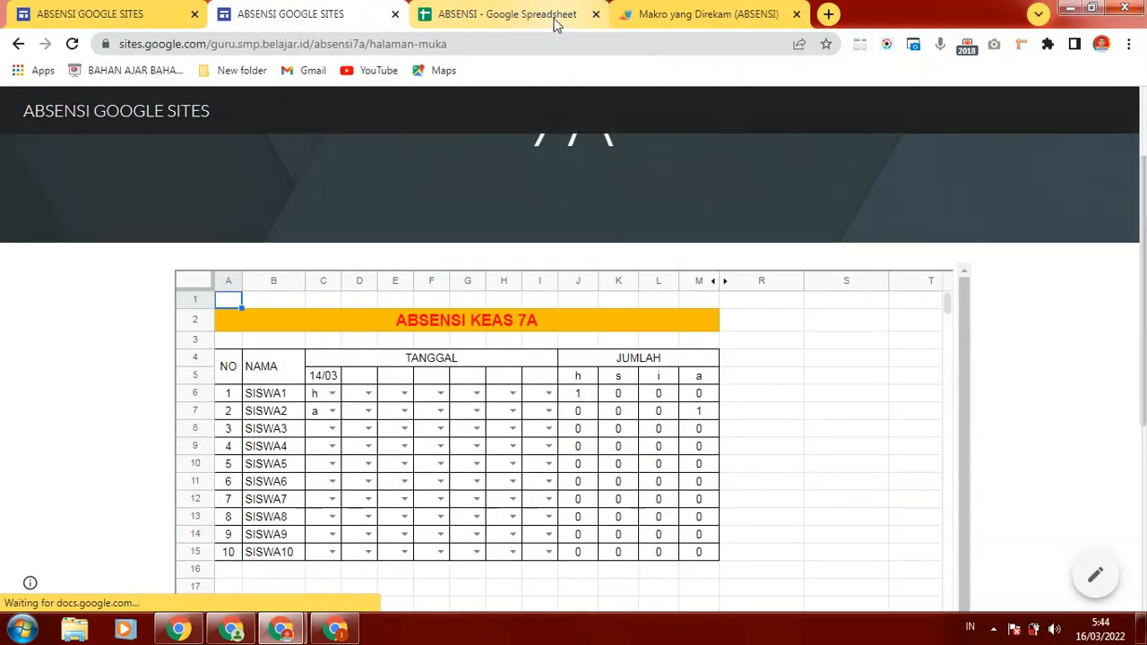
Open copy.gs with the masukan_tanggal function in the ABSENSI Apps Script project.
click(710, 15)
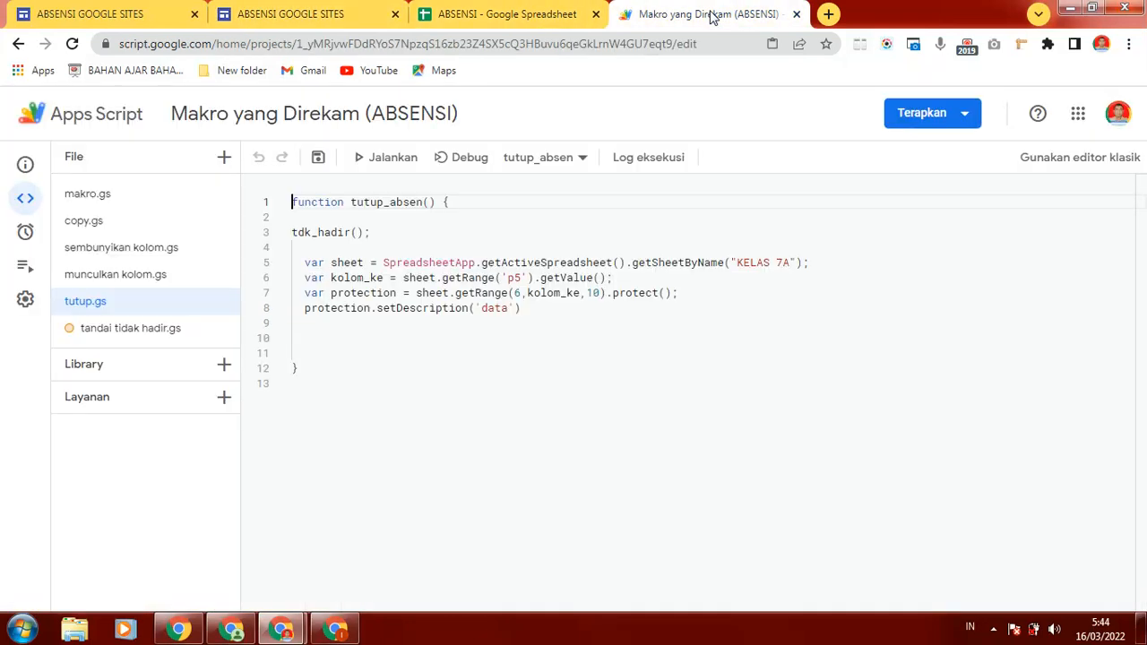
click(95, 223)
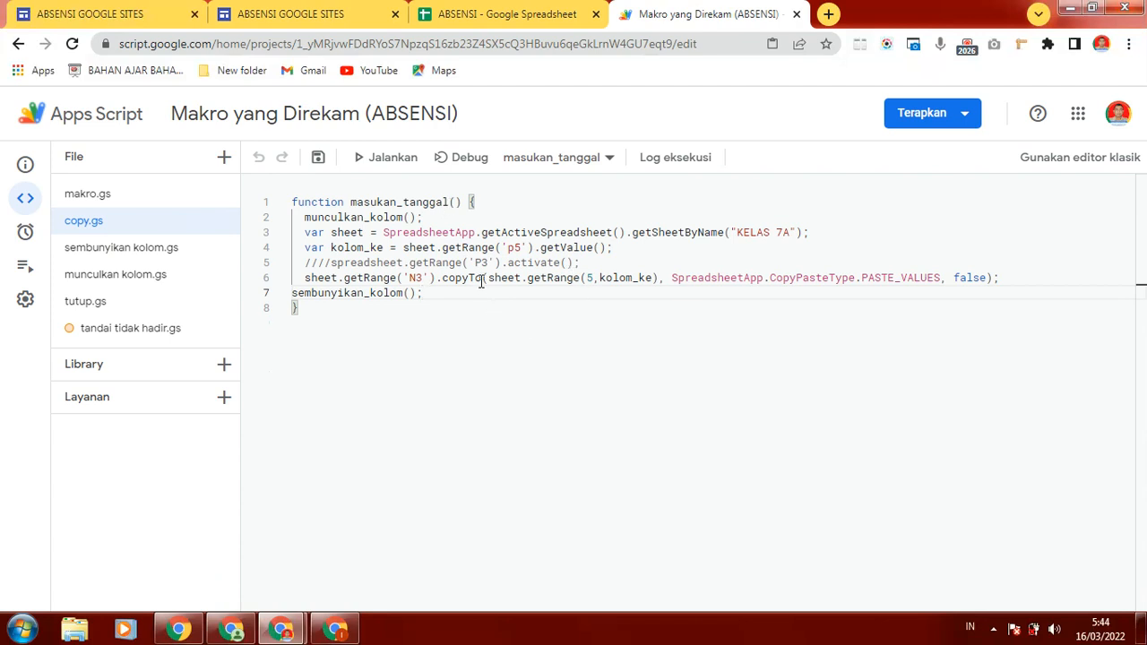
Unhide helper columns N to Q in the KELAS 7A sheet, inspect cells N3, C5 and D5, and undo the unhiding.
click(502, 14)
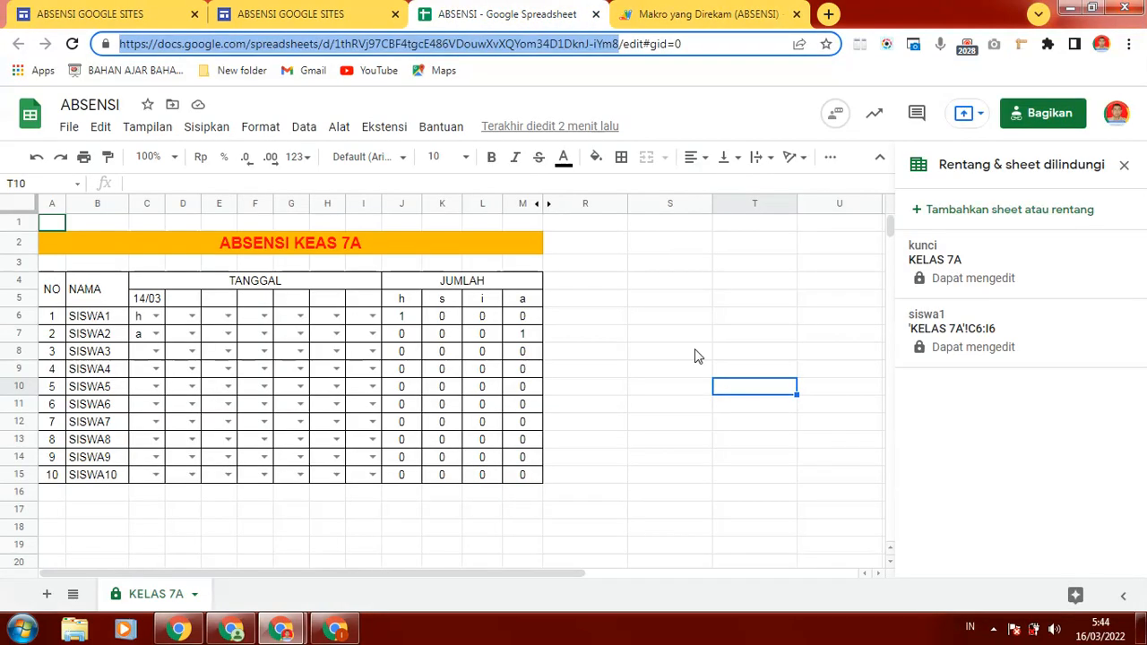
click(548, 205)
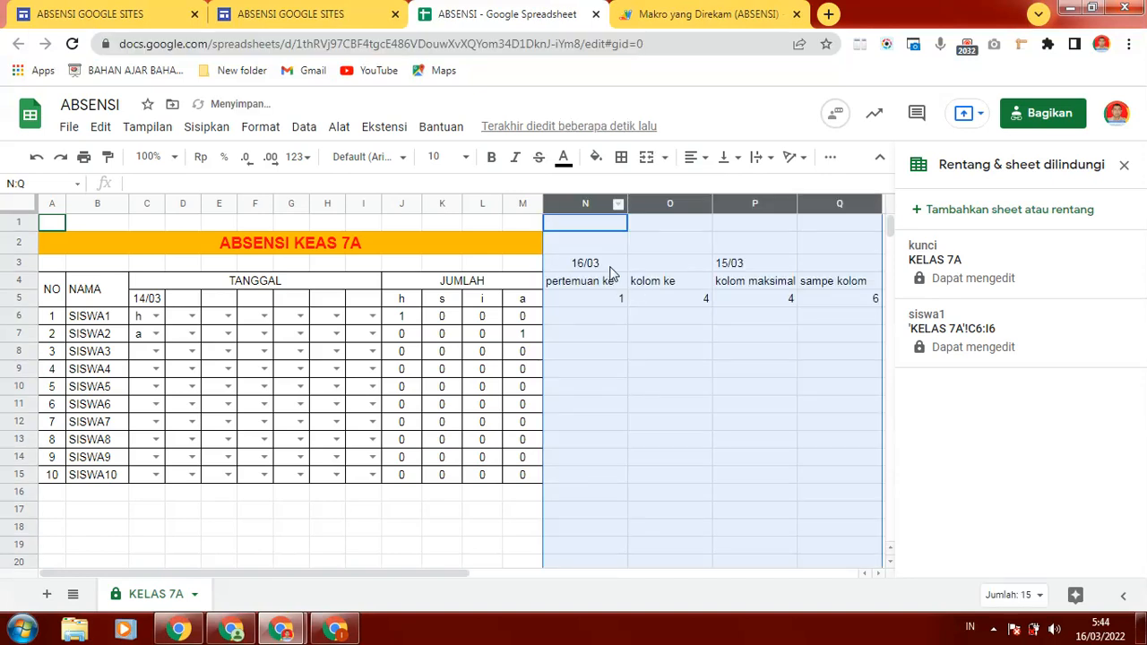
click(610, 267)
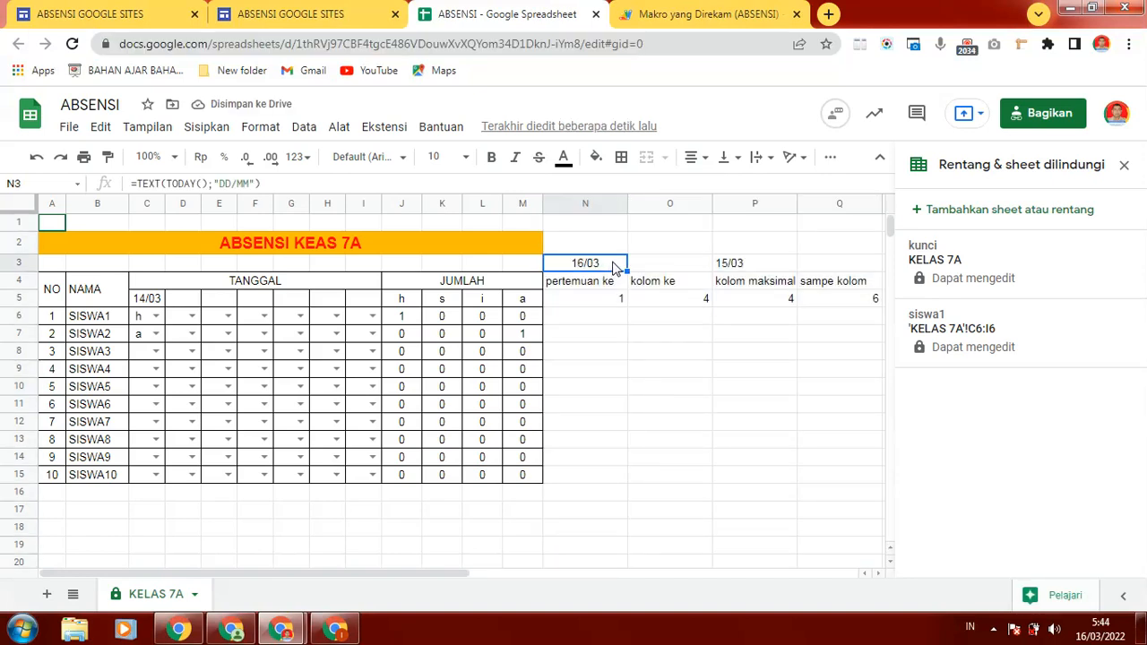
click(142, 302)
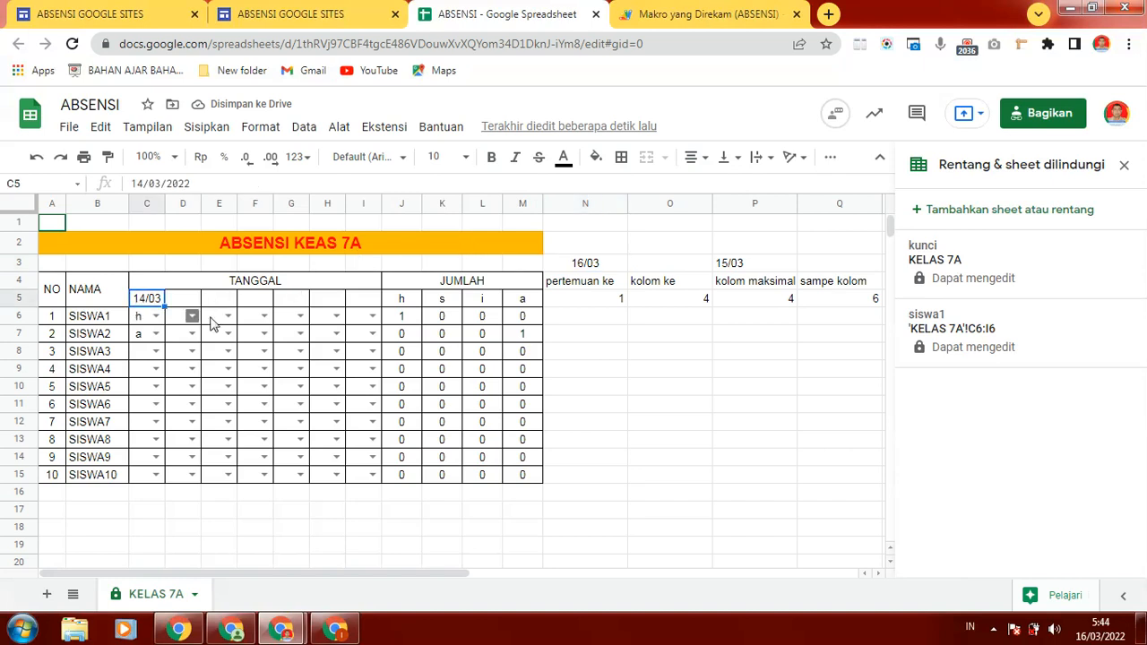
click(175, 303)
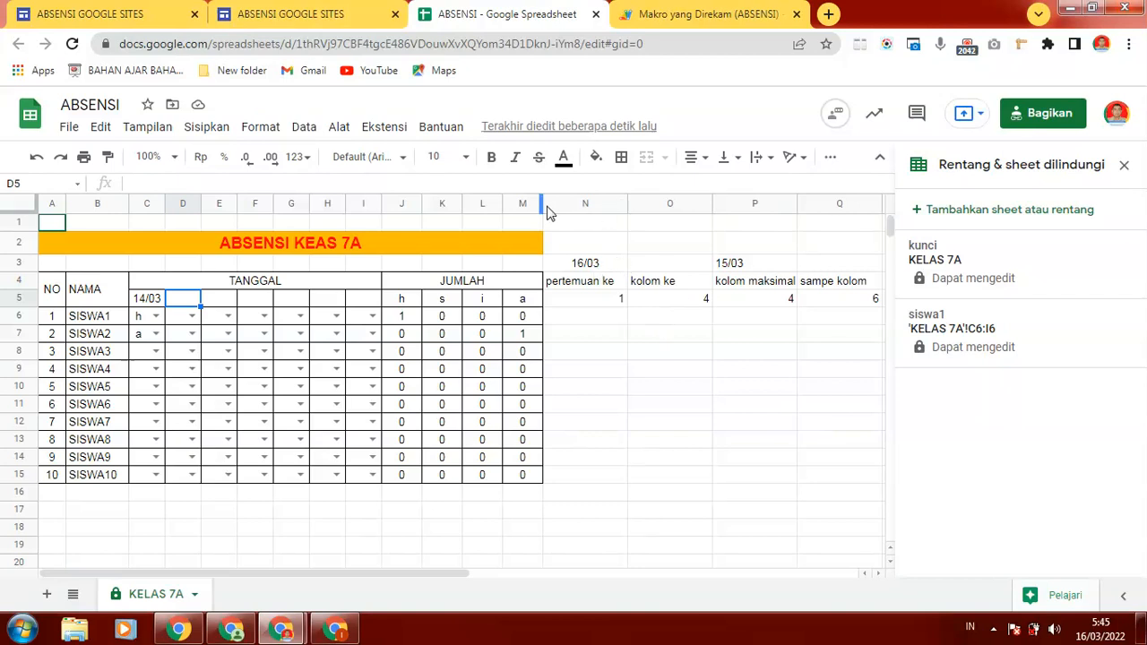
click(36, 160)
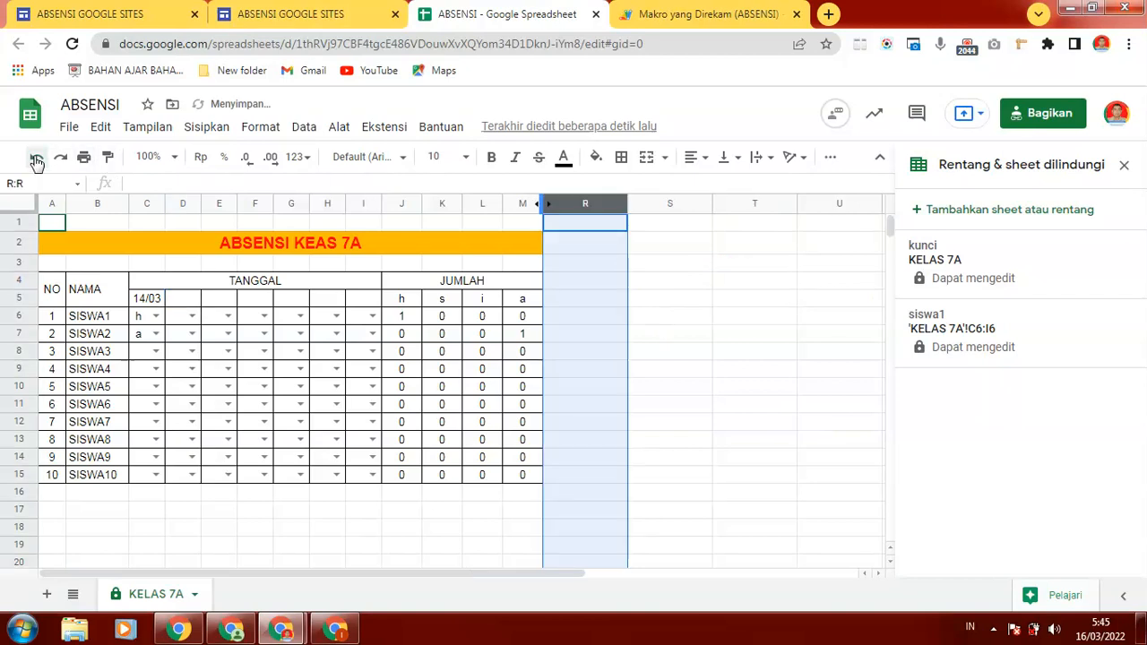
click(760, 344)
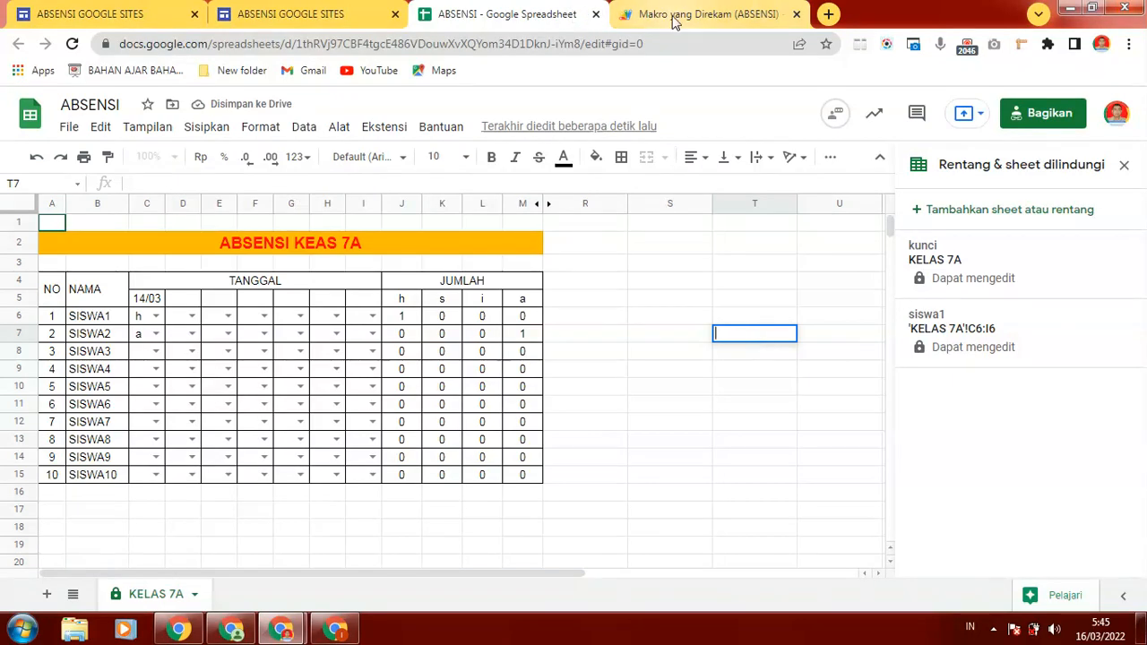
Run the masukan_tanggal function in copy.gs and check the date row in the KELAS 7A sheet and the published site.
click(677, 18)
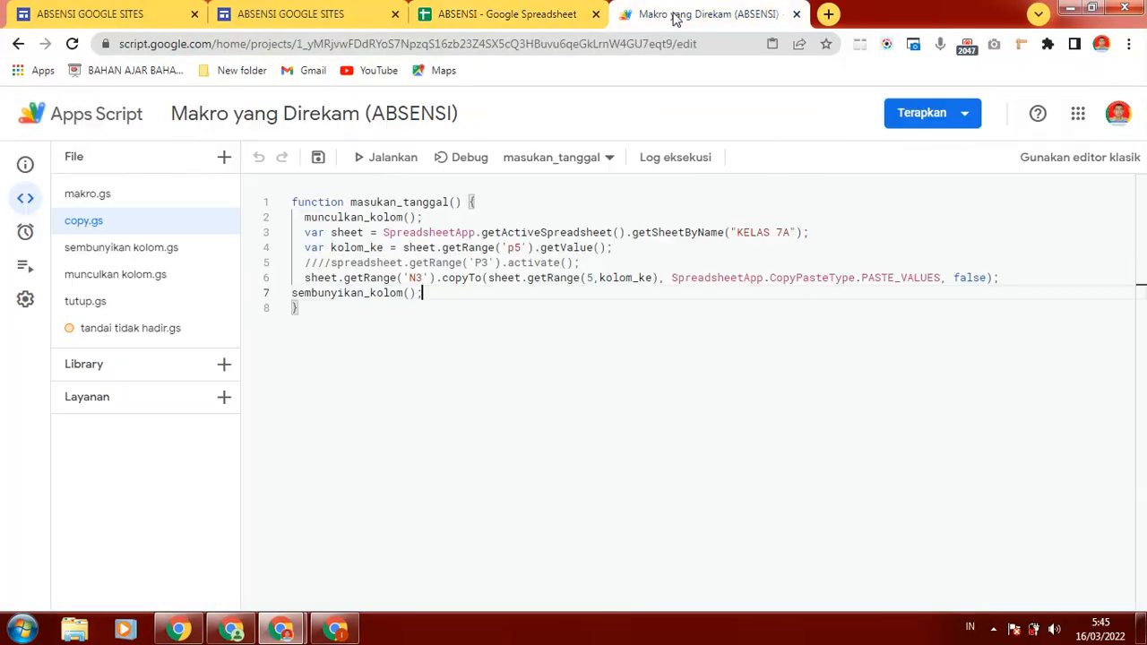
click(382, 160)
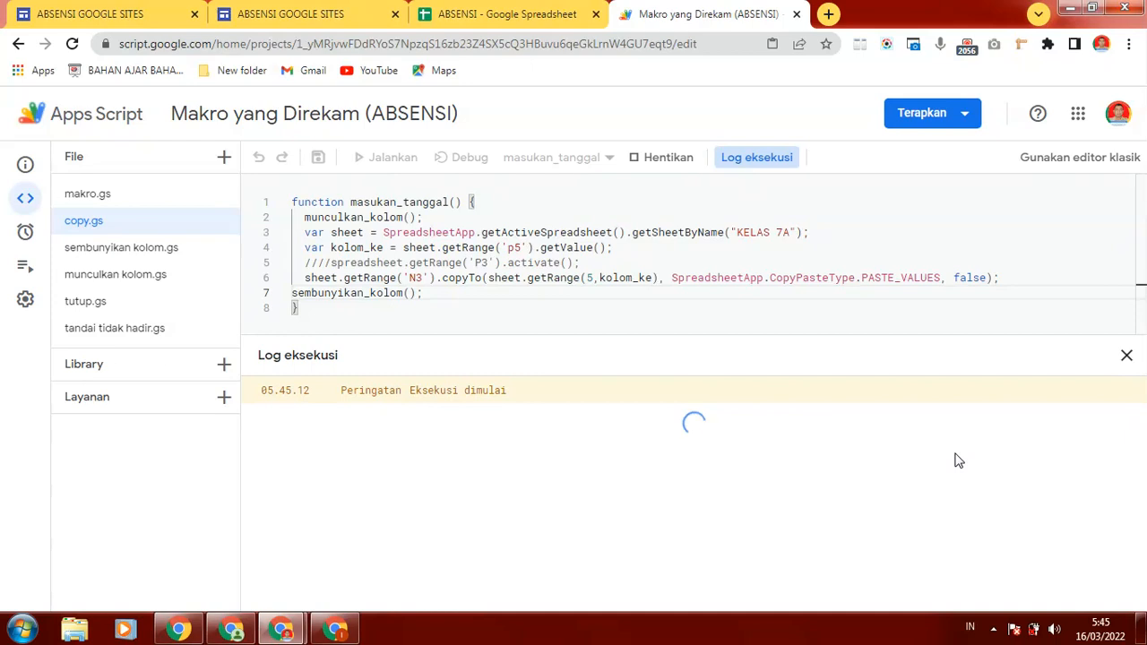
click(529, 14)
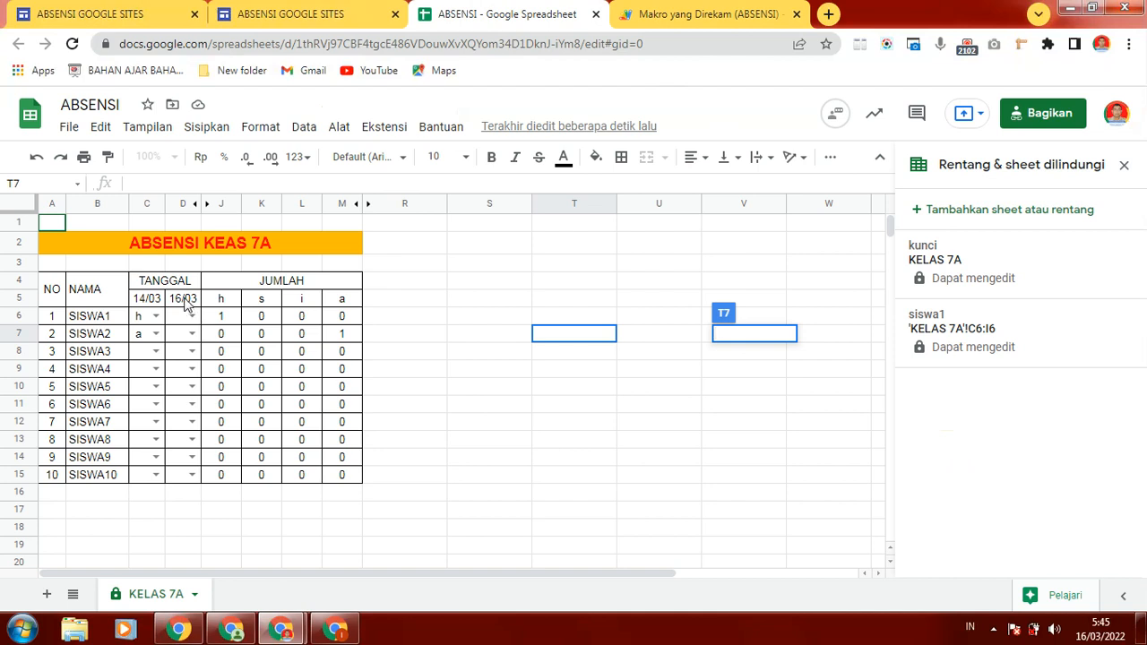
click(804, 504)
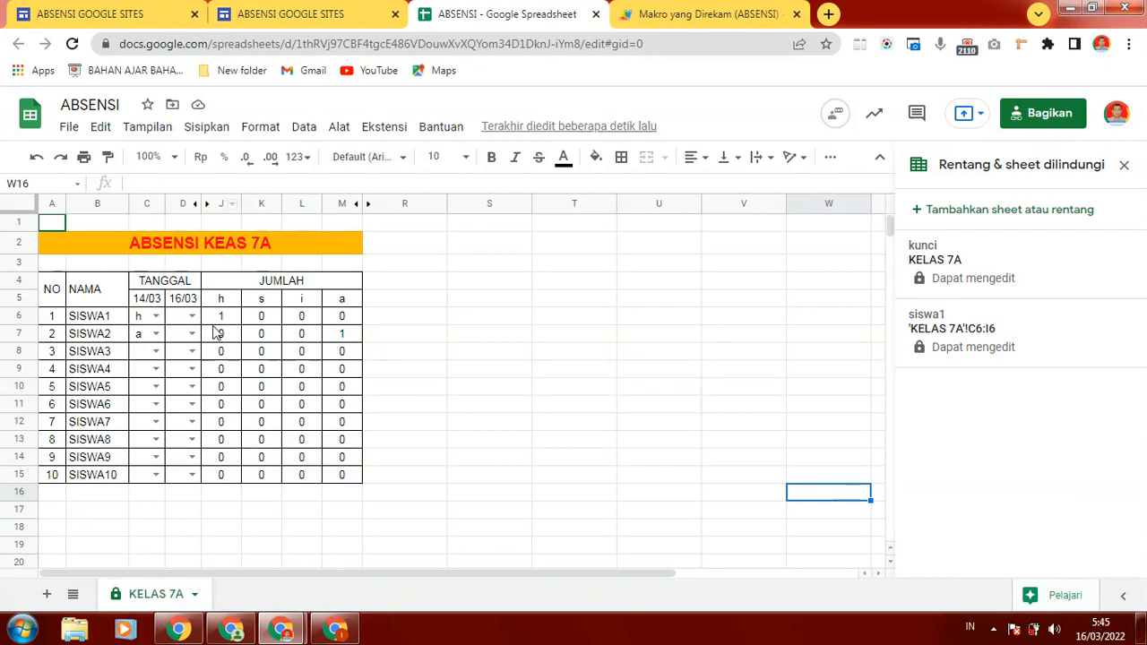
click(301, 16)
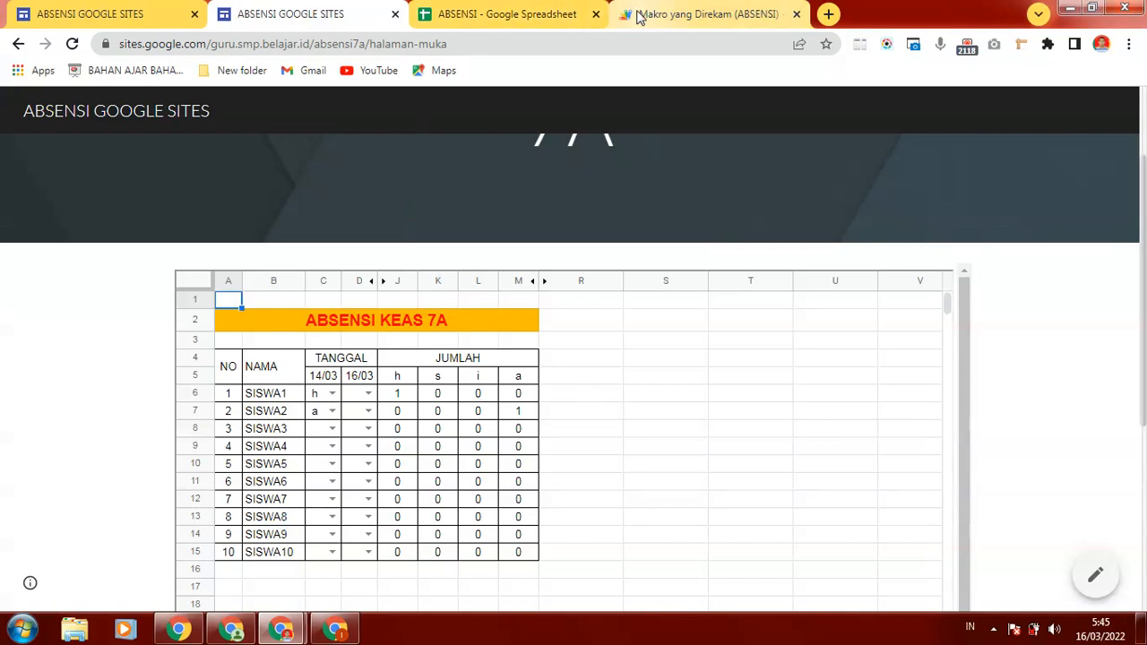
Review the tutup_absen function in tutup.gs with the execution log closed, and return to the ABSENSI spreadsheet.
click(716, 14)
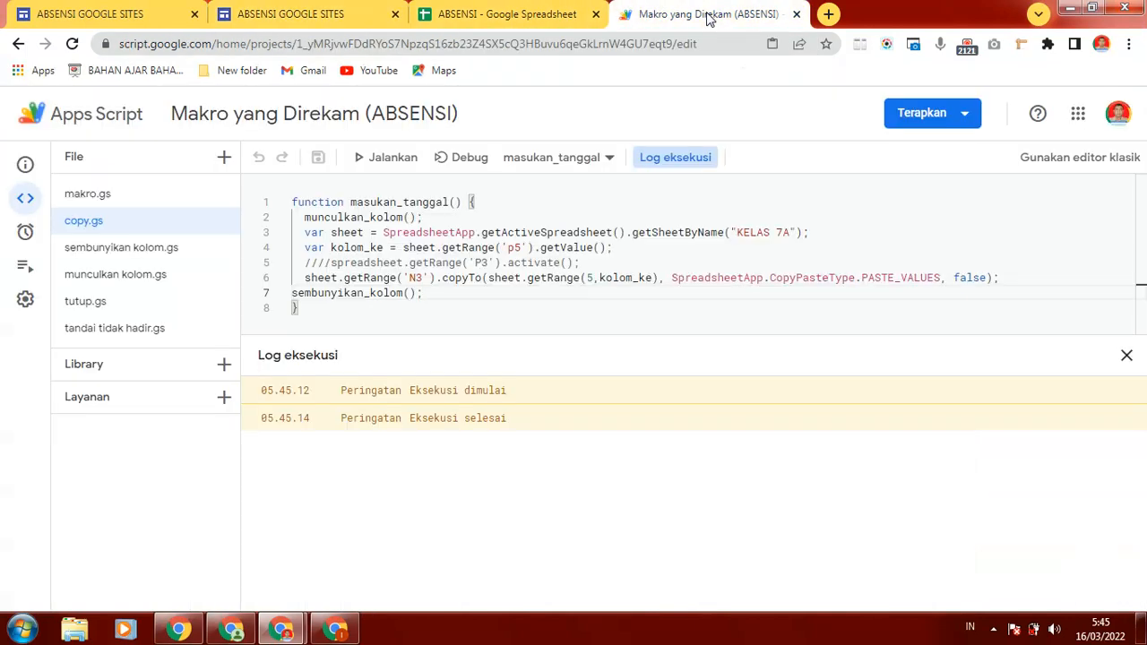
click(86, 304)
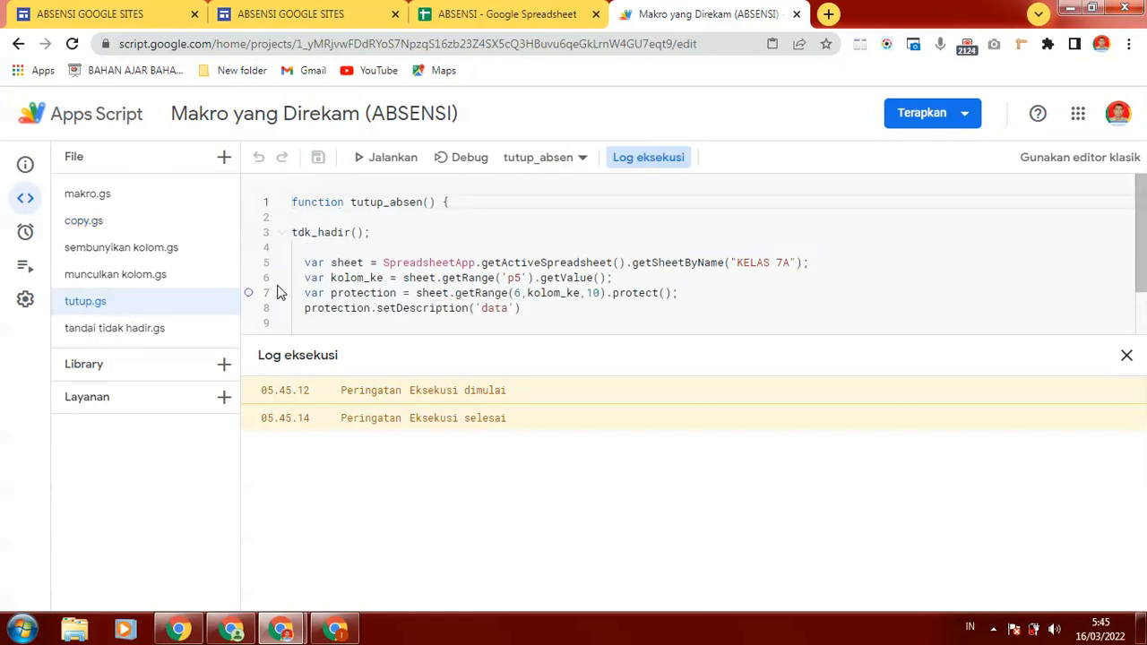
click(1125, 355)
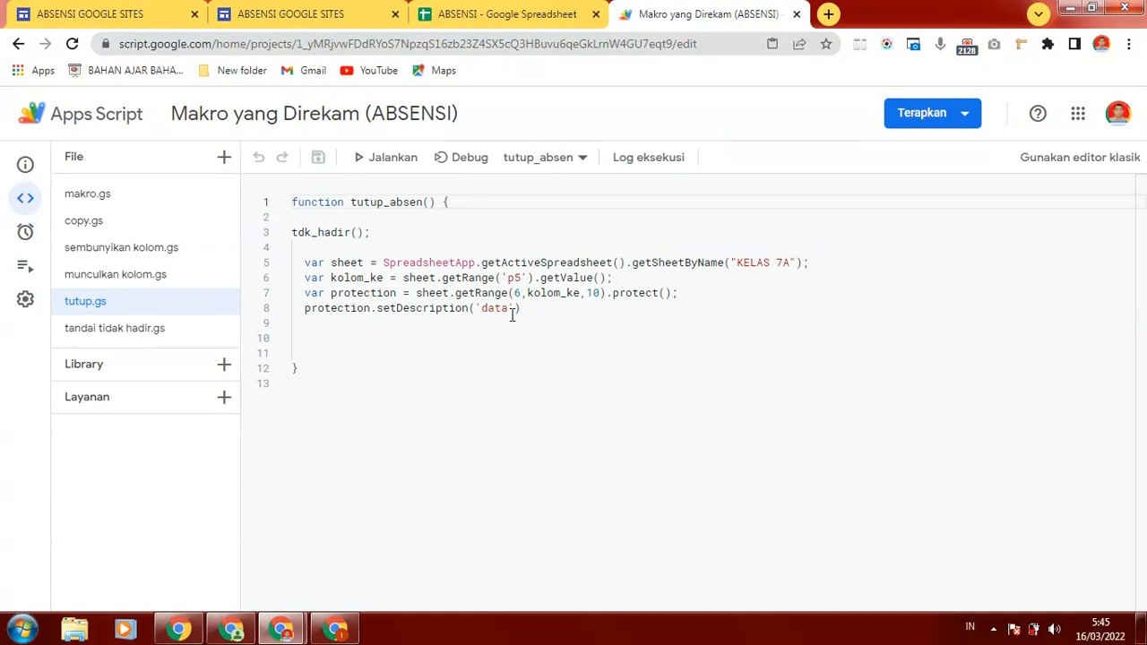
click(485, 16)
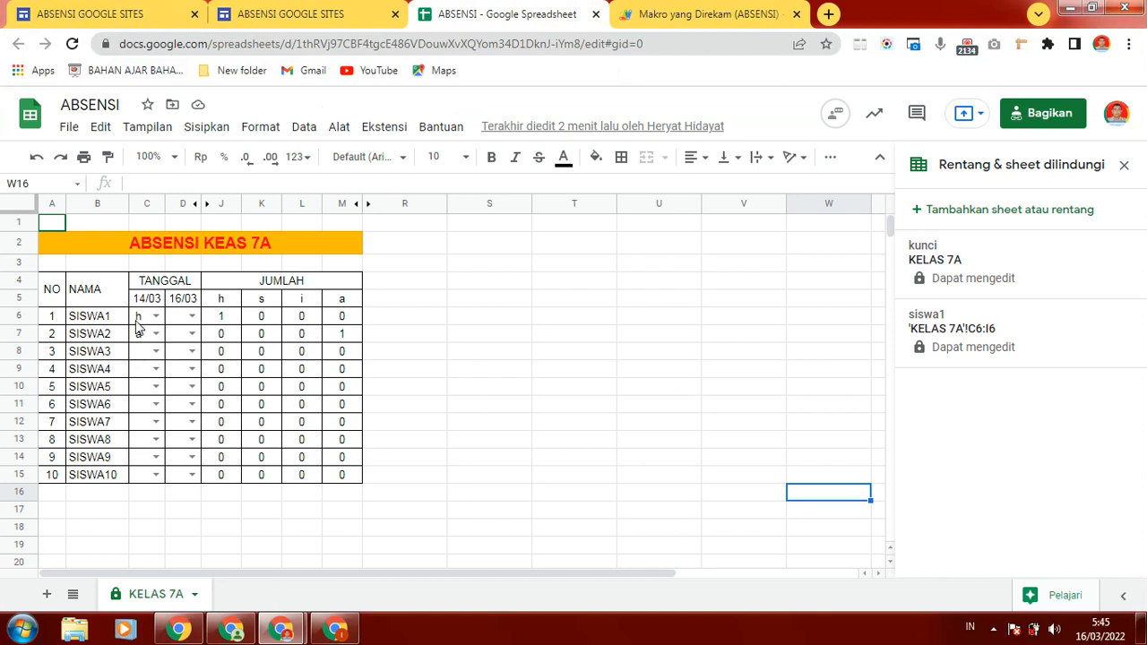
Open the published ABSENSI GOOGLE SITES page in the other account's browser window and test cell D6 in the embedded sheet.
click(180, 321)
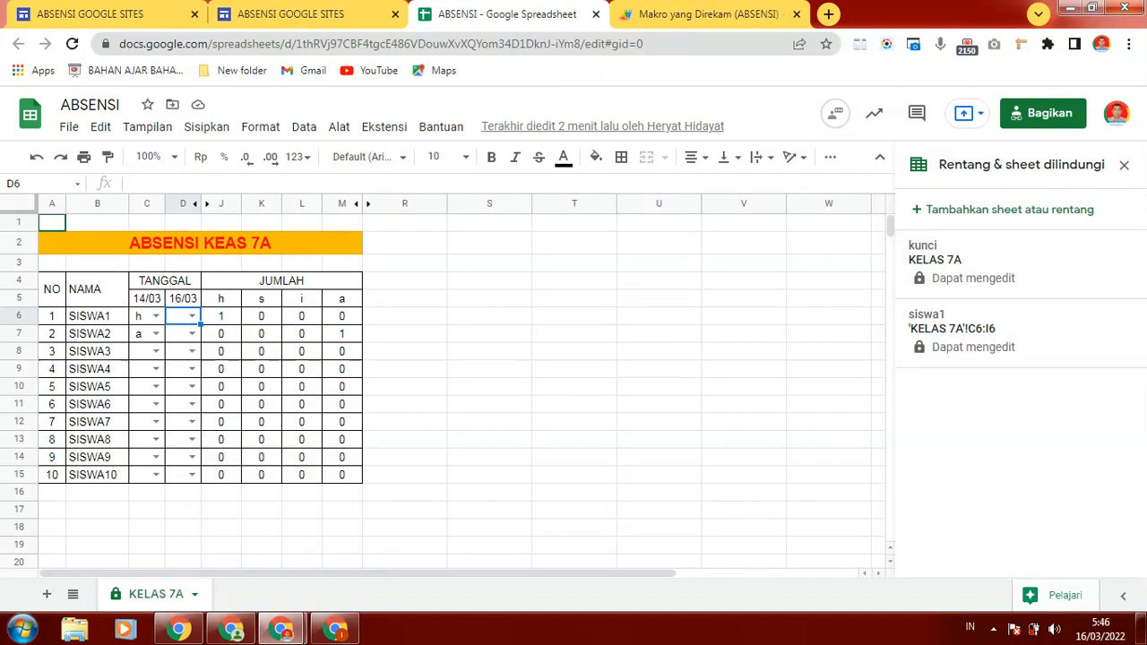
click(335, 630)
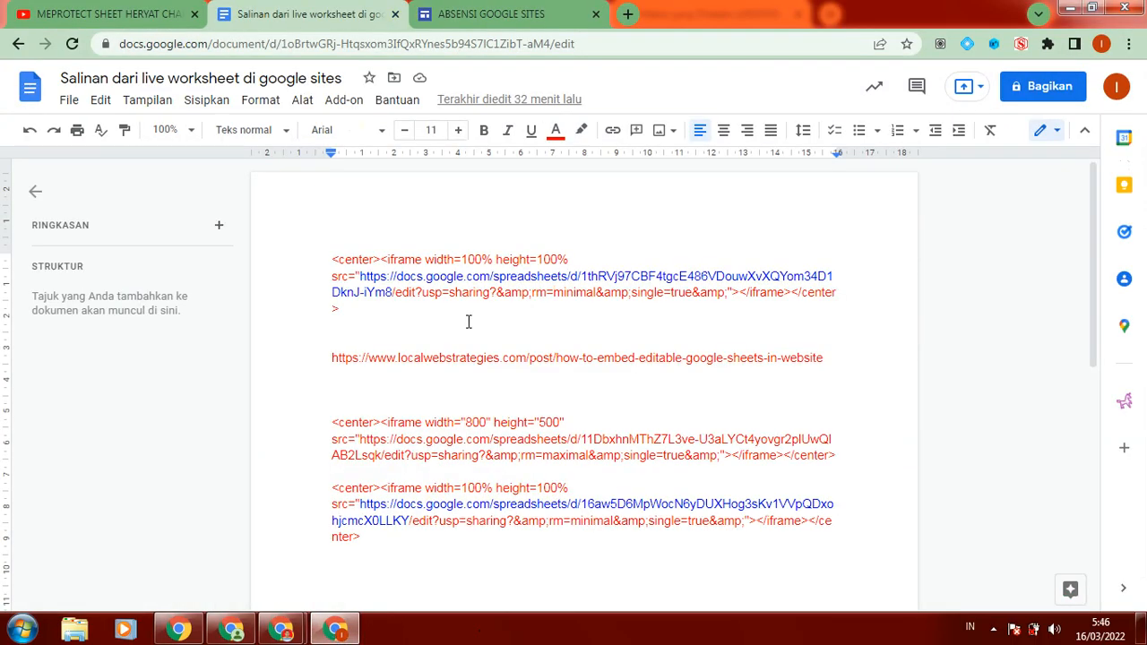
click(497, 11)
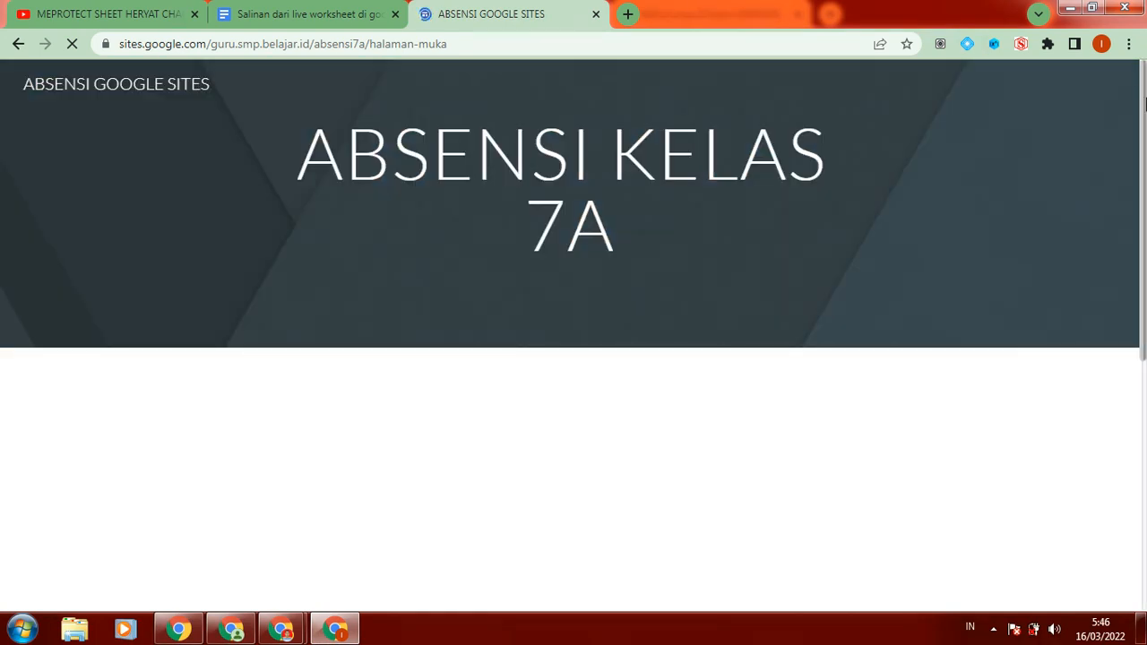
drag(1144, 106, 1143, 210)
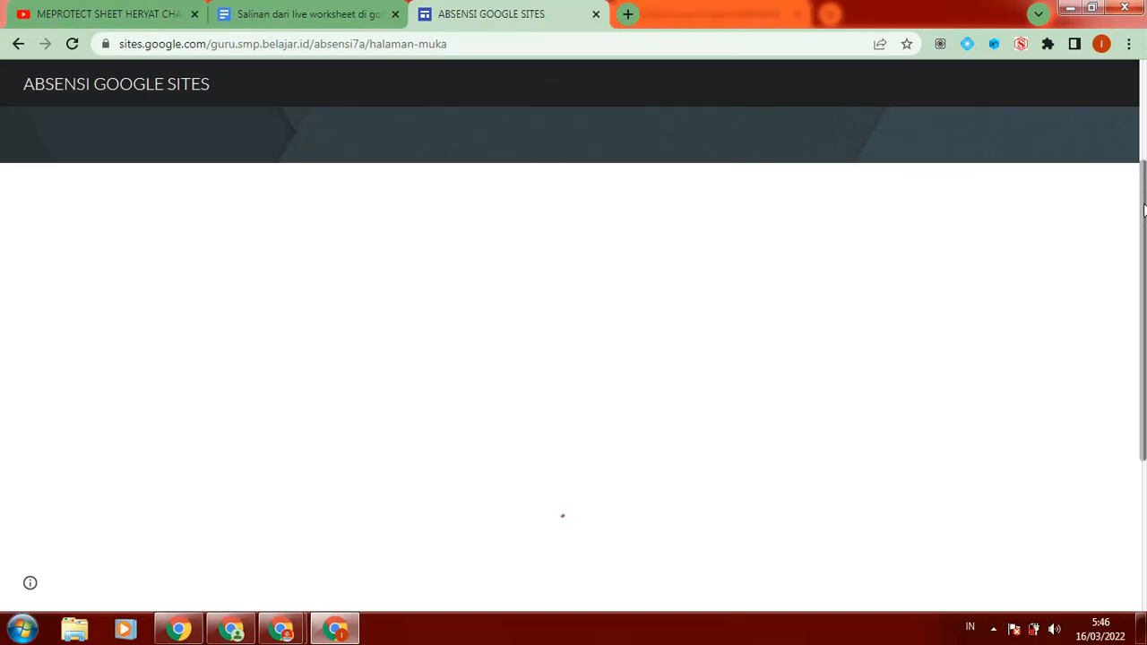
drag(1143, 210, 1144, 159)
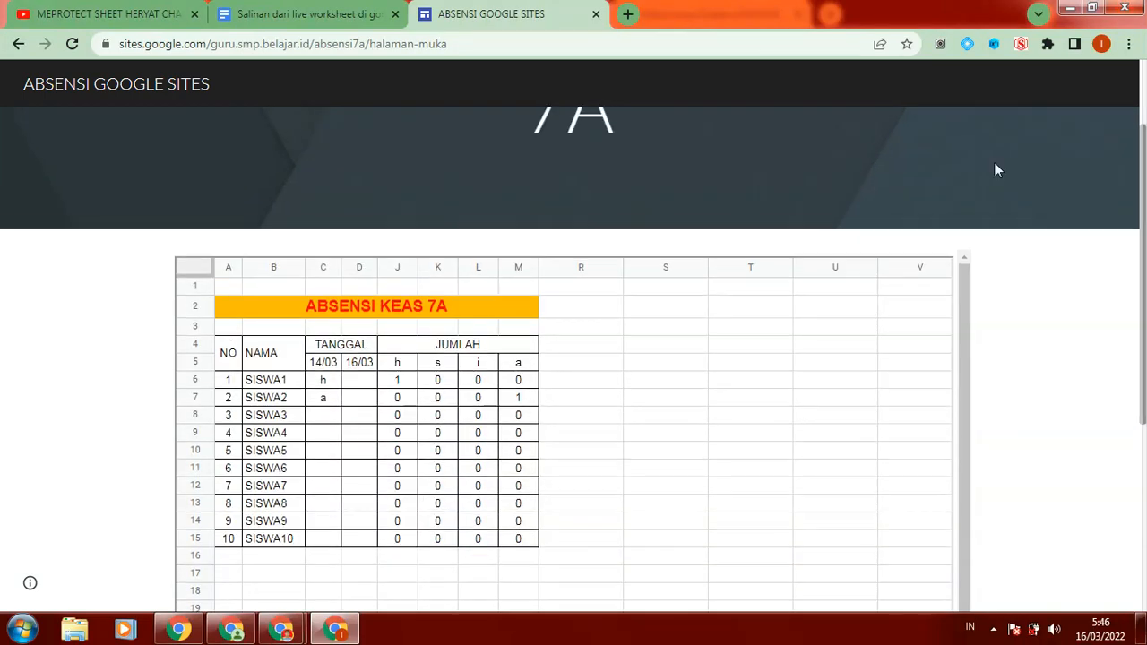
click(358, 381)
scroll(358, 380, up, 2)
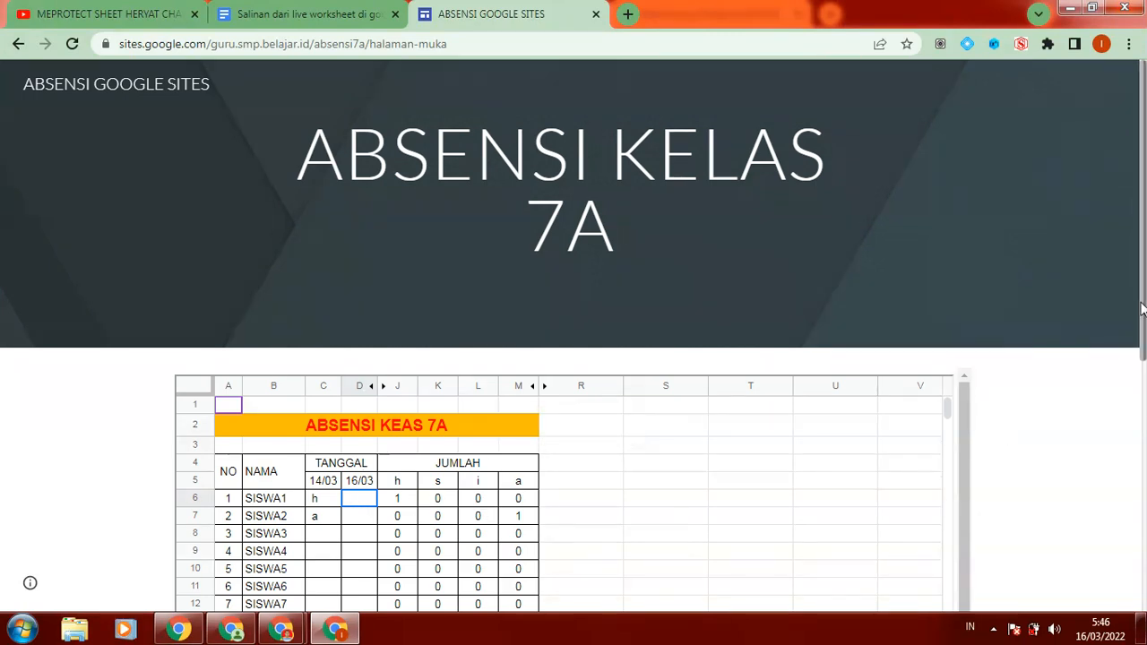
scroll(1139, 349, down, 1)
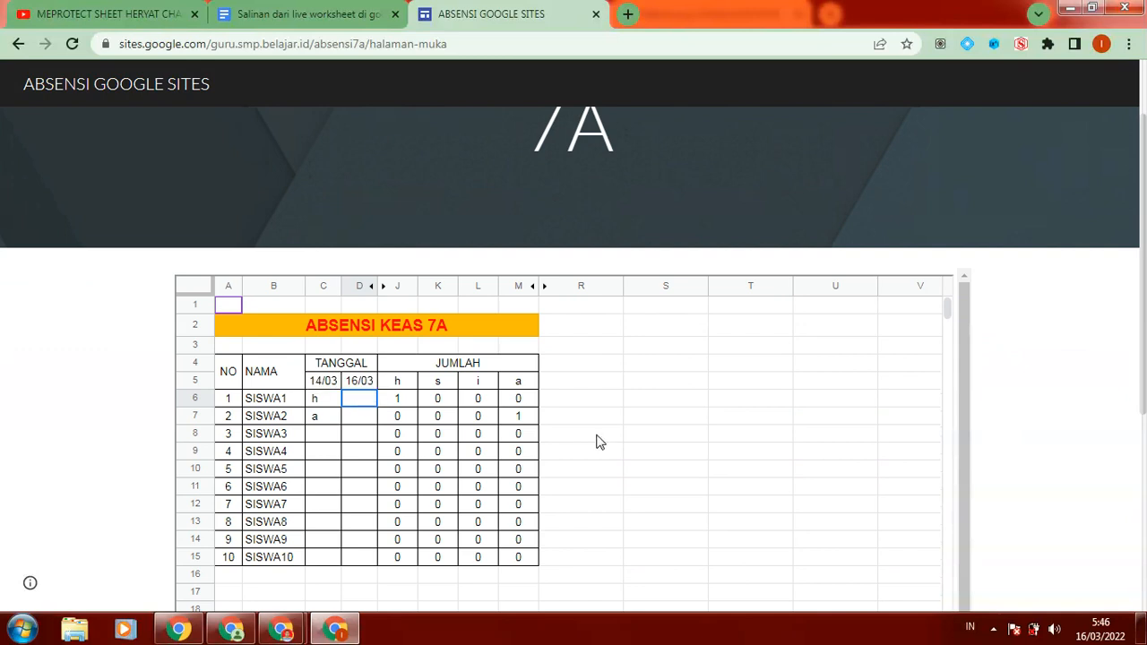
Reload the published attendance page and recheck SISWA1's 16/03 cell in the embedded sheet.
click(72, 45)
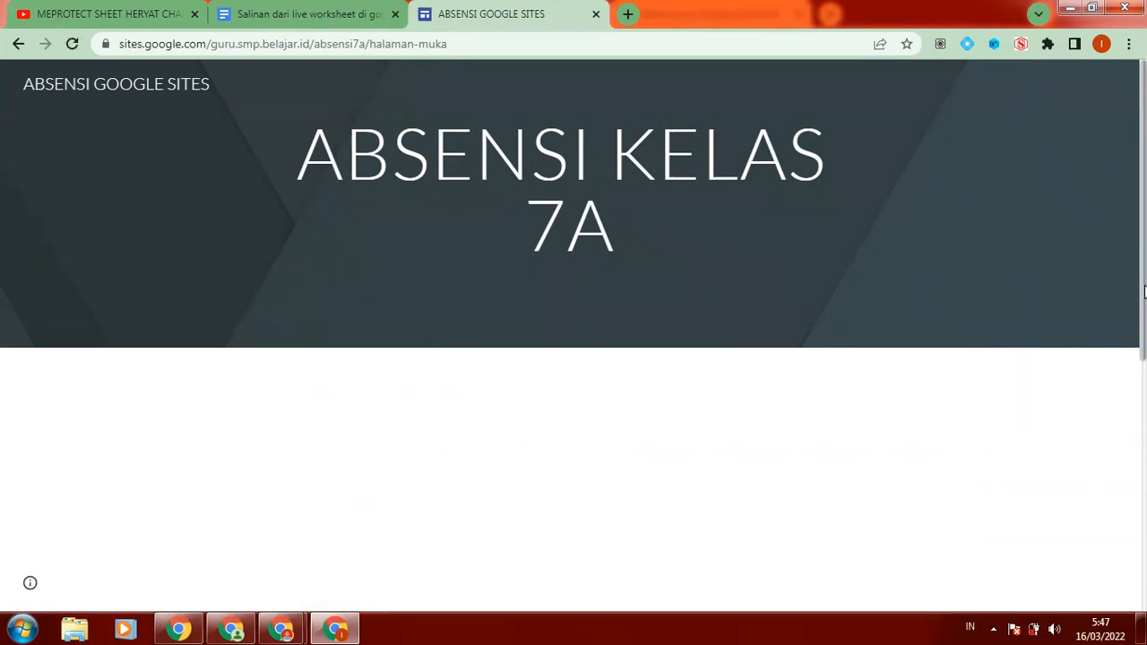
drag(1143, 291, 1144, 334)
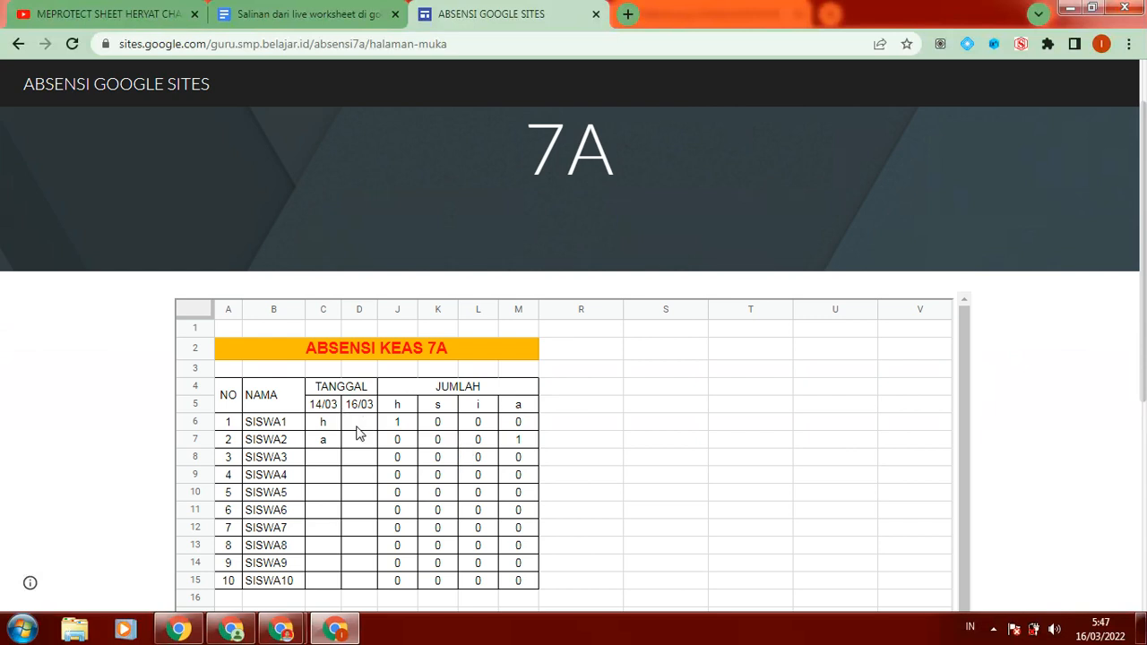
click(360, 423)
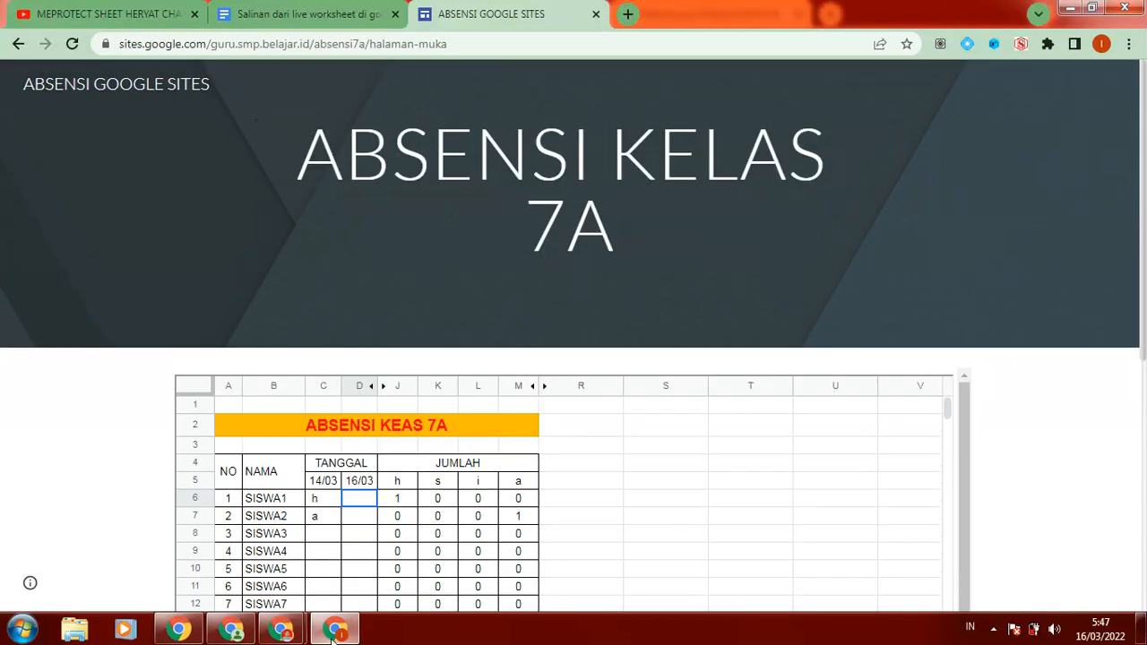
Return to the ABSENSI spreadsheet and review who it is shared with in the sharing settings.
mouse_move(283, 633)
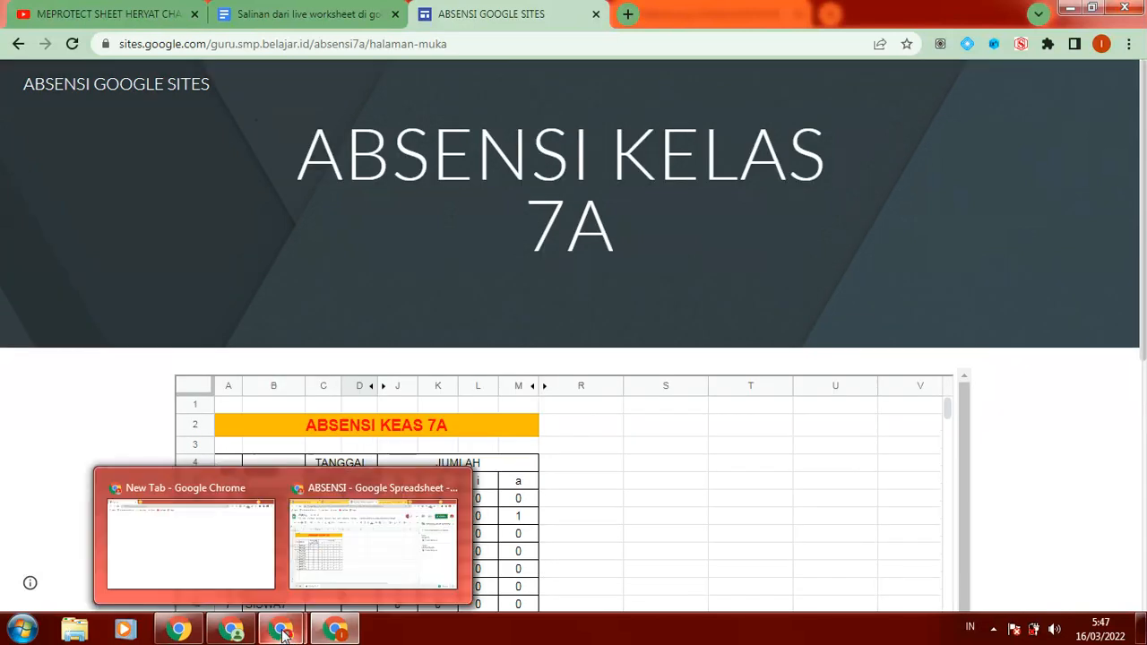
click(344, 539)
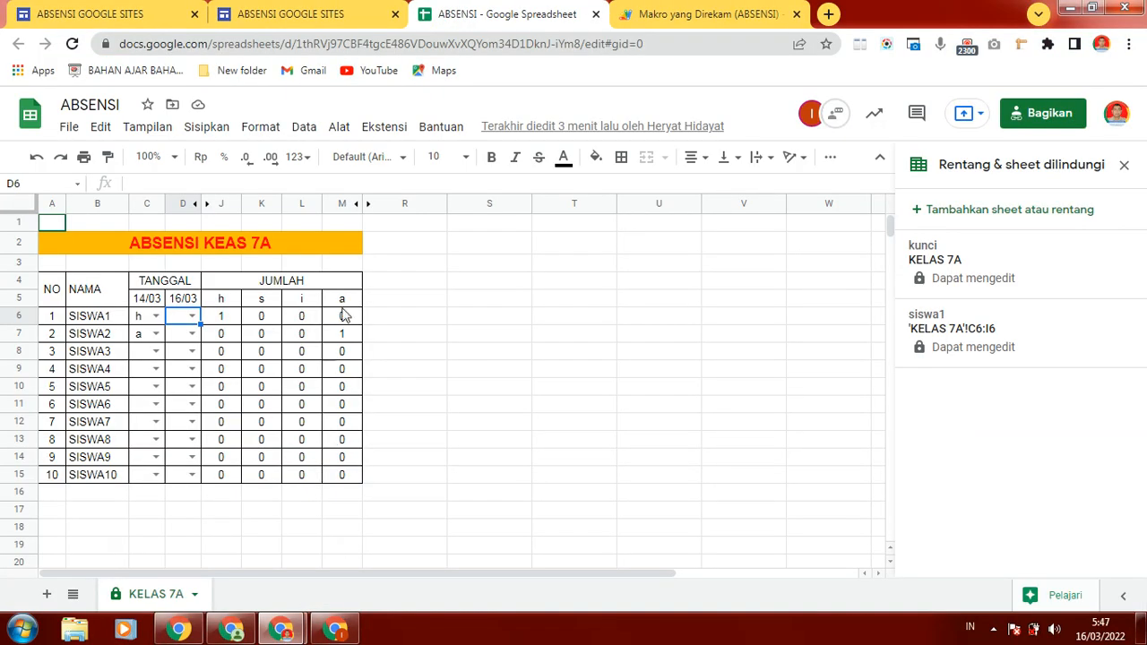
click(1031, 114)
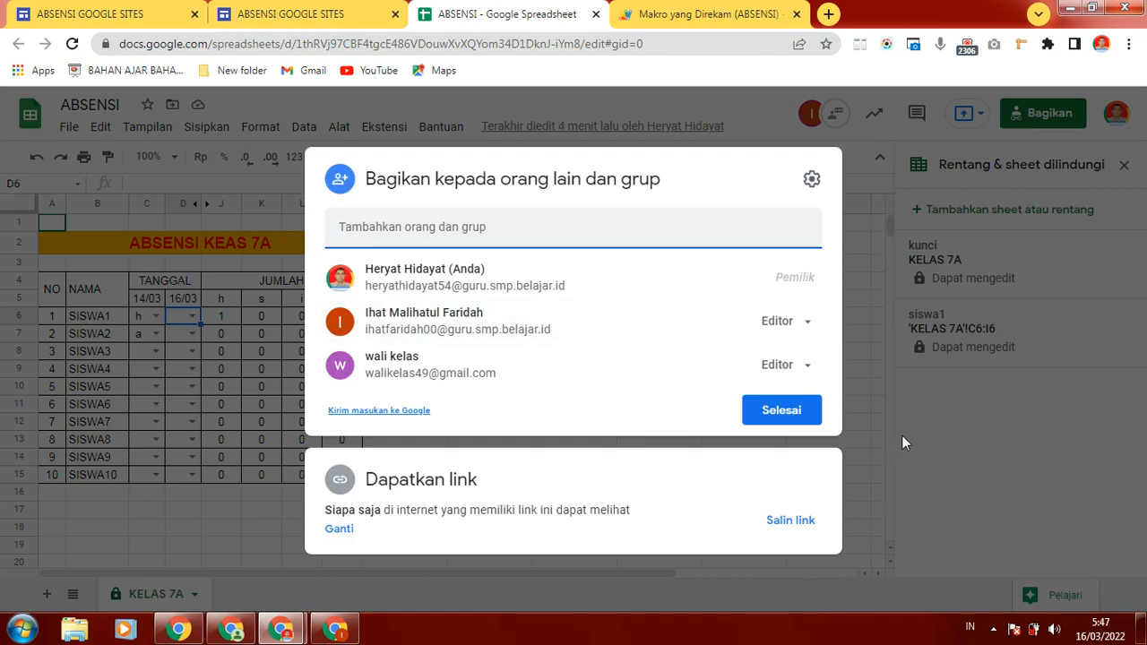
click(799, 416)
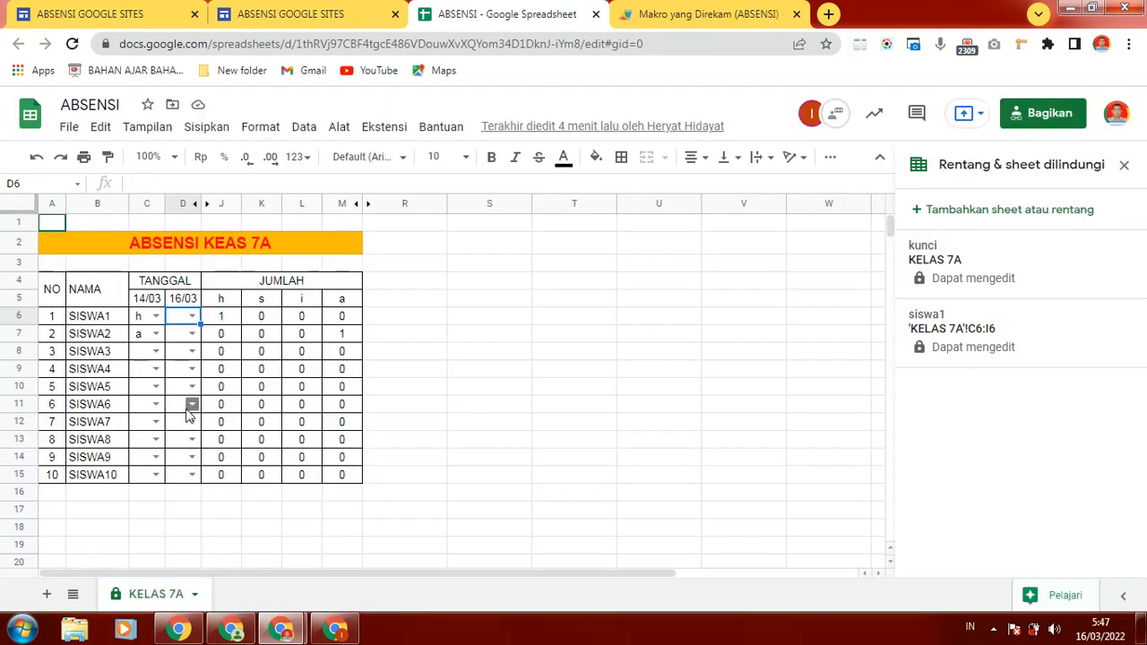
Review the editing permissions of the protected range siswa1, leaving them as they are.
click(986, 344)
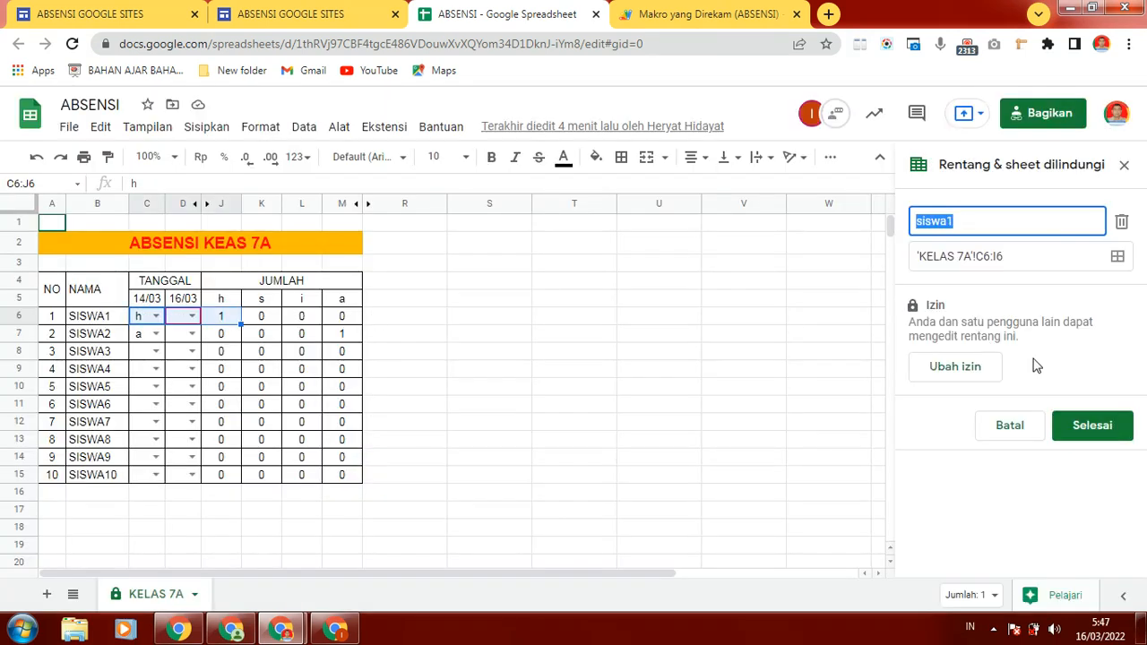
click(955, 363)
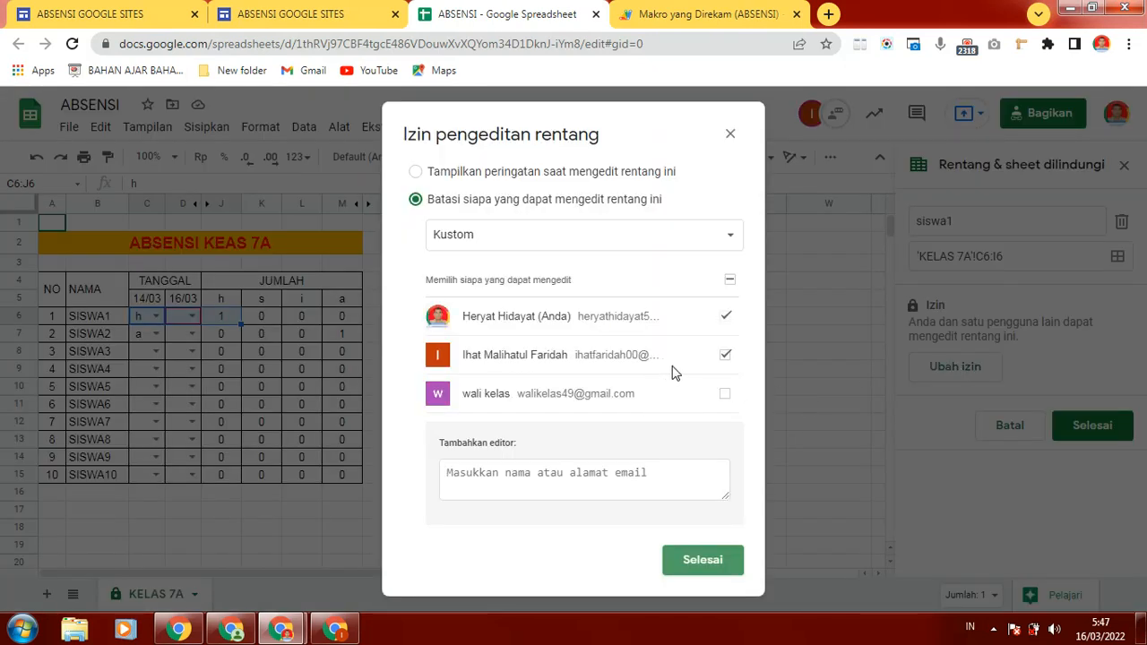
click(704, 561)
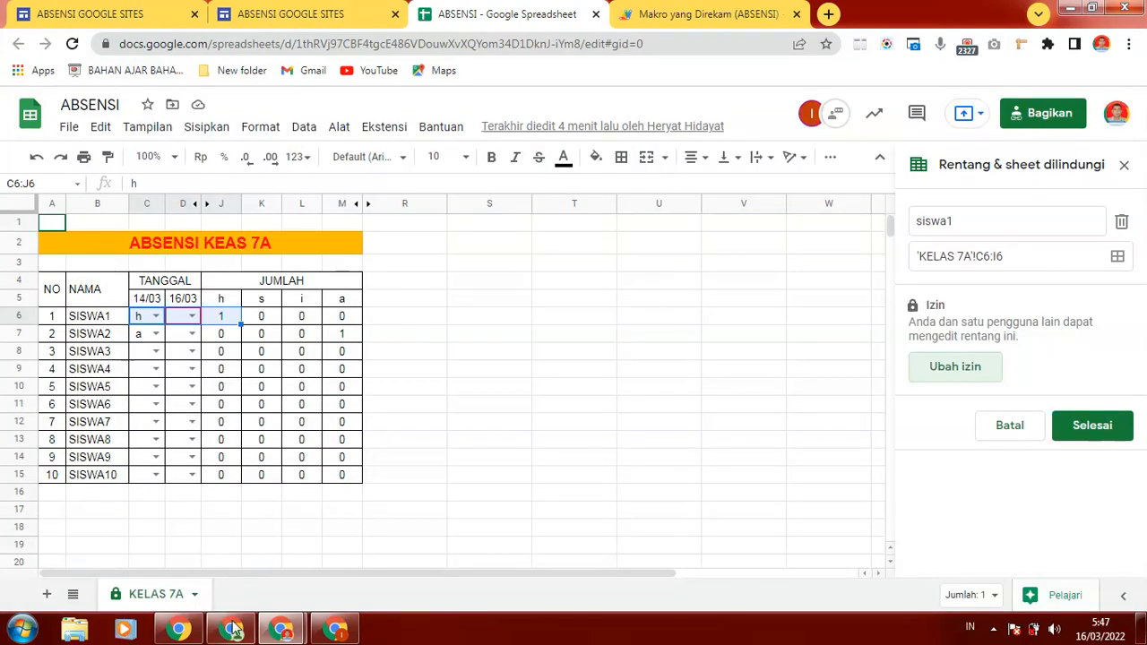
click(194, 594)
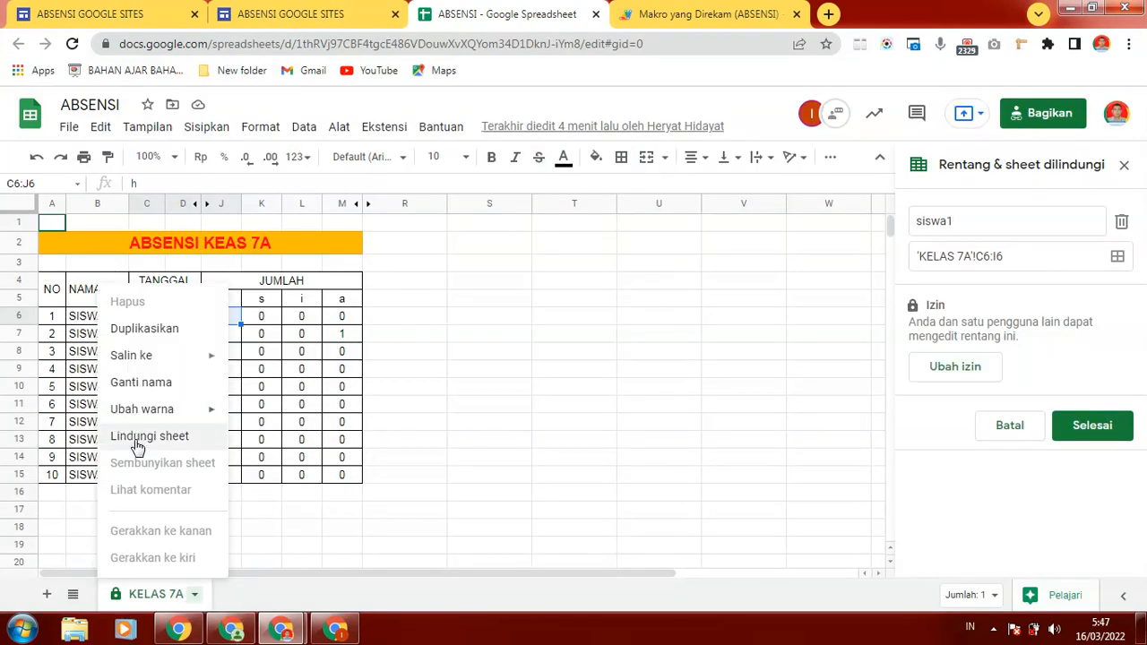
click(1013, 427)
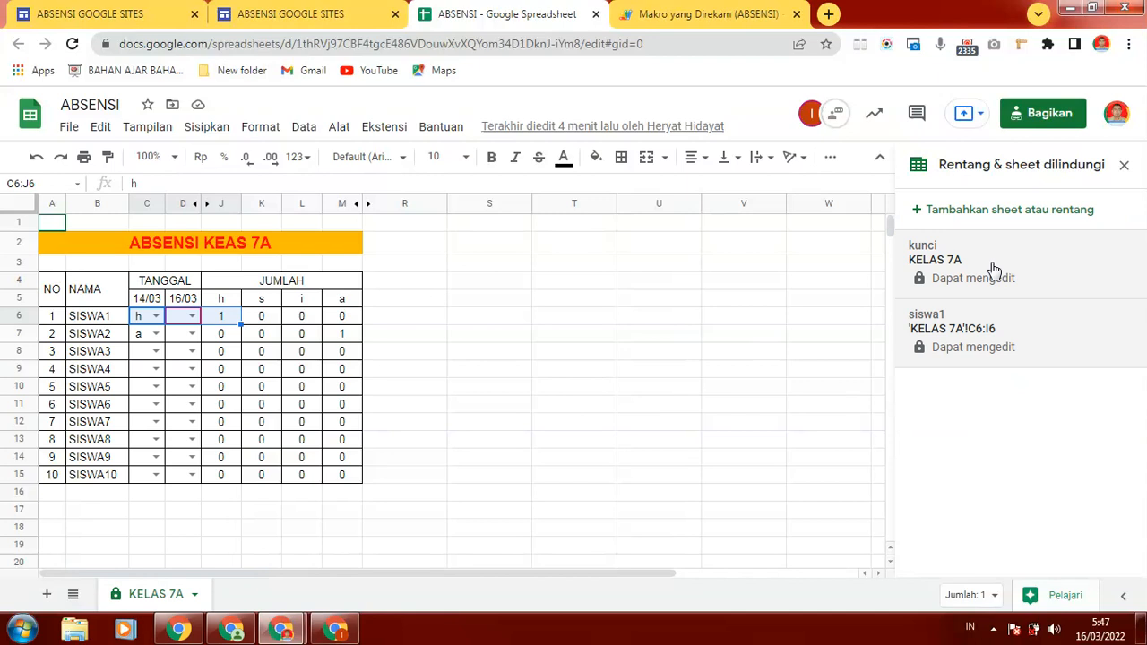
Delete the kunci protection from the KELAS 7A sheet.
click(993, 269)
click(1120, 223)
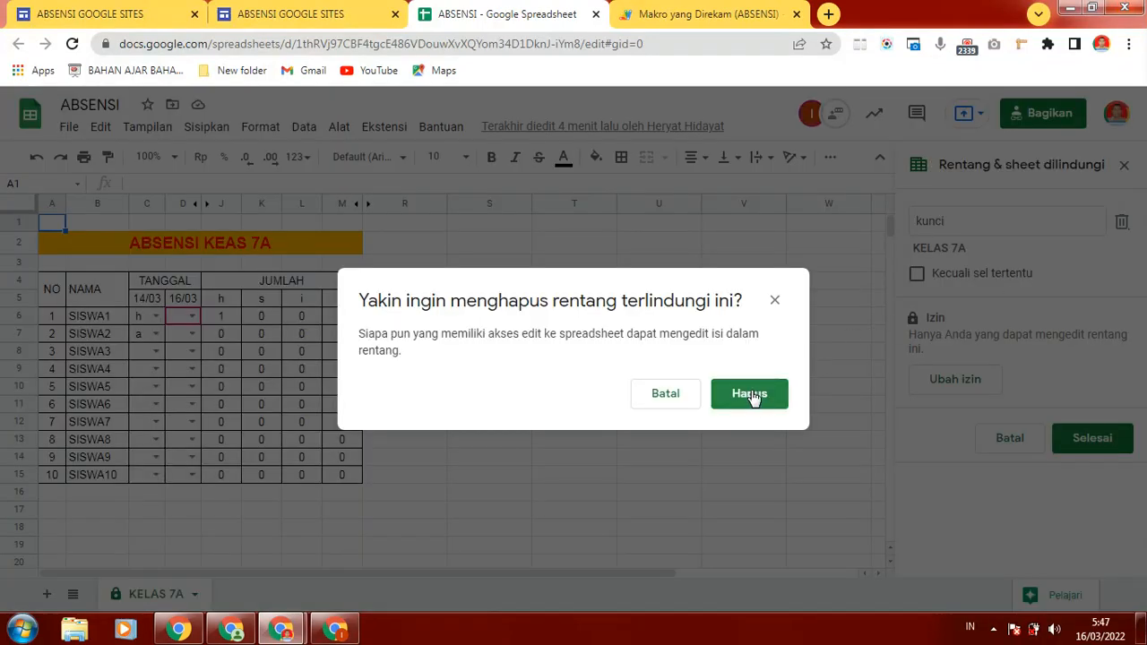
click(751, 394)
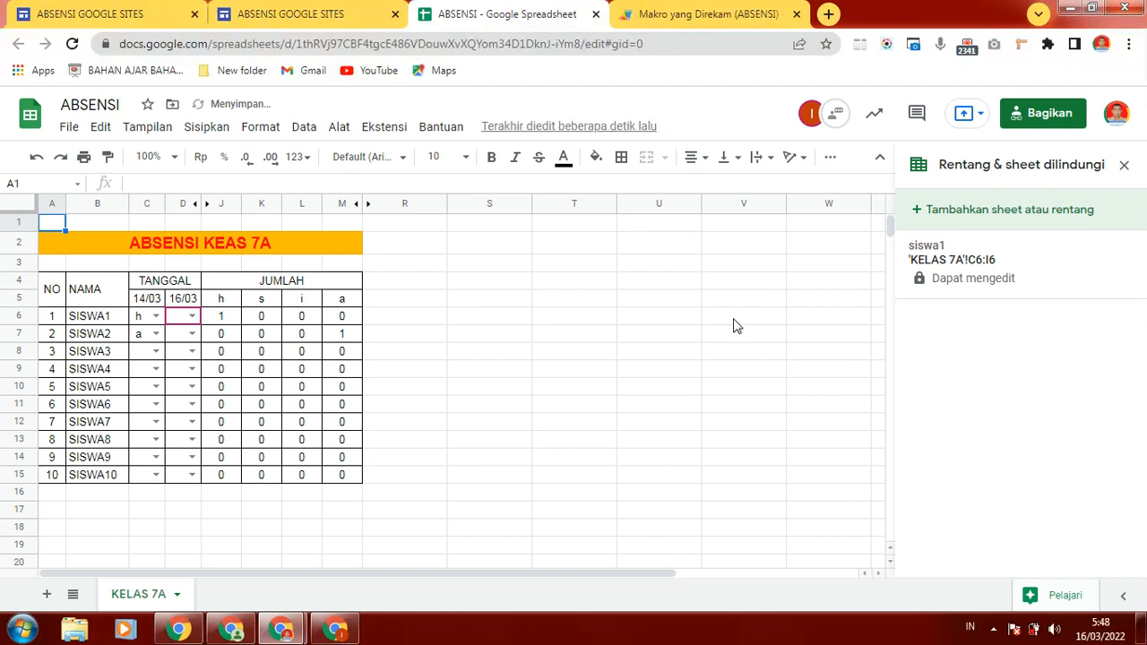
click(734, 319)
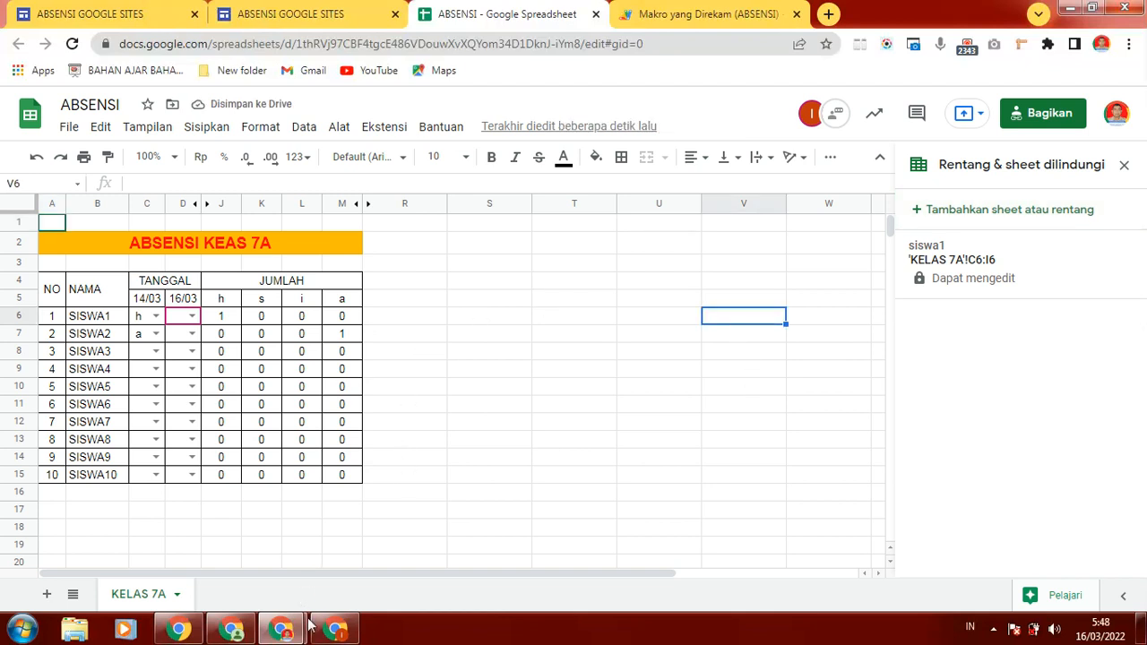
Test the attendance drop-downs in cells D7, C12 and D6 of the embedded sheet on the other account's published page.
click(336, 630)
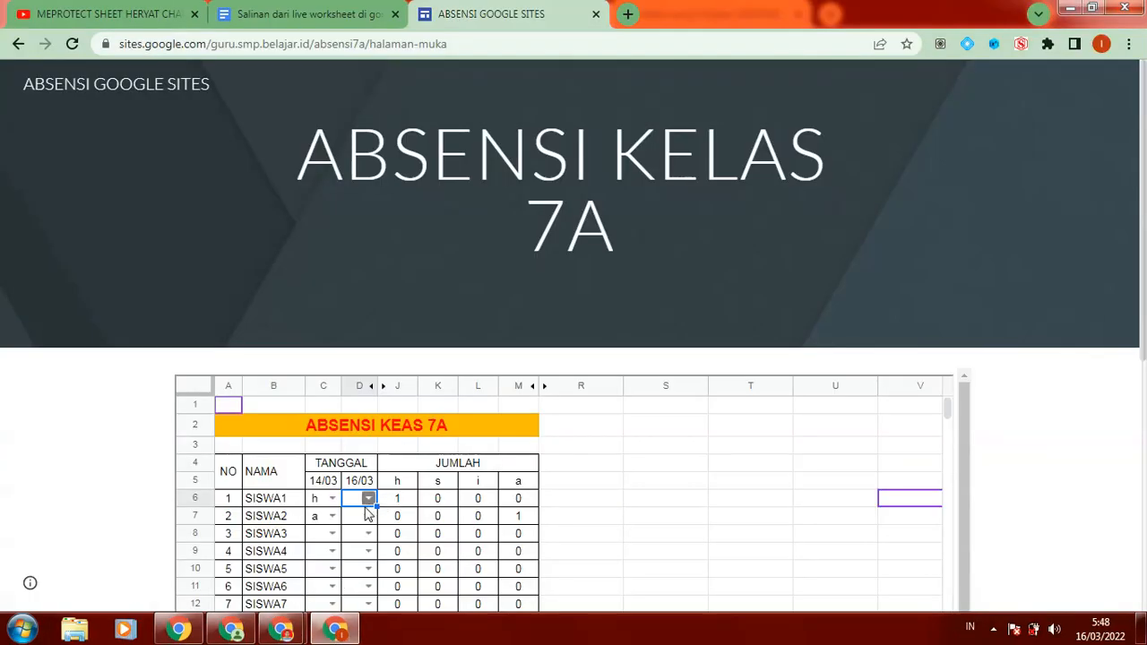
scroll(1144, 362, down, 2)
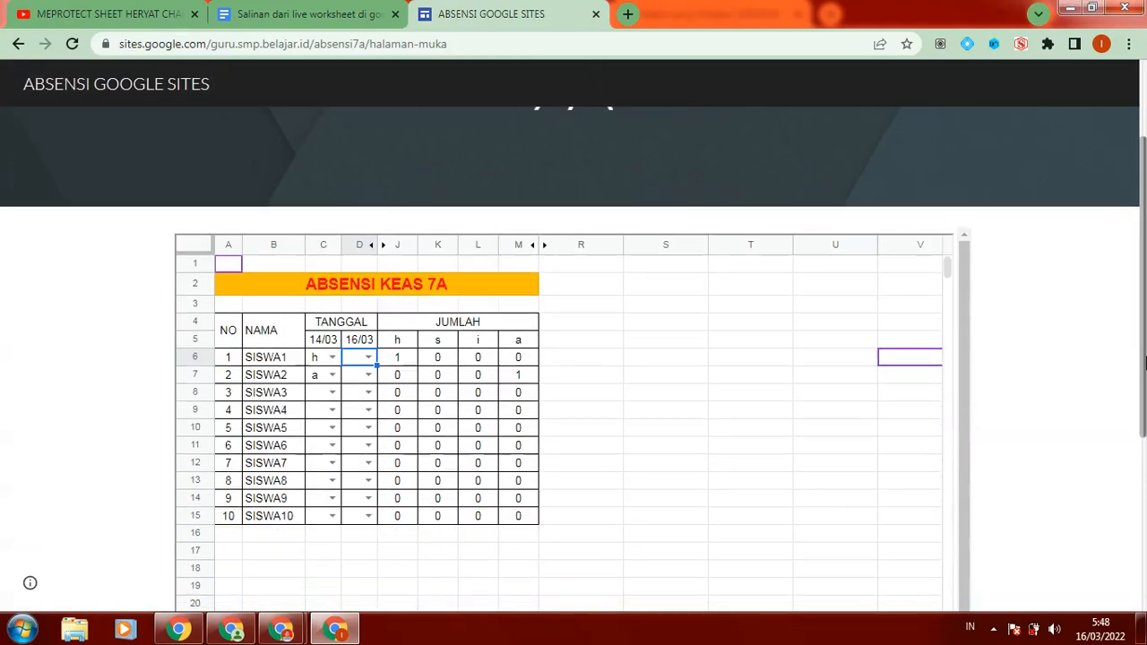
click(368, 373)
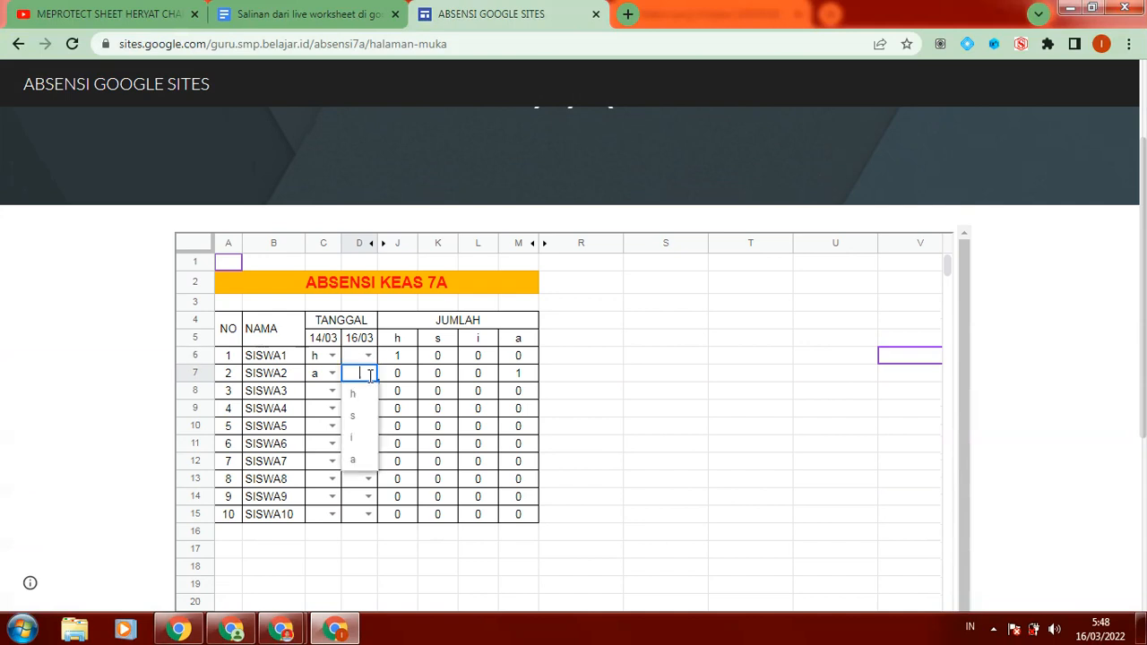
click(324, 465)
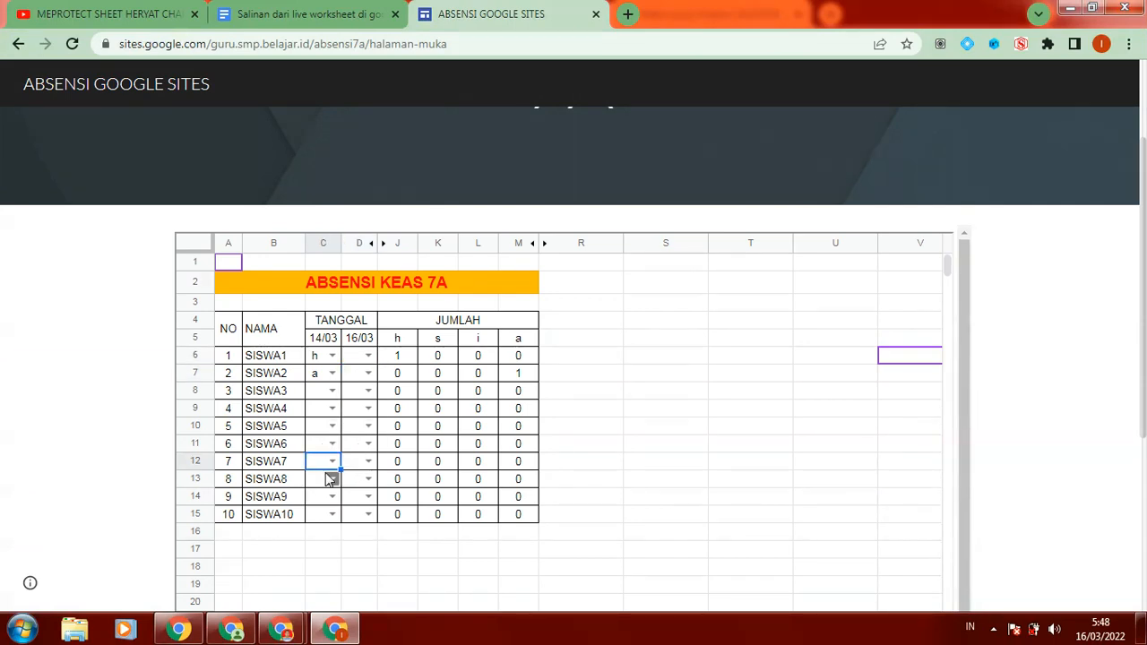
click(331, 461)
click(368, 357)
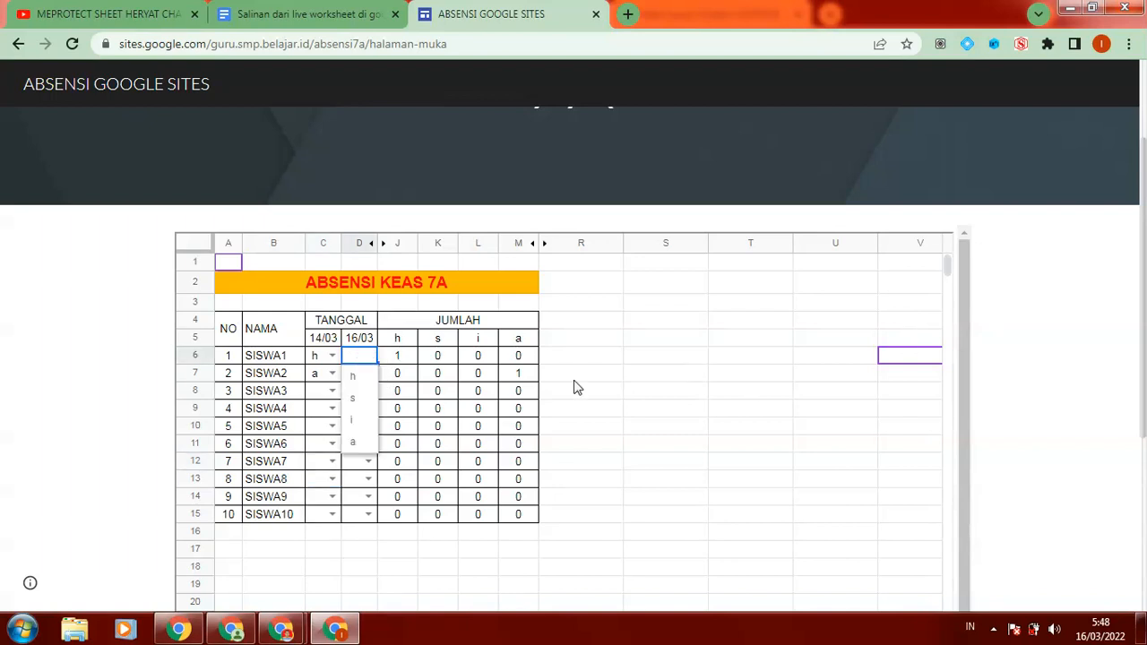
double_click(627, 360)
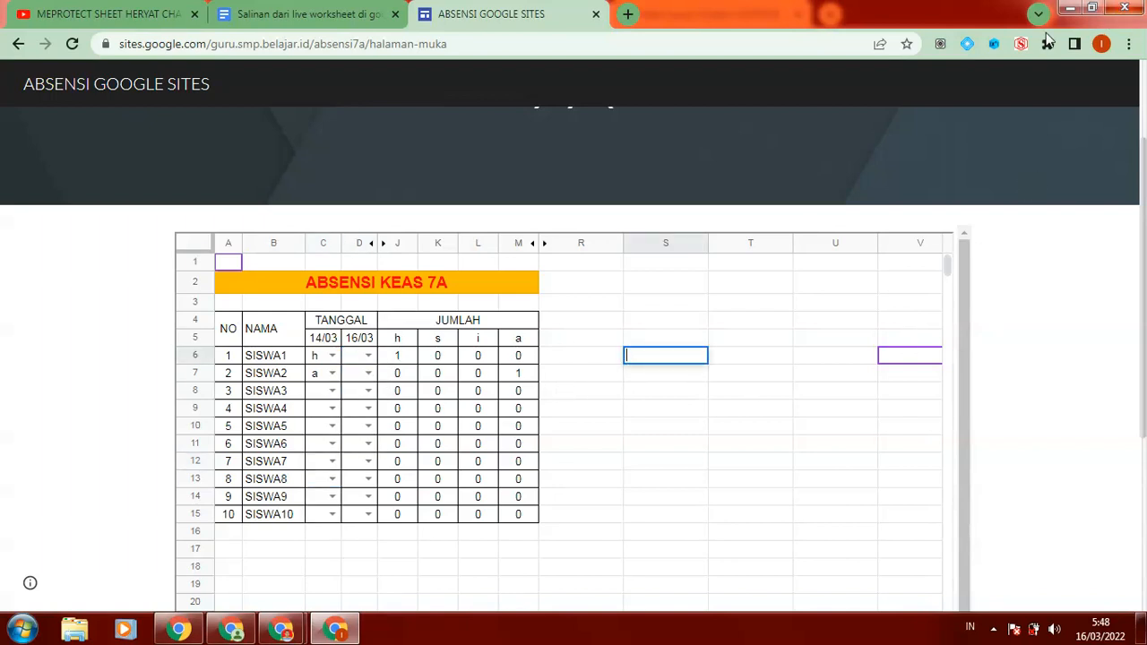
Return to the ABSENSI spreadsheet and start protecting the KELAS 7A sheet with the description kunci.
mouse_move(283, 629)
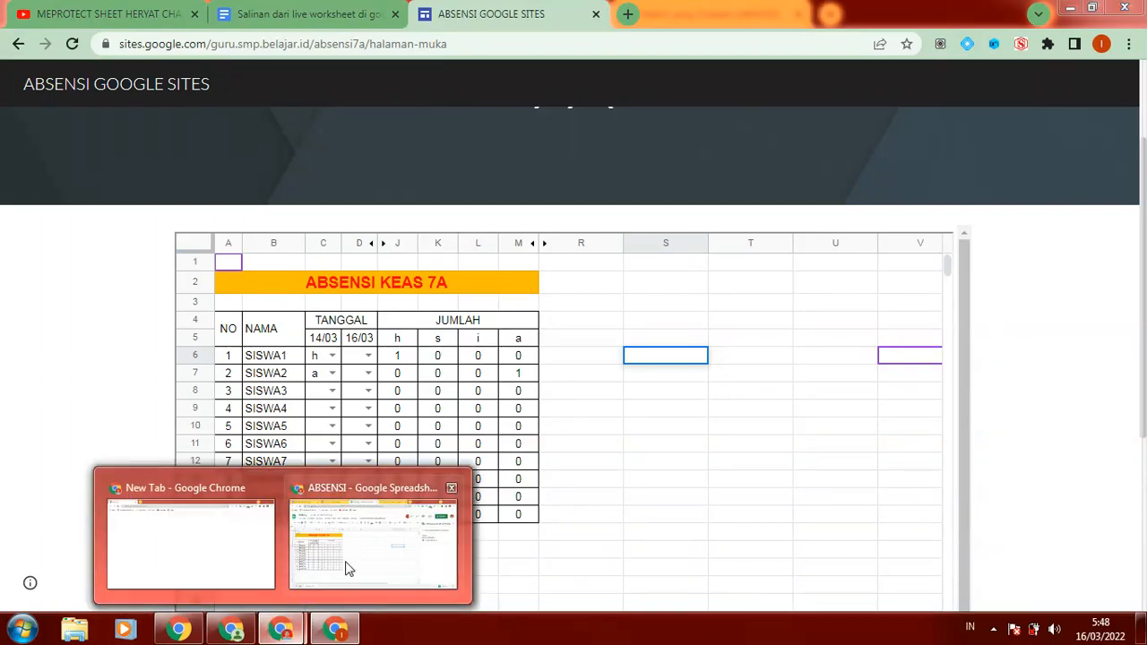
click(355, 575)
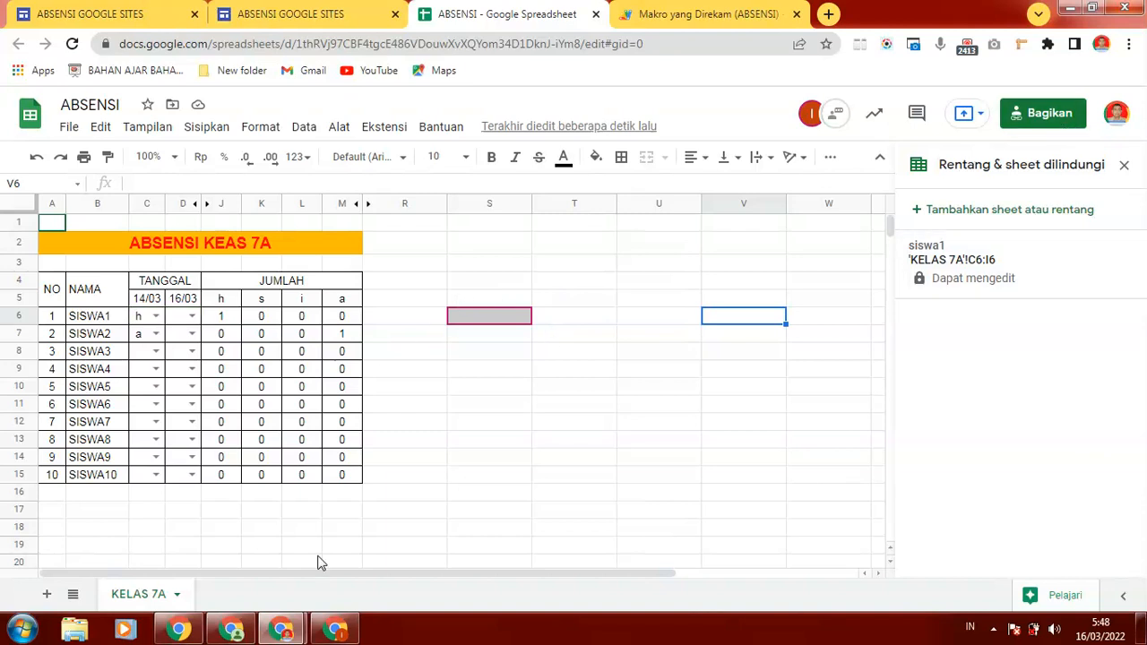
click(176, 594)
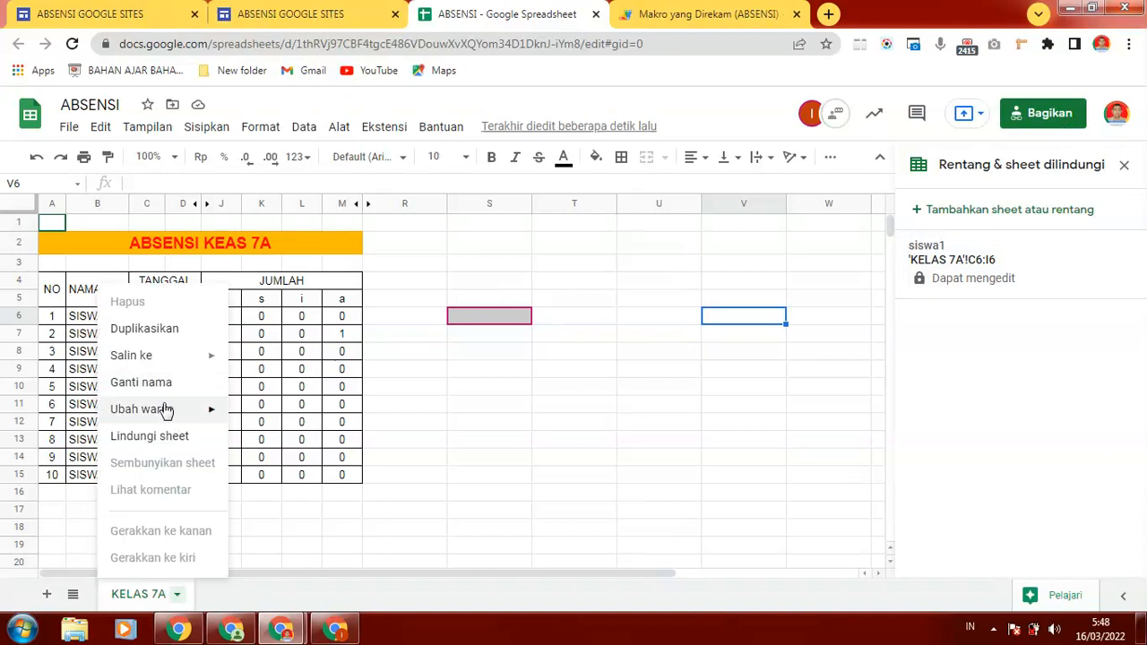
click(140, 436)
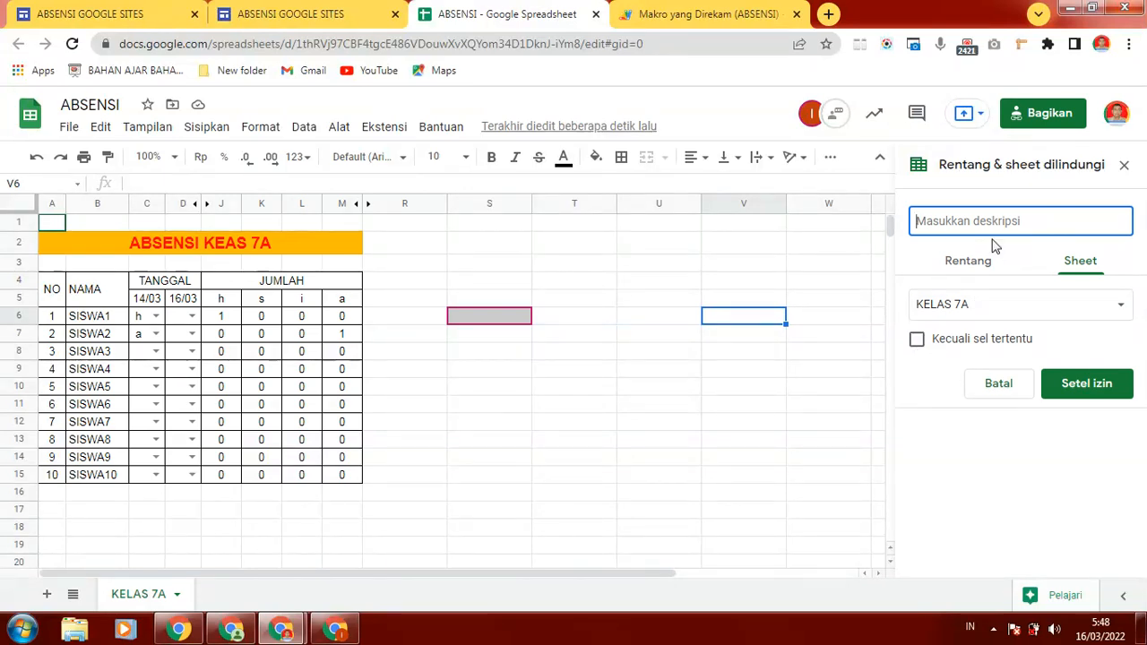
text(kunci)
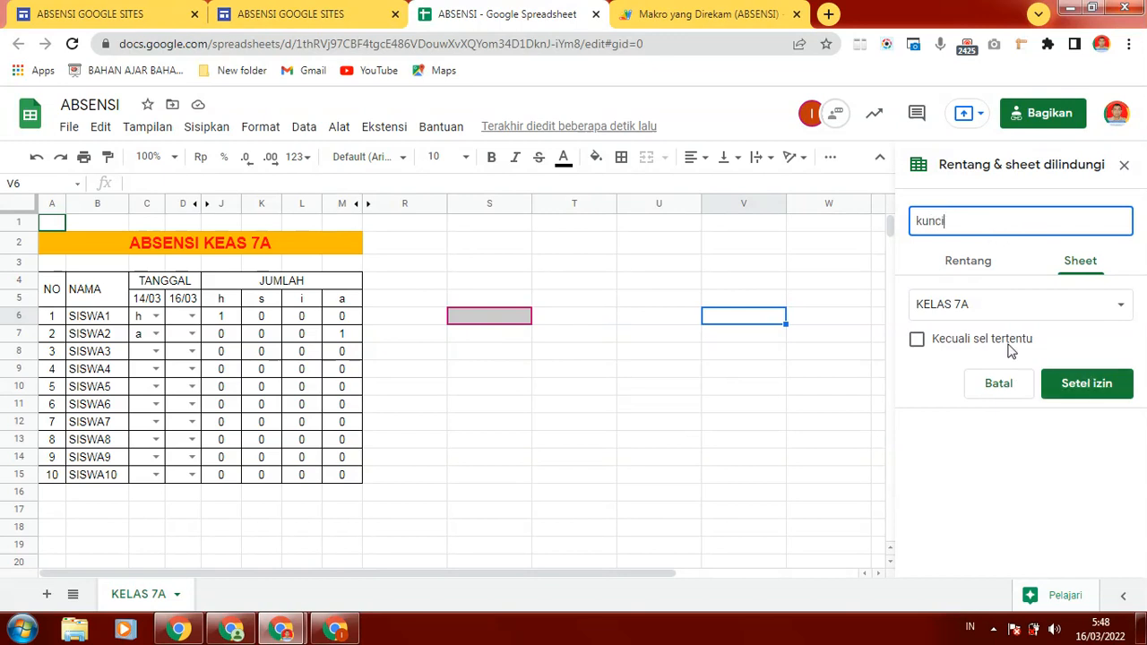
Exempt cells c6:i6 from the kunci sheet protection and save it with all listed editors still allowed.
click(917, 340)
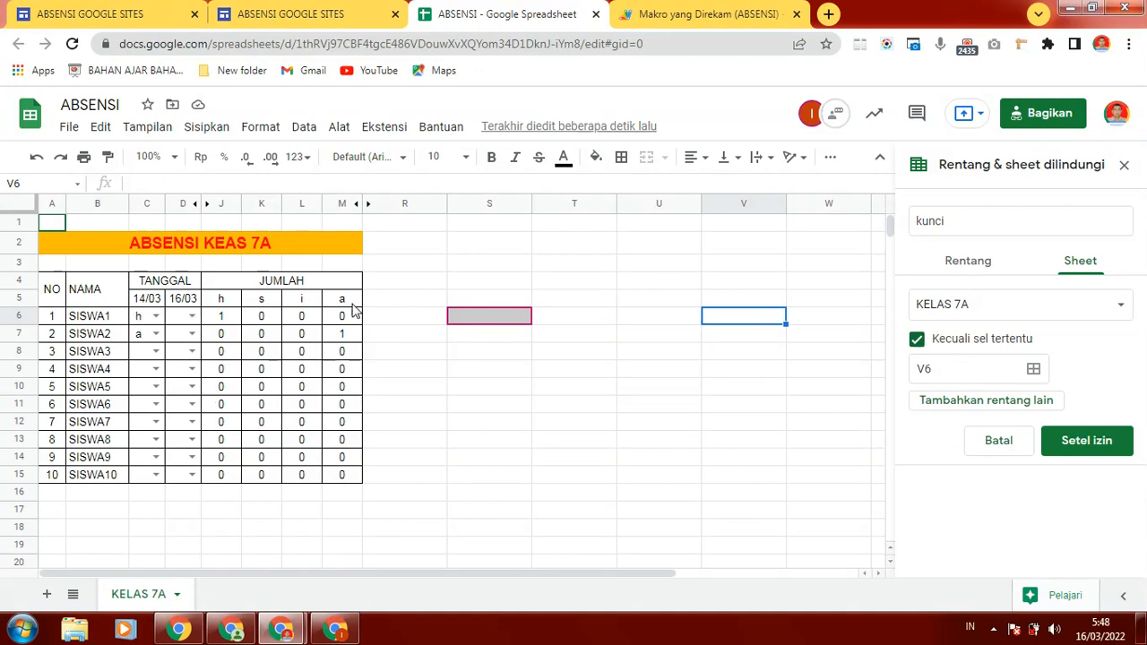
click(950, 370)
scroll(890, 359, down, 3)
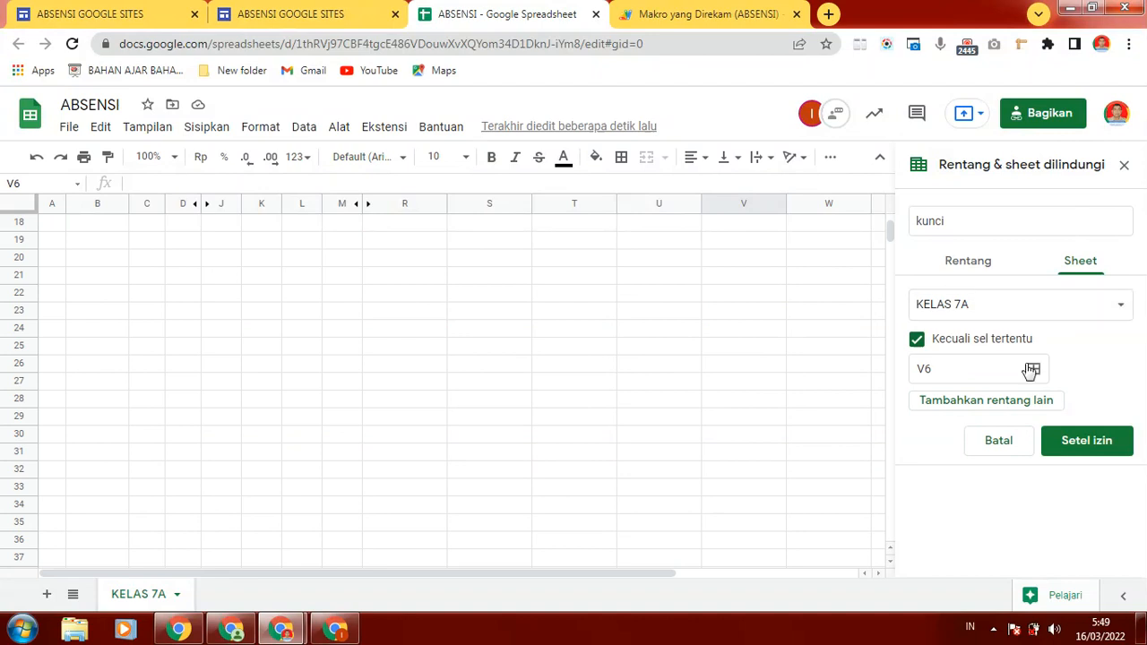
click(950, 370)
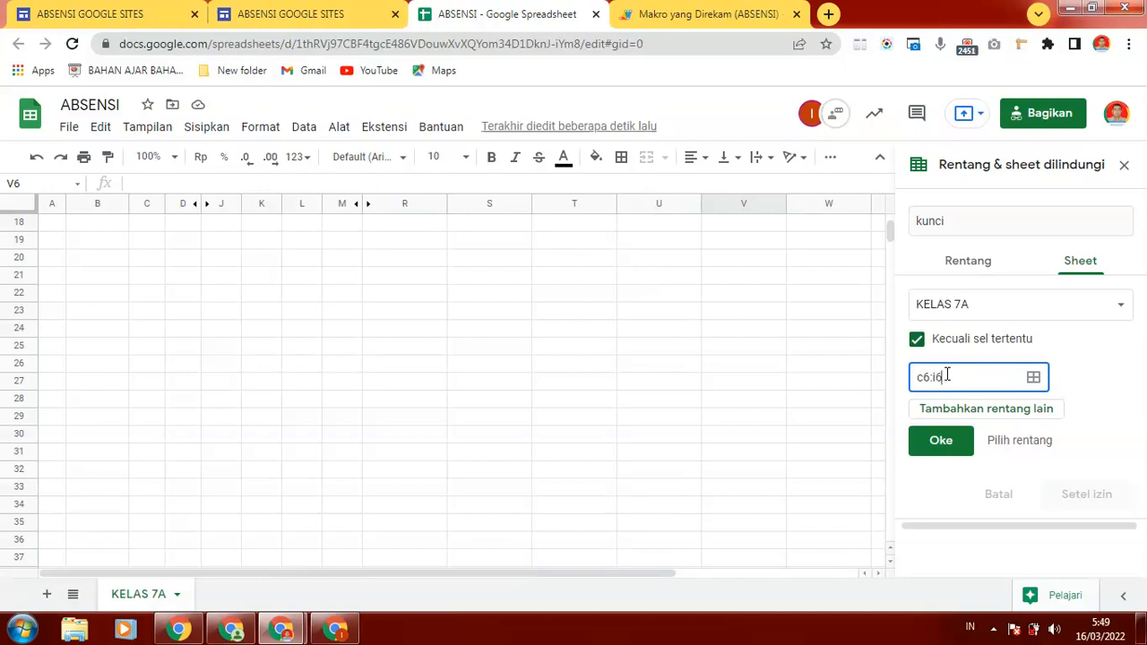
click(955, 442)
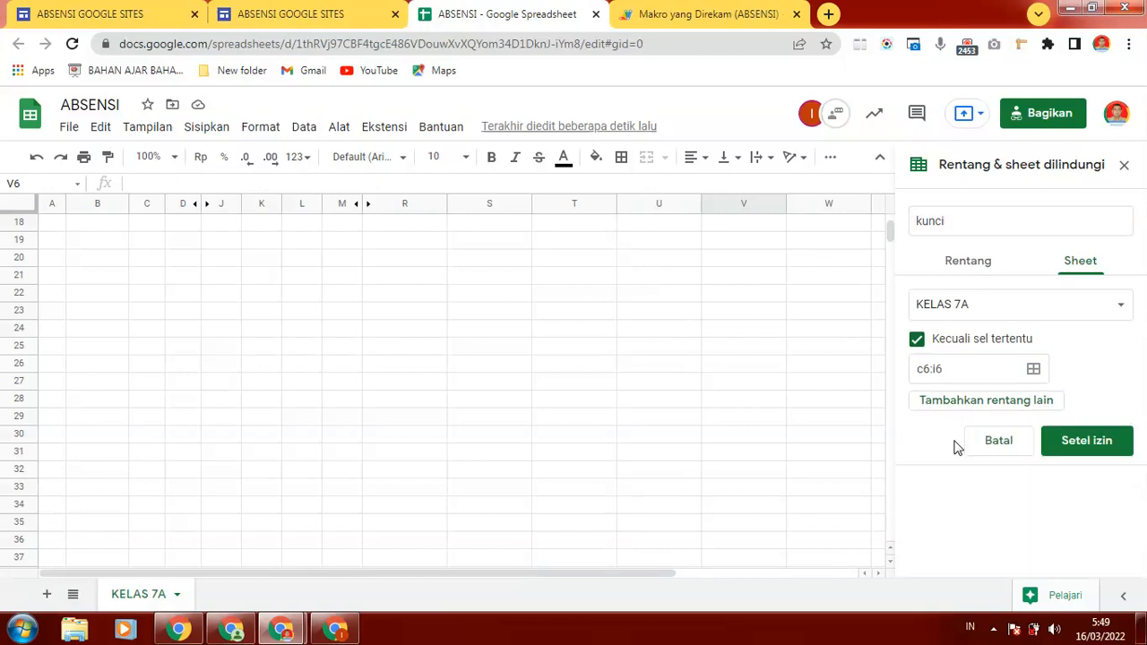
click(1097, 442)
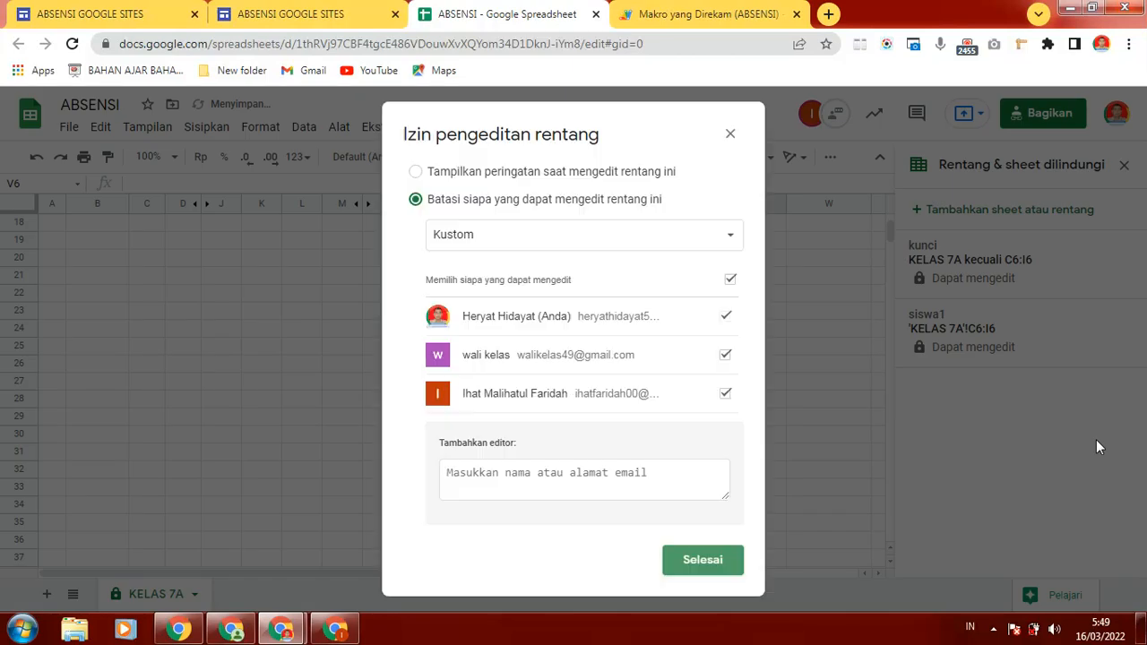
click(710, 557)
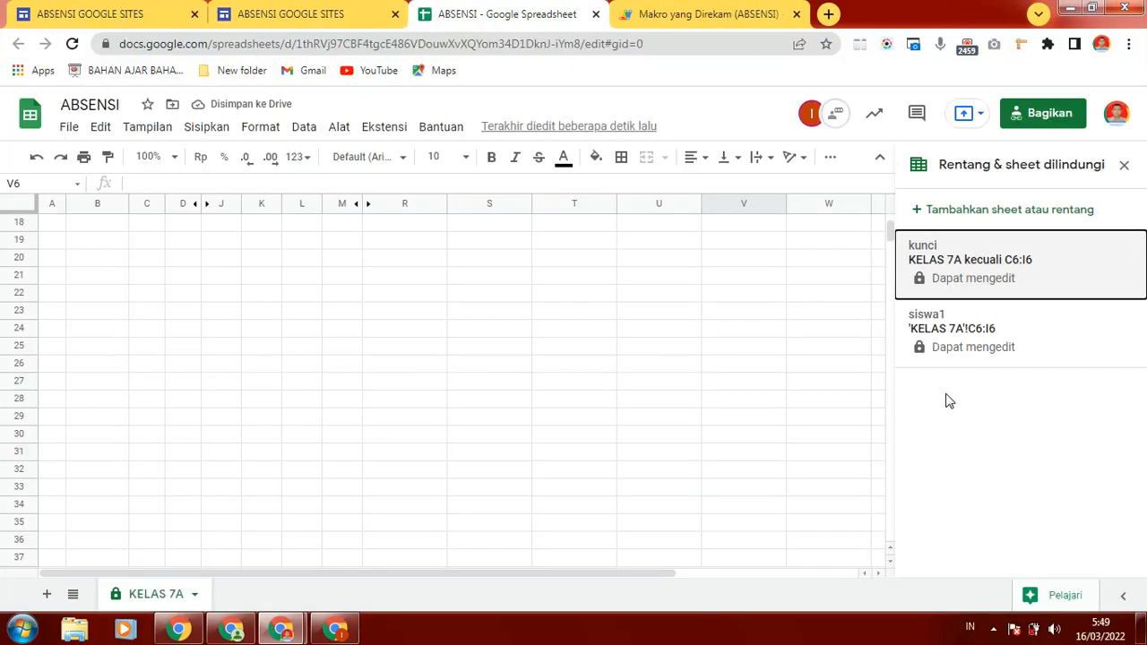
click(283, 280)
key(Up)
key(Up)
key(Up)
key(Up)
key(Up)
key(Up)
key(Up)
key(Up)
key(Up)
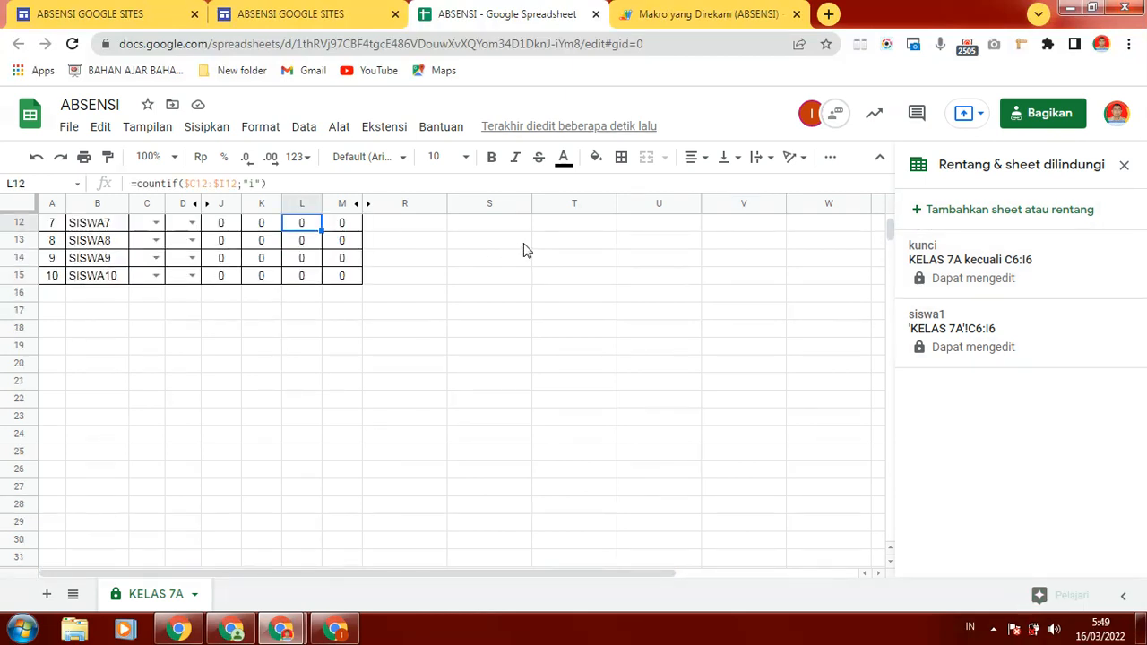
key(Up)
key(Up)
key(Up)
key(Up)
key(Up)
key(Up)
key(Up)
key(Up)
key(Up)
key(Up)
key(Up)
click(414, 278)
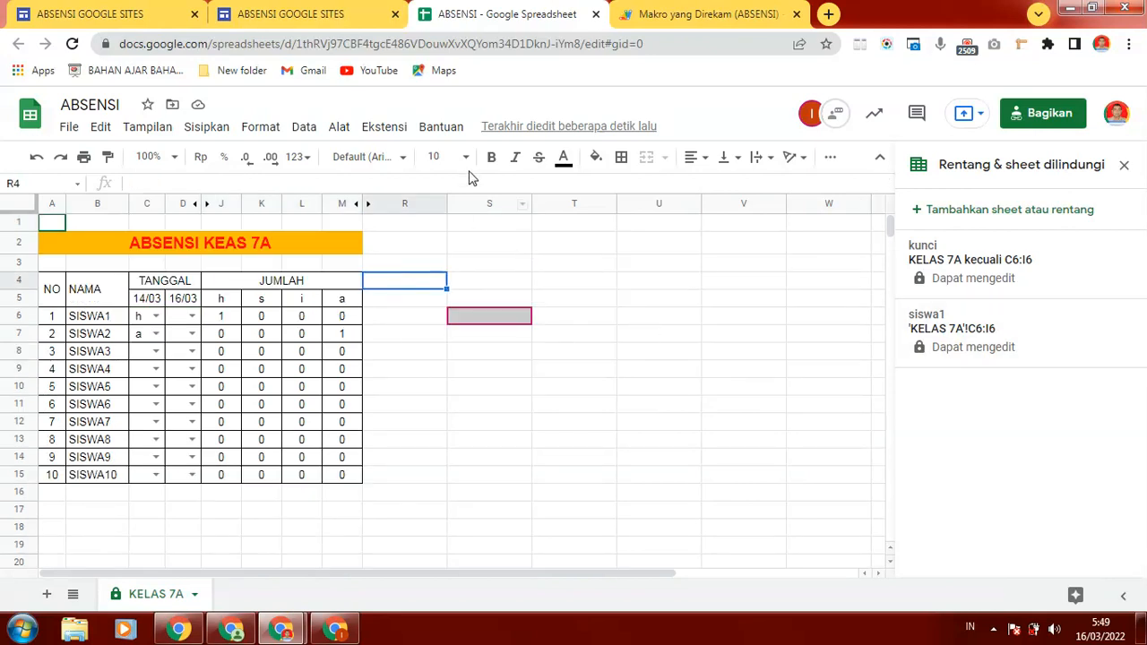
Switch to the other account's published ABSENSI page, check cell S7 of the embedded sheet and reload the page.
click(335, 629)
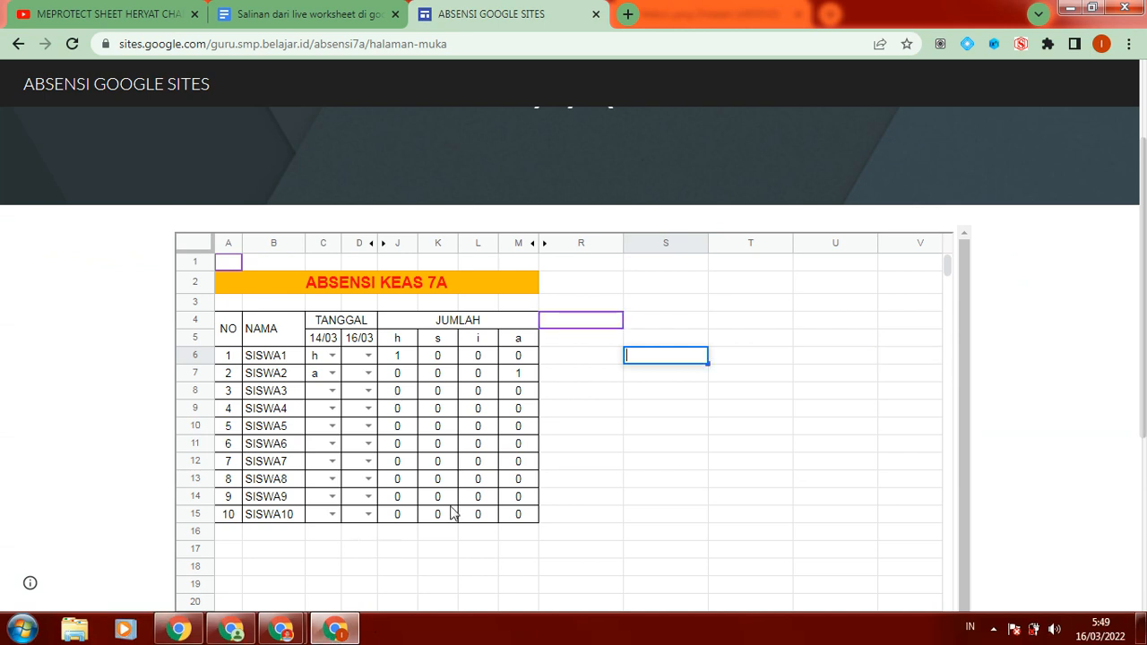
click(687, 443)
click(679, 375)
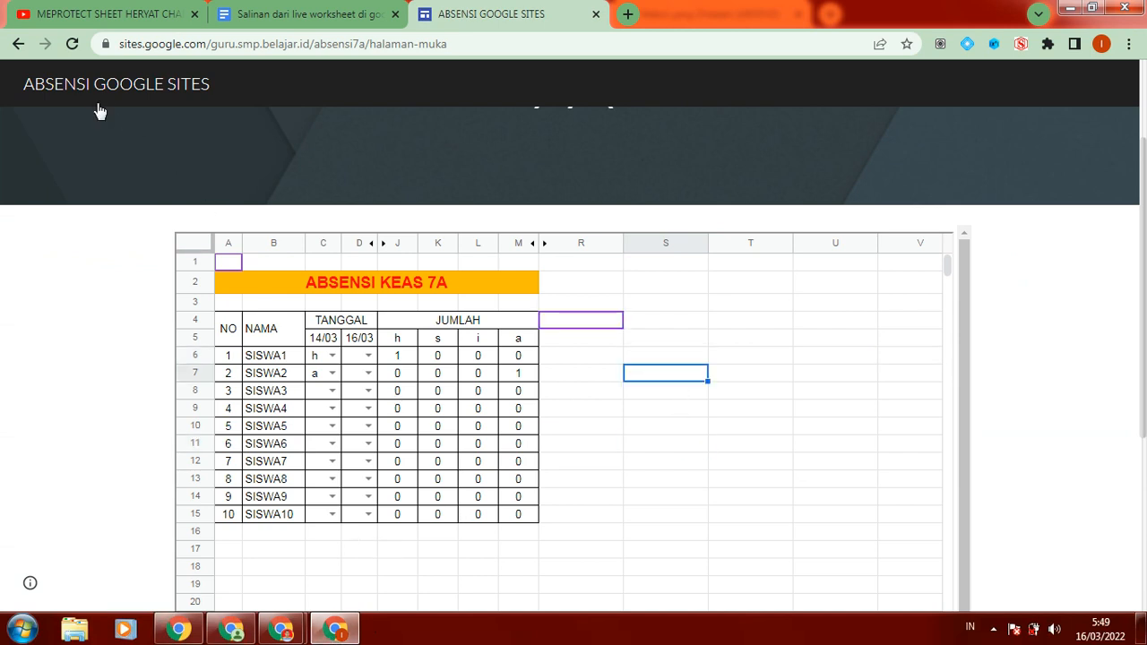
click(71, 50)
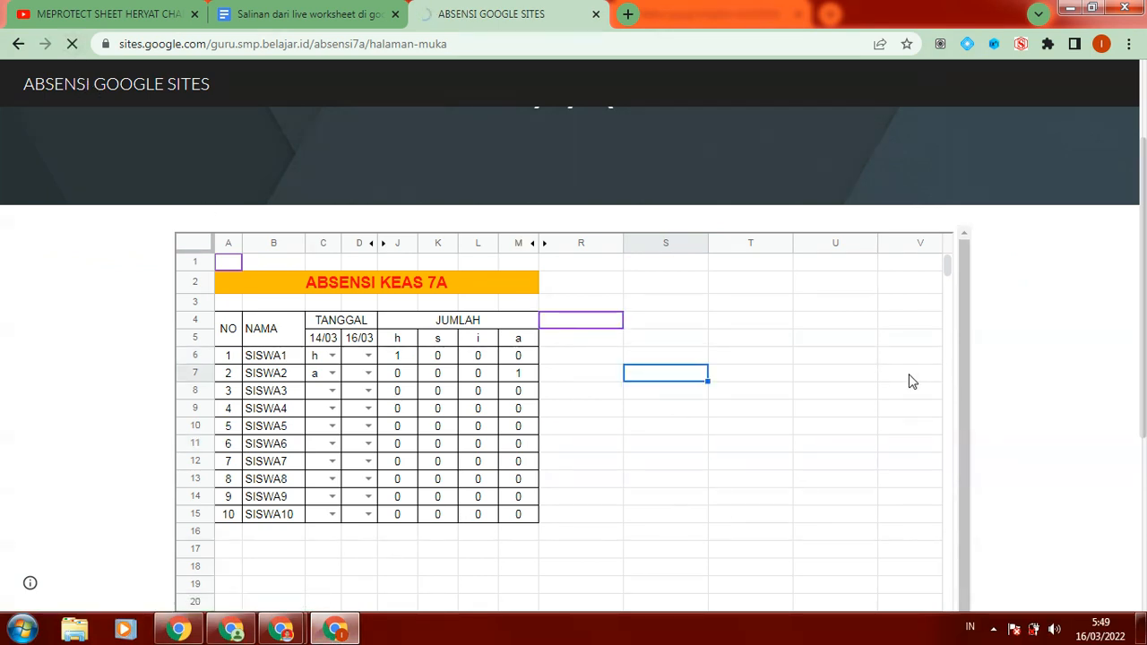
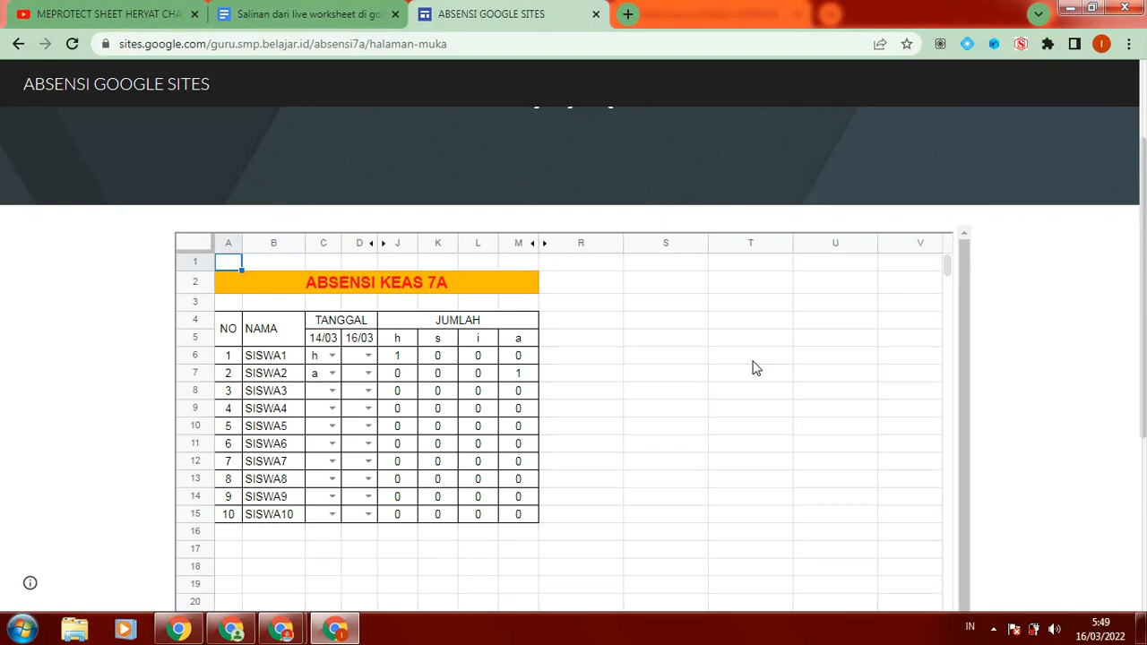
Test editing outside the attendance table by entering l in T6 and v in T4 of the embedded sheet, leaving both cells empty.
click(754, 357)
text(l)
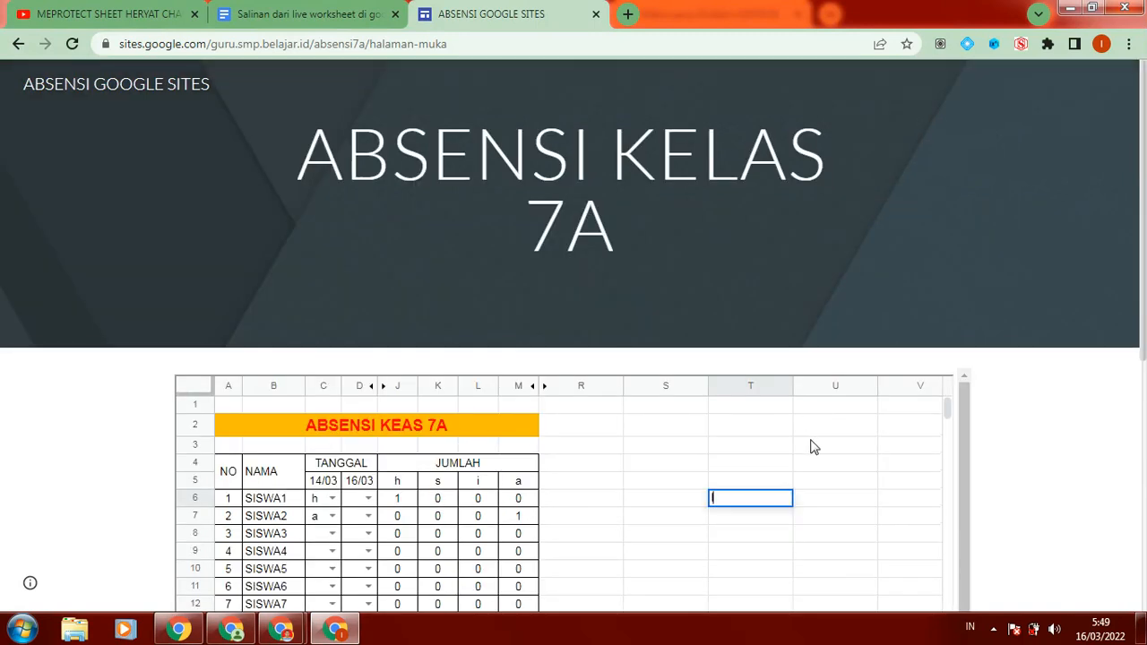
key(Return)
click(730, 495)
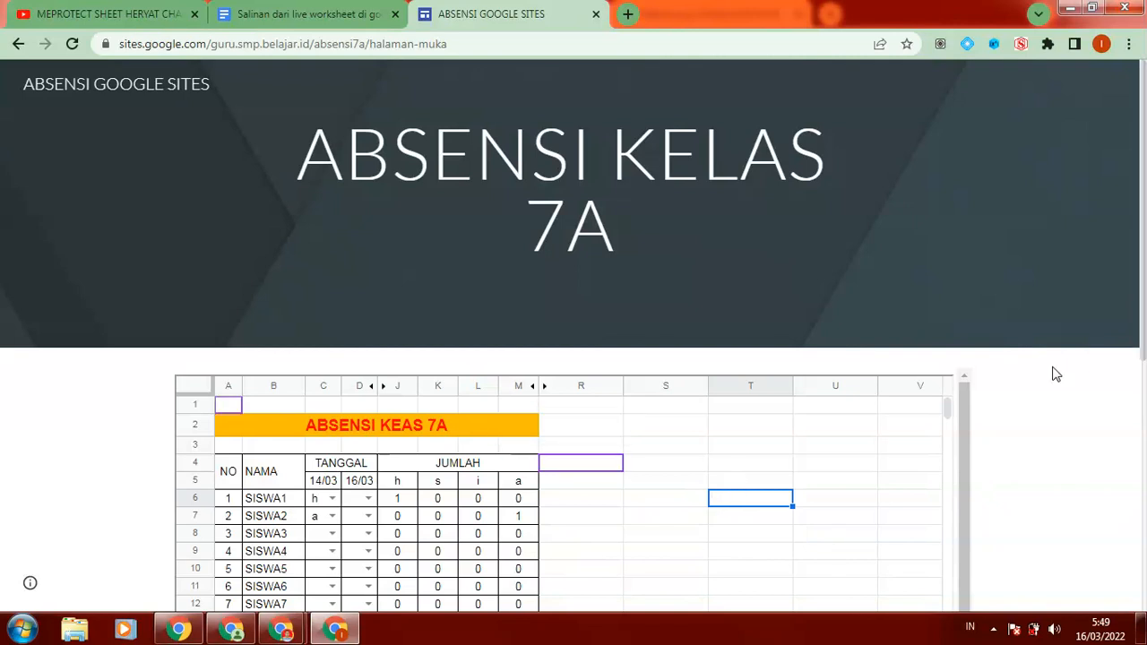
drag(964, 402, 974, 502)
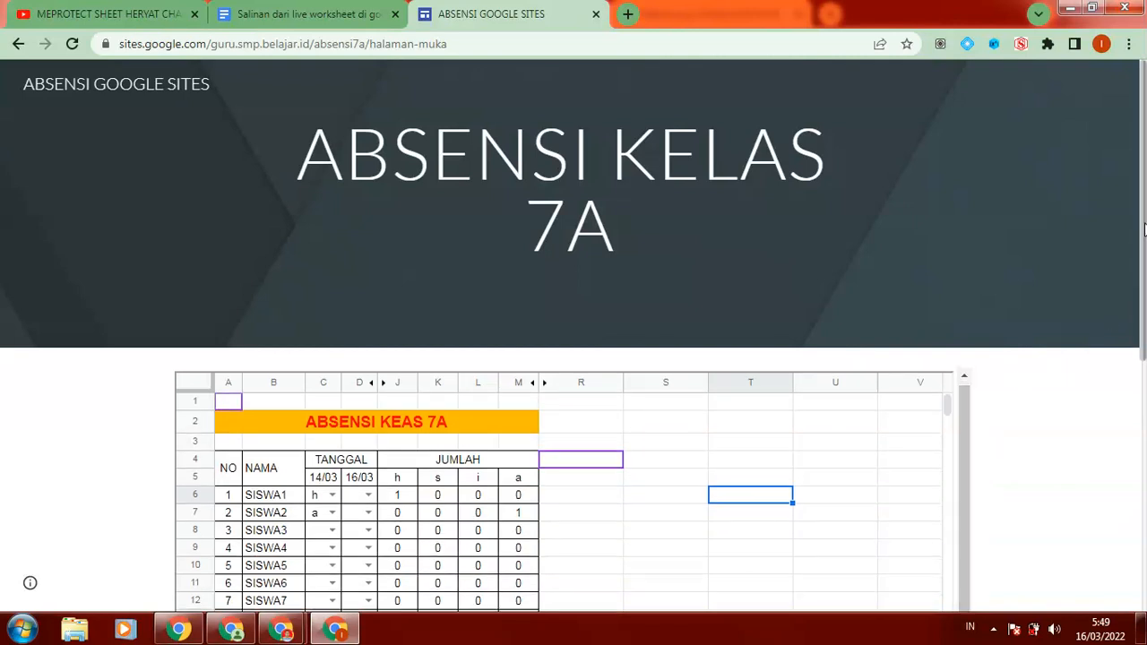
drag(1144, 231, 1144, 333)
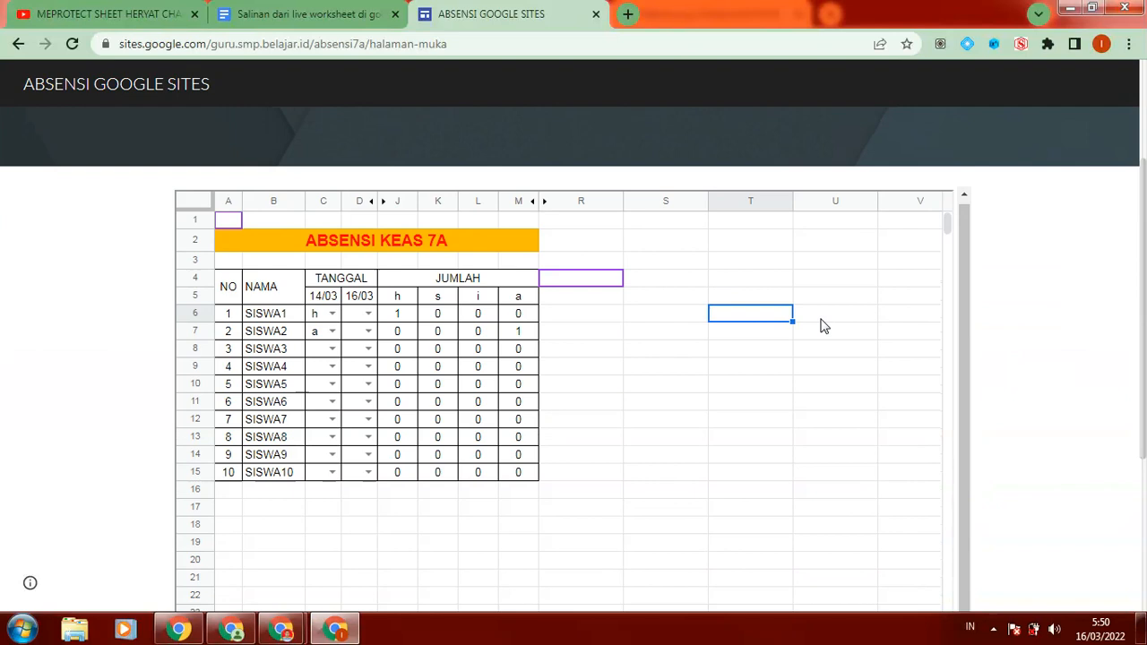
click(722, 285)
text(v)
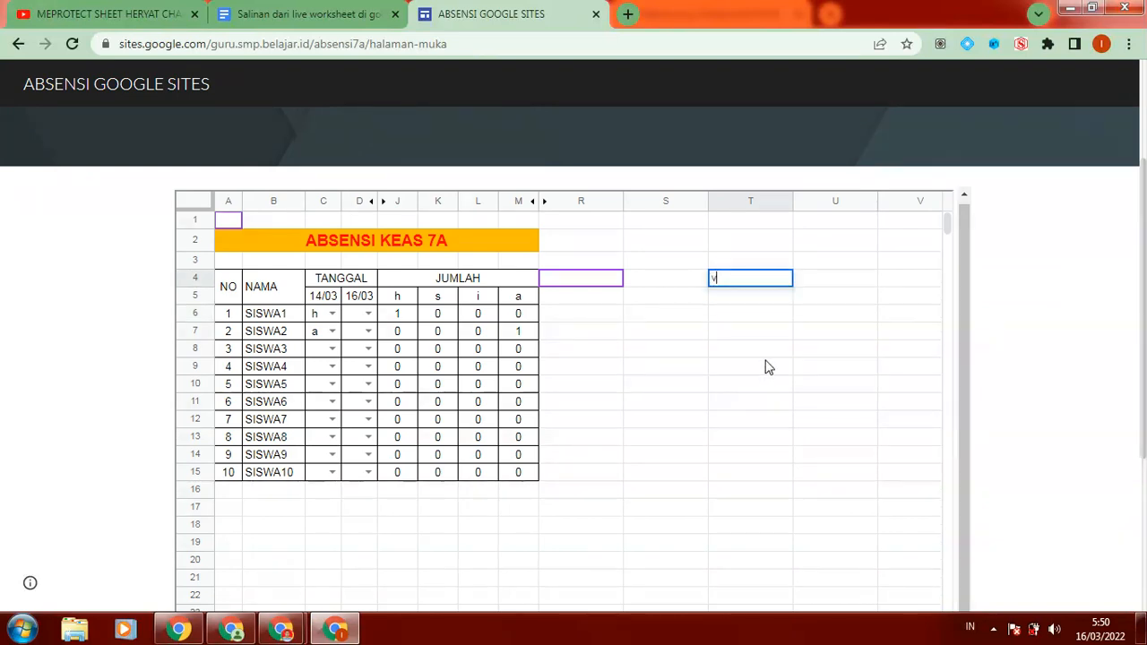
click(764, 355)
click(747, 285)
scroll(759, 412, up, 2)
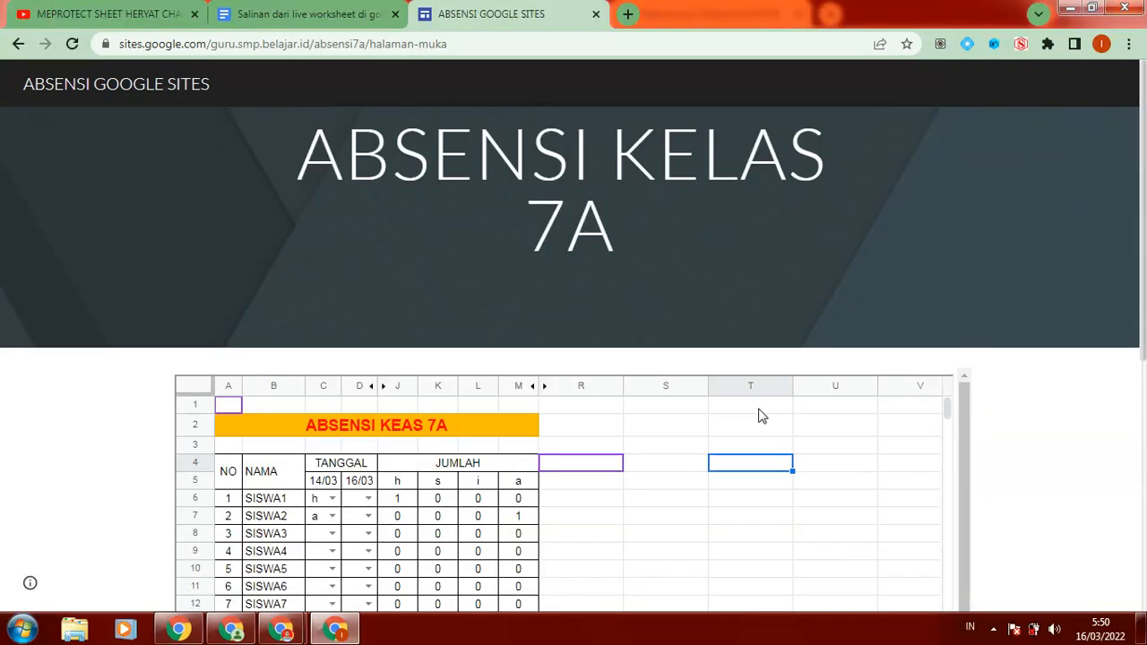
Return to the ABSENSI spreadsheet and restrict editing under the kunci protection to the owner by deselecting both other editors.
mouse_move(282, 634)
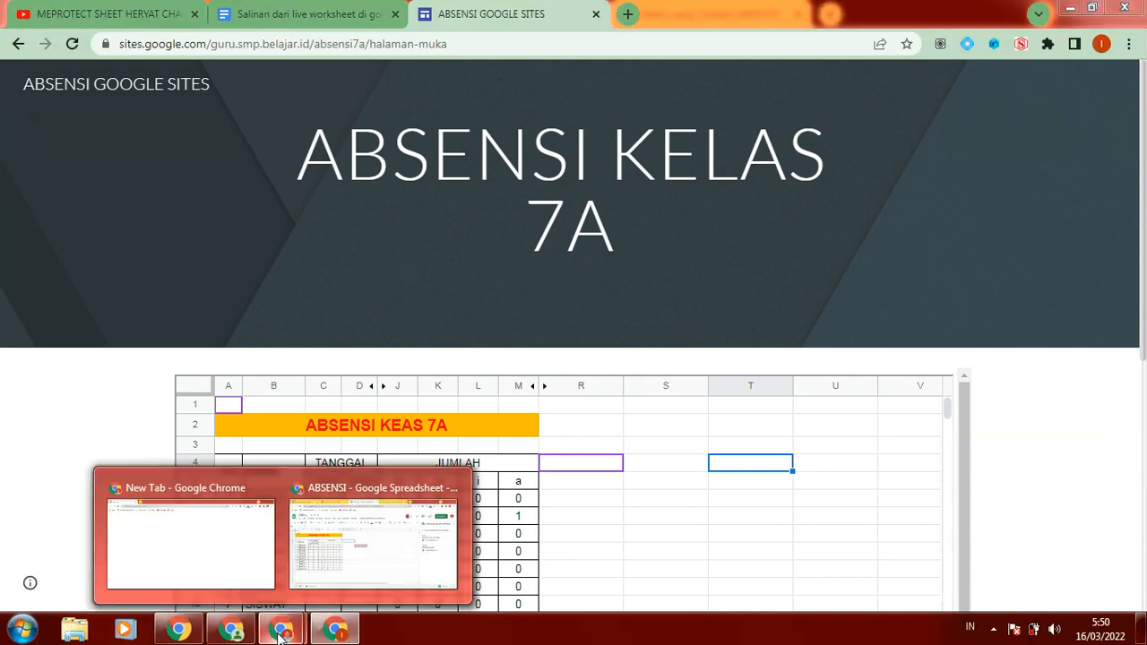
click(332, 548)
click(993, 272)
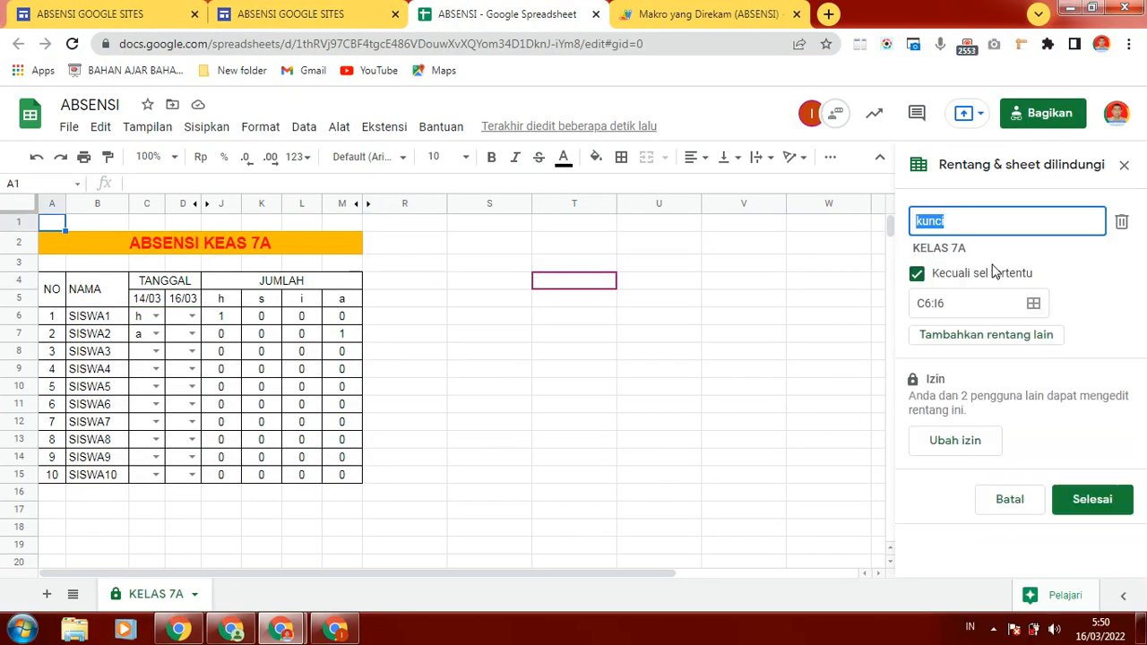
click(964, 442)
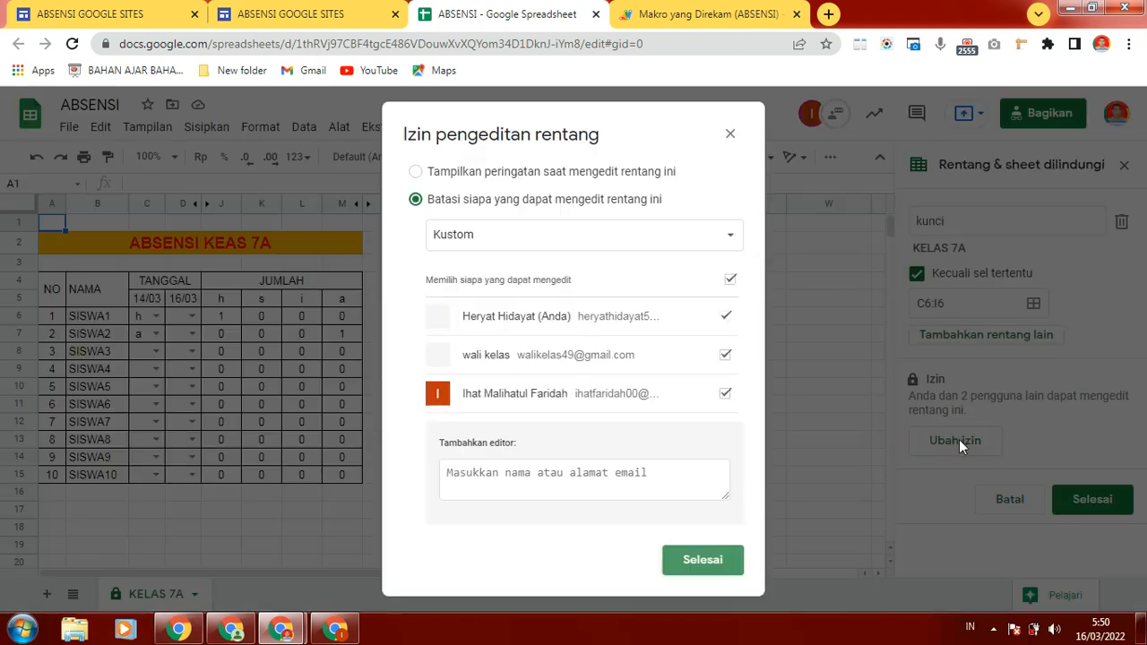
click(725, 395)
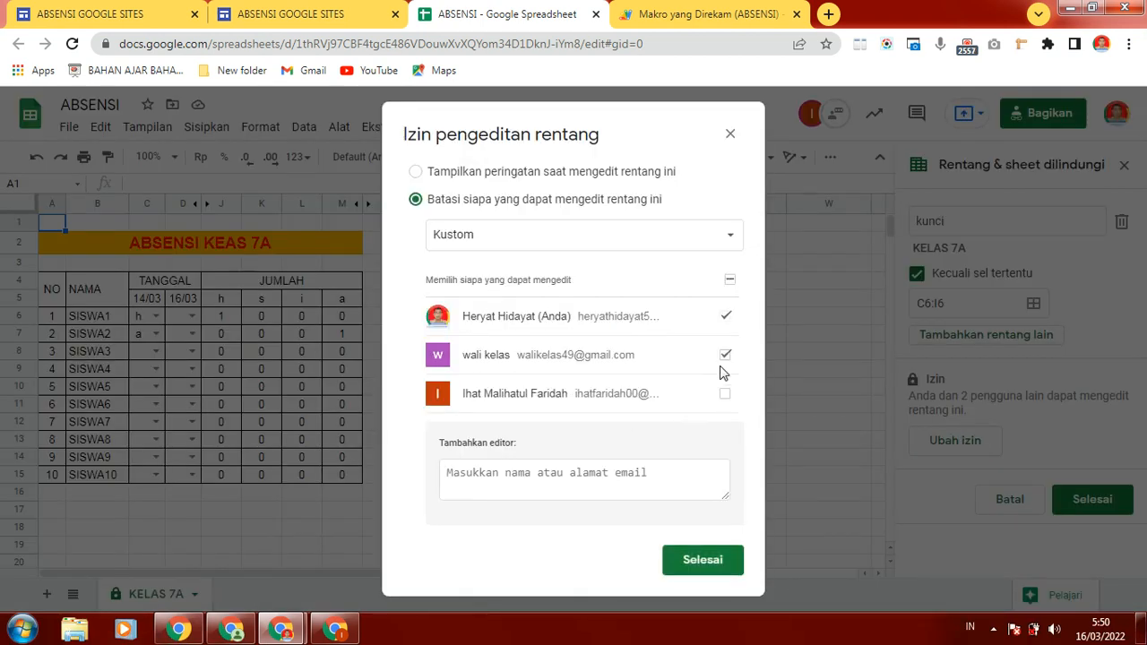
click(691, 561)
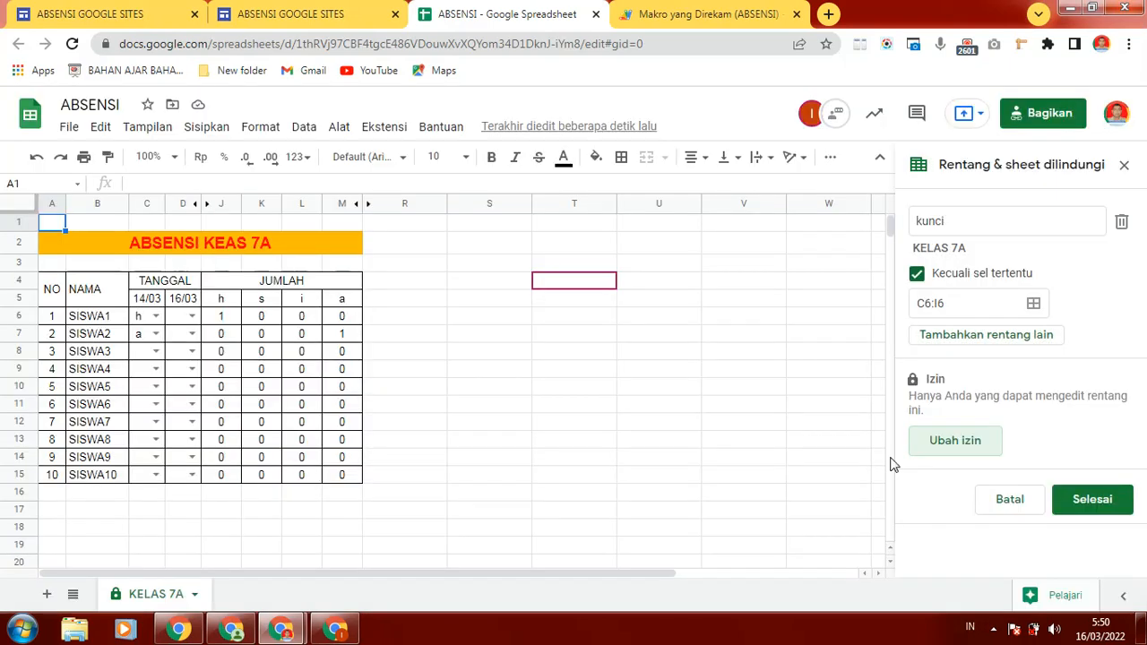
Switch to the other account's published page and try to edit cell T6 of the embedded sheet.
click(336, 631)
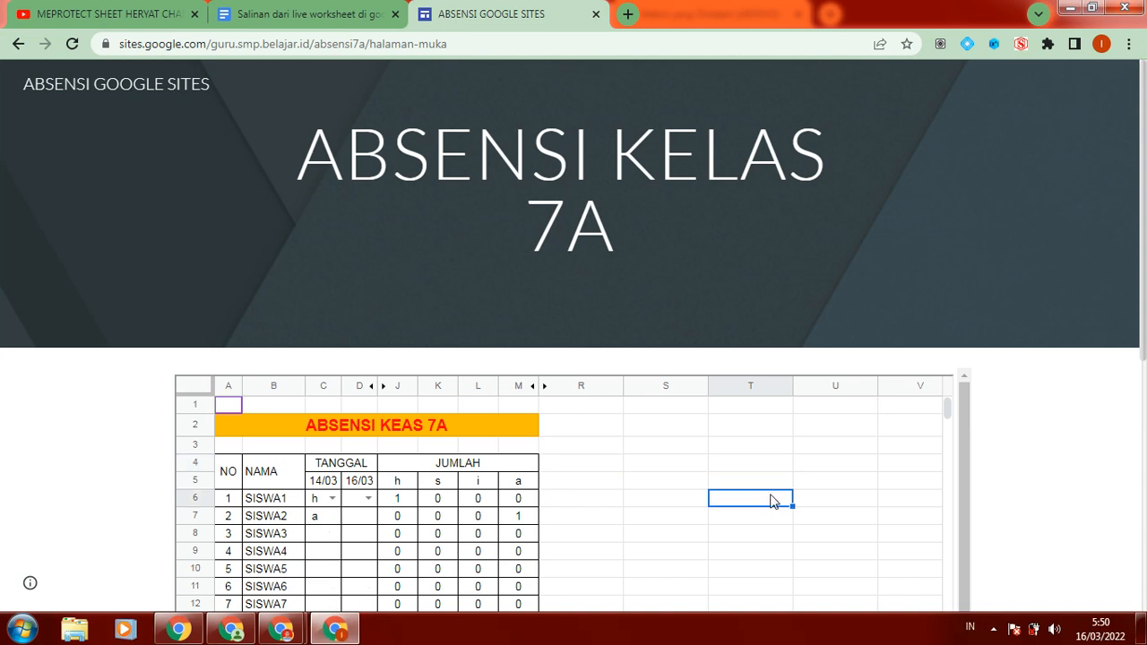
scroll(811, 502, down, 4)
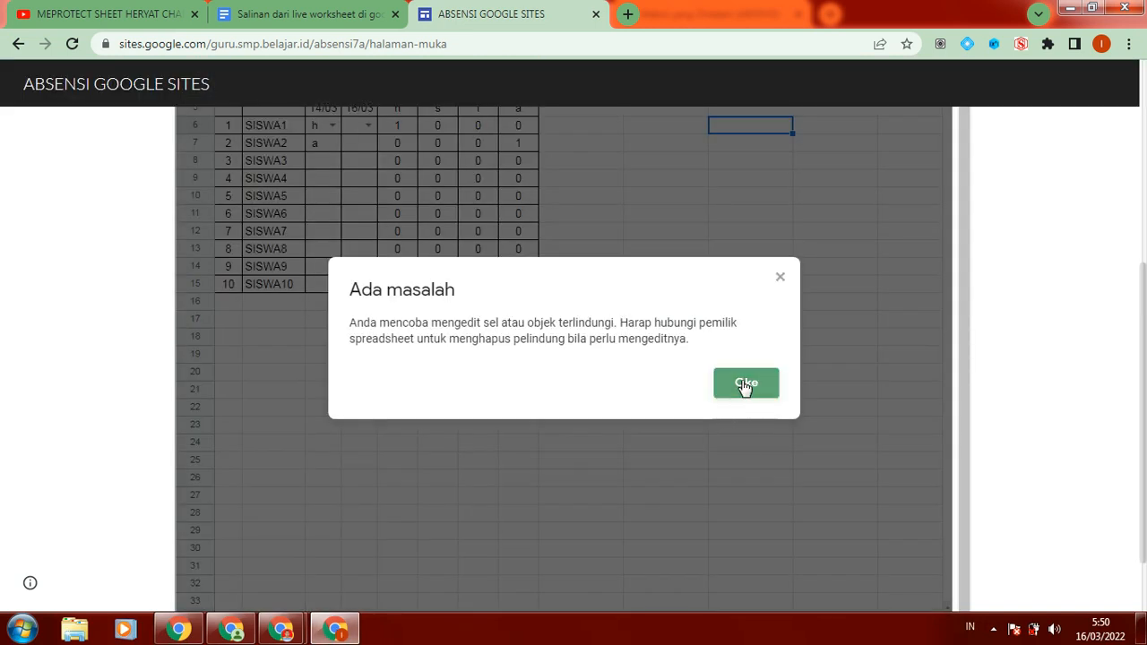
click(744, 385)
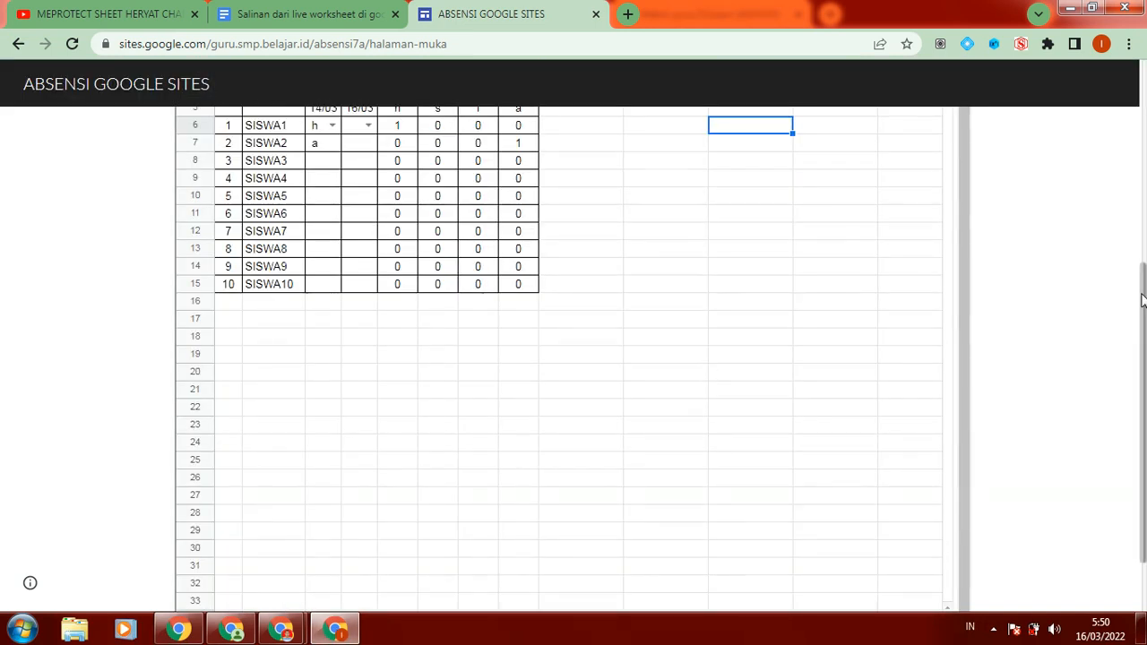
scroll(1142, 298, up, 3)
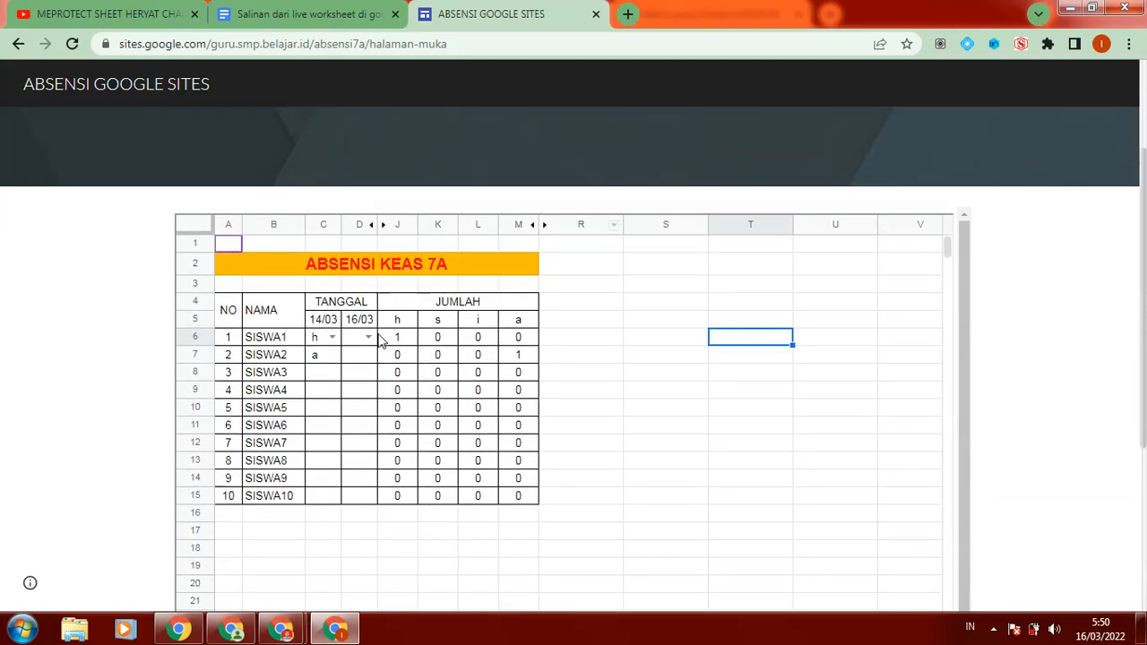
Set SISWA1's 16/03 attendance to h on the published page and check whether SISWA2's cell D7 offers choices.
click(362, 357)
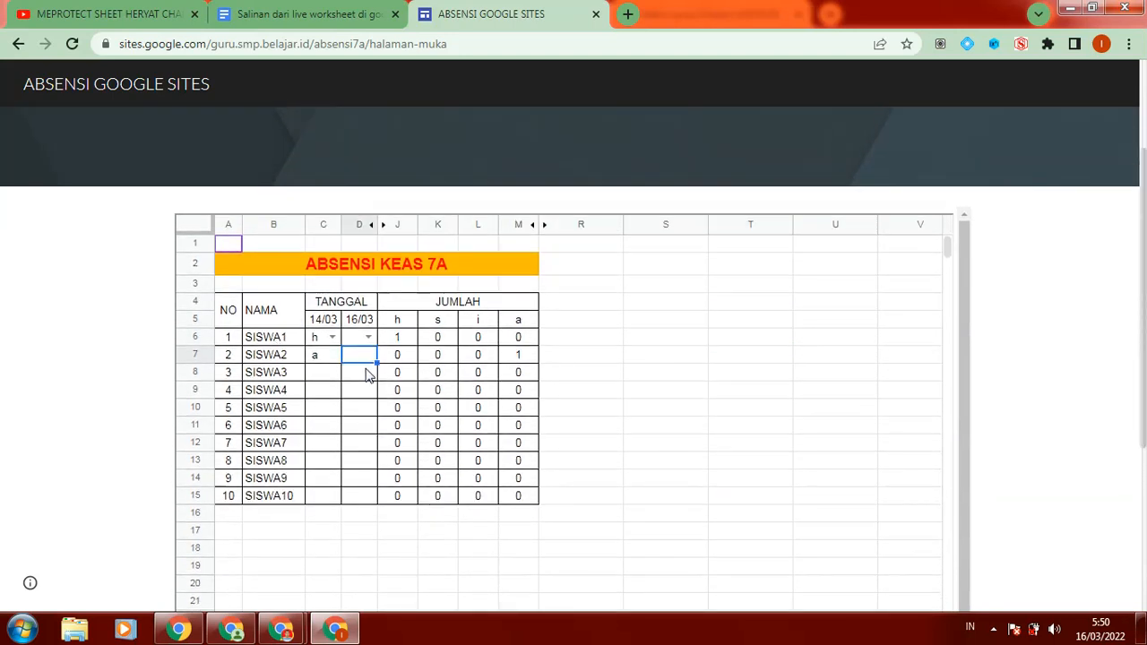
click(368, 337)
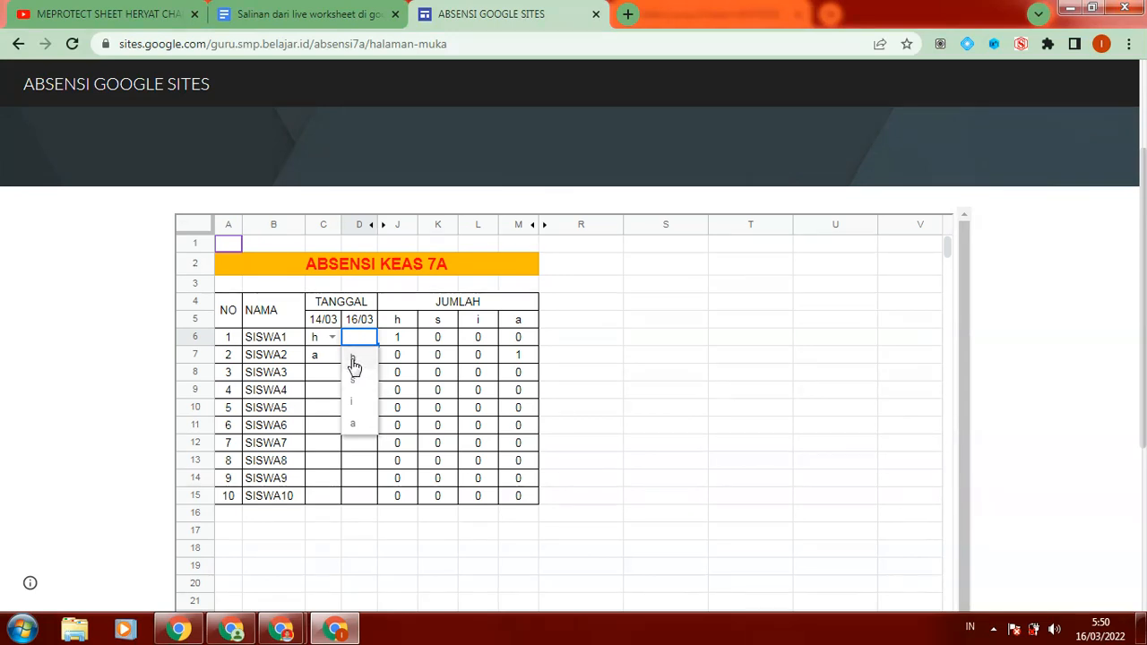
click(353, 361)
click(352, 405)
click(357, 360)
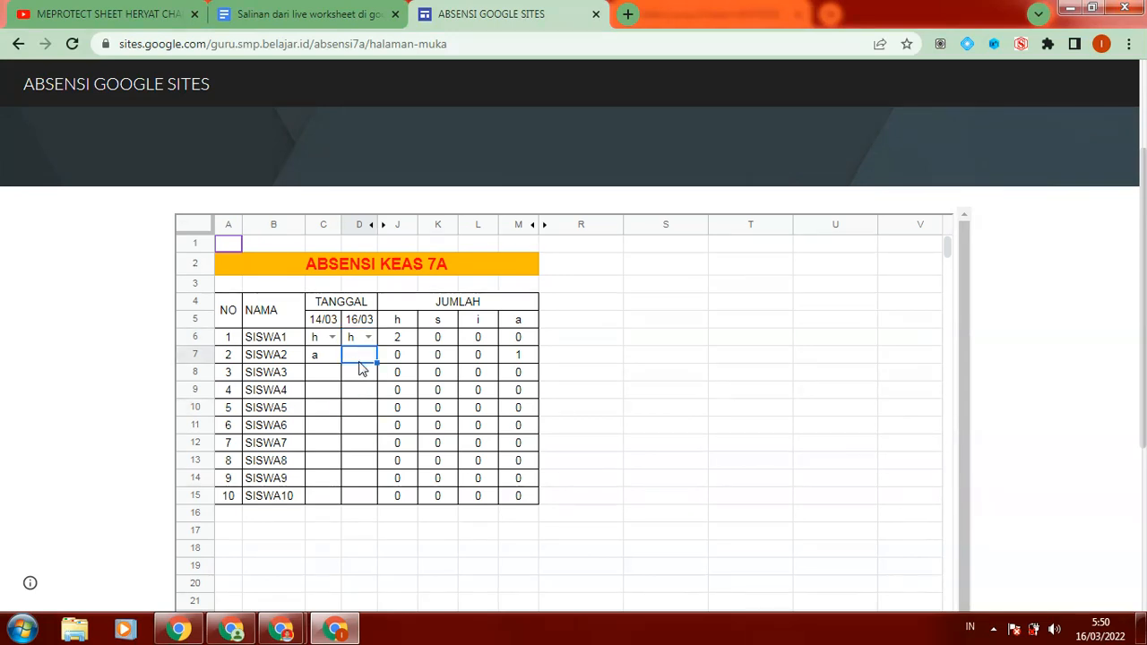
Try to edit SISWA2's 16/03 attendance on the published page and check the choices offered for SISWA1's 16/03 cell.
double_click(359, 361)
click(740, 386)
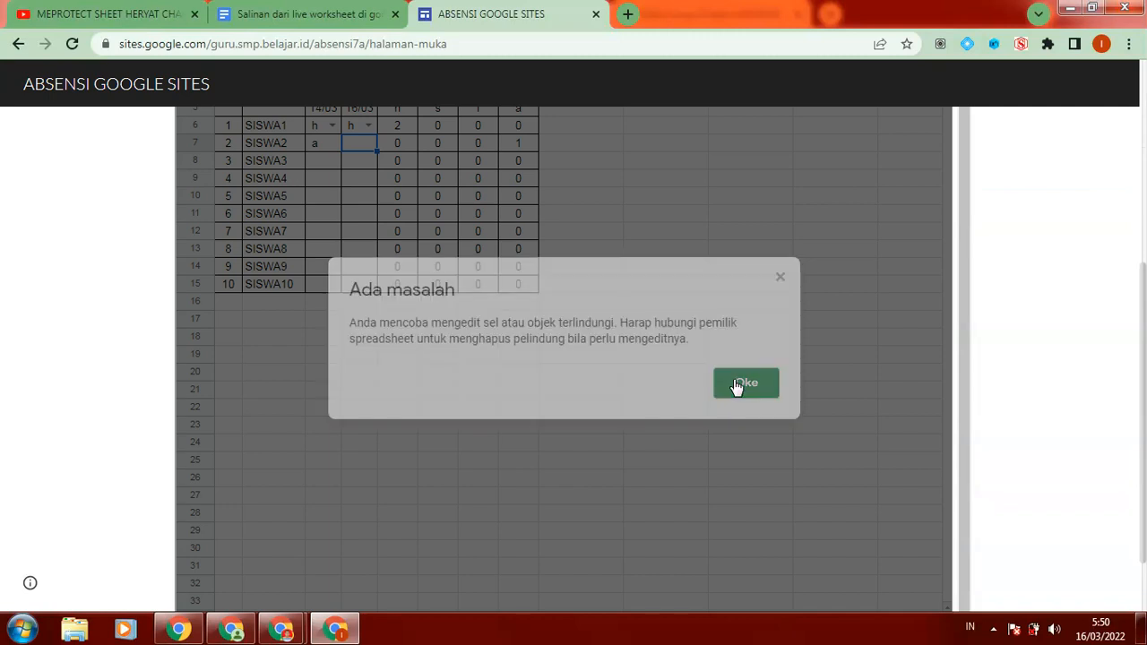
drag(1144, 281, 1144, 150)
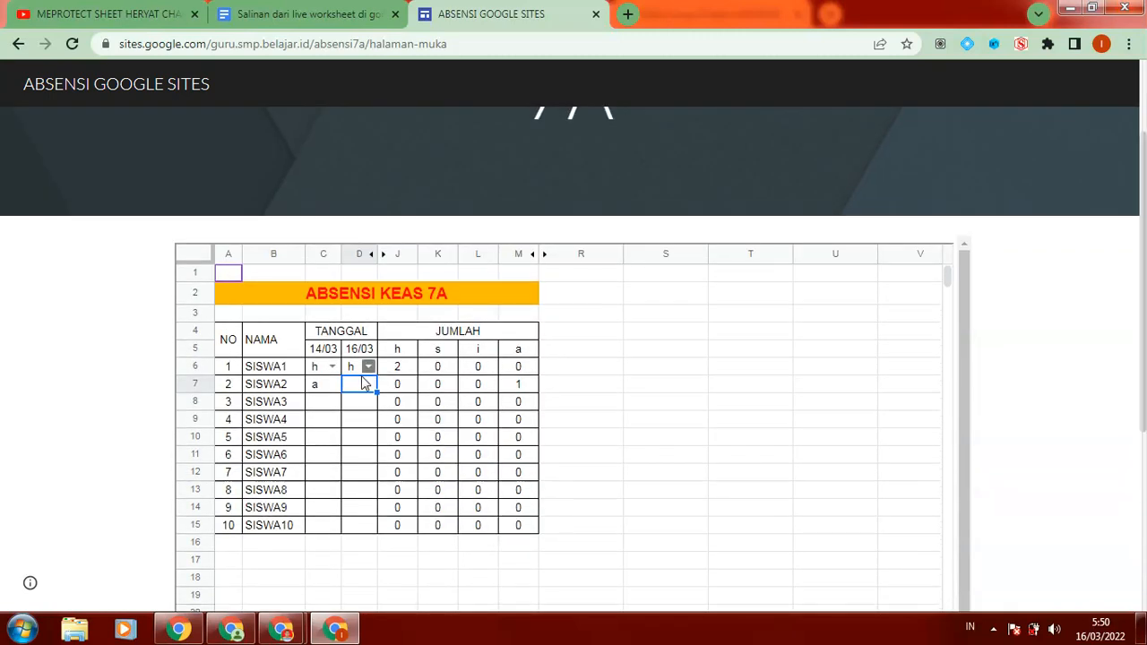
click(368, 367)
click(327, 427)
Try to edit SISWA7's 16/03 attendance in cell D12 of the embedded sheet and dismiss the alert.
click(363, 475)
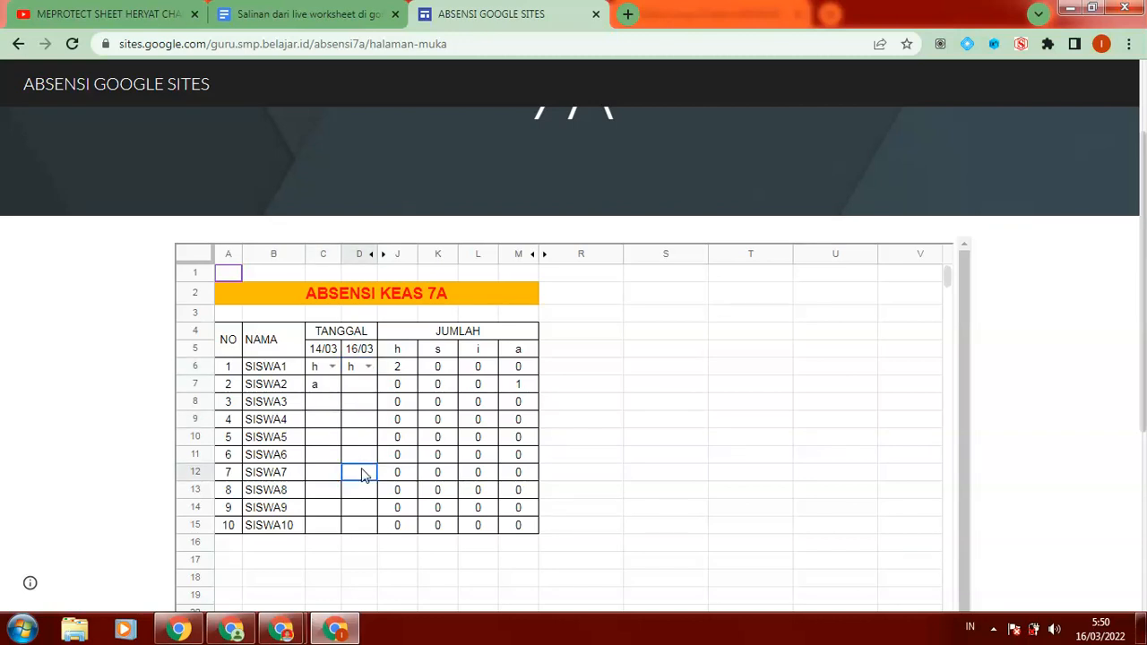
double_click(363, 475)
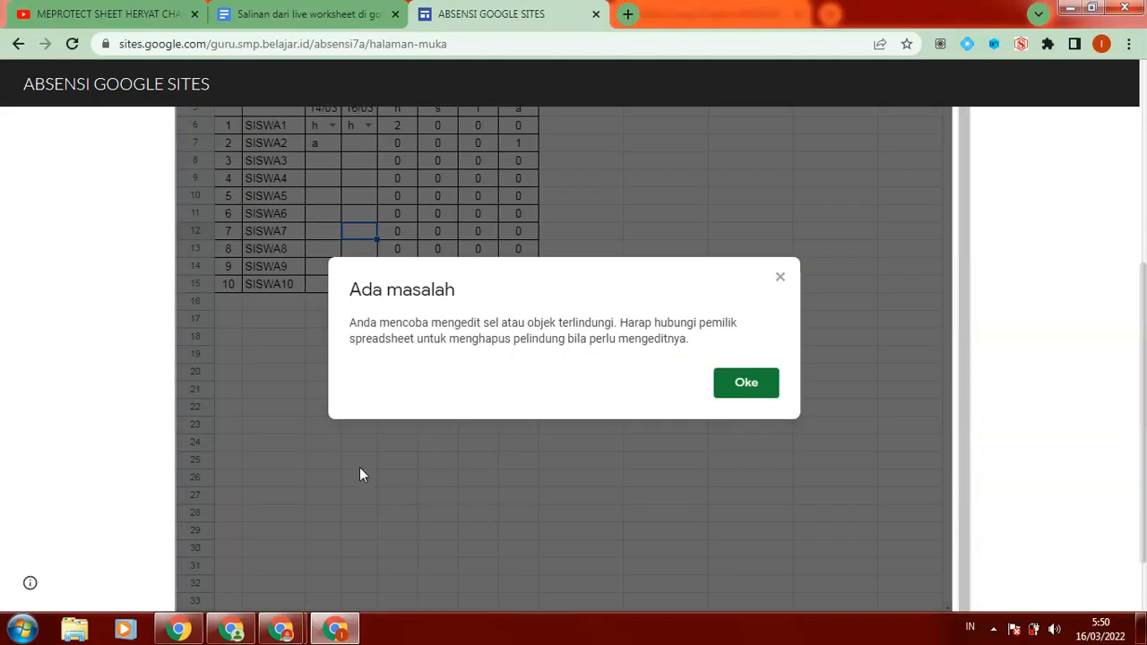
click(758, 386)
drag(1143, 273, 1022, 149)
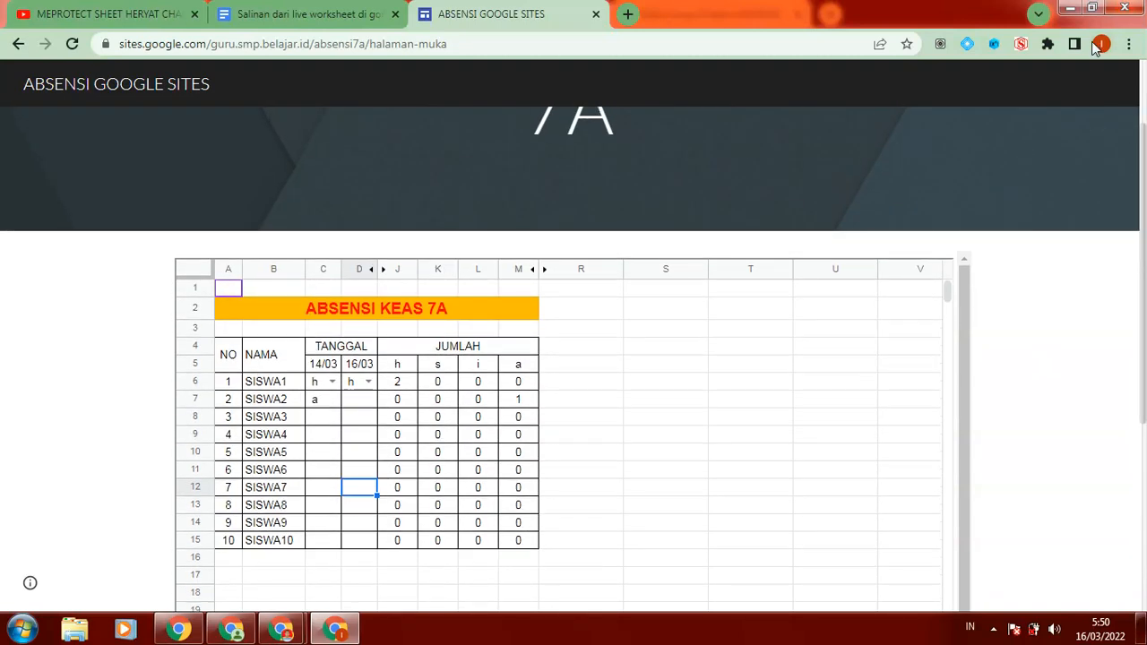
drag(1142, 172, 1143, 148)
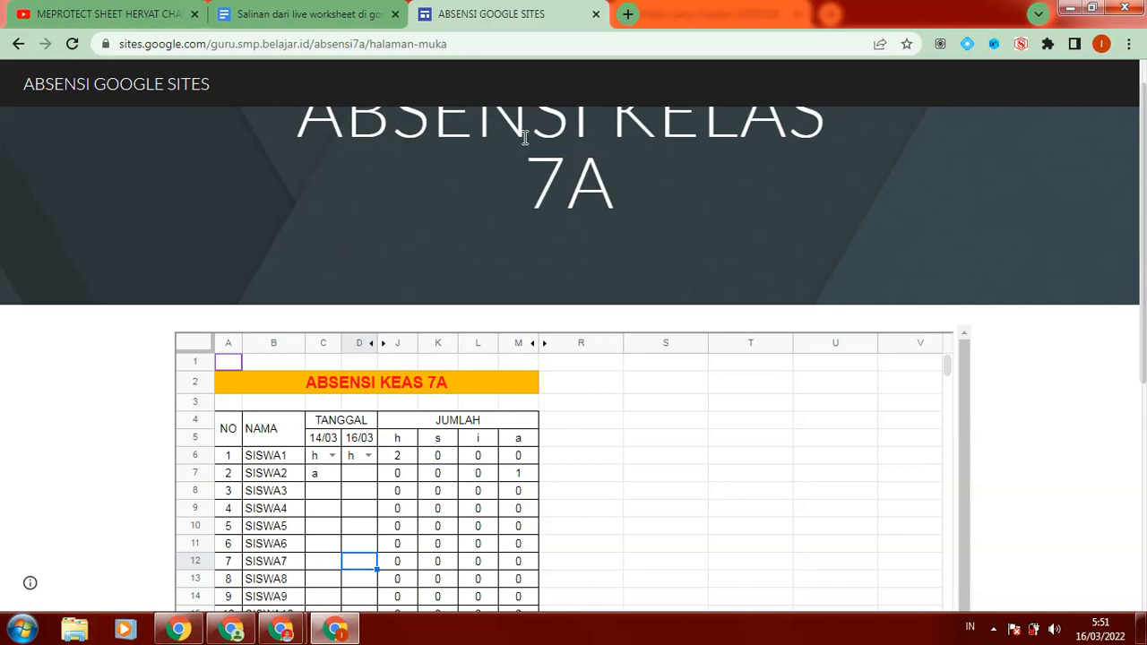
Set SISWA1's 16/03 attendance to s in the embedded sheet.
mouse_move(282, 637)
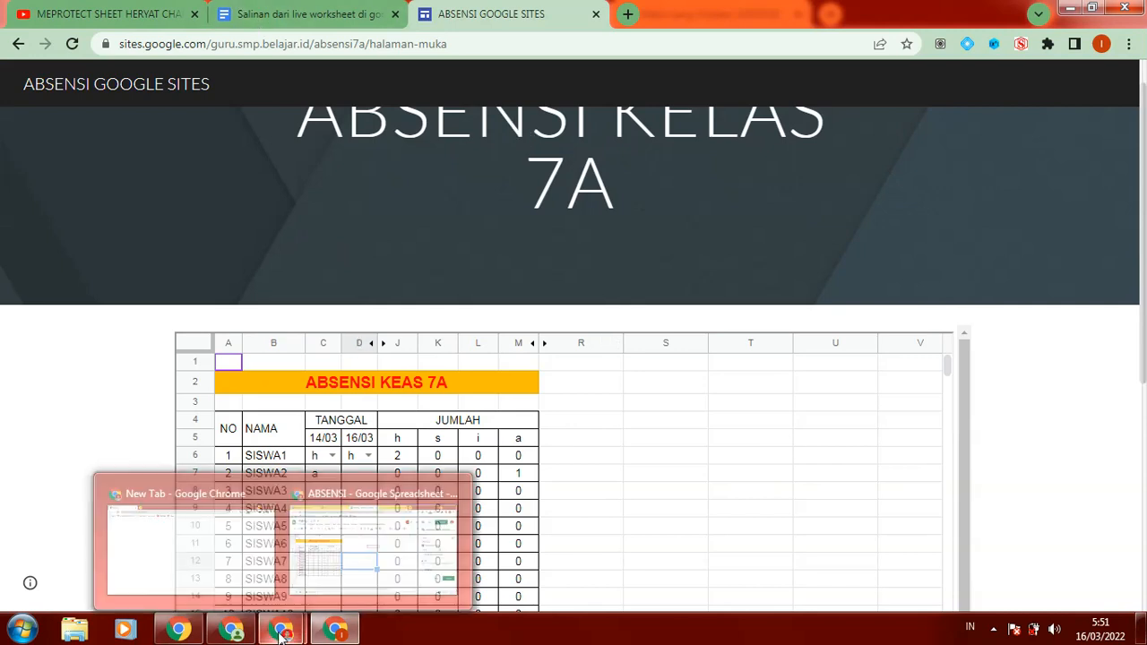
click(591, 439)
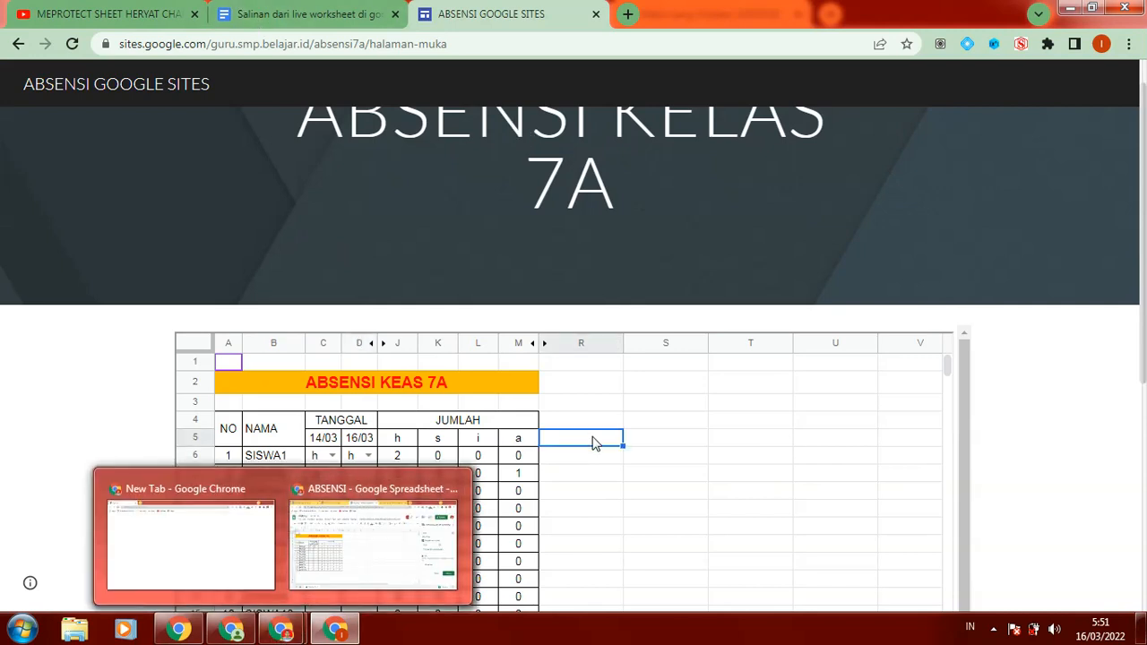
click(619, 381)
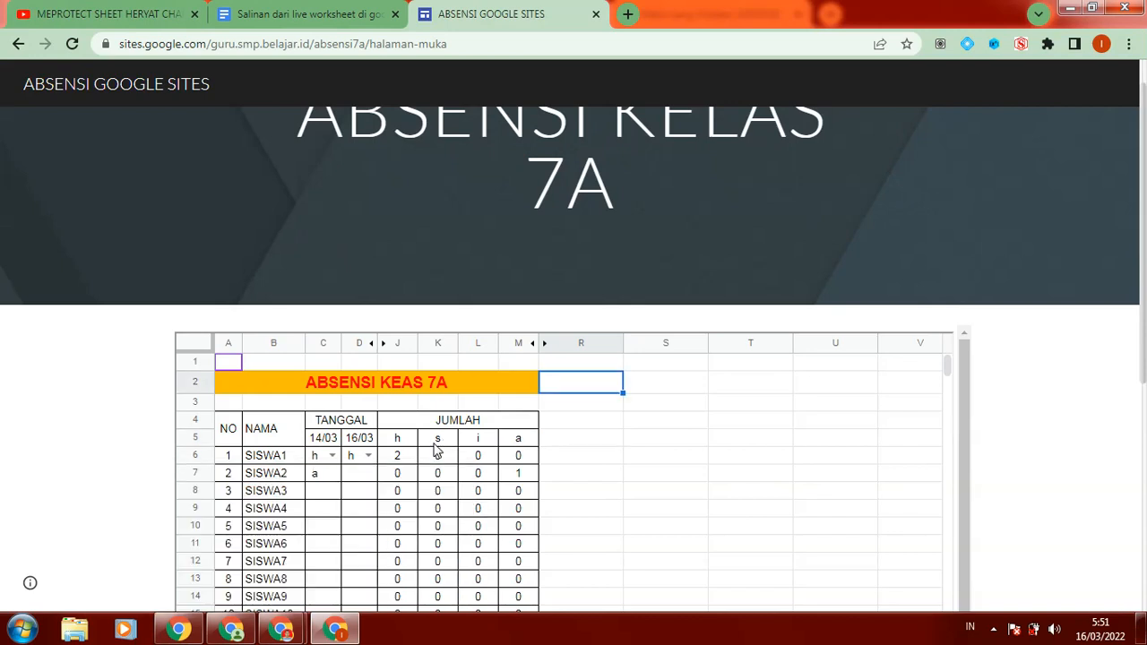
click(367, 455)
click(356, 500)
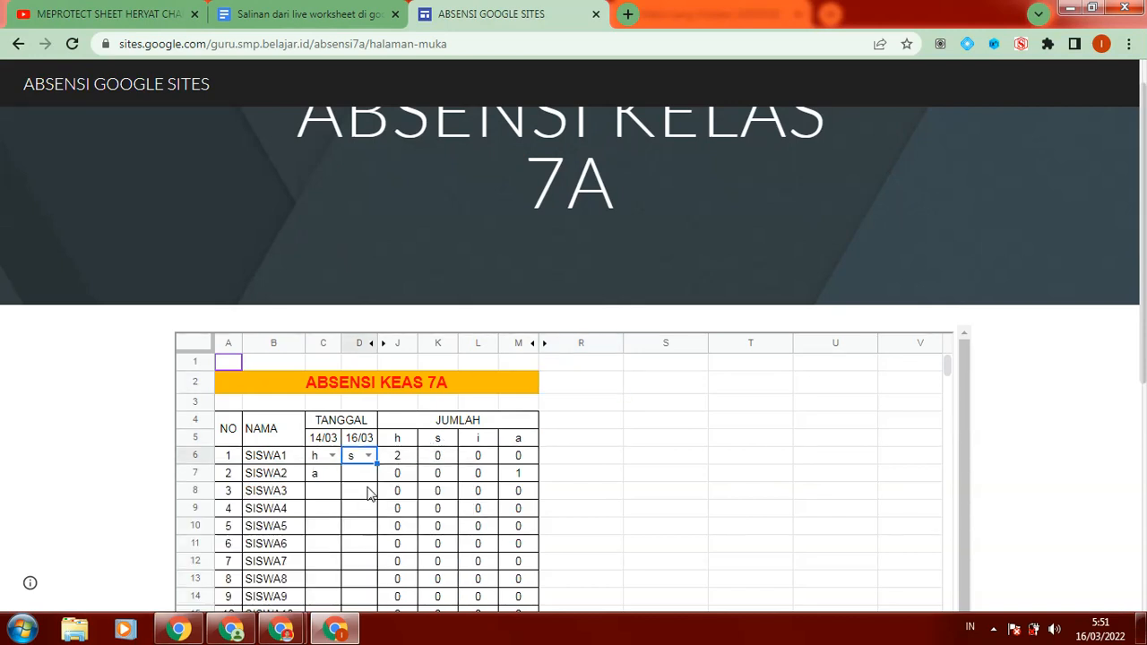
click(354, 529)
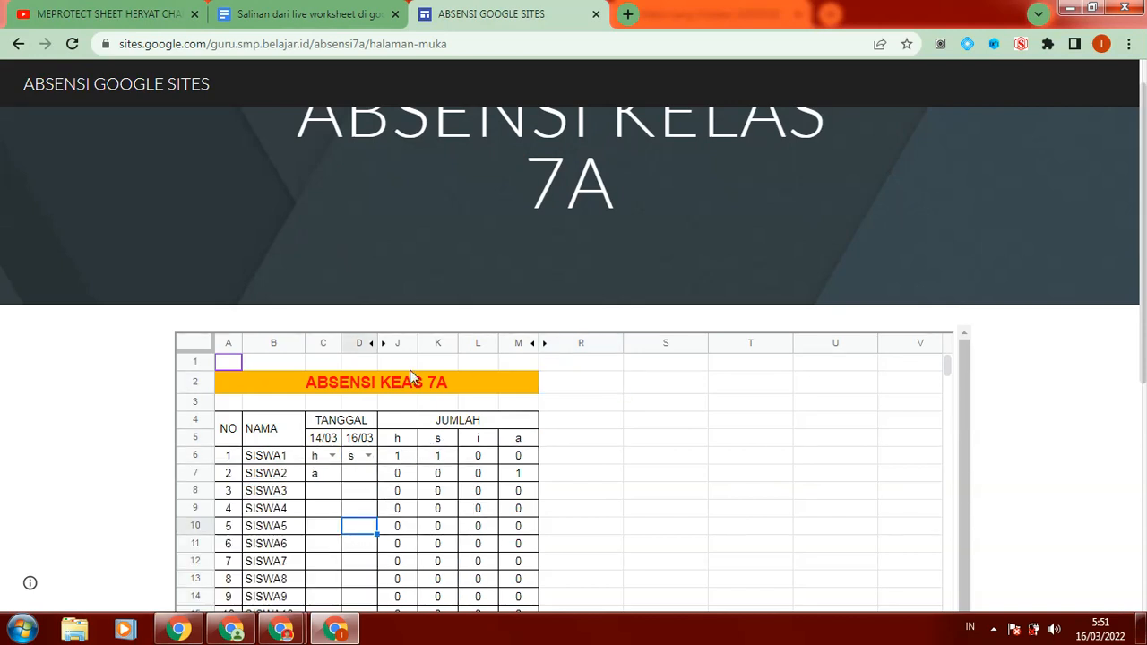
click(356, 475)
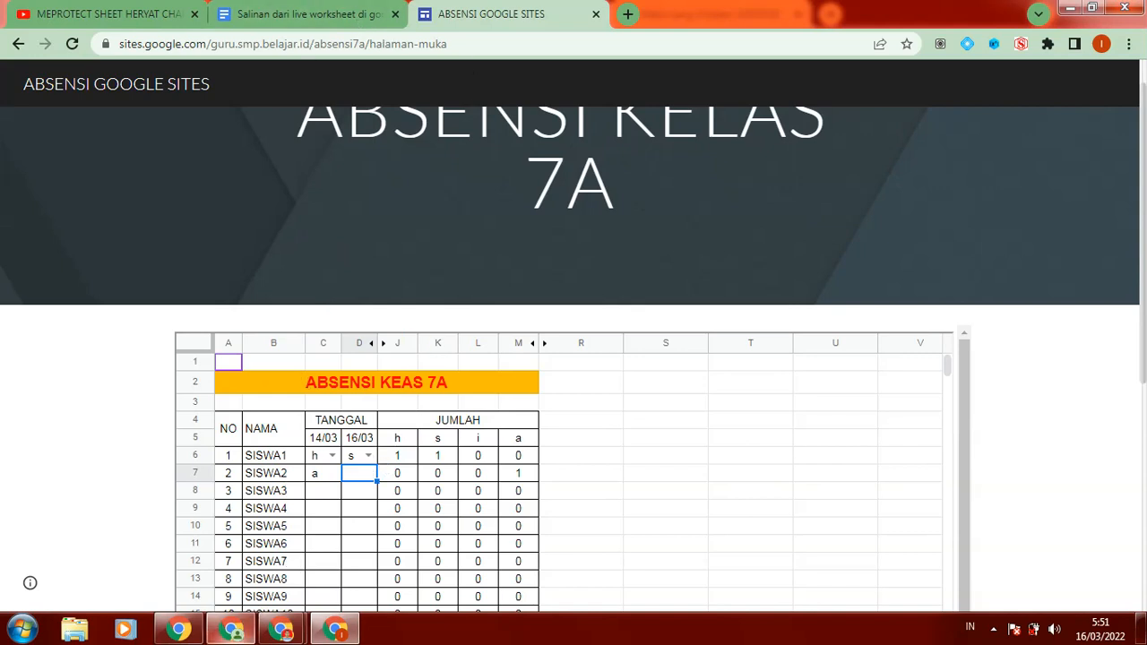
Return to the owner's browser window and examine the tdk_hadir function in the Apps Script file tandai tidak hadir.gs.
mouse_move(282, 629)
click(325, 580)
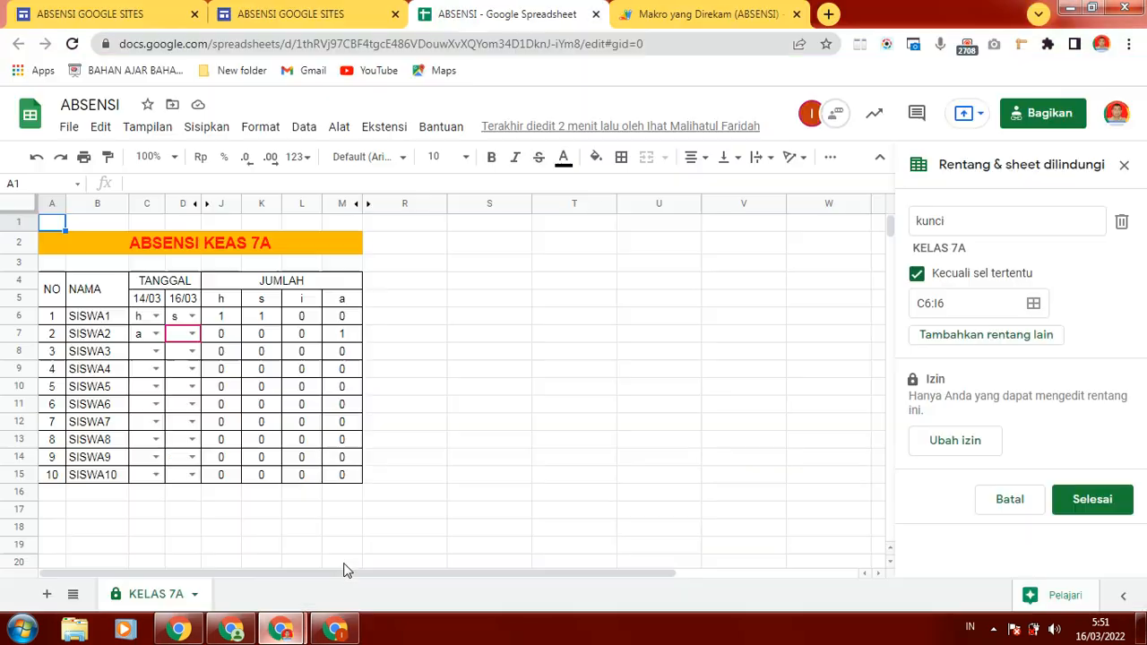
click(668, 13)
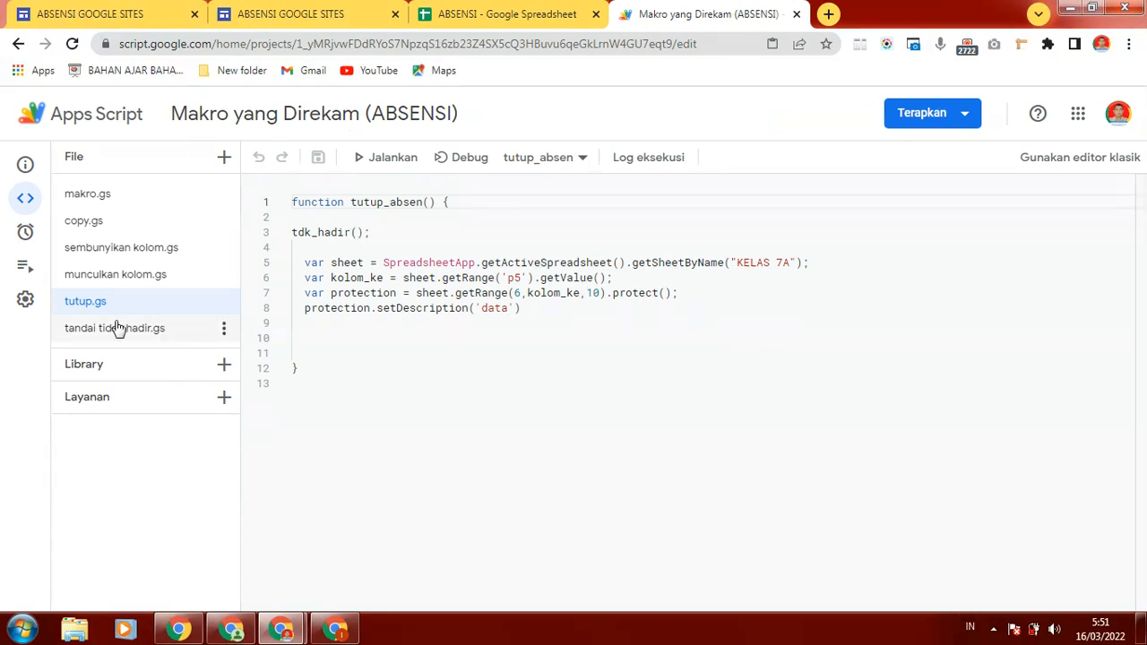
click(89, 333)
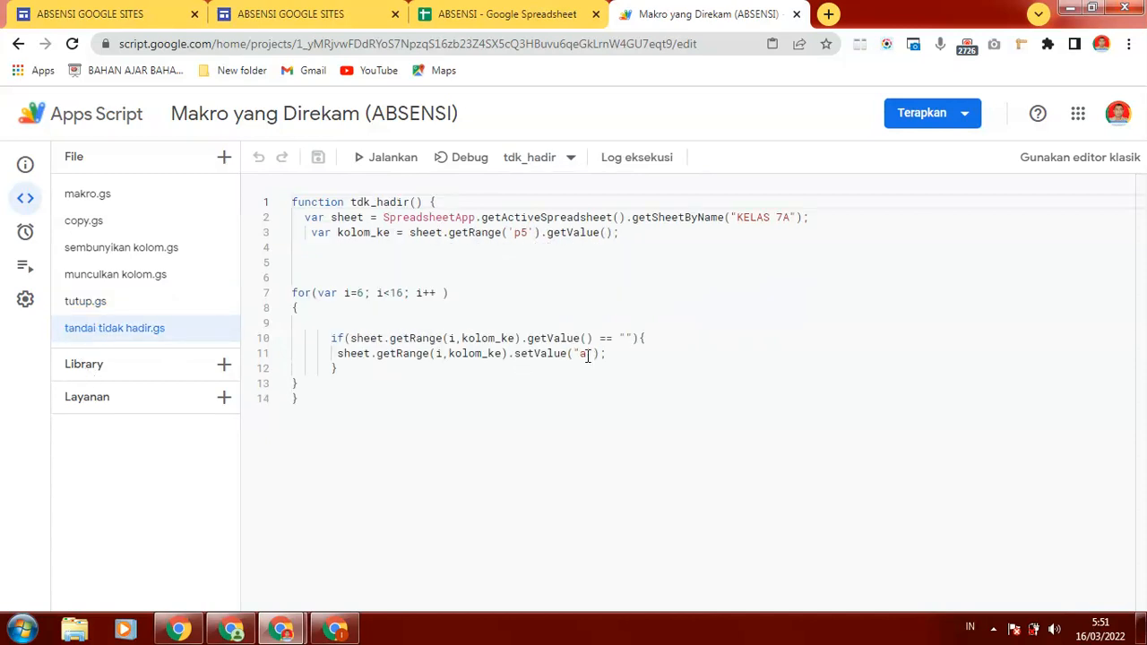
Run the tutup_absen function from tutup.gs and check on the published page whether SISWA1's 16/03 cell still offers choices.
click(110, 303)
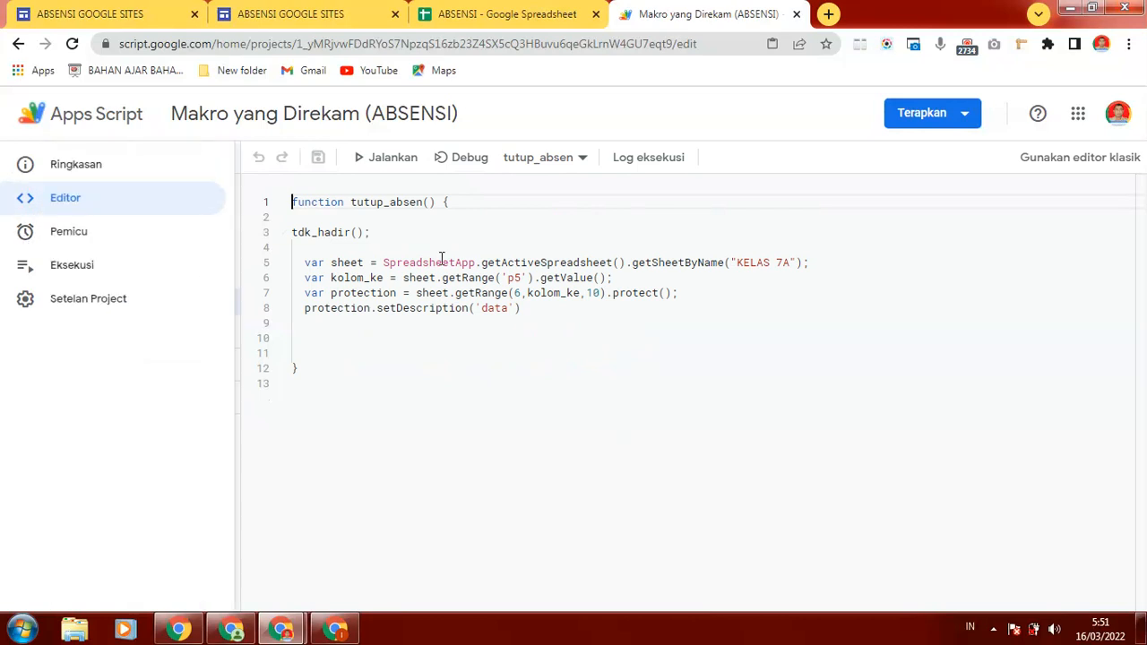
click(383, 159)
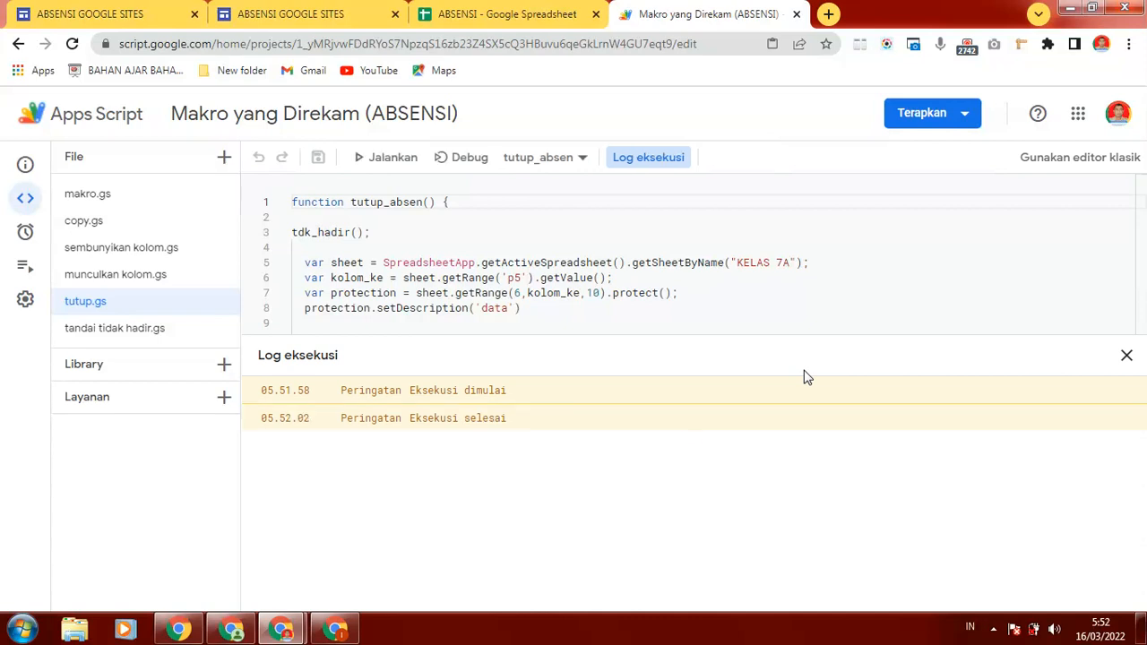
click(334, 629)
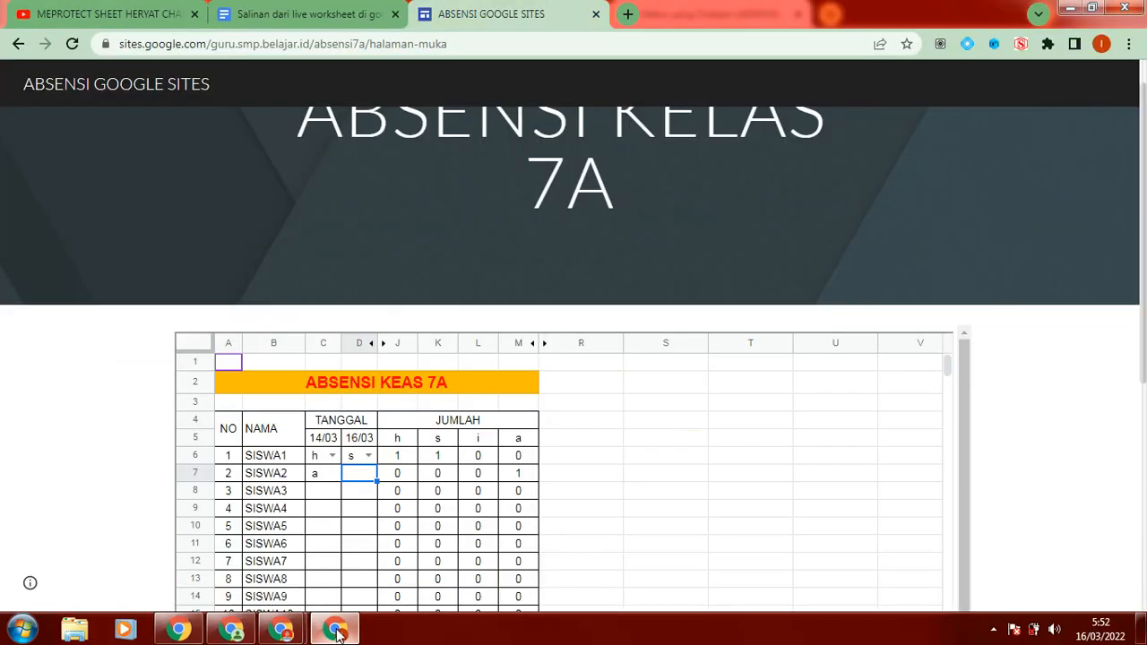
click(369, 457)
click(717, 440)
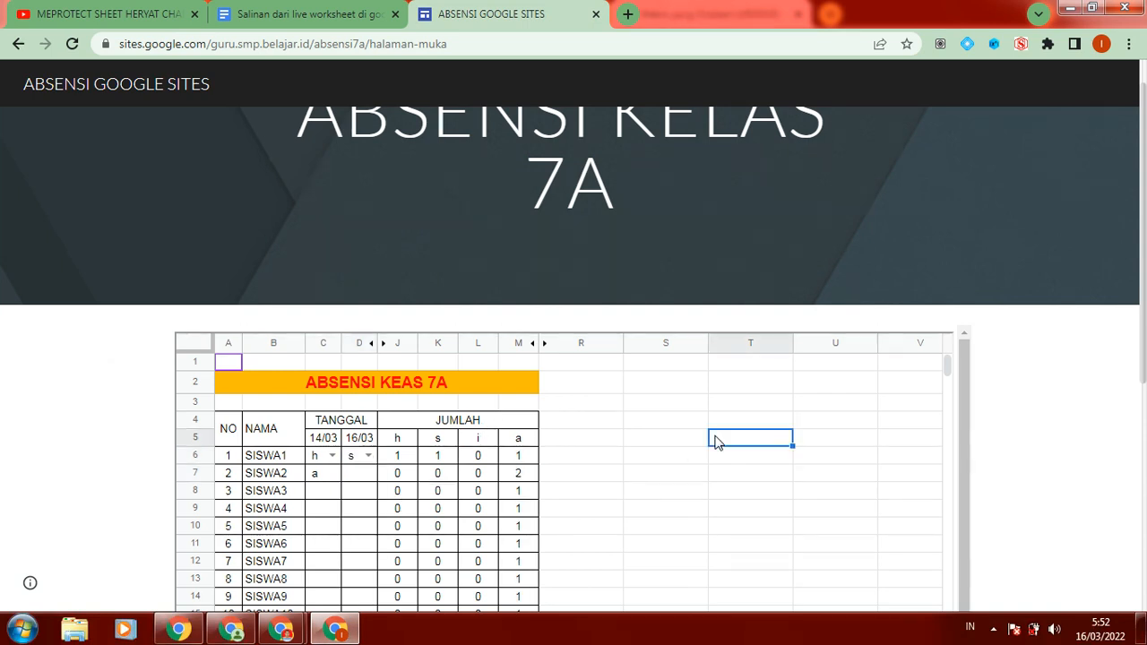
Set SISWA1's 16/03 attendance to h on the published page and reload the page to check the table.
click(368, 457)
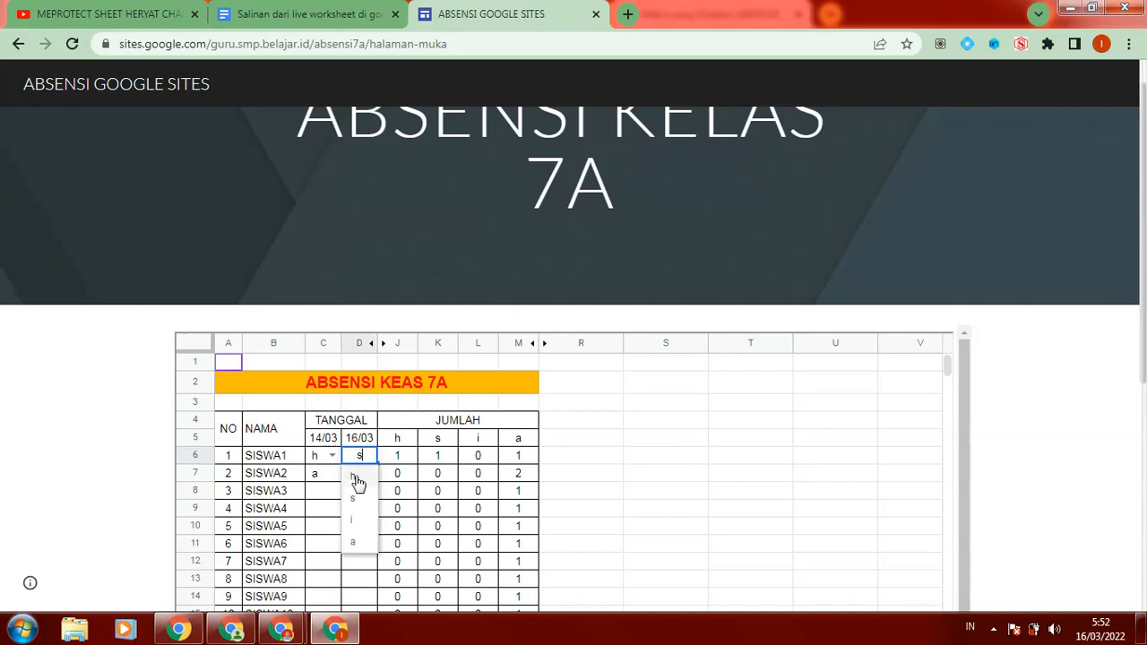
click(359, 476)
click(369, 457)
click(672, 415)
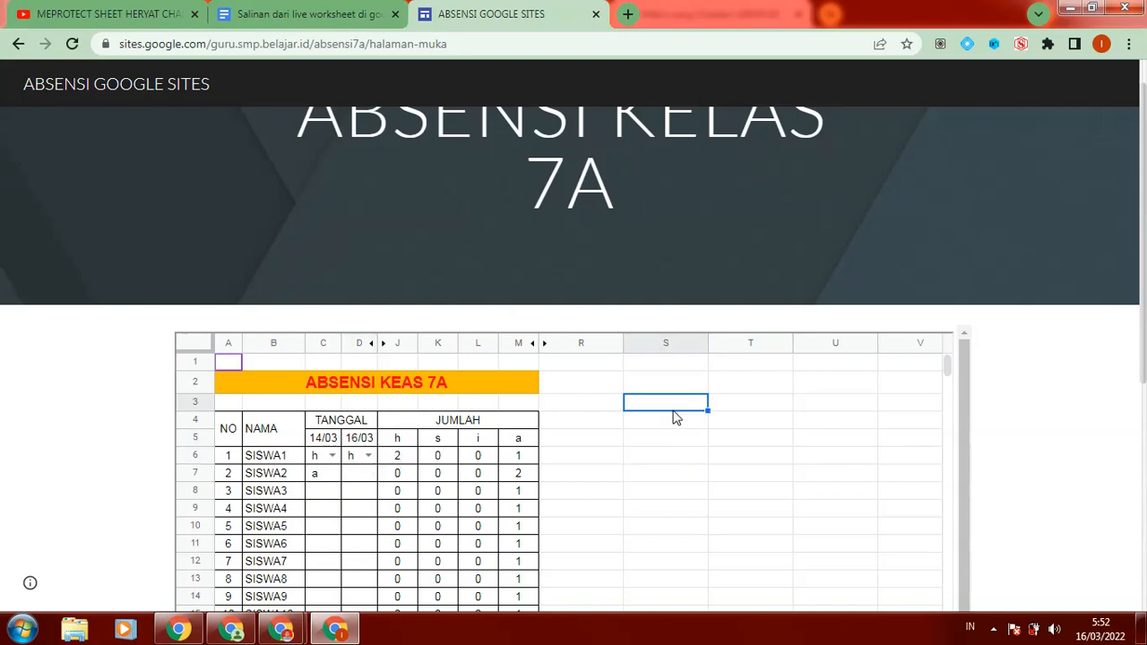
click(72, 43)
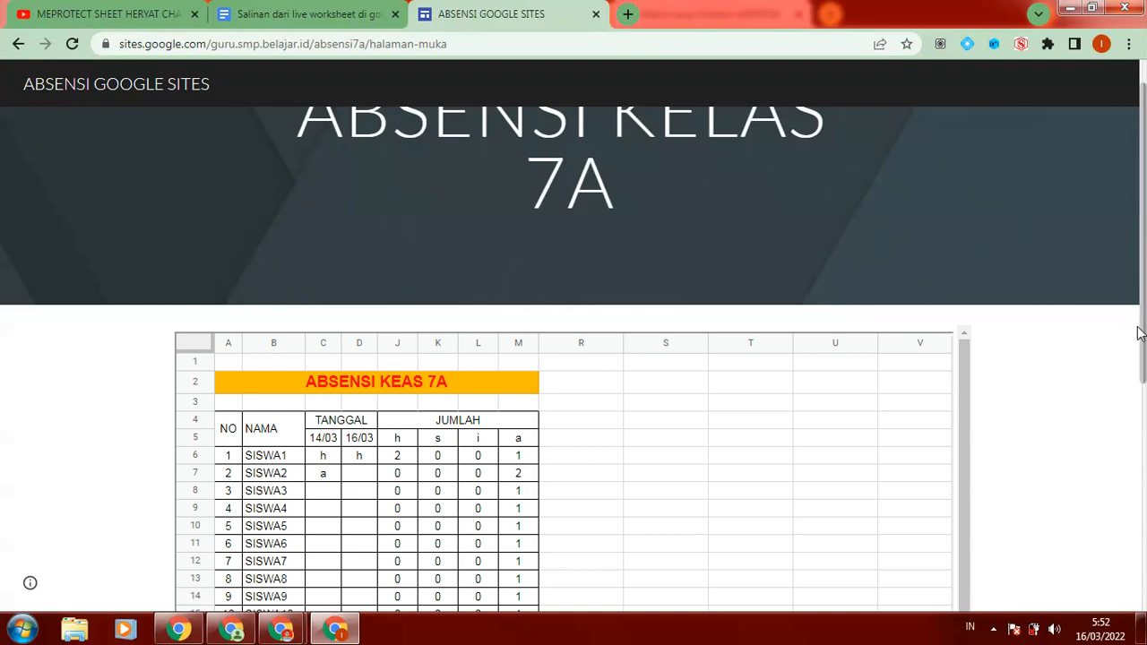
drag(1138, 333, 1139, 395)
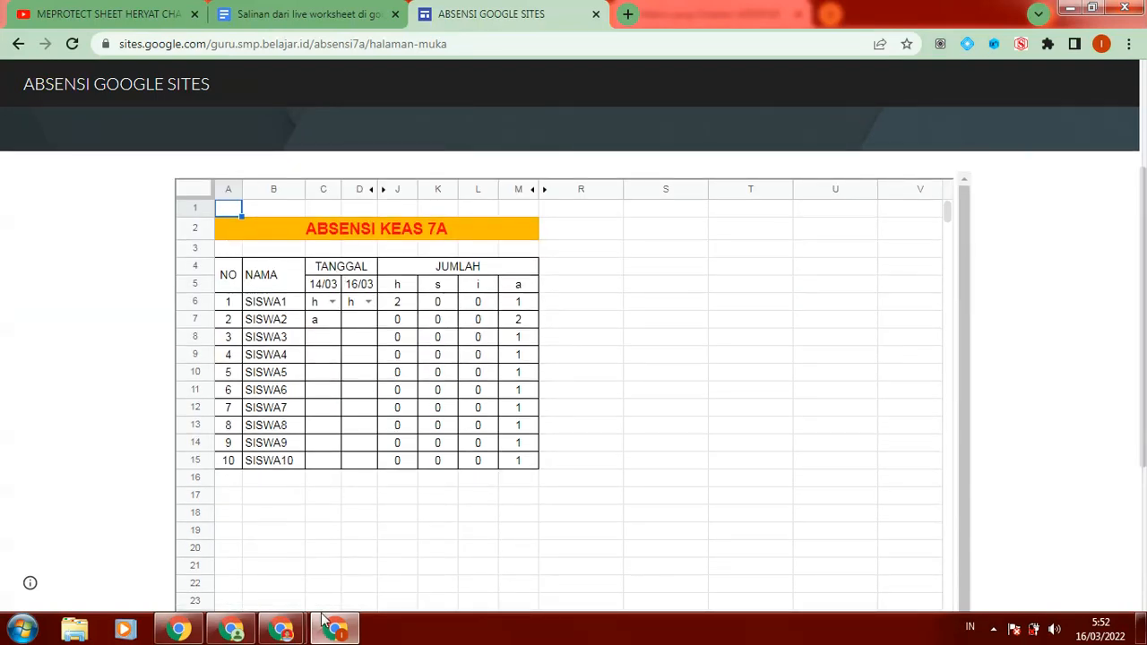
Return to the Apps Script project, close the execution log and compare the tutup_absen code with the ABSENSI spreadsheet.
mouse_move(283, 629)
click(368, 545)
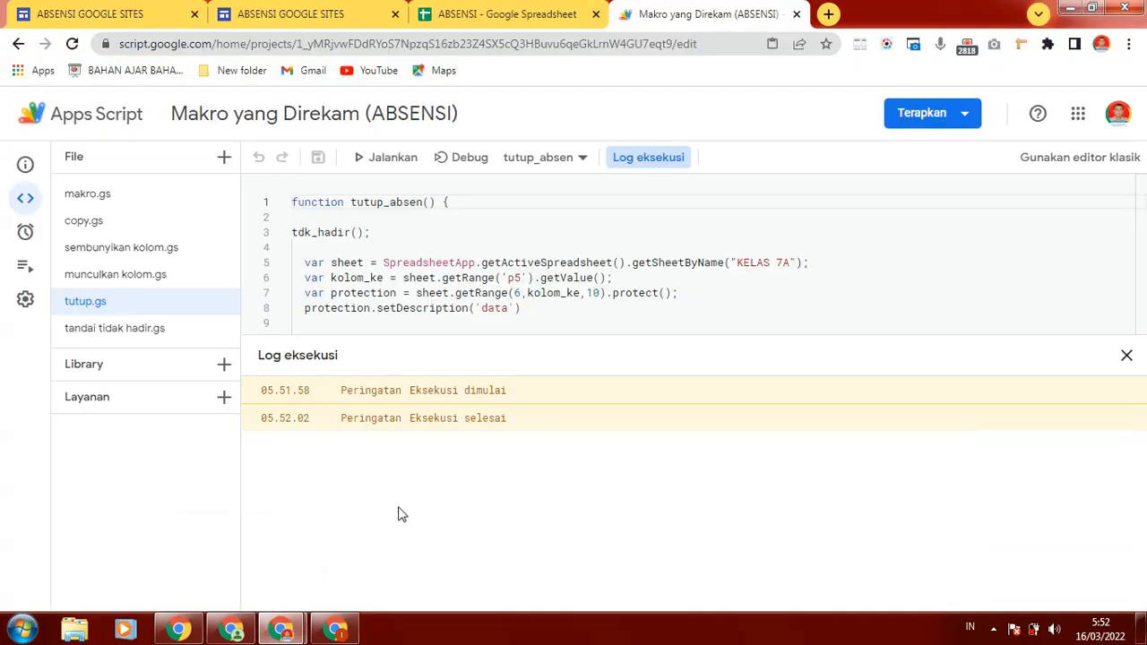
click(1124, 357)
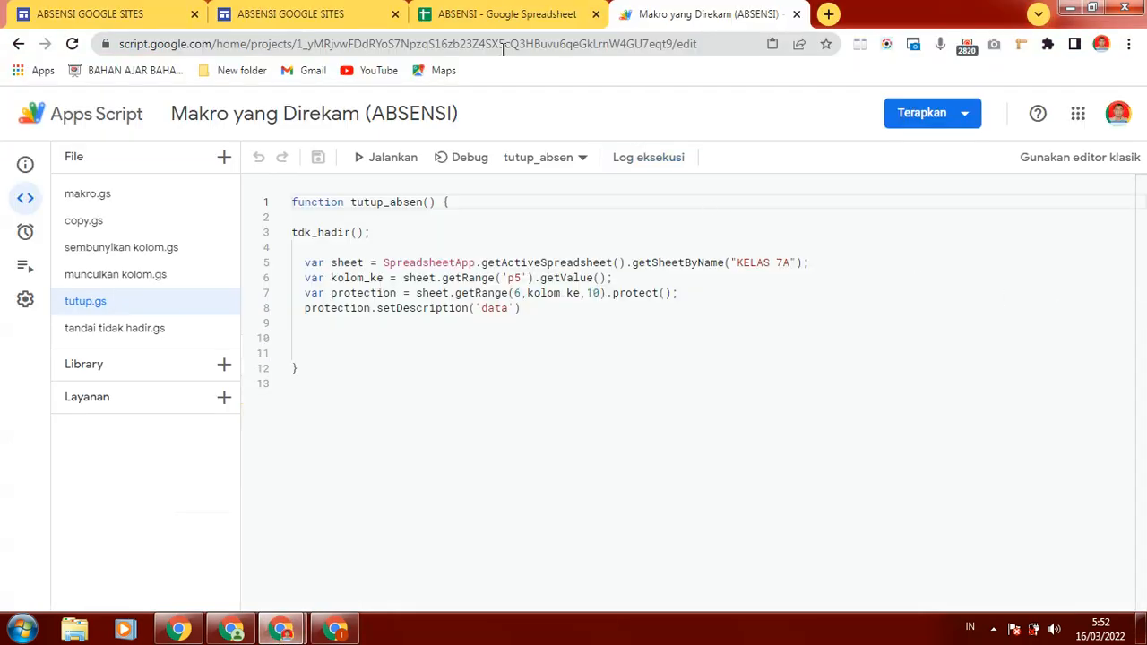
click(446, 17)
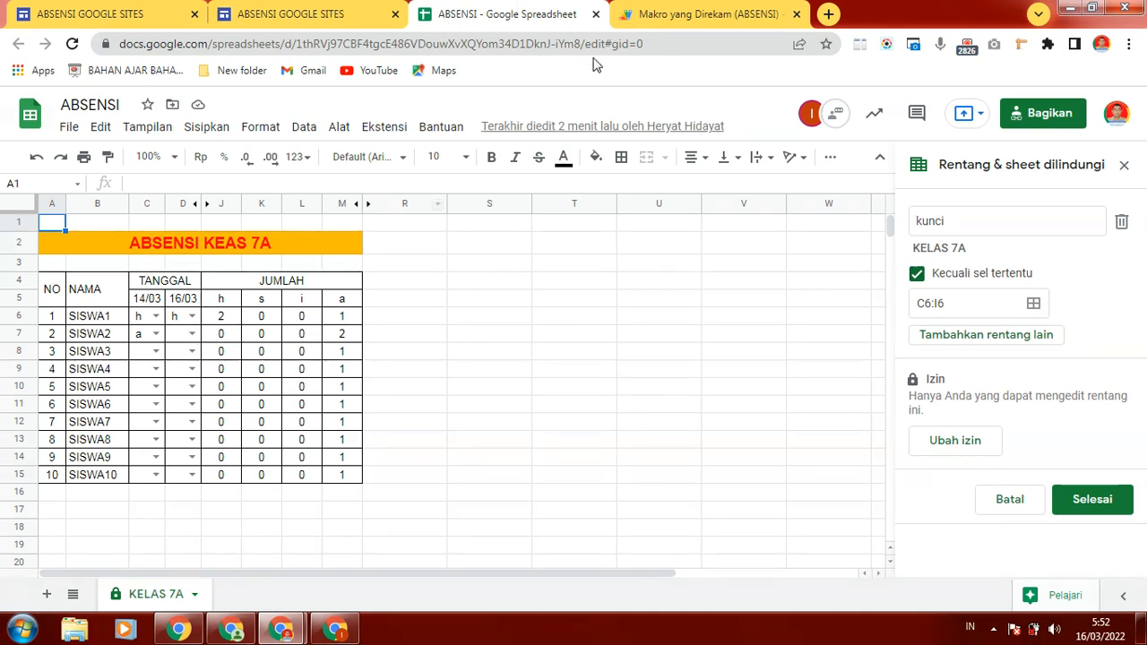
click(655, 15)
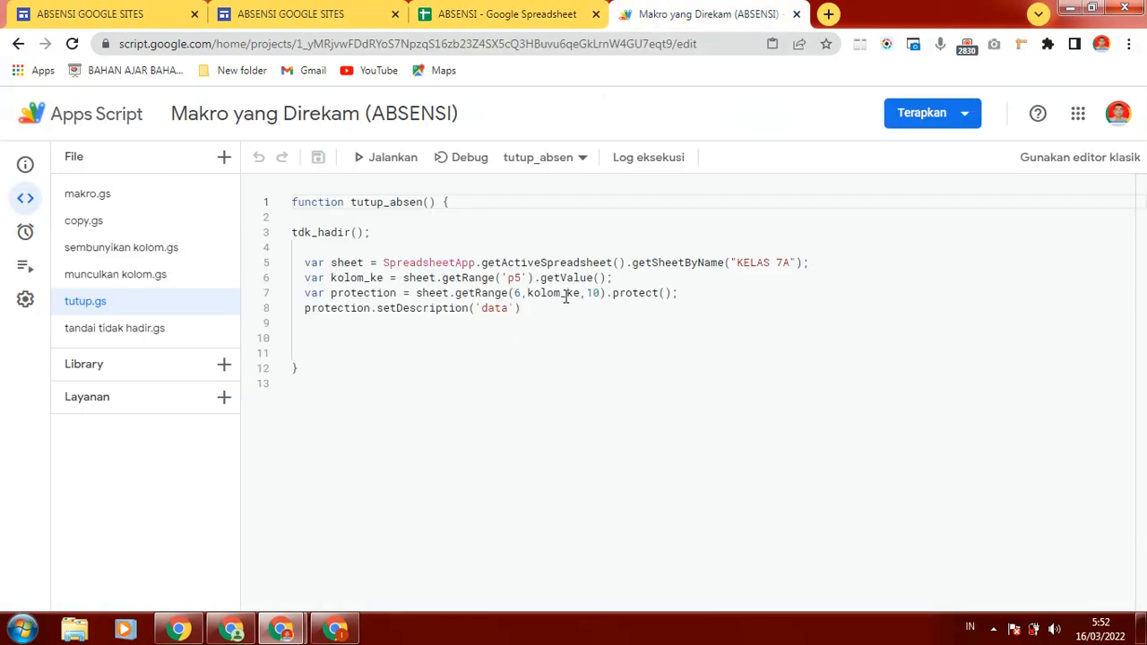
Unhide columns N to Q in the ABSENSI spreadsheet and inspect the "kolom ke" formula in O5.
click(525, 13)
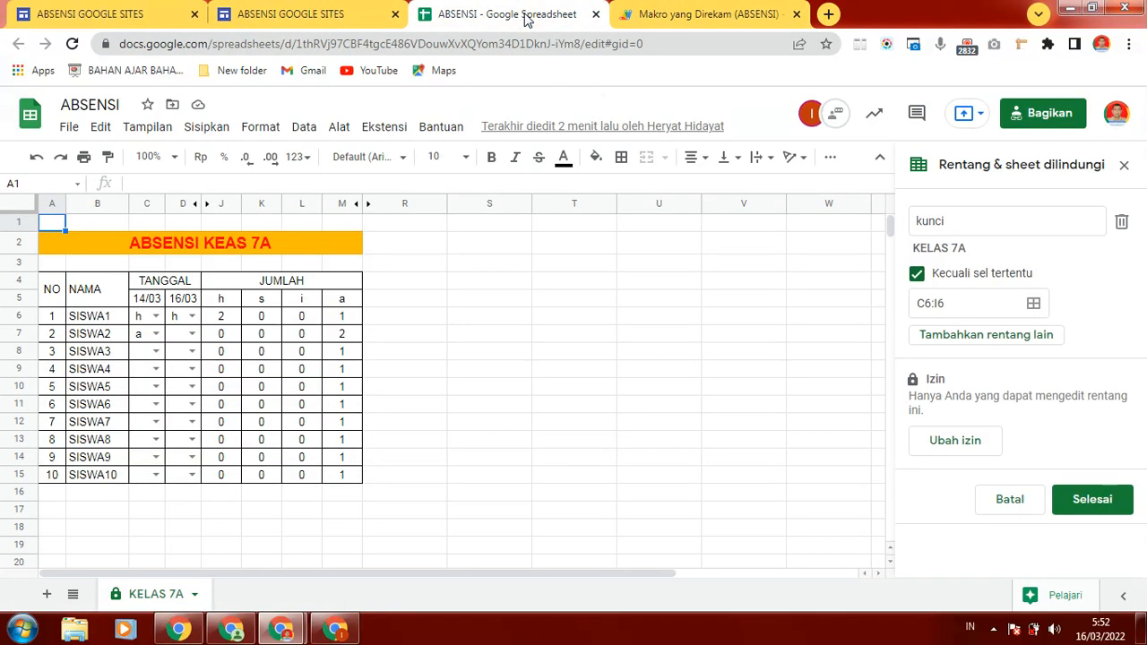
click(367, 205)
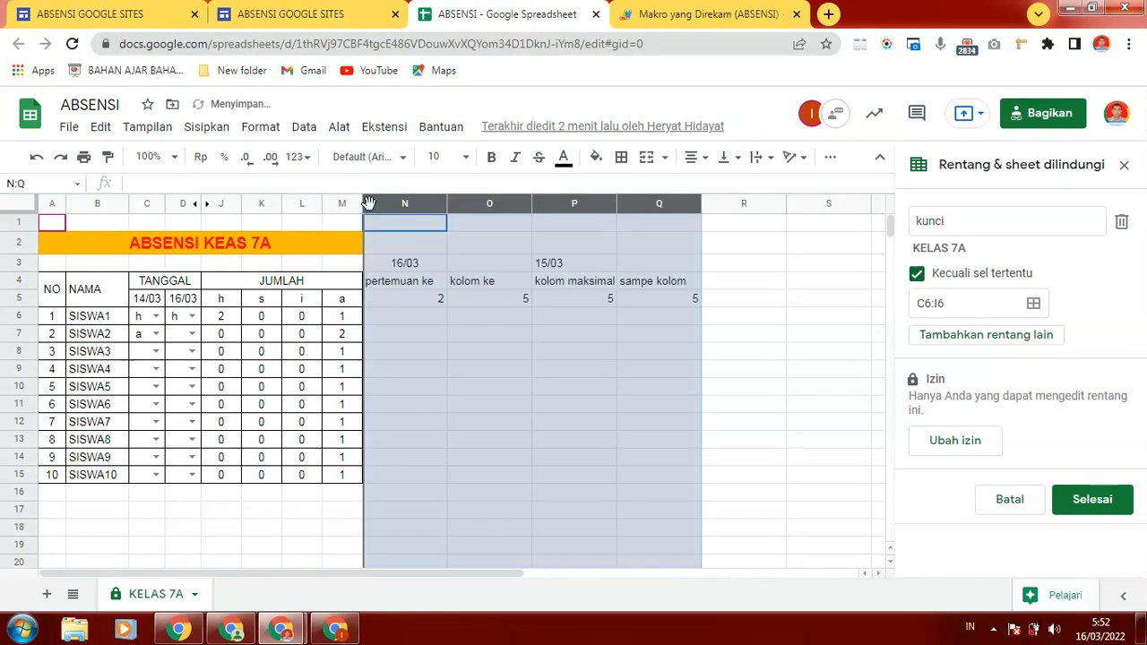
click(520, 303)
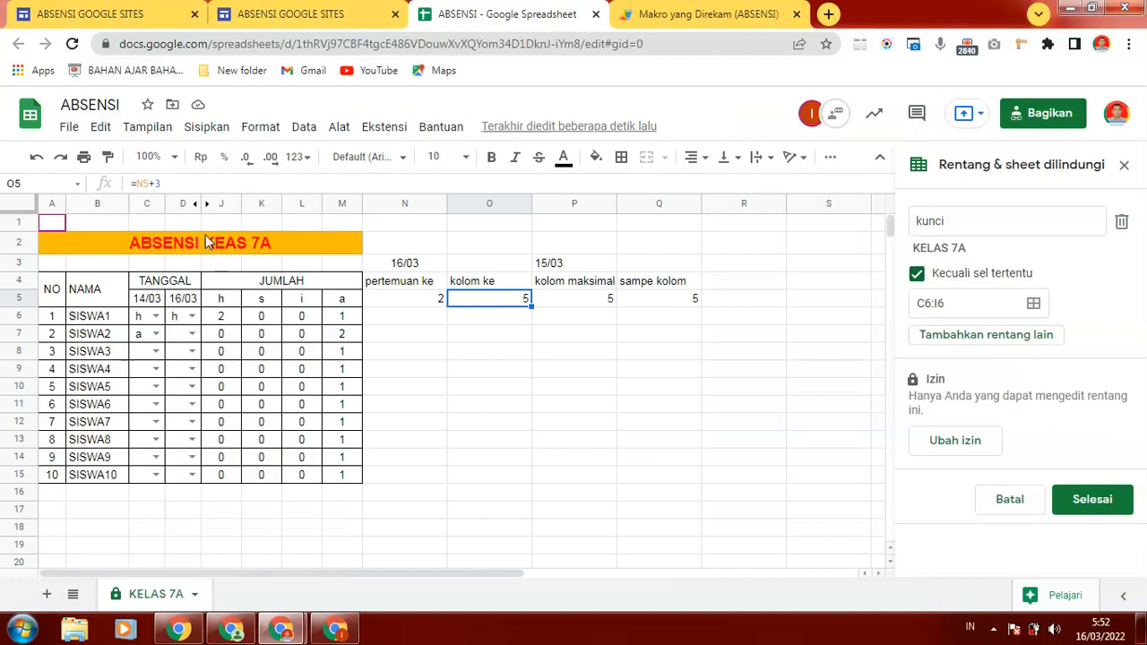
Unhide date columns E to I and compare column E's attendance entries with the column reference in the tutup_absen script.
click(206, 204)
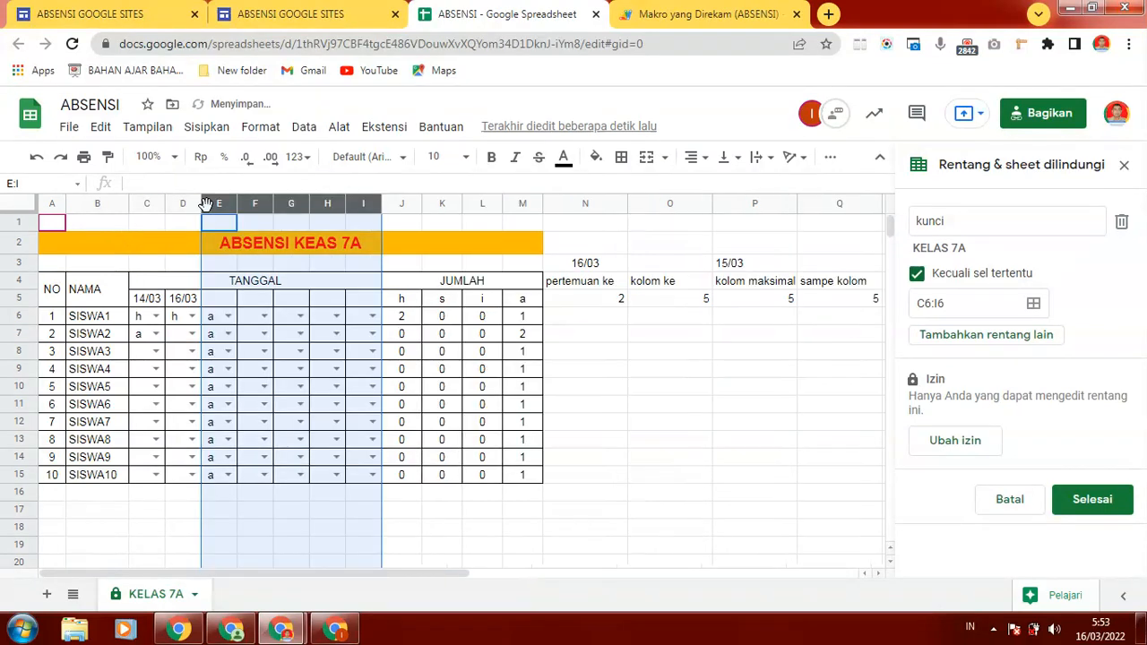
click(217, 320)
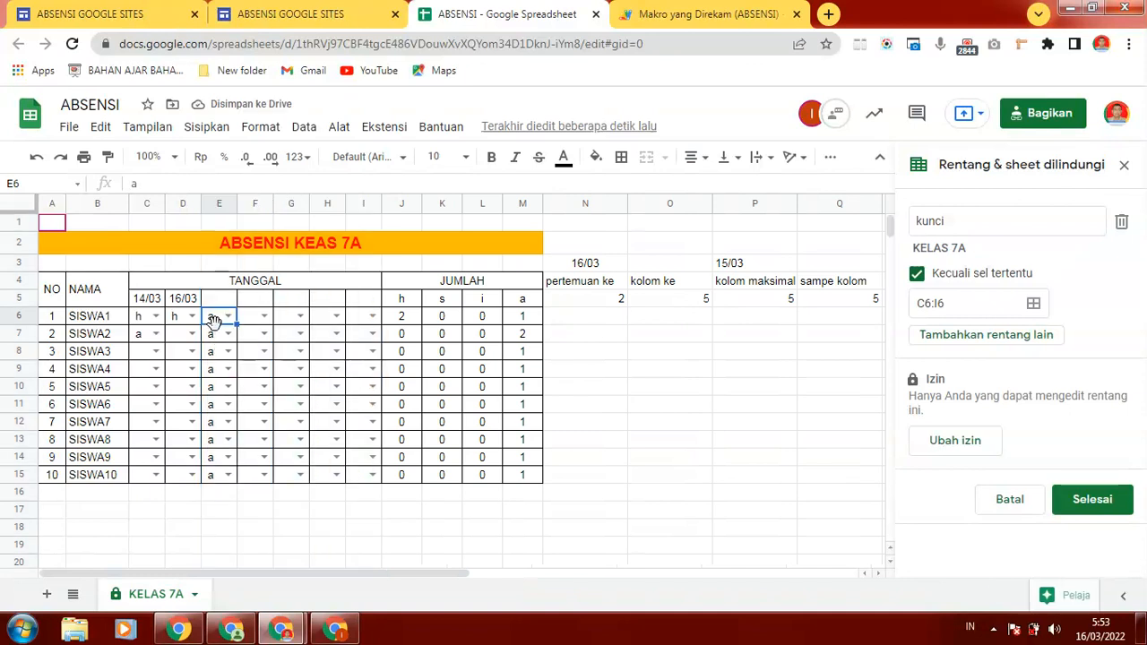
click(228, 476)
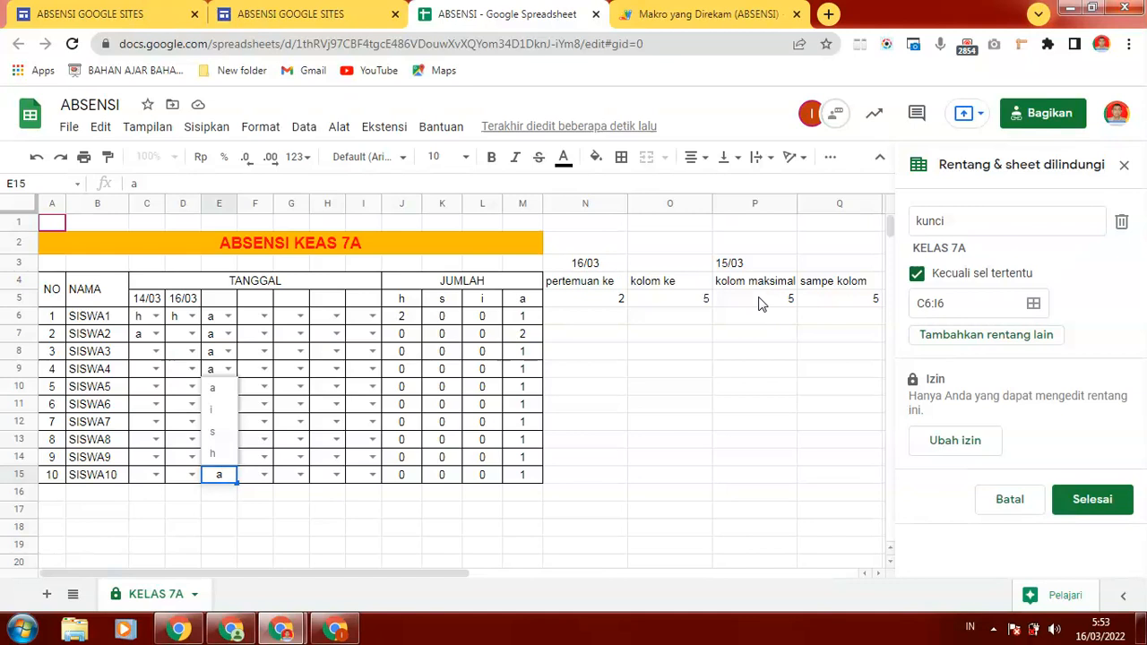
click(638, 15)
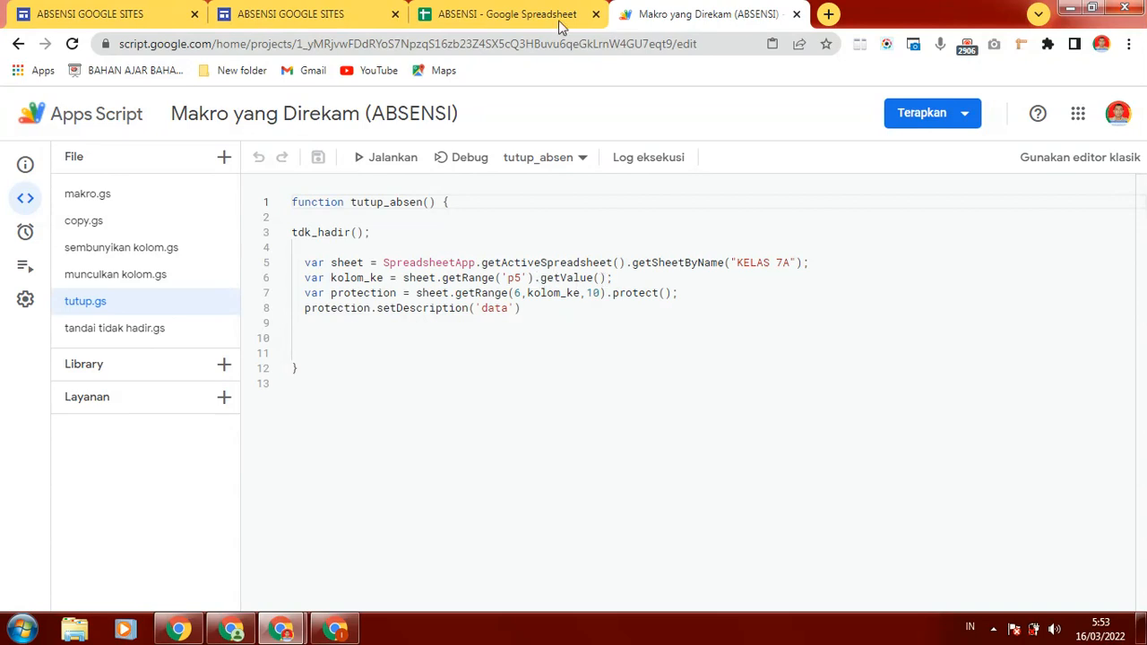
click(520, 16)
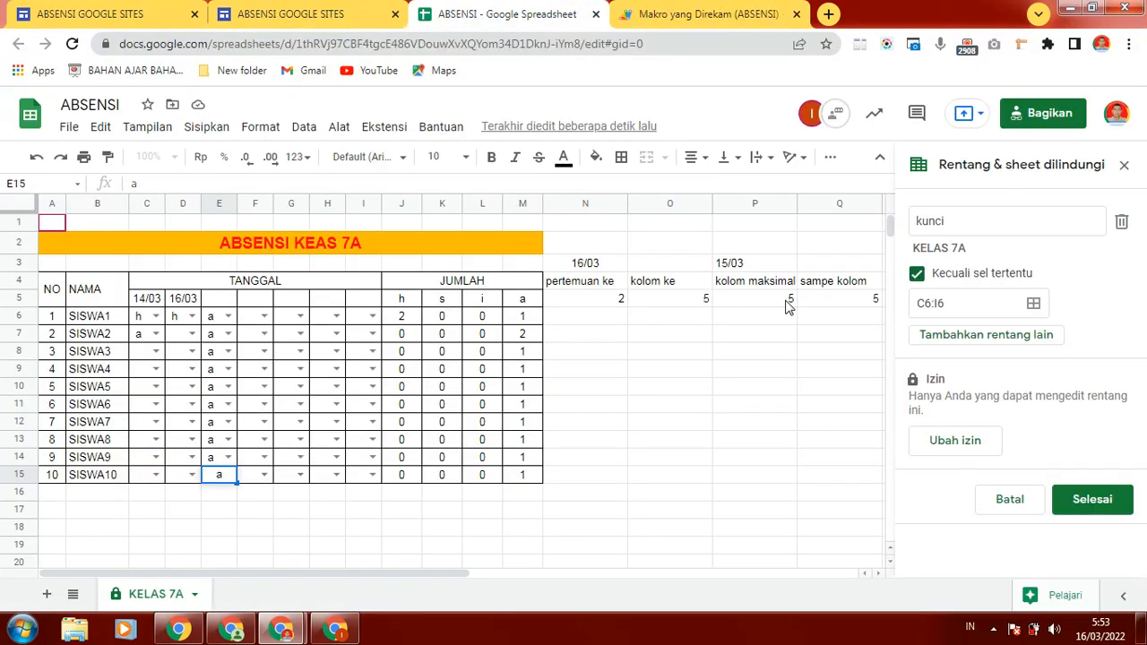
Inspect the formula in P5, subtract 1 from kolom_ke's p5 value in the tutup_absen script and save the project.
click(760, 301)
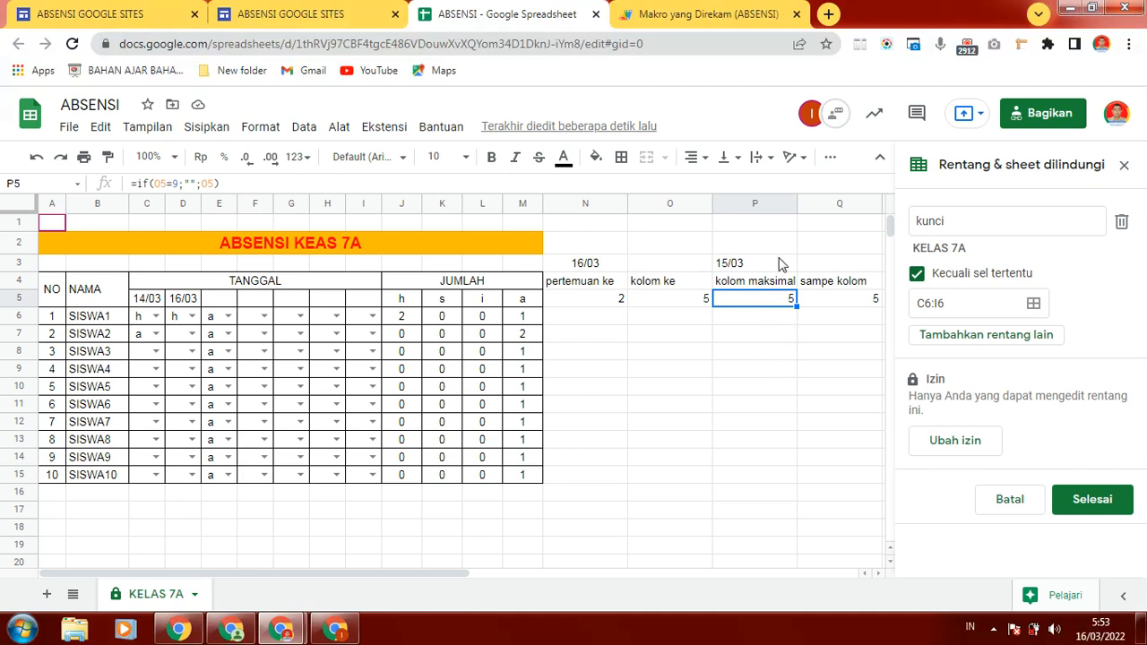
click(686, 18)
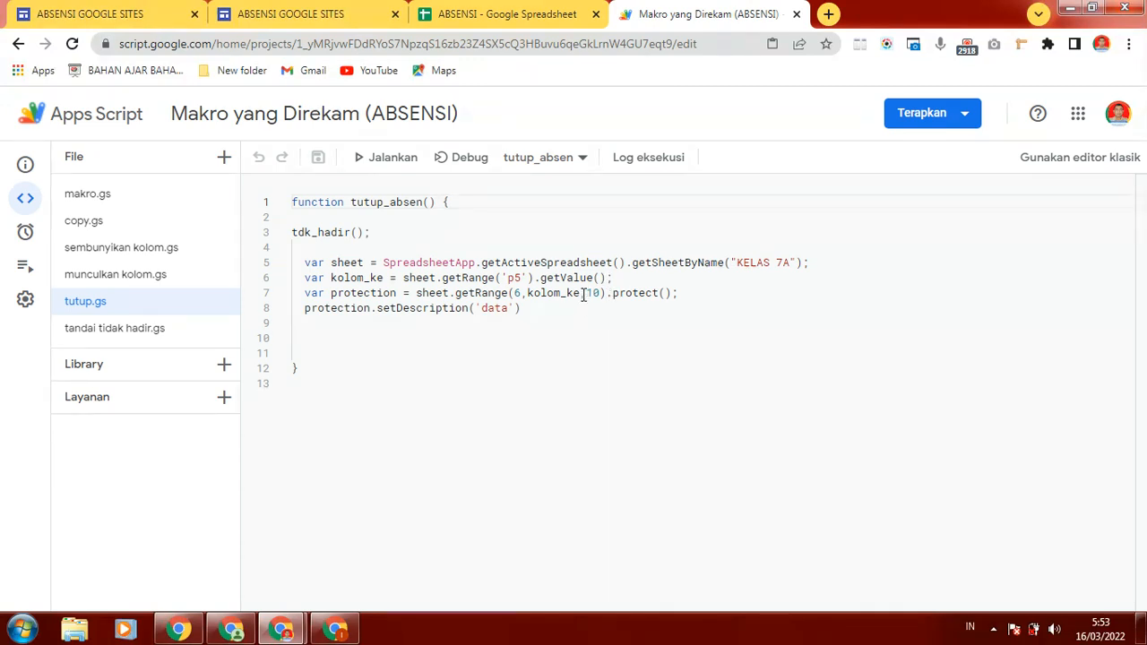
click(606, 277)
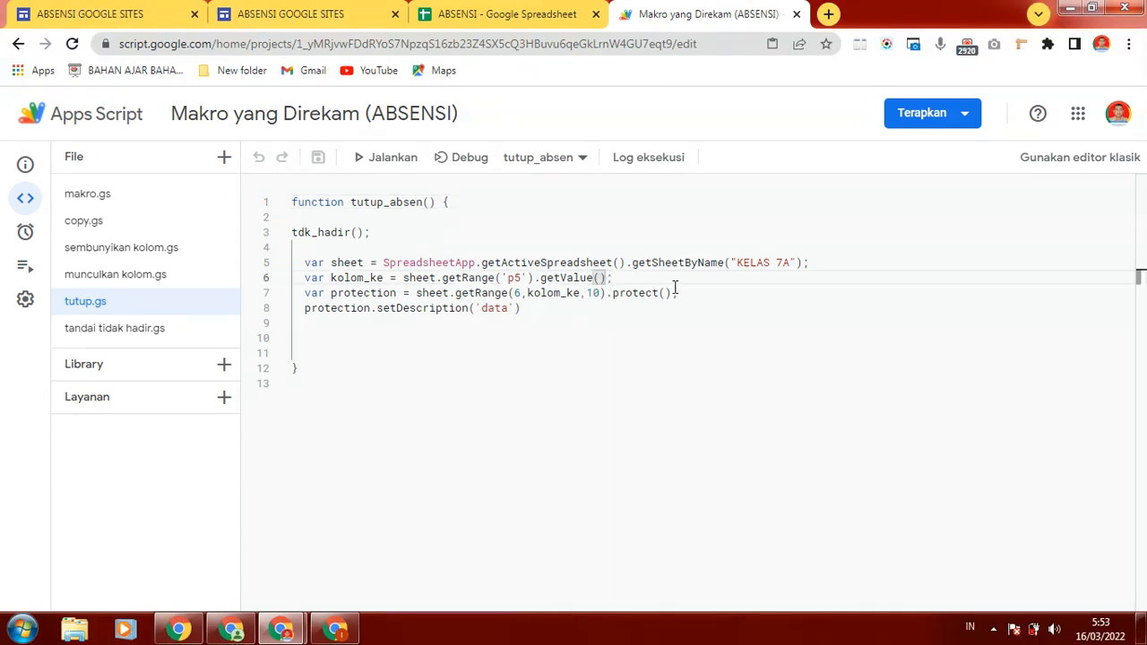
text(-)
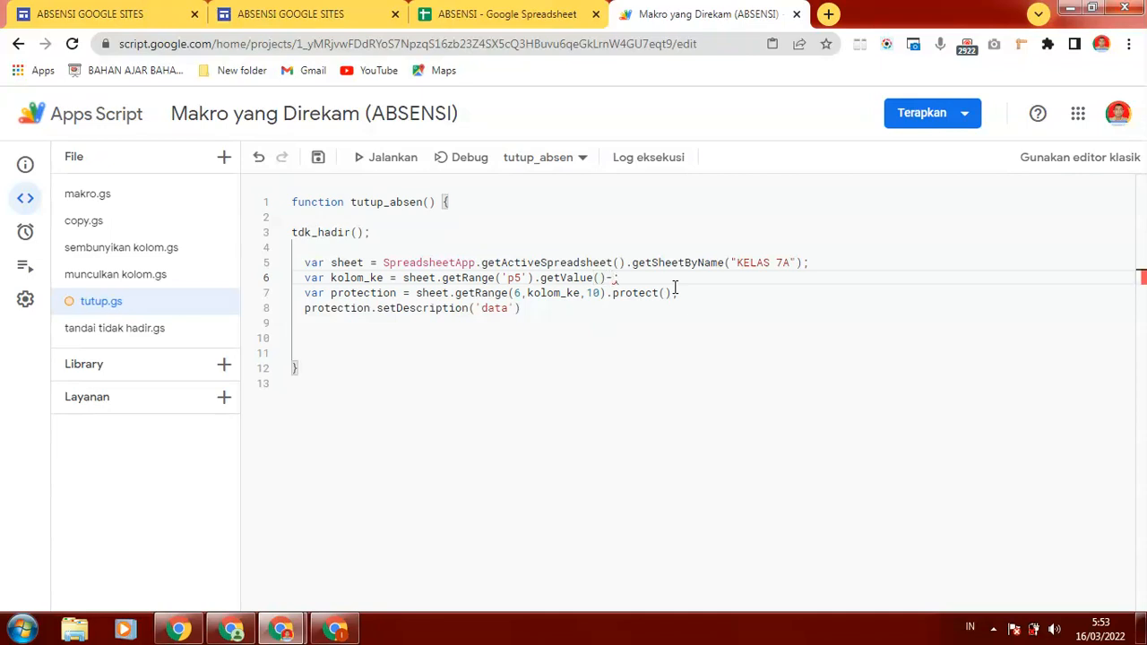
text(1)
click(566, 363)
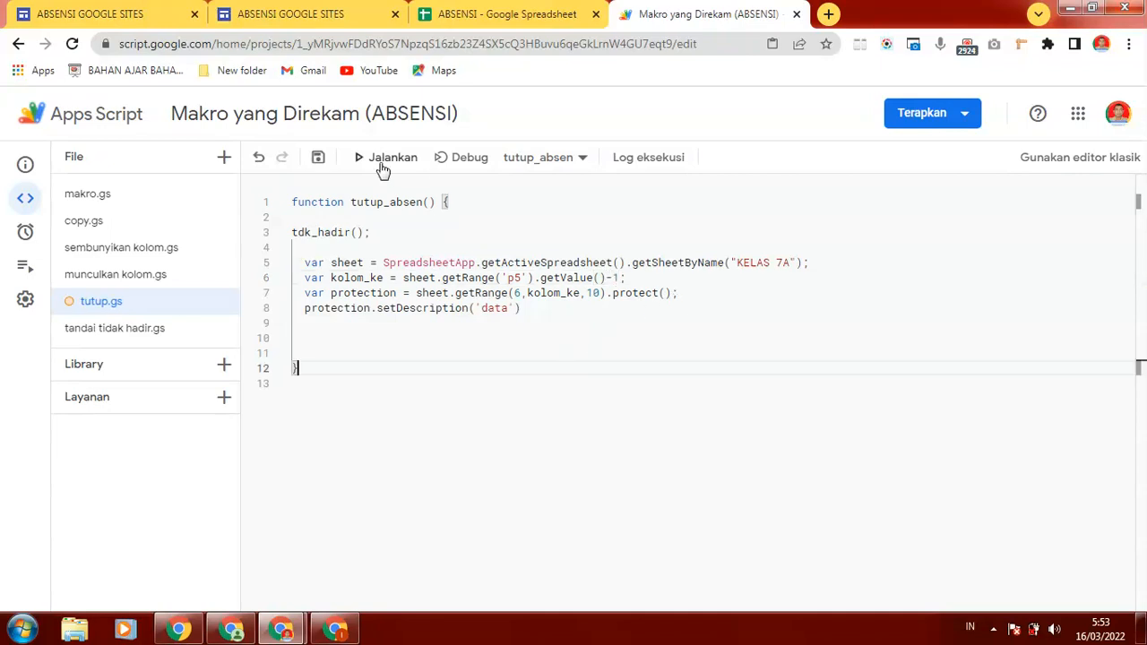
click(318, 157)
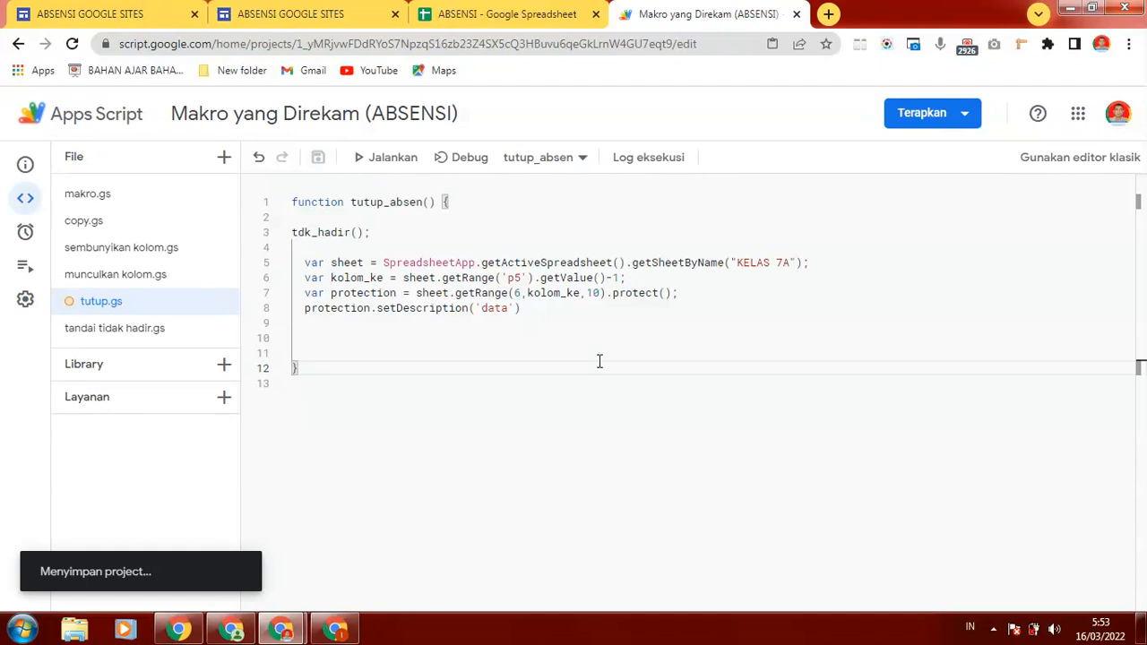
Hide date columns E to I in the ABSENSI spreadsheet and check the attendance options for SISWA1 on 16/03.
click(488, 15)
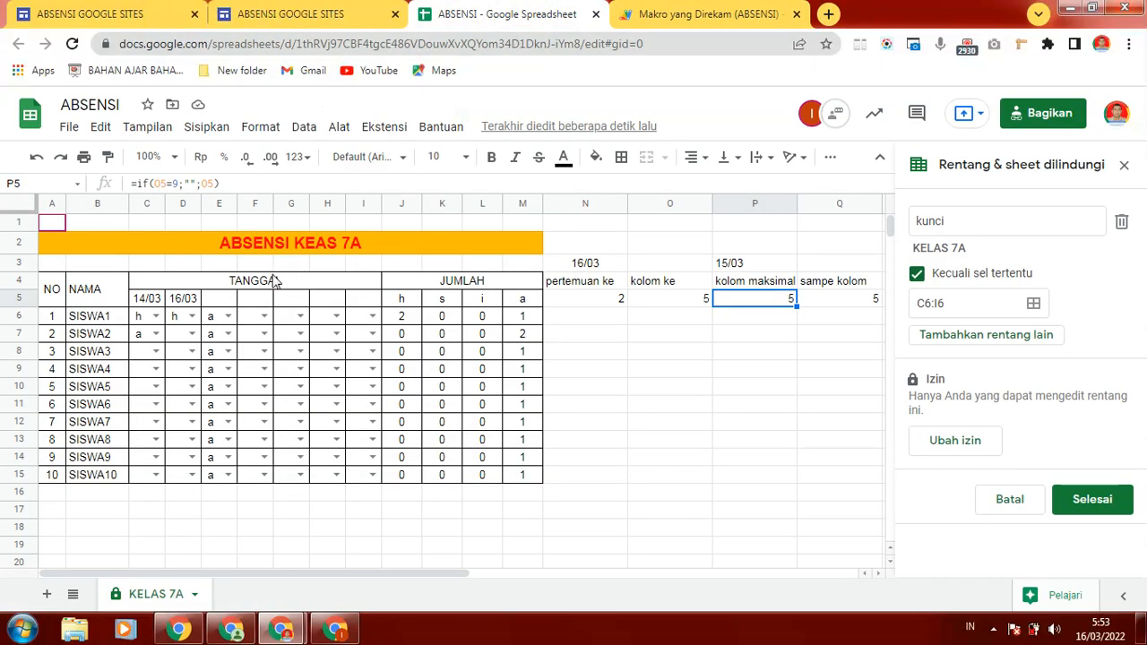
drag(220, 204, 255, 203)
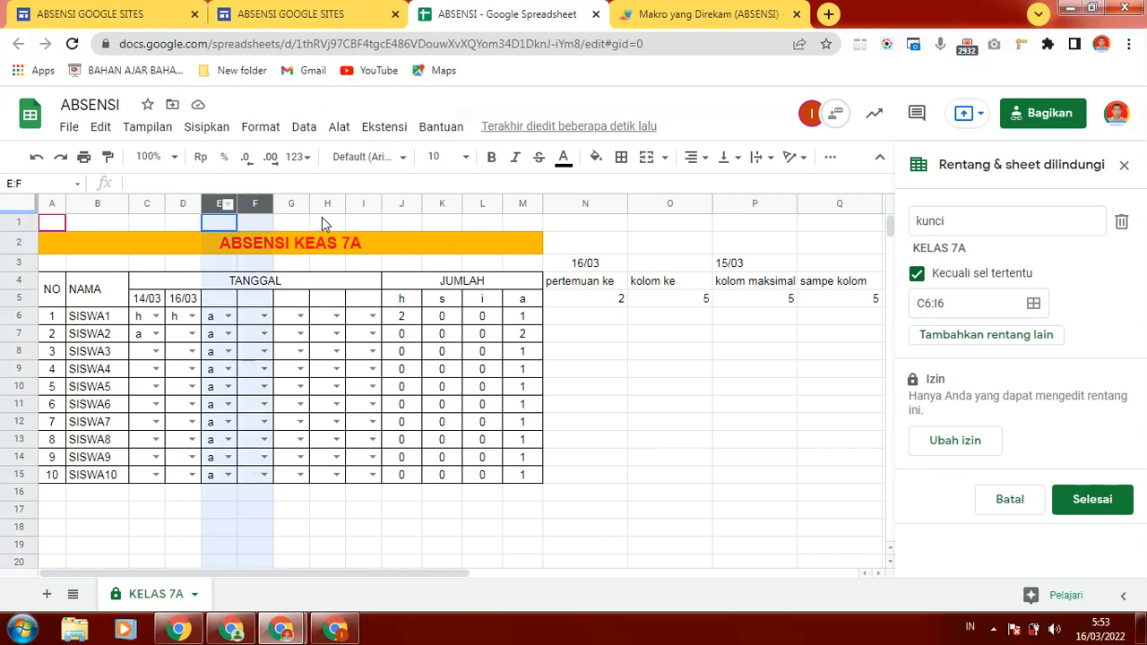
drag(324, 223, 370, 204)
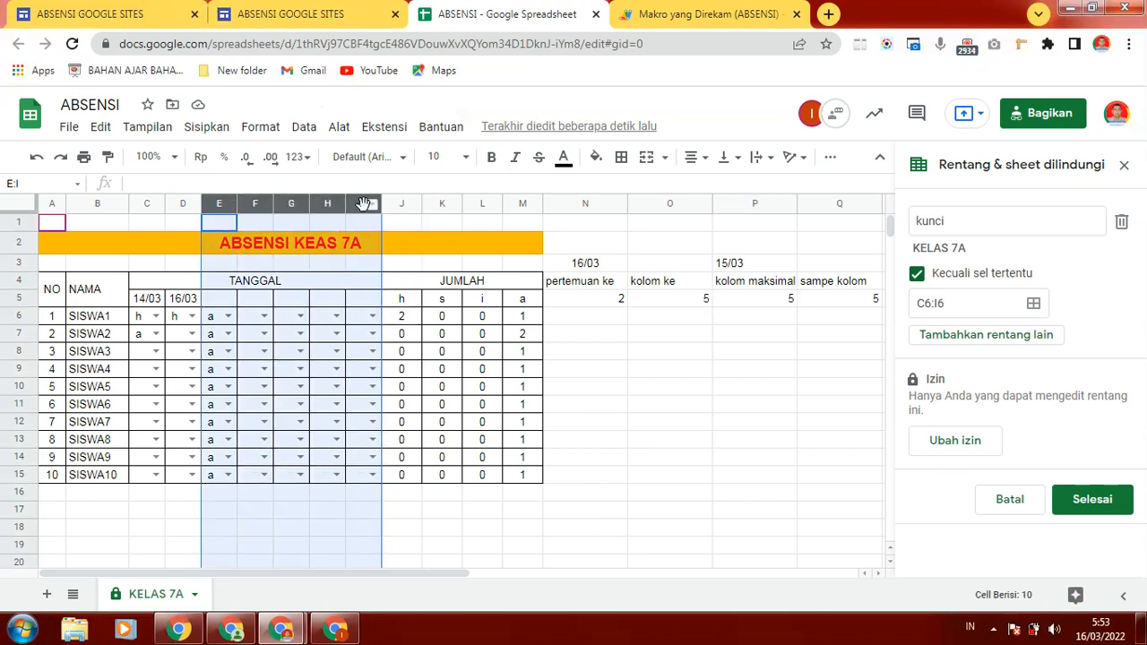
right_click(364, 204)
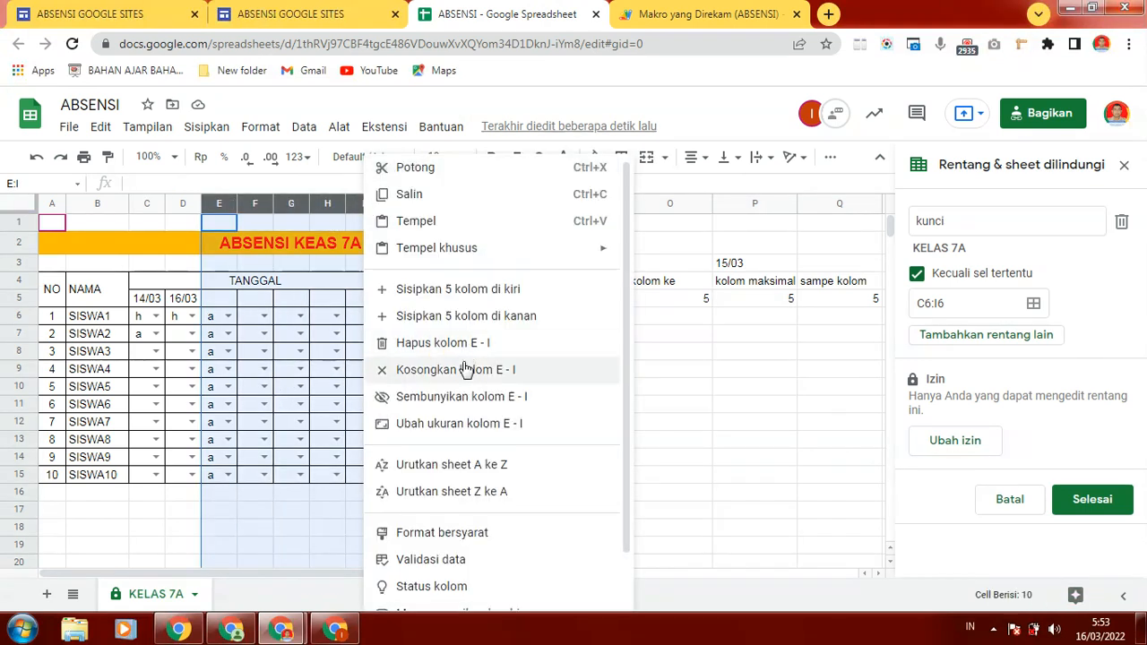
click(471, 405)
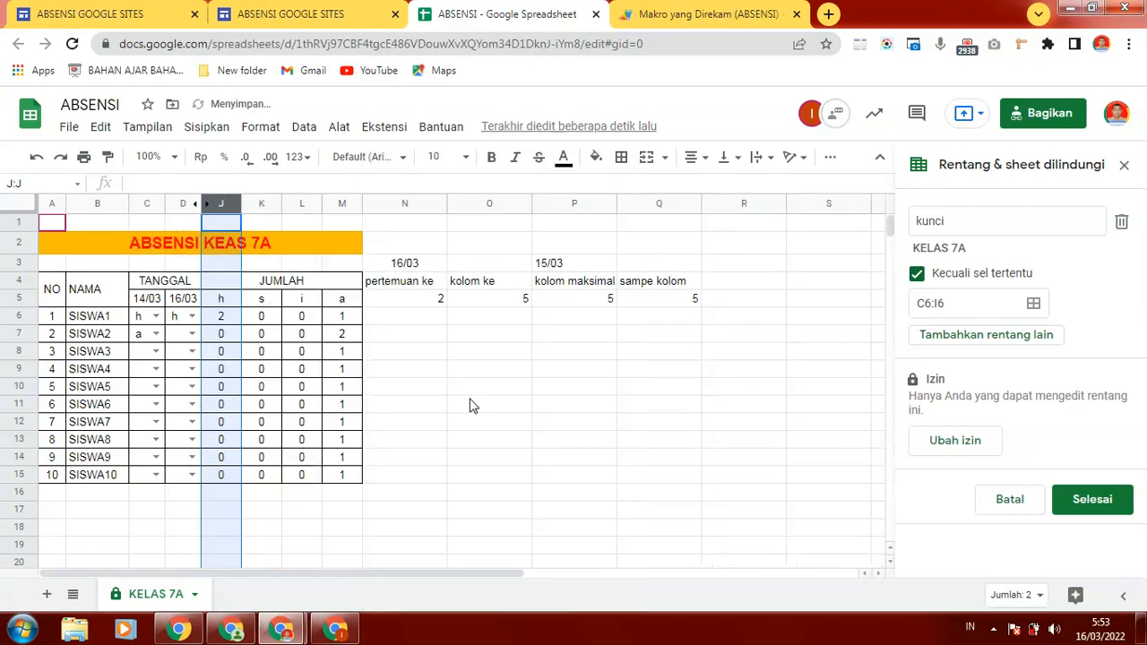
click(186, 317)
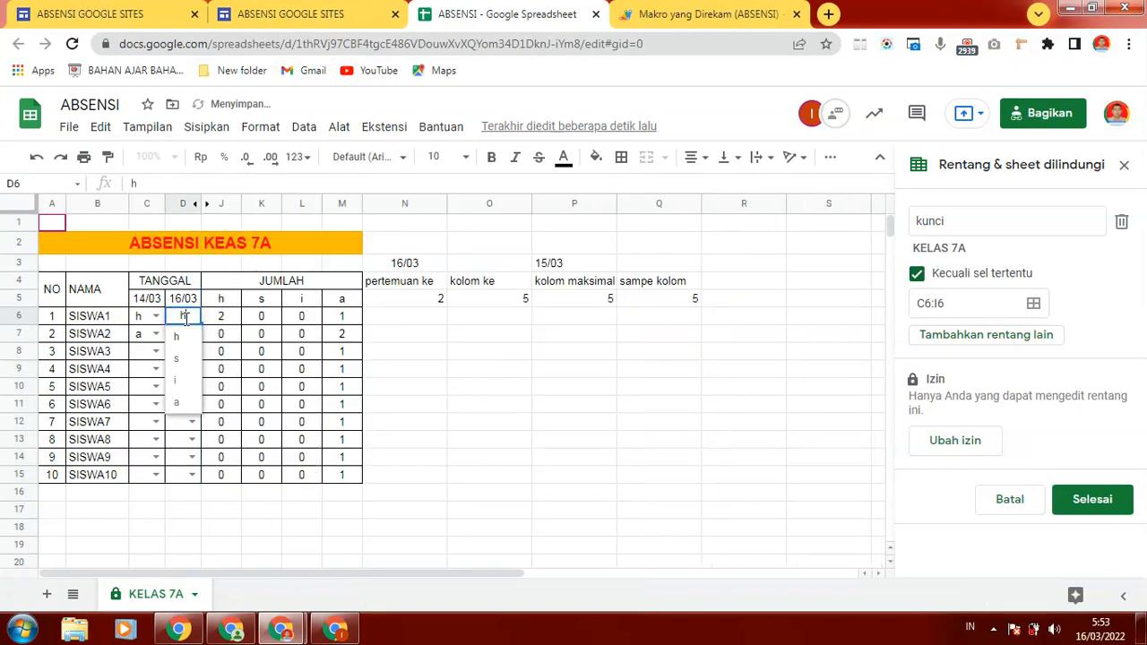
click(570, 461)
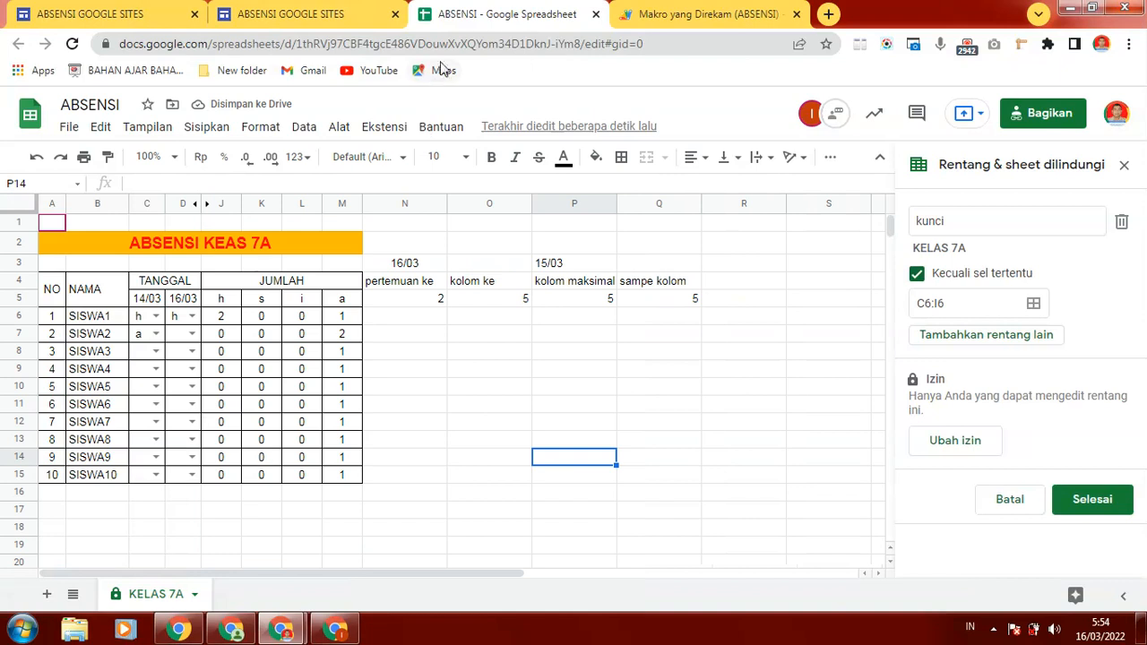
Run tutup_absen in the Apps Script project, check the 16/03 column in the spreadsheet and close the execution log.
click(679, 20)
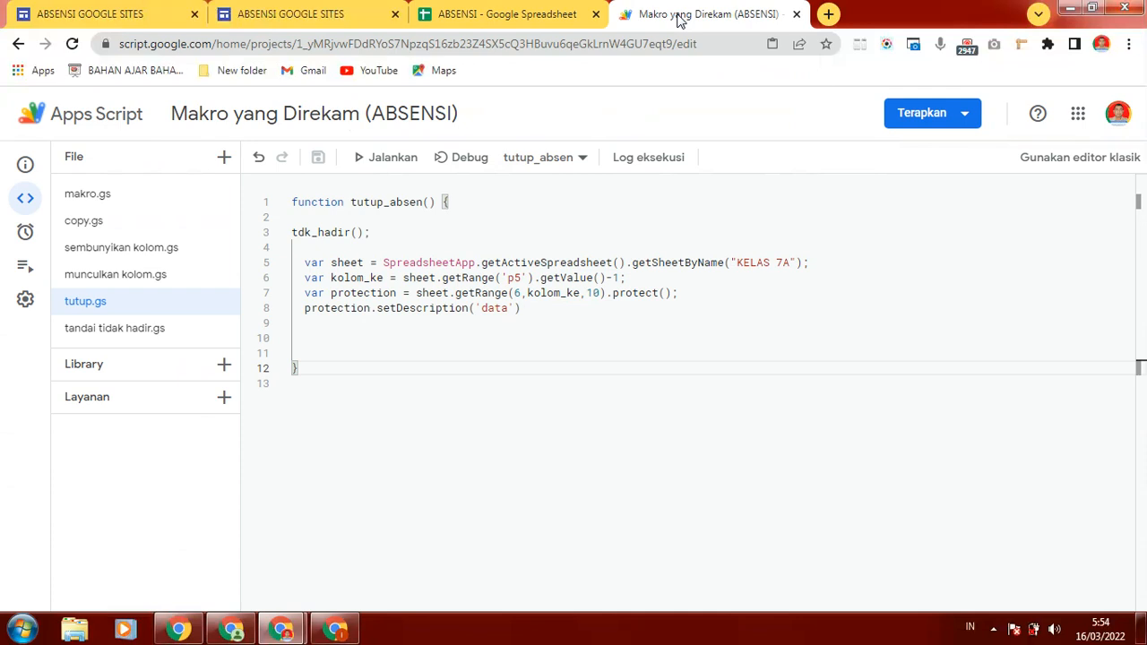
click(376, 158)
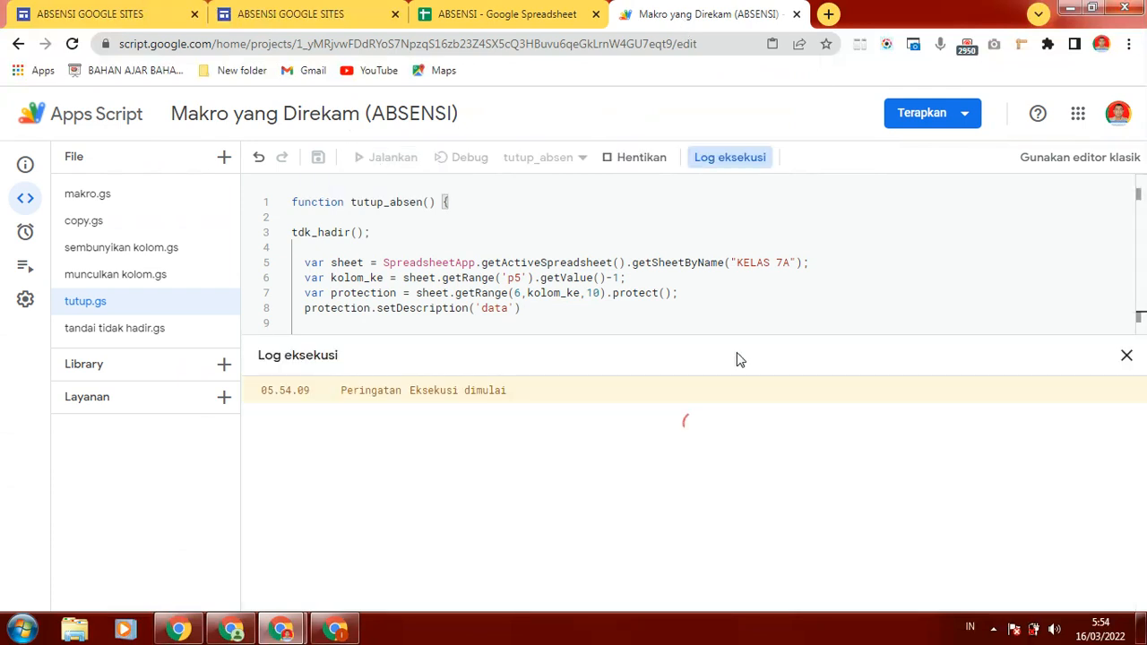
click(457, 14)
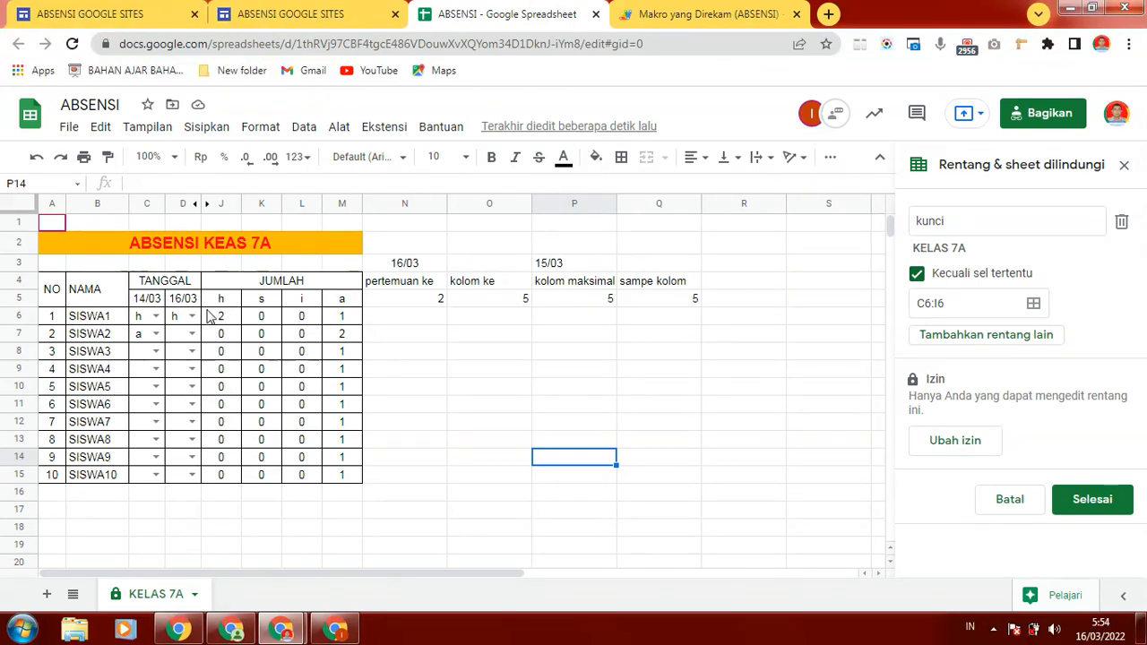
click(690, 16)
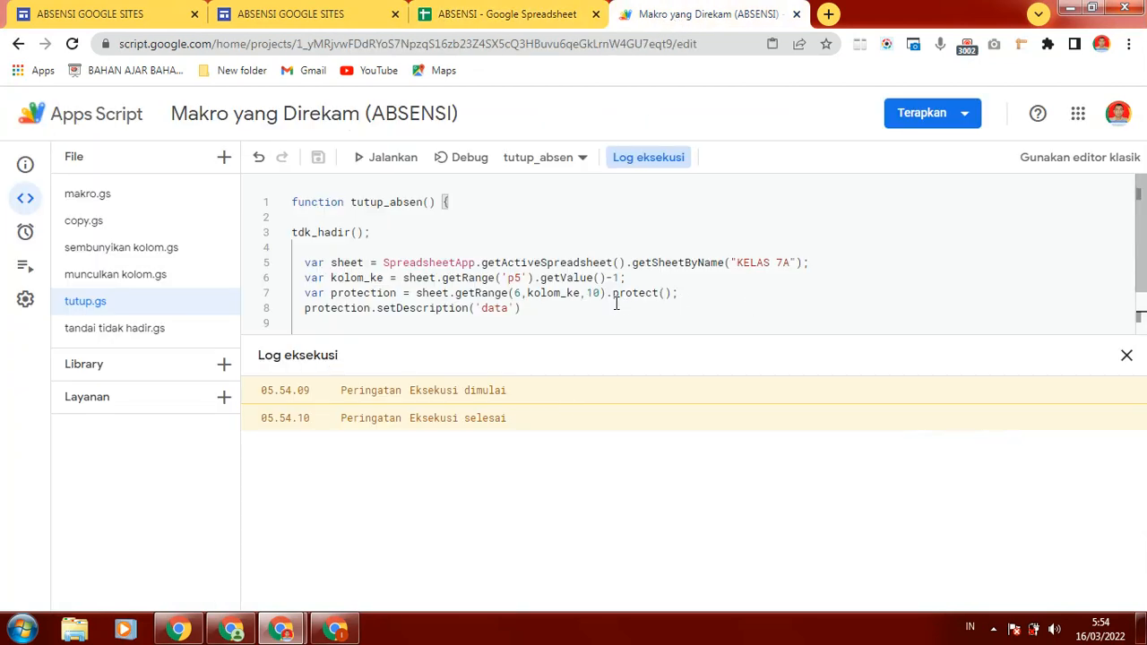
click(1127, 356)
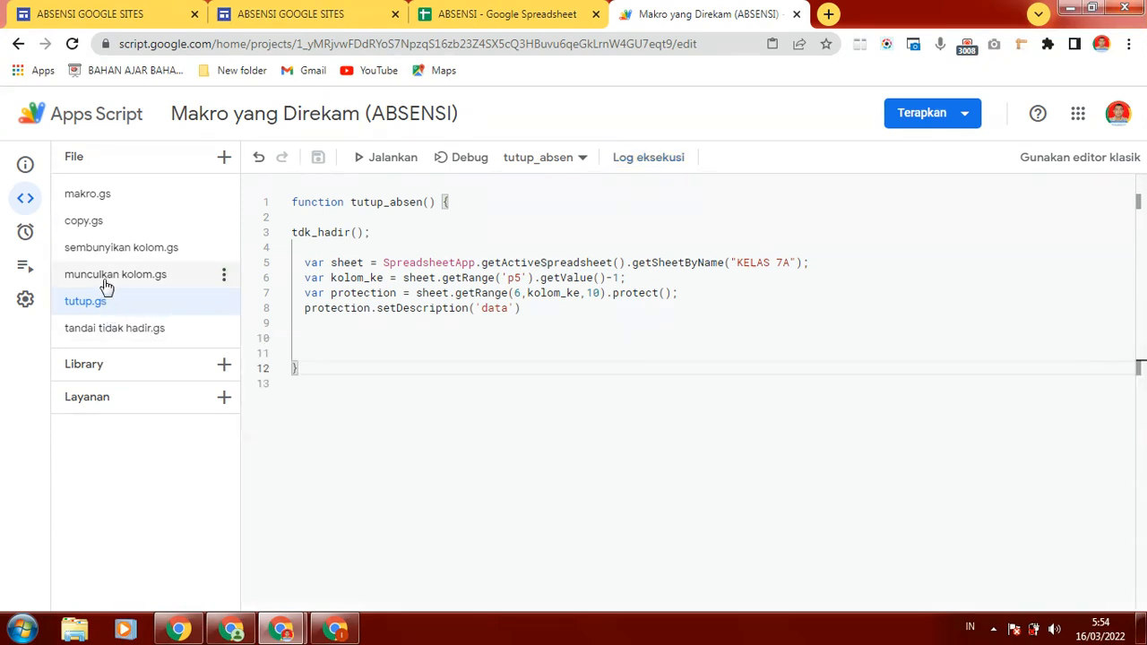
Subtract 1 from kolom_ke's p5 value in the tdk_hadir script, run it and check the 16/03 column in the spreadsheet.
click(97, 330)
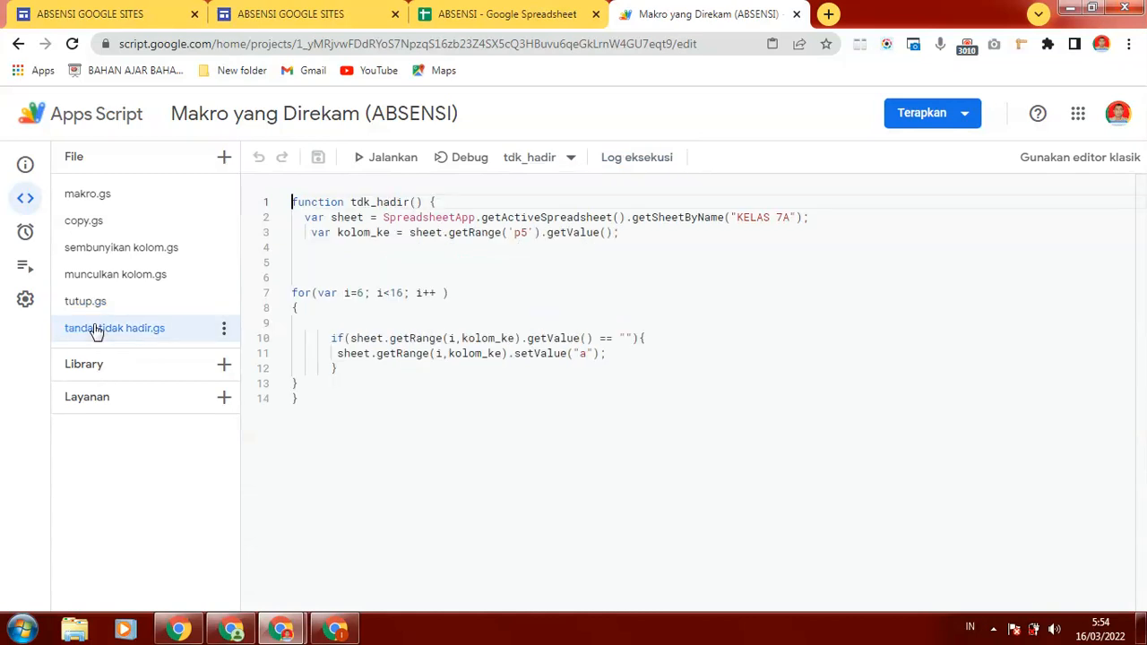
click(615, 235)
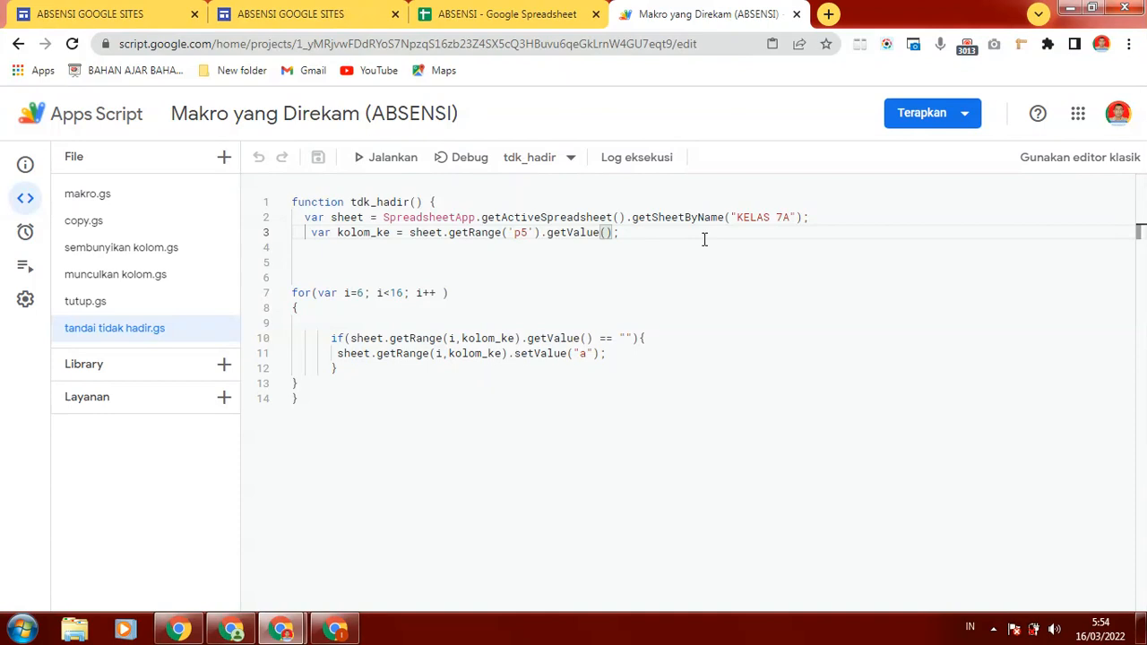
text(-1)
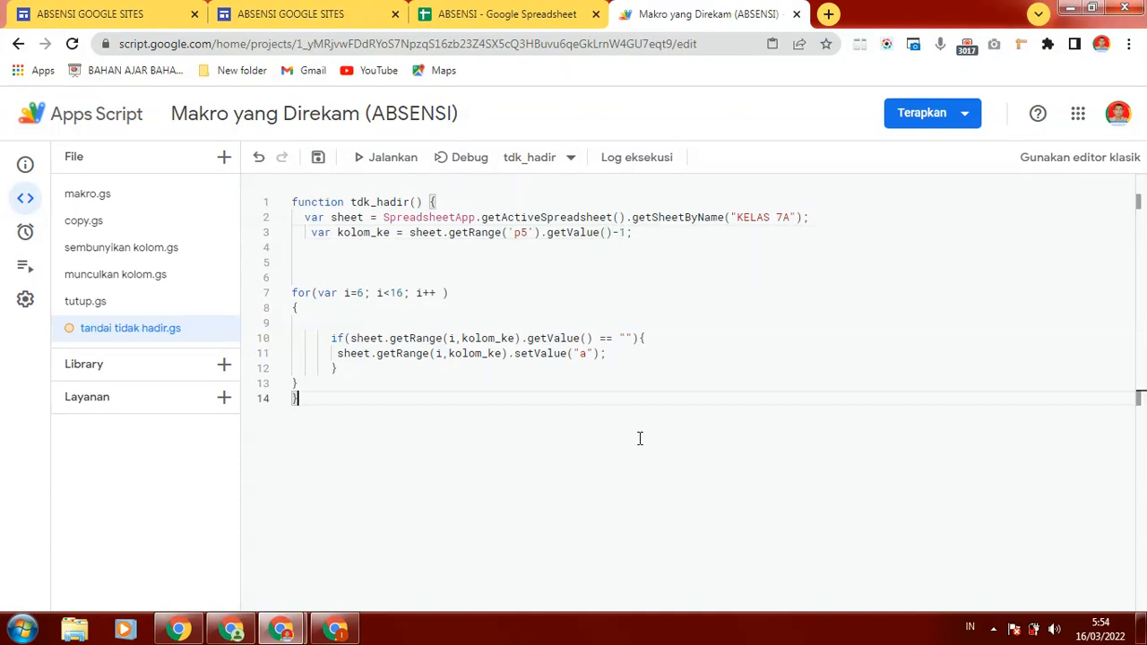
click(377, 161)
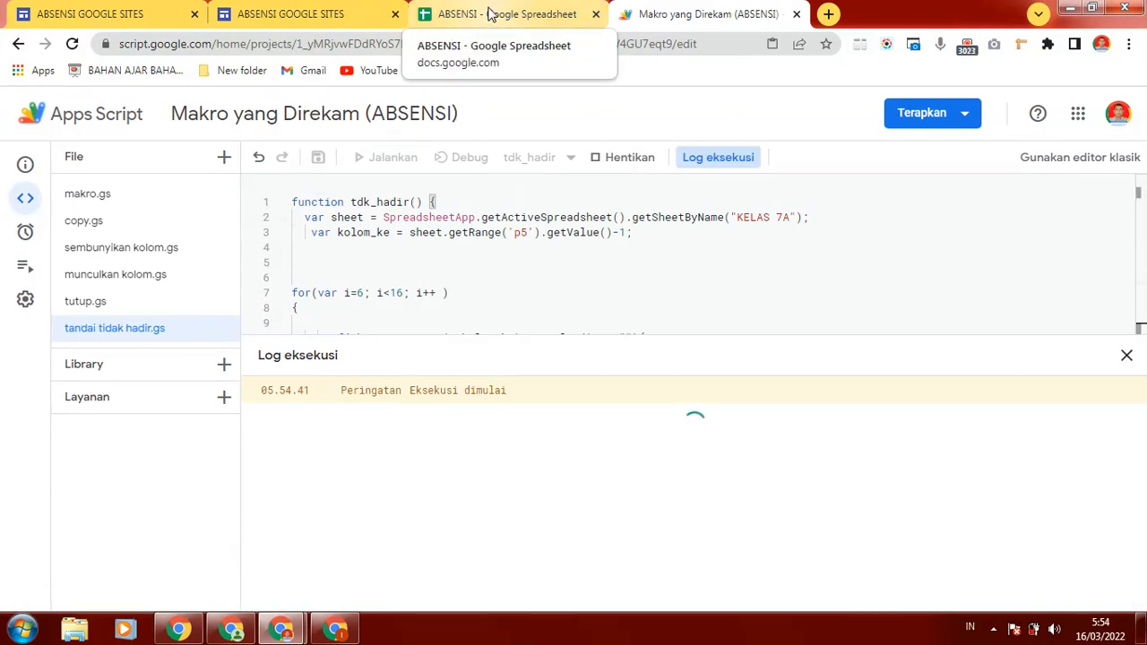
click(492, 15)
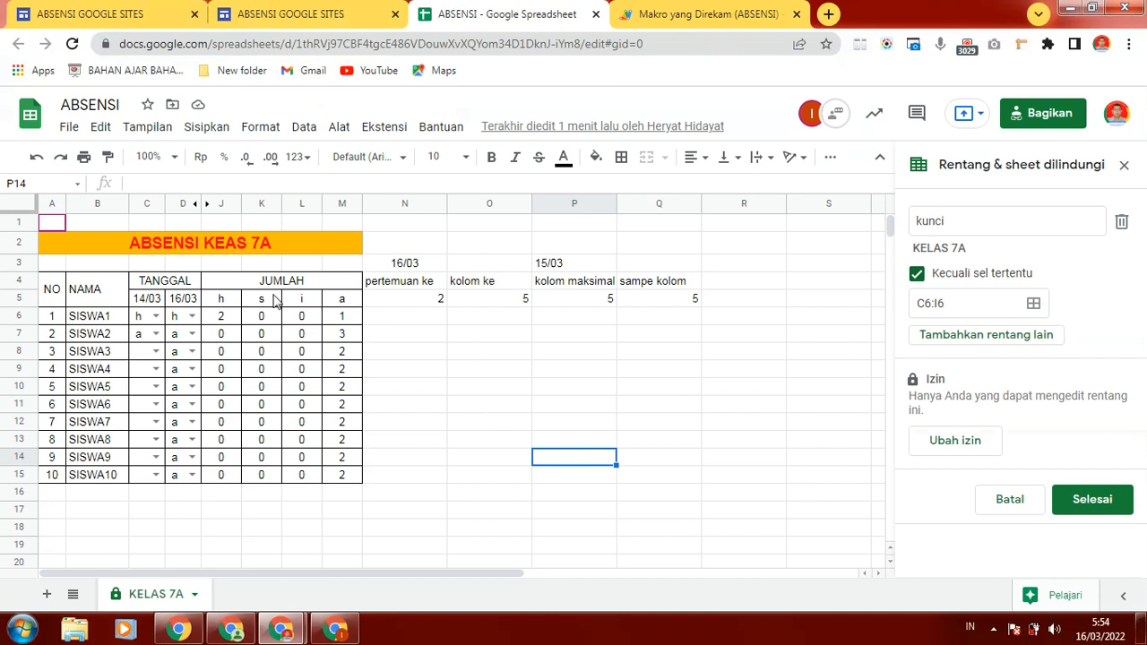
click(223, 206)
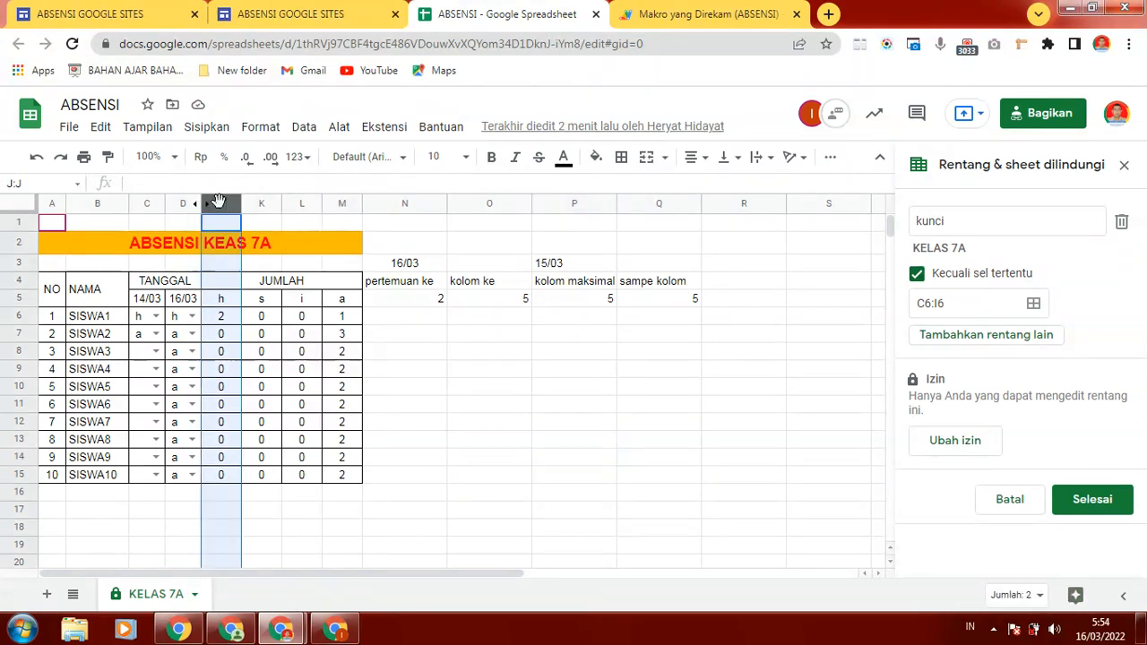
right_click(222, 205)
click(619, 375)
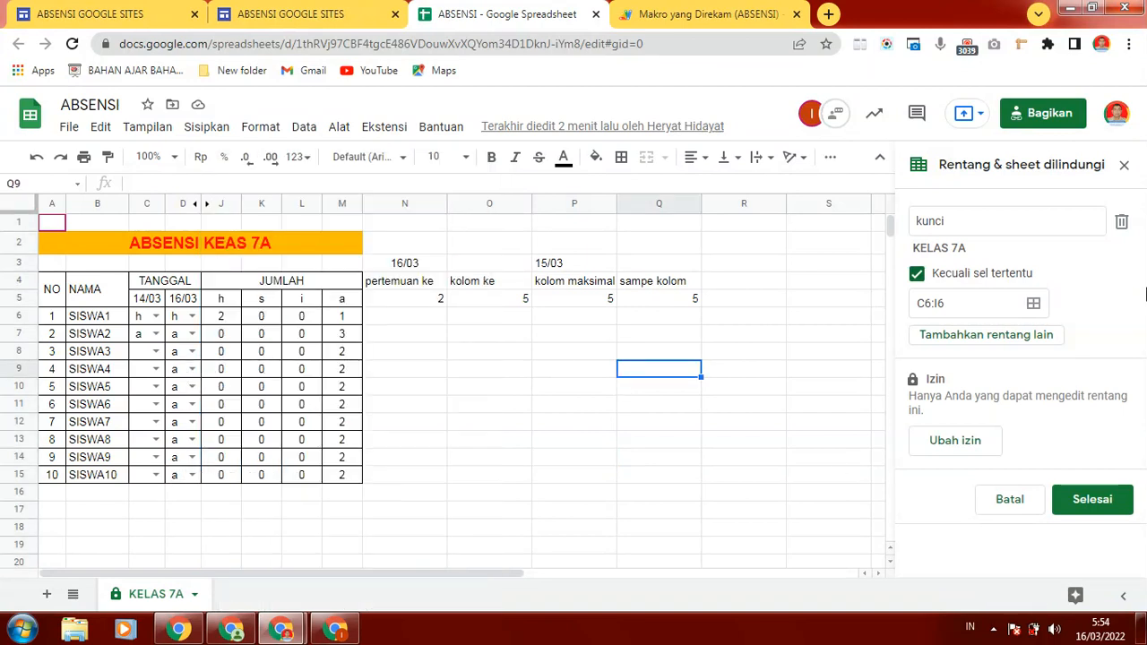
Leave the kunci protection settings without changes and set SISWA1's 16/03 attendance to s on the published Google Sites page.
click(1008, 499)
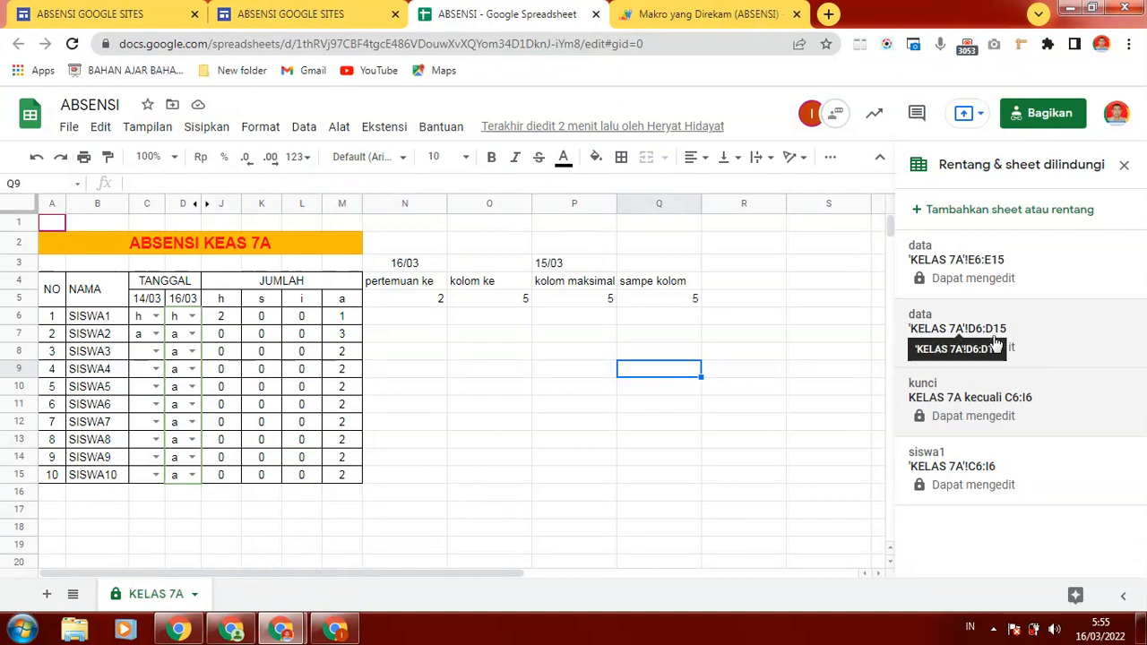
click(339, 627)
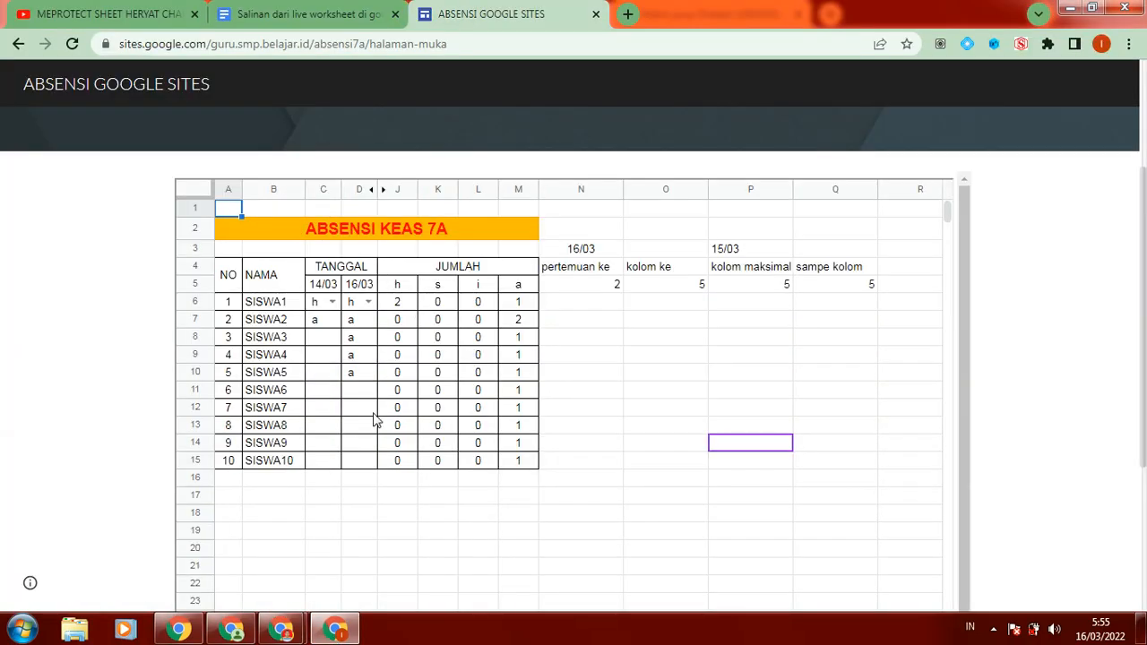
click(359, 341)
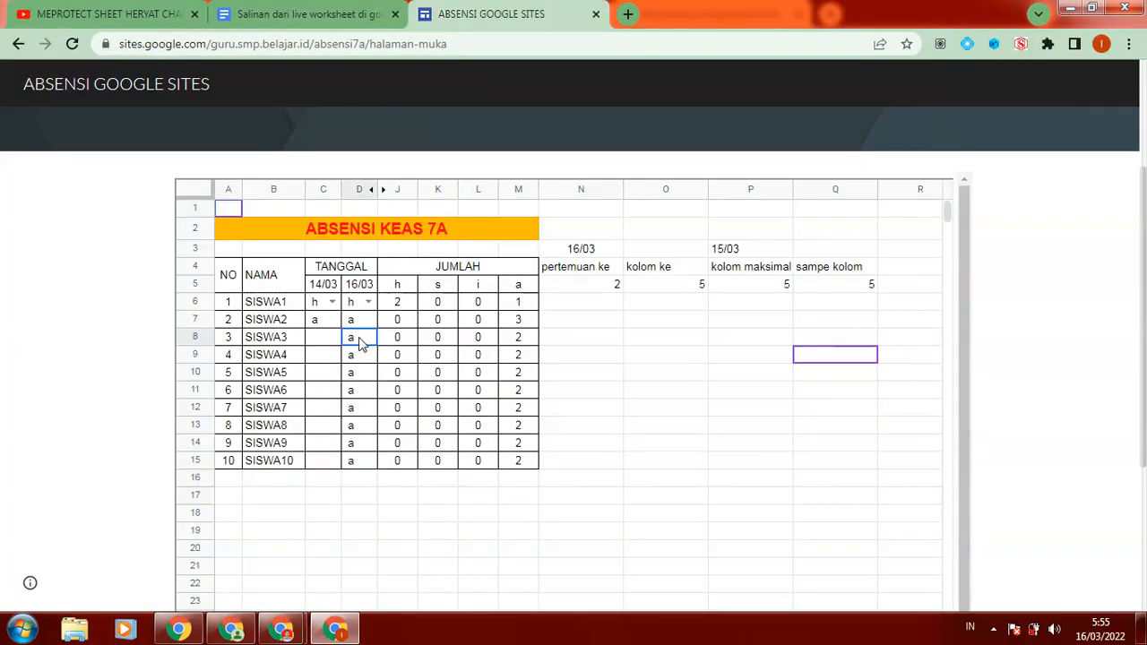
click(368, 301)
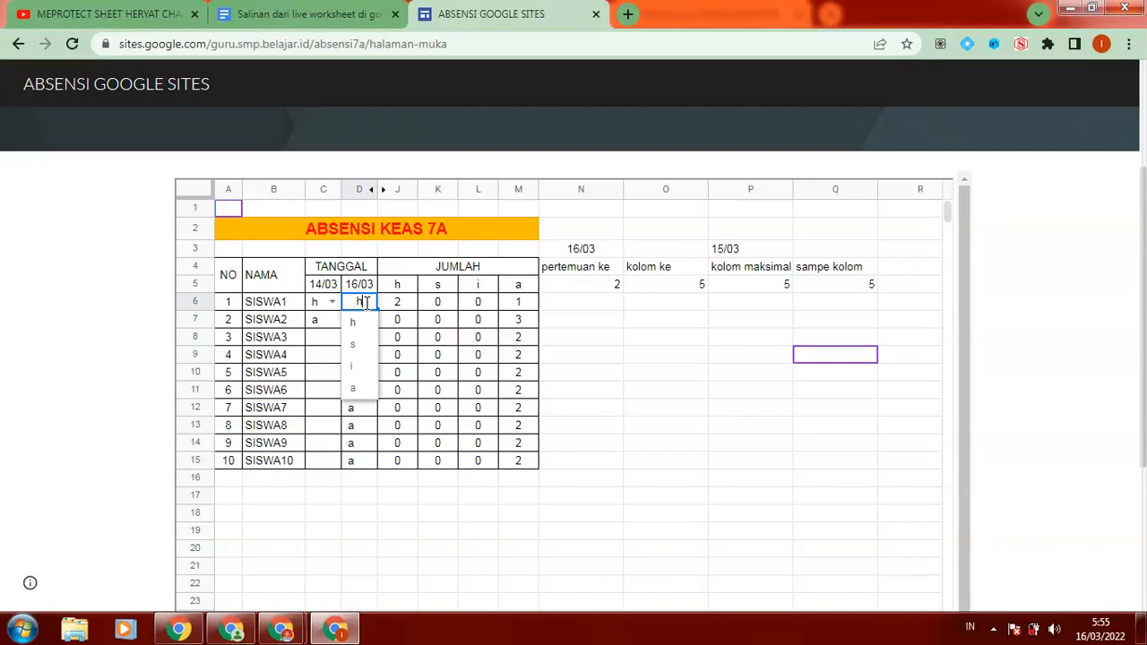
click(358, 347)
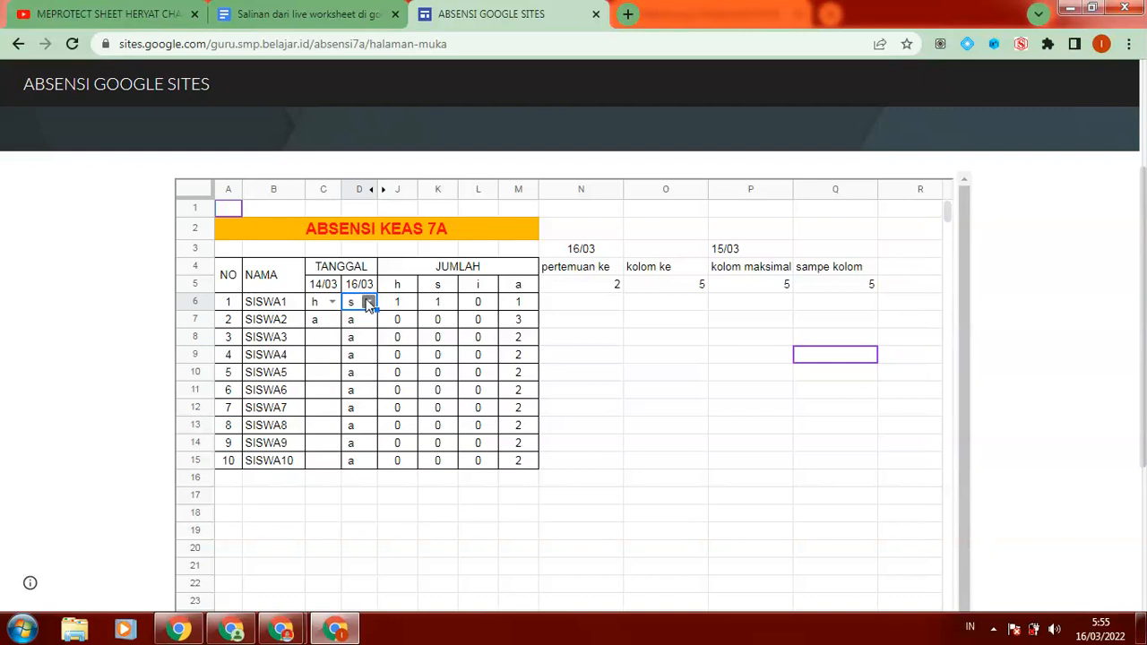
click(367, 303)
click(351, 426)
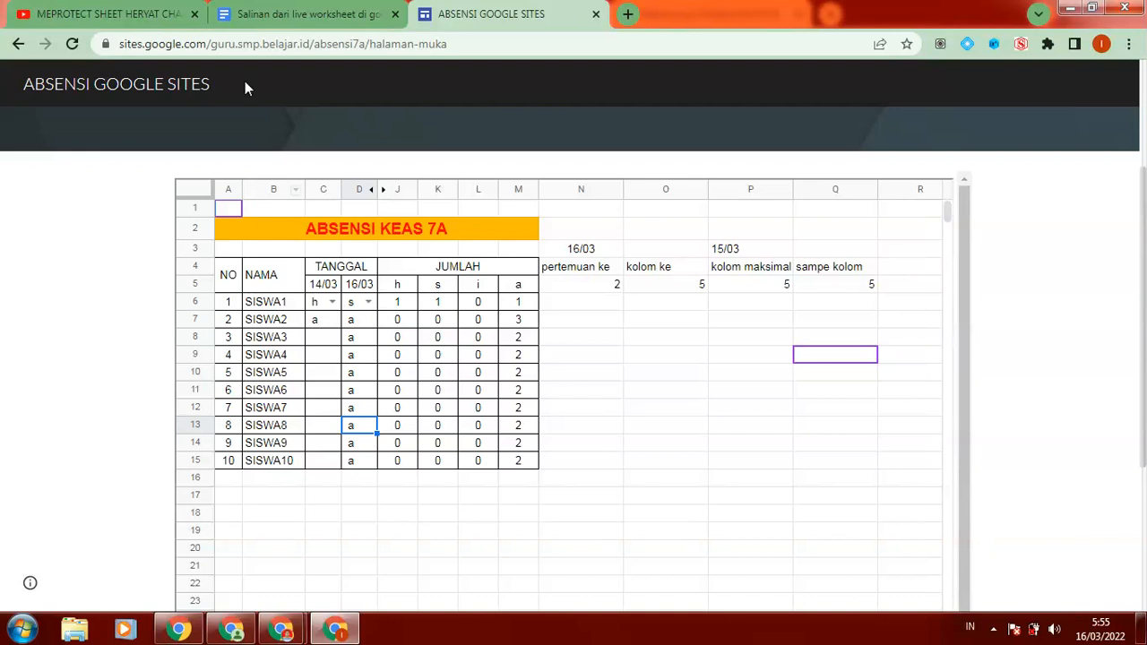
Restrict the protected range D6:D15 in the ABSENSI spreadsheet to the owner by removing edit permission from the two other editors.
mouse_move(283, 633)
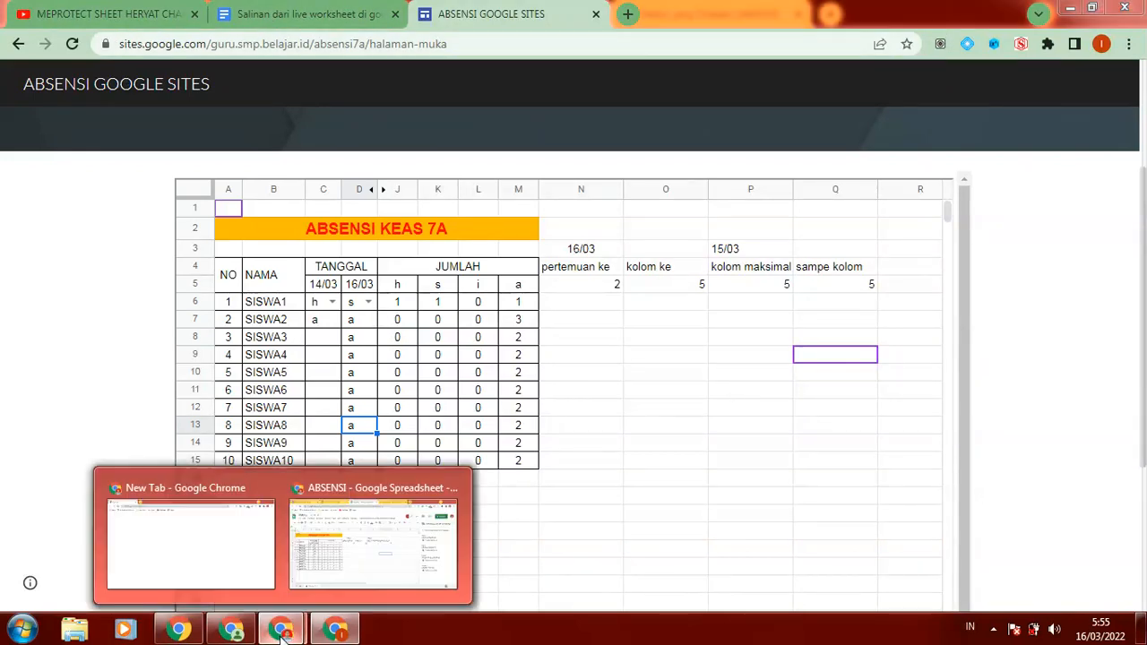
click(323, 550)
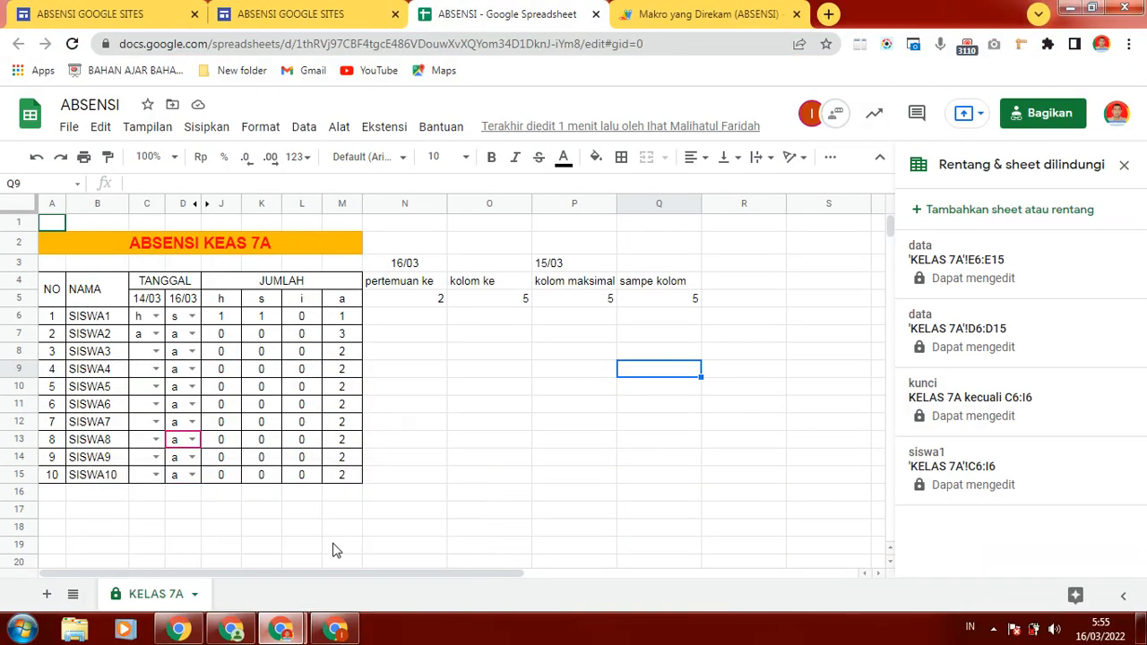
click(983, 334)
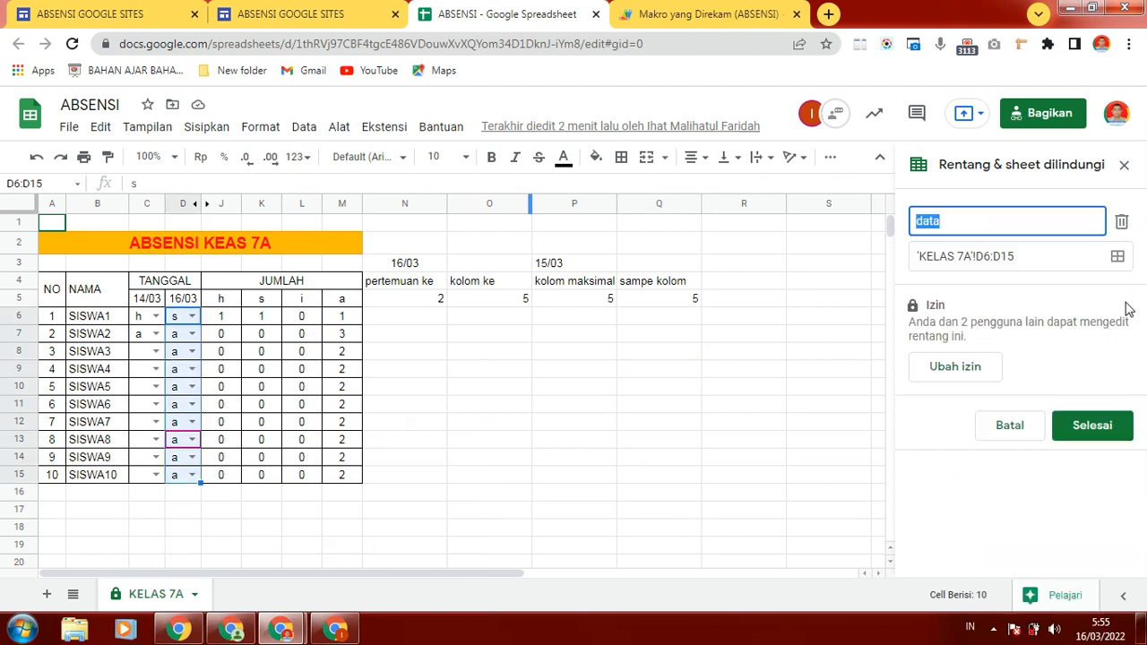
click(941, 365)
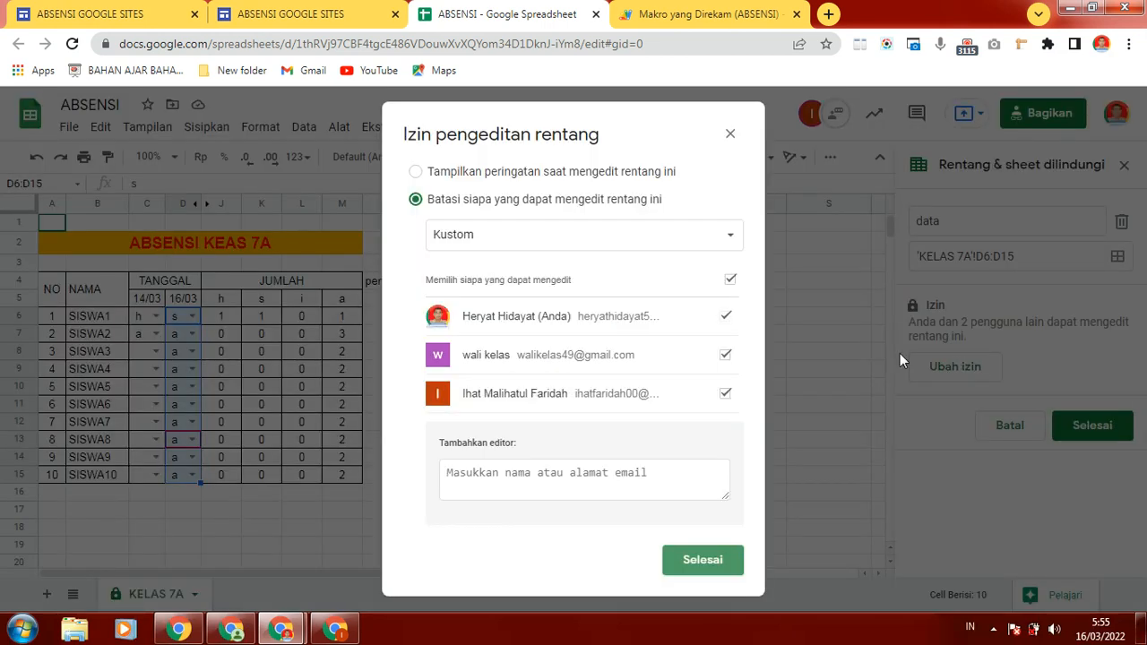
click(726, 356)
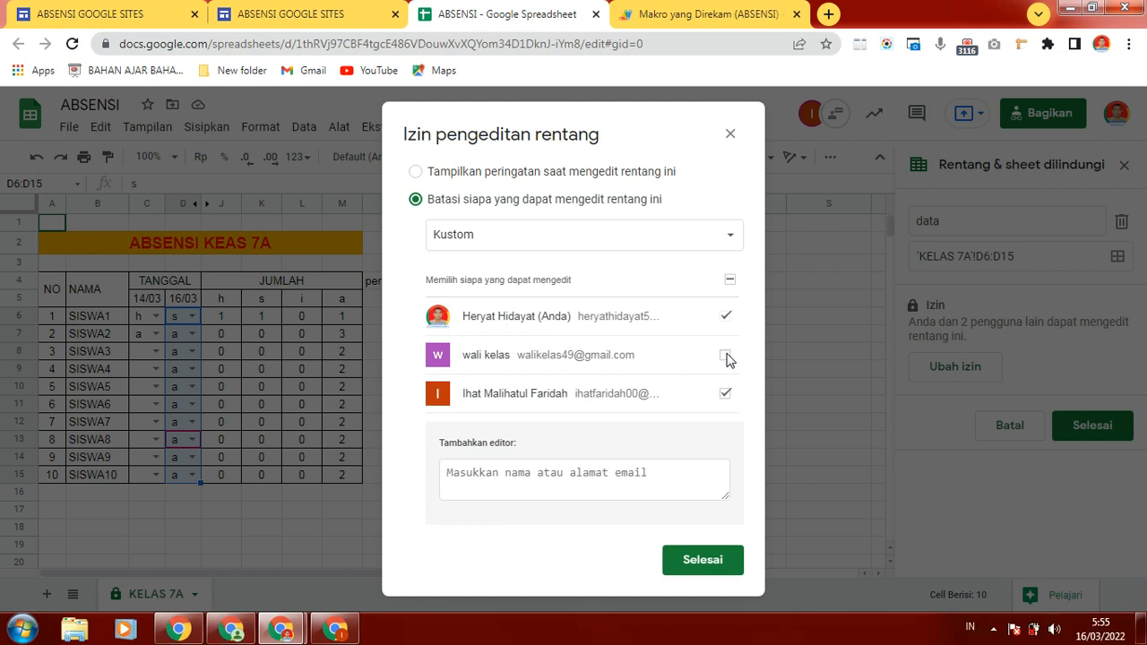
click(725, 394)
click(701, 561)
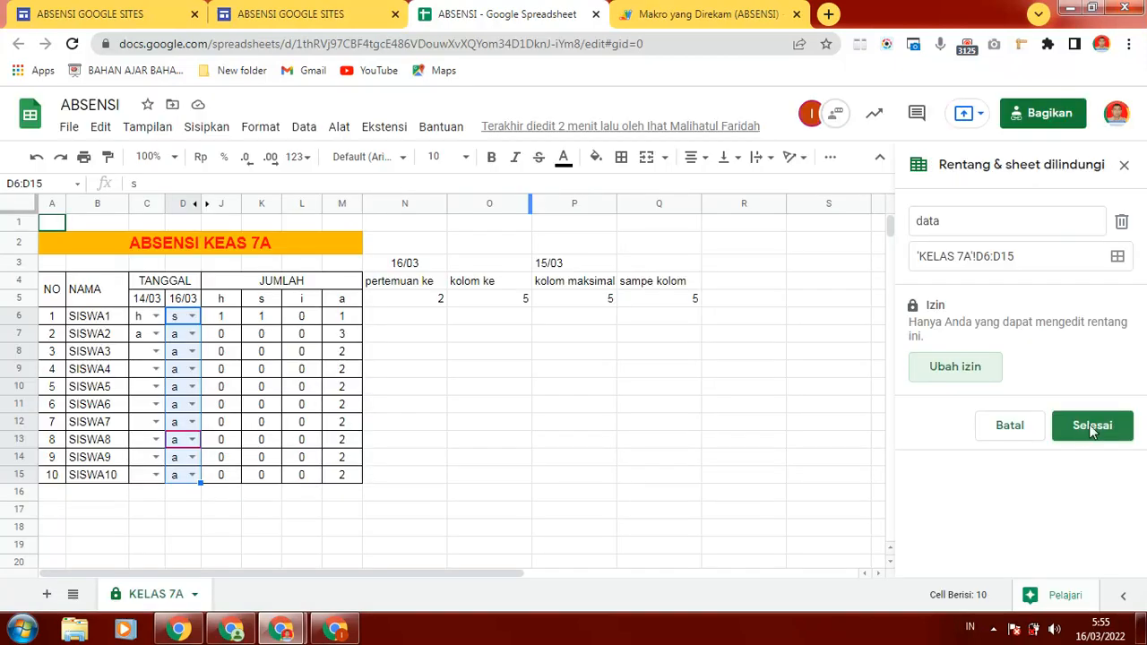
click(1093, 427)
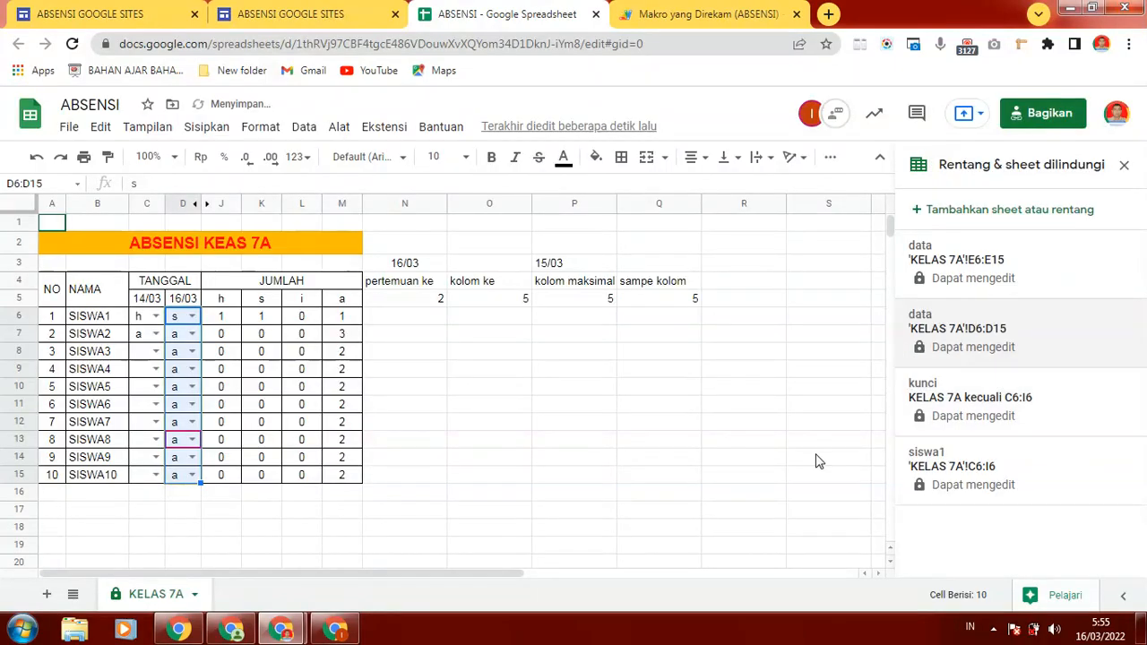
Close the execution log in the Apps Script project and review the tutup_absen code in tutup.gs.
click(708, 14)
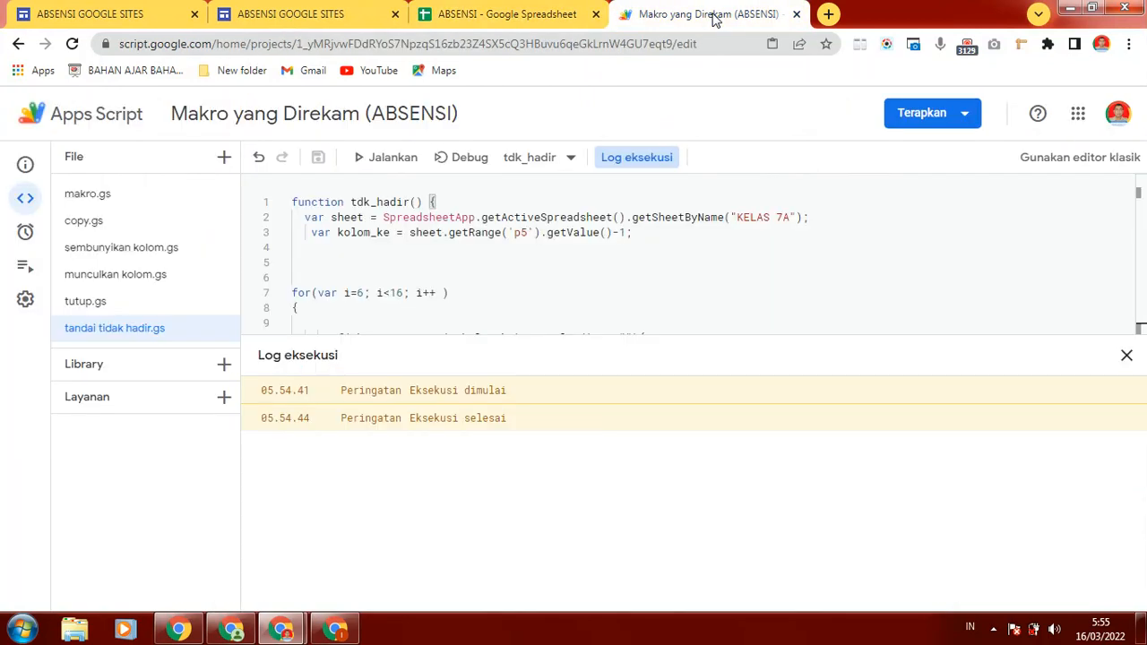
click(1126, 355)
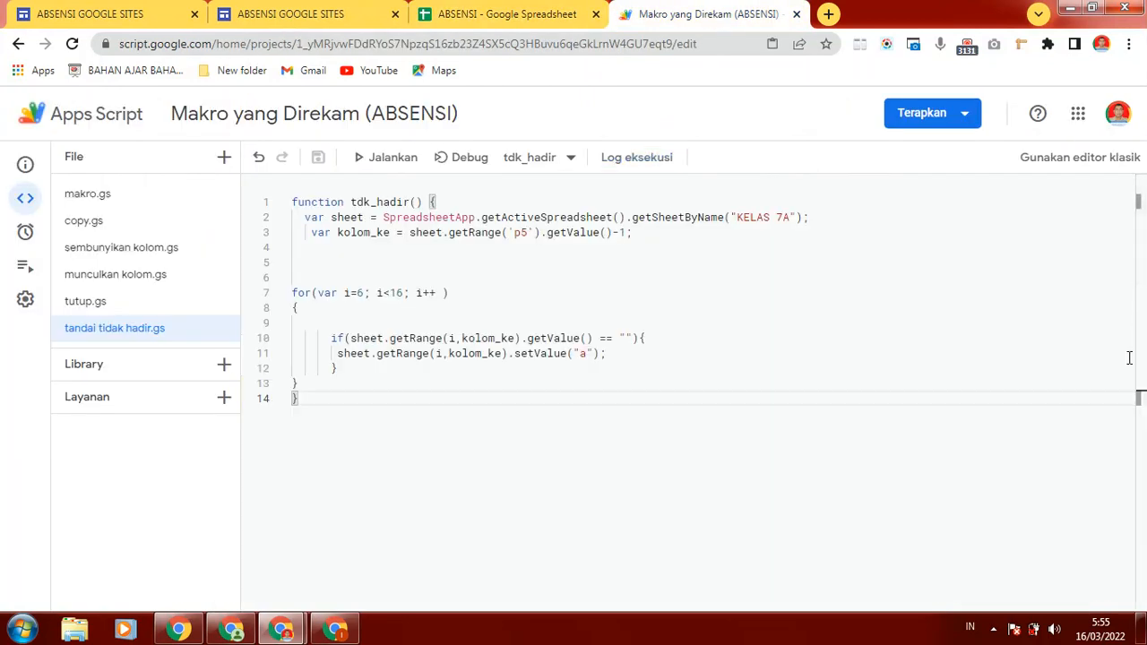
click(94, 305)
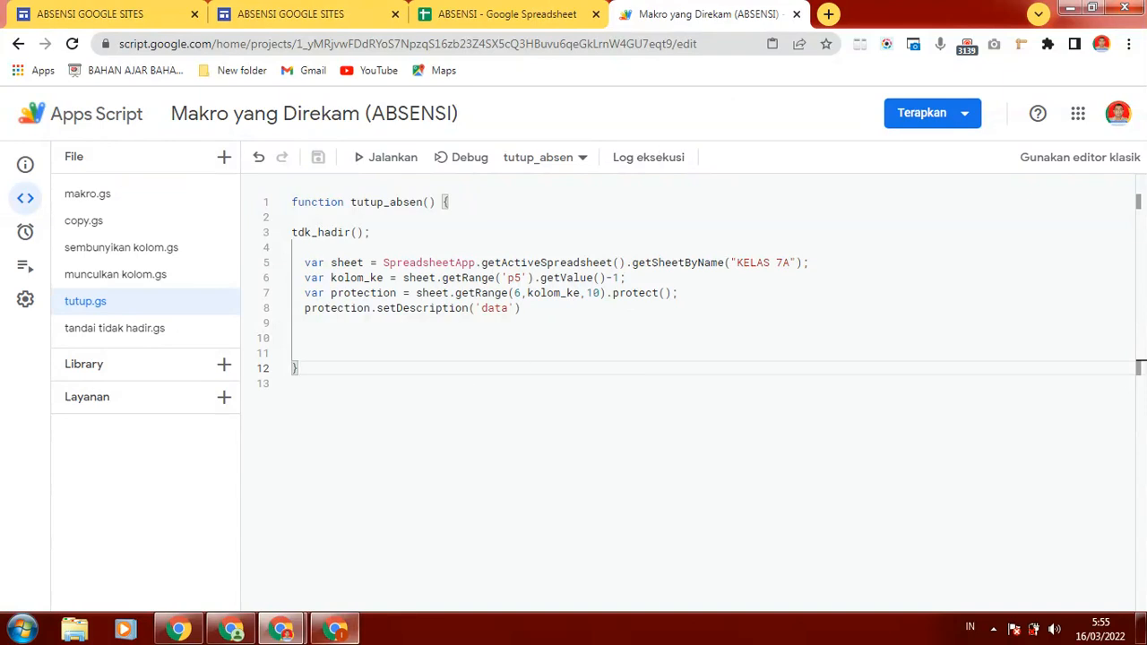
Check on the published Google Sites page whether the 16/03 attendance cells of SISWA1, SISWA2 and SISWA4 offer editing options.
click(336, 629)
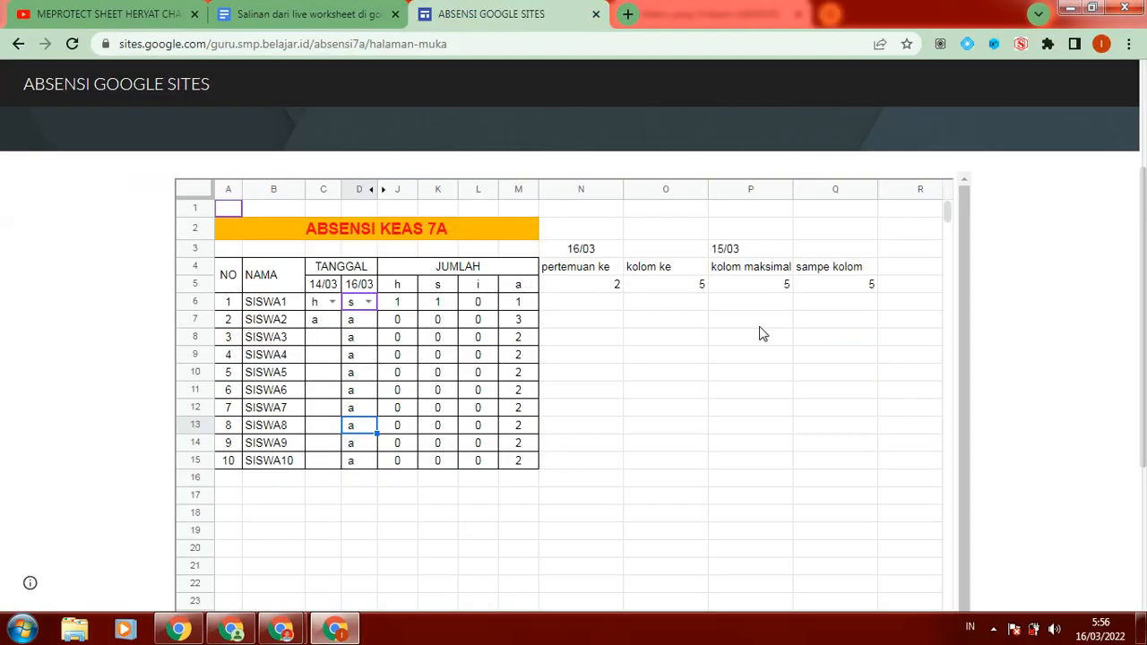
click(364, 304)
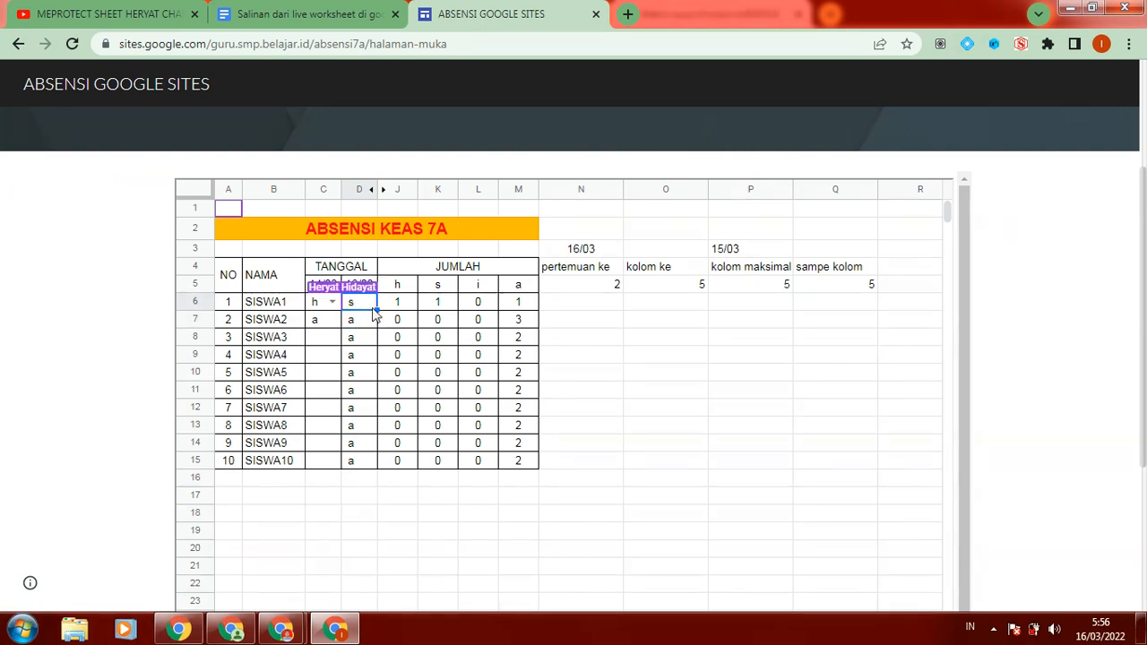
click(363, 356)
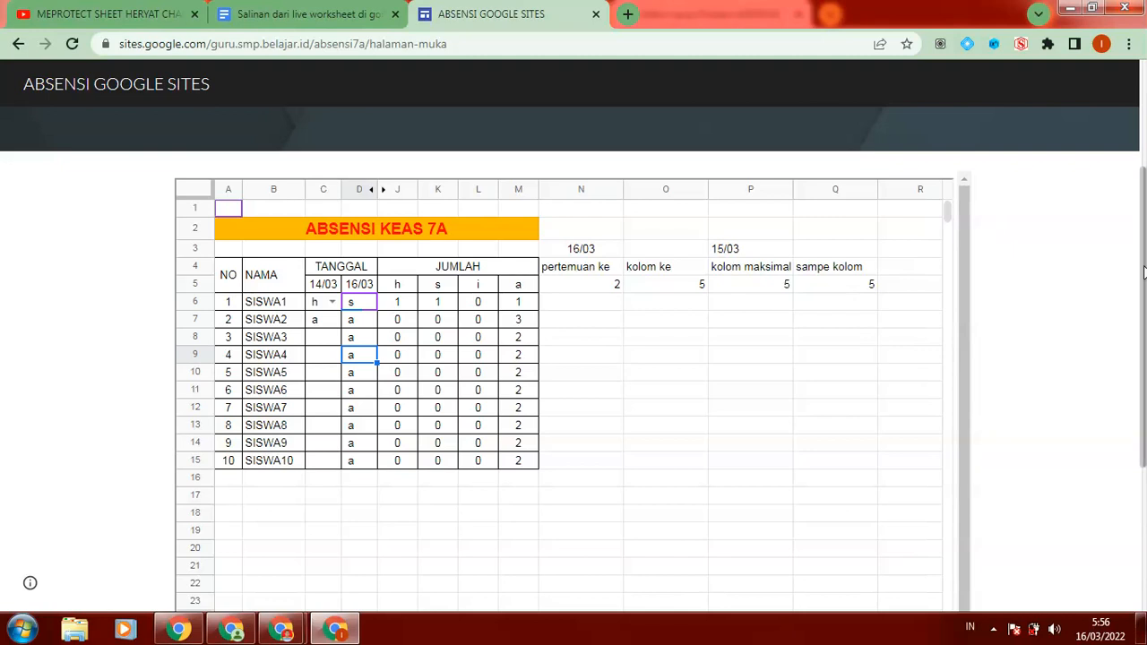
scroll(1145, 212, up, 1)
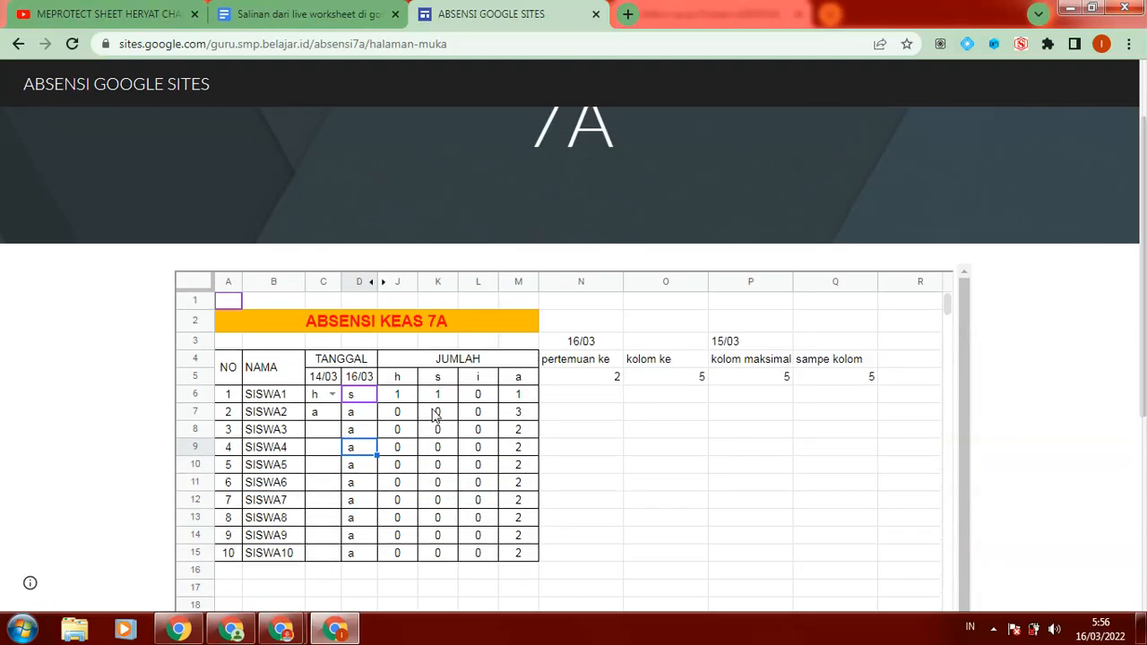
click(362, 411)
drag(1145, 294, 1145, 239)
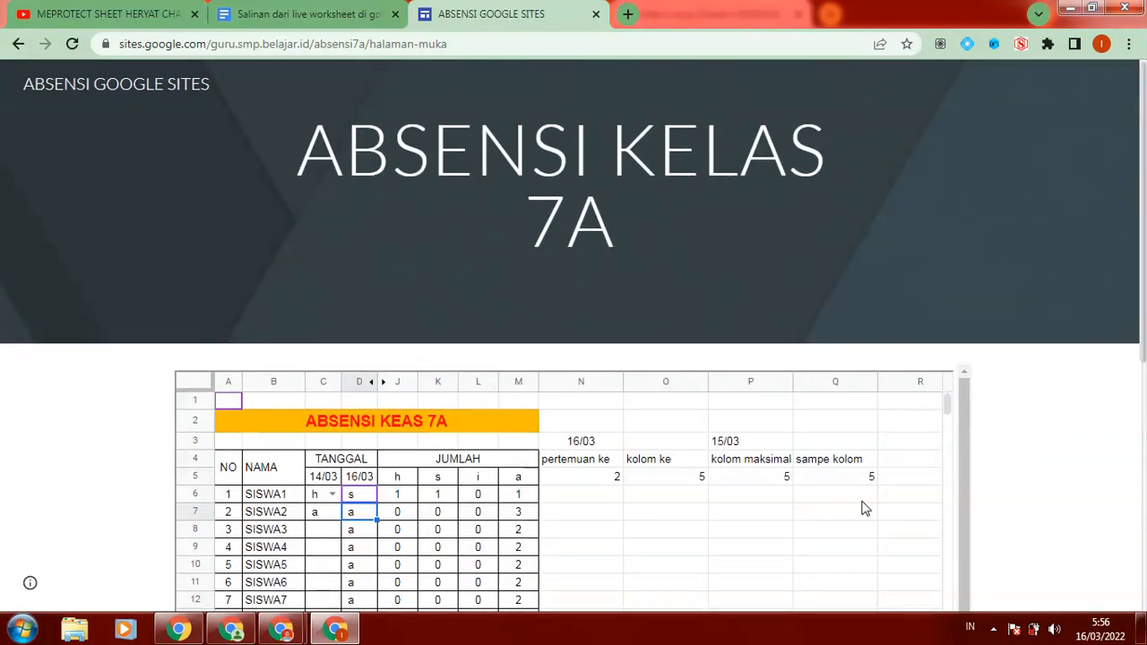
drag(1144, 285, 1145, 372)
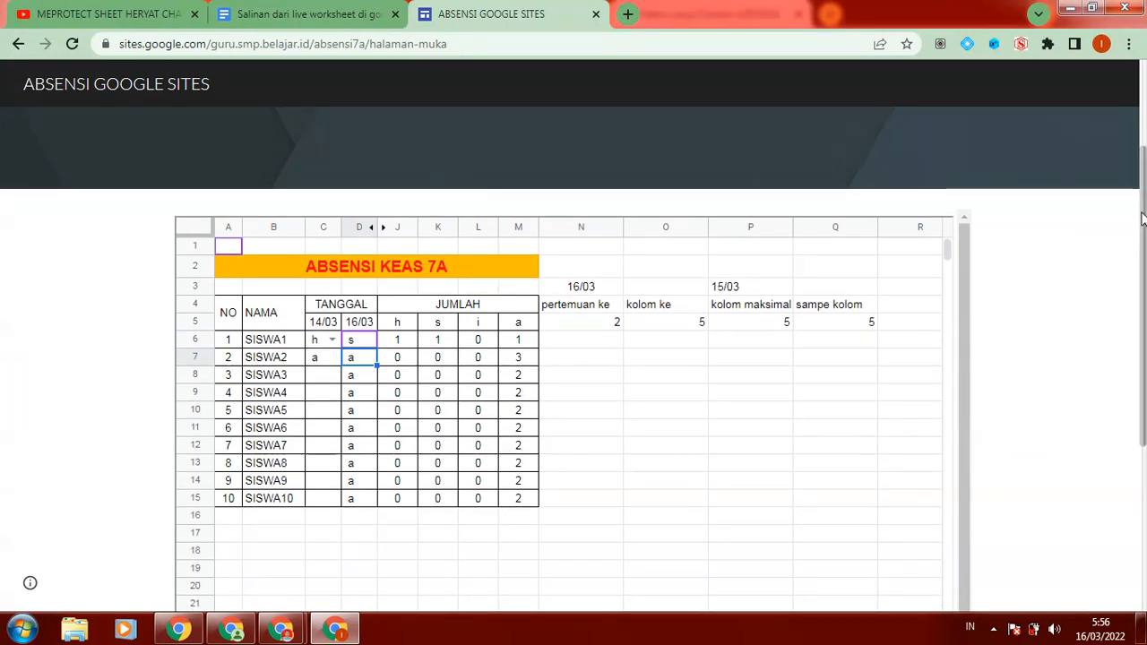
mouse_move(1142, 209)
mouse_down()
mouse_move(1144, 181)
mouse_move(1143, 231)
mouse_move(1145, 132)
mouse_move(1144, 214)
mouse_move(1145, 194)
mouse_up()
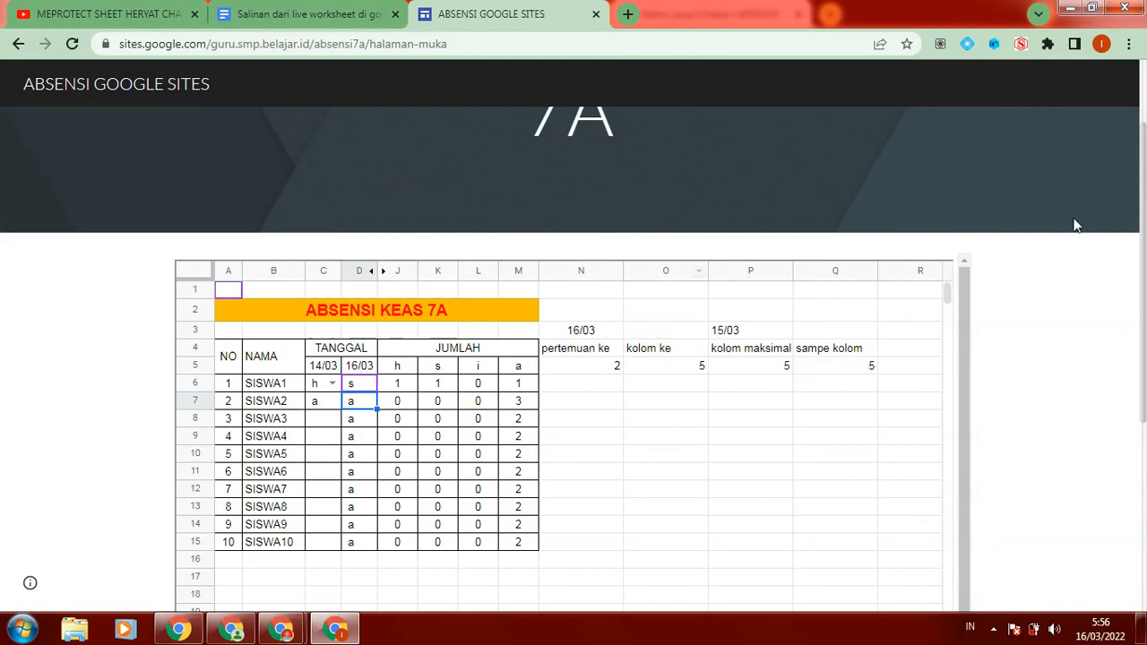
drag(1144, 268, 1145, 293)
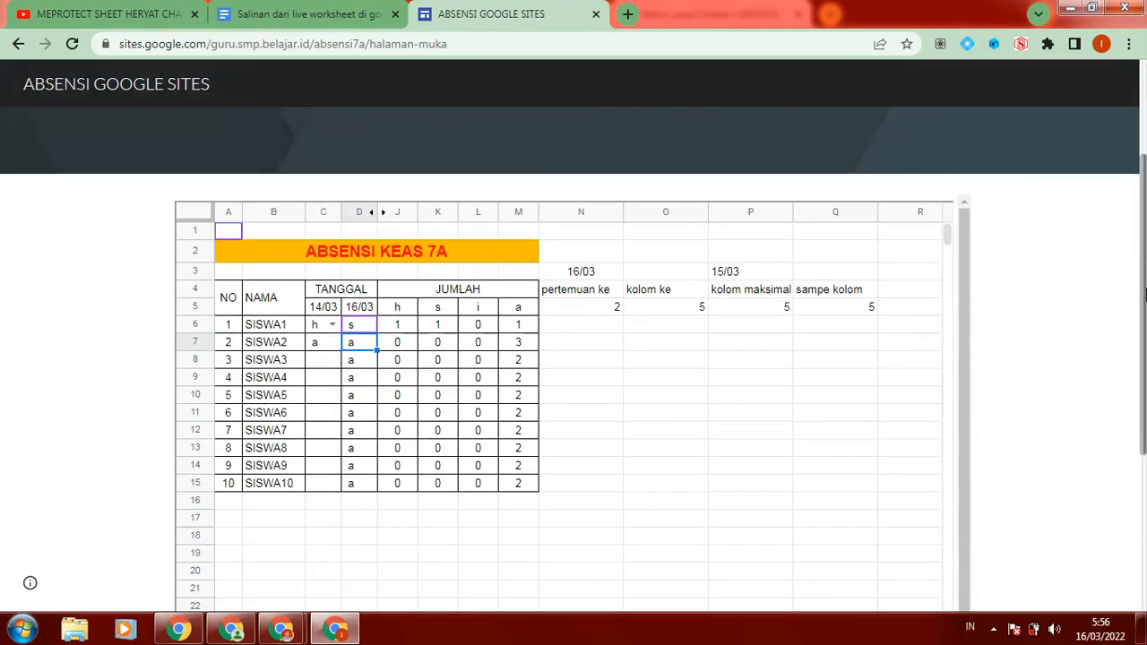
Switch back to the ABSENSI spreadsheet and review its list of protected ranges.
mouse_move(281, 629)
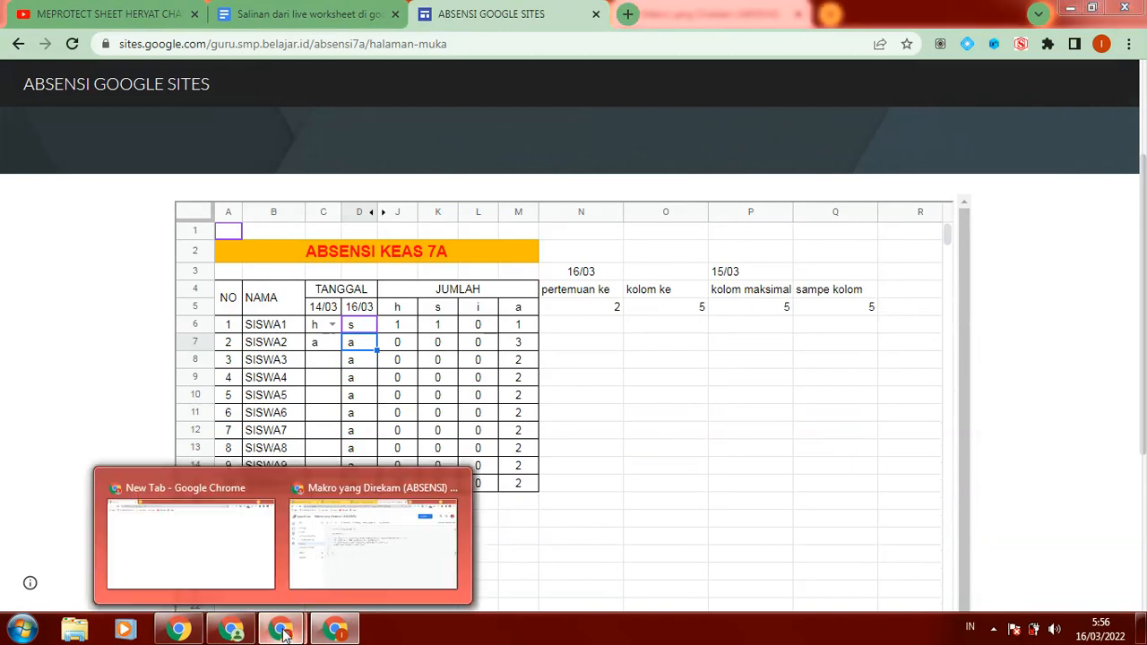
click(381, 562)
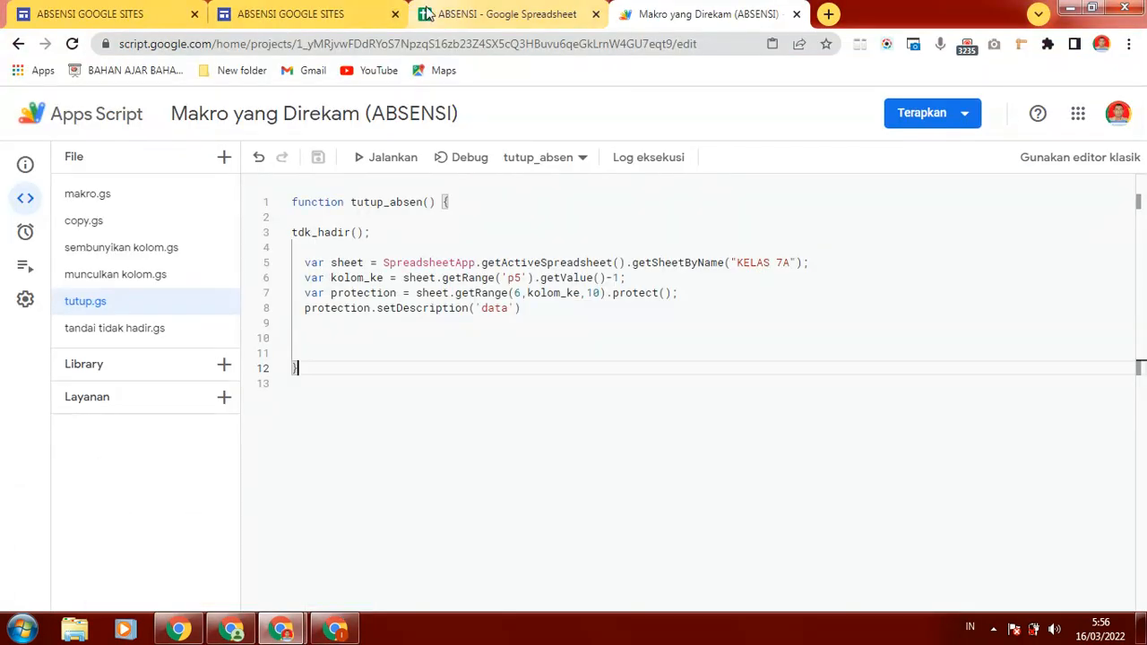
click(470, 21)
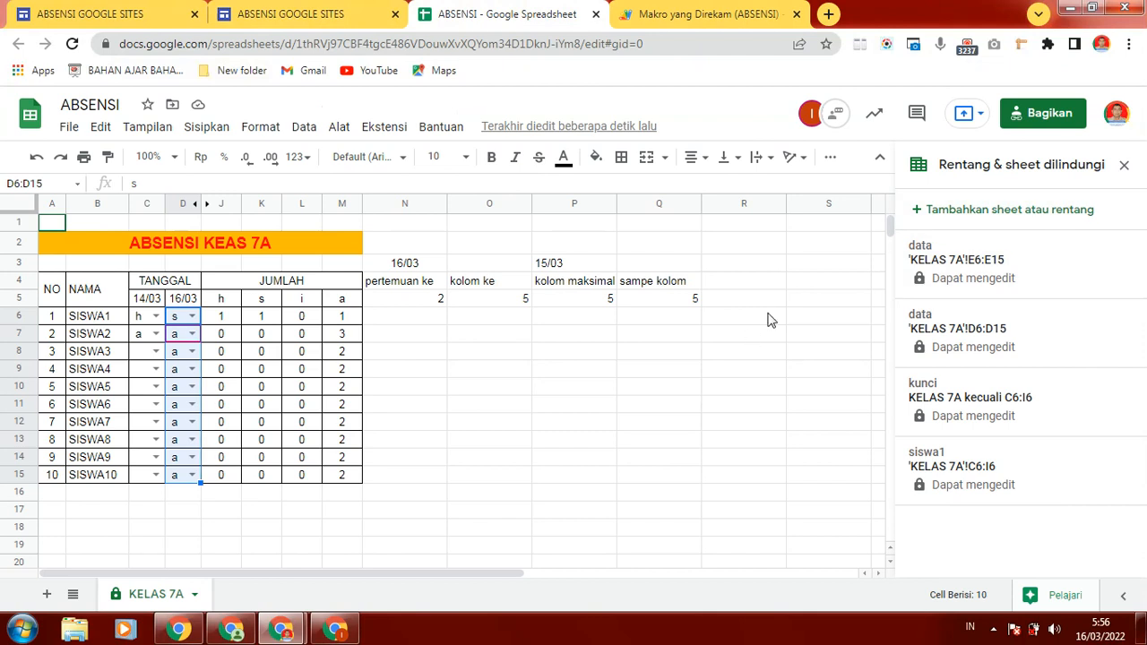